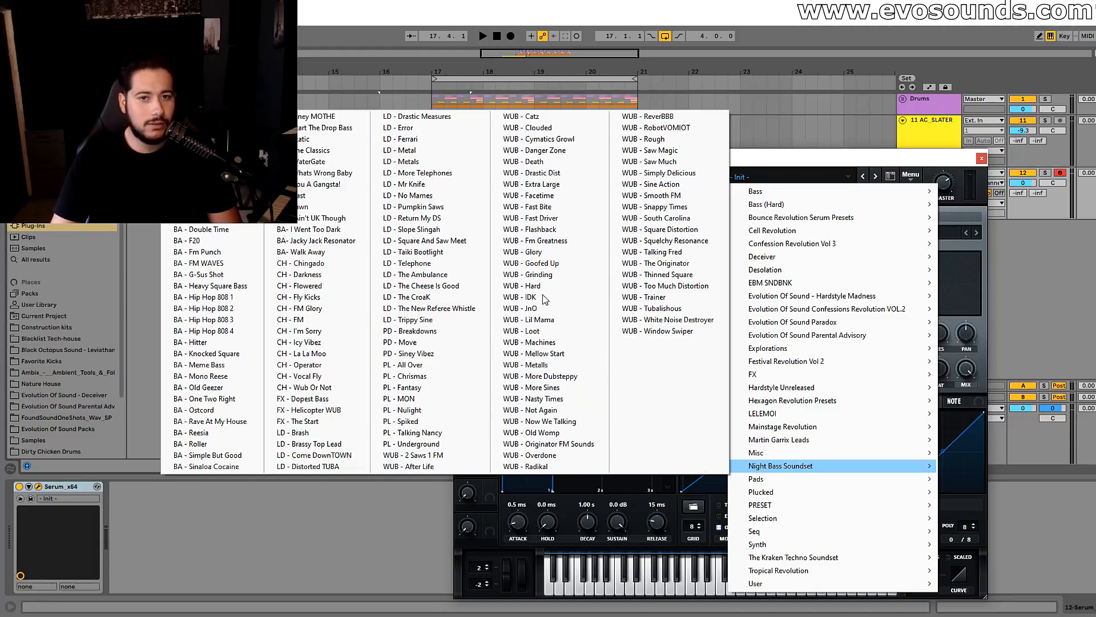
Load the WUB - 2 Saws 1 FM preset from the Night Bass Soundset and audition the following presets, ending on WUB - Clouded
click(433, 455)
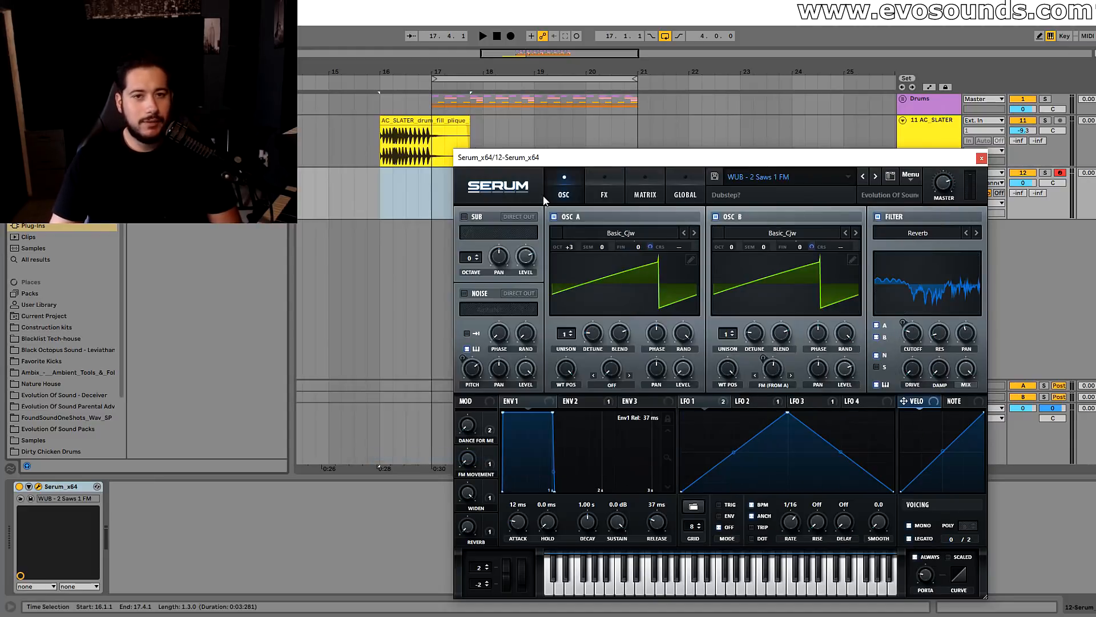
click(878, 176)
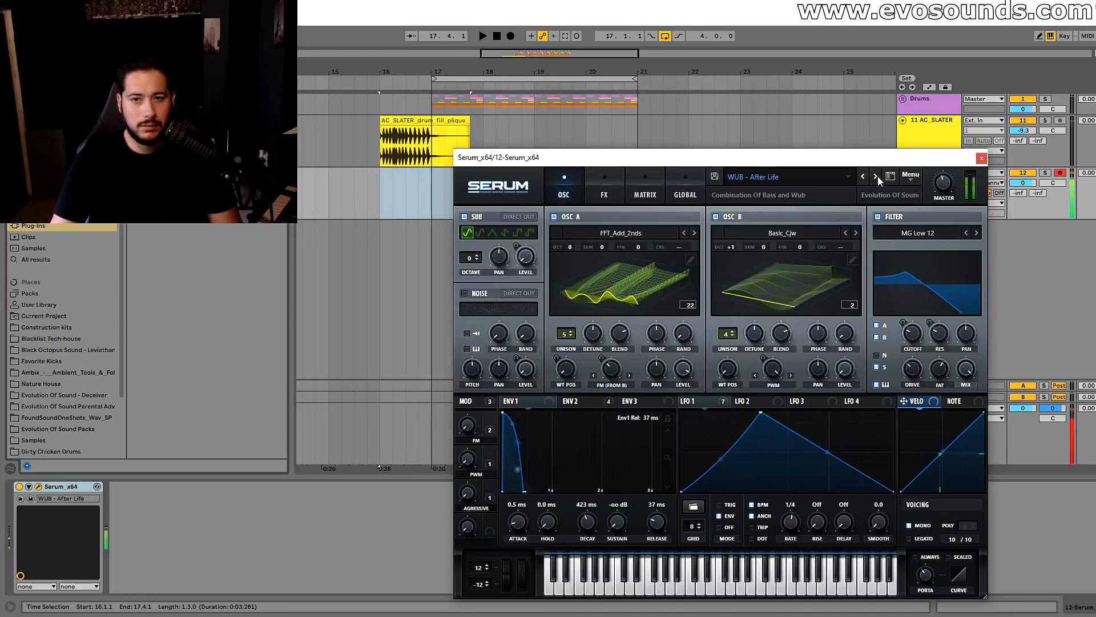
click(878, 176)
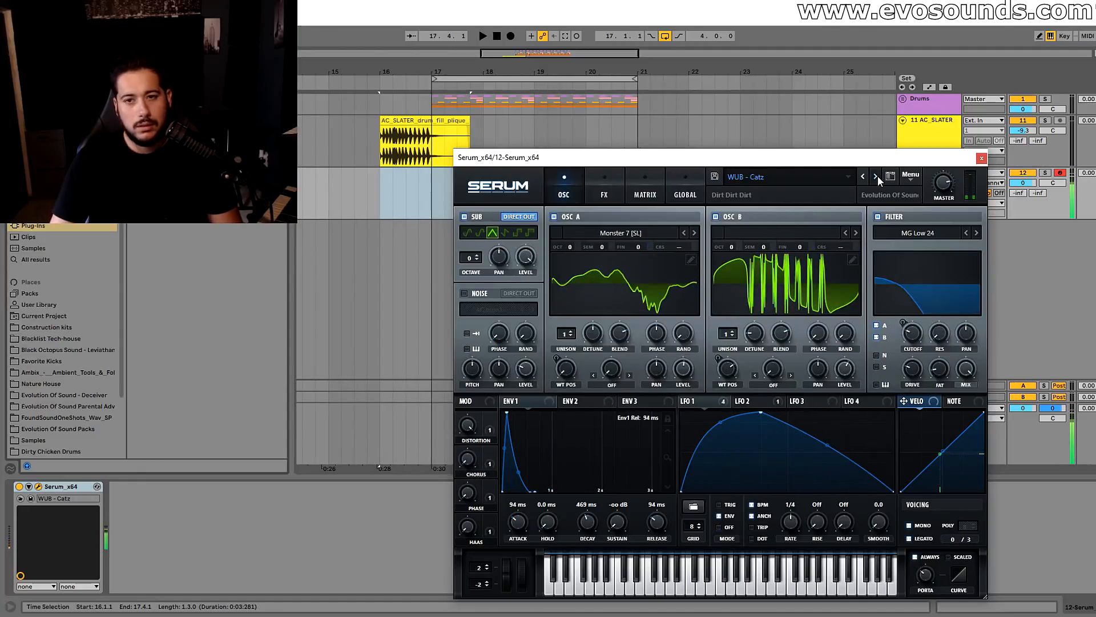
click(878, 176)
click(879, 176)
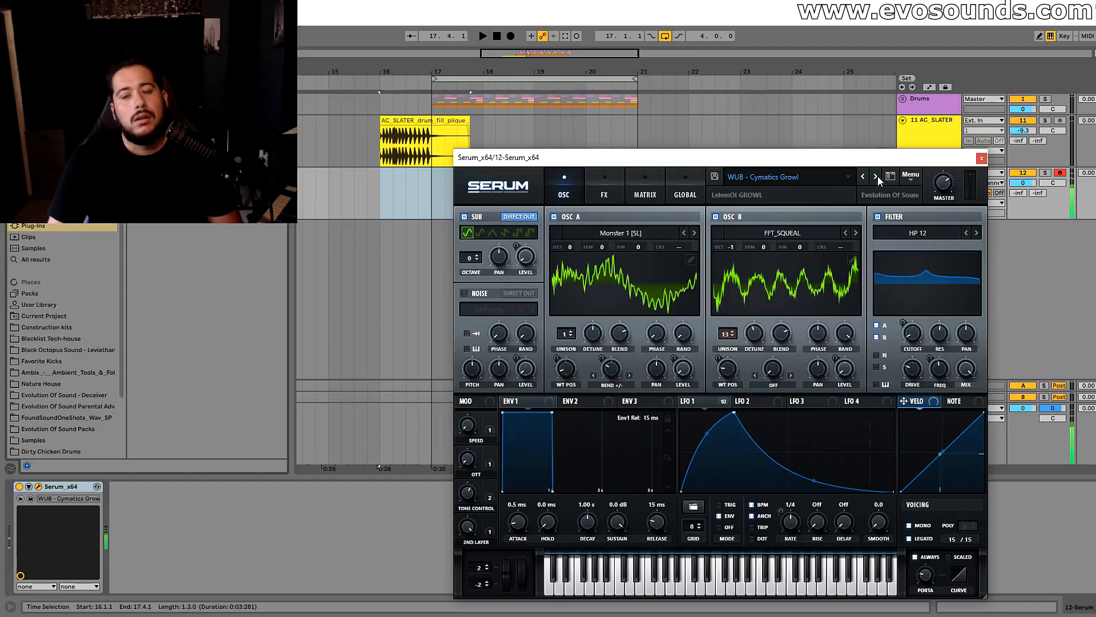
click(862, 177)
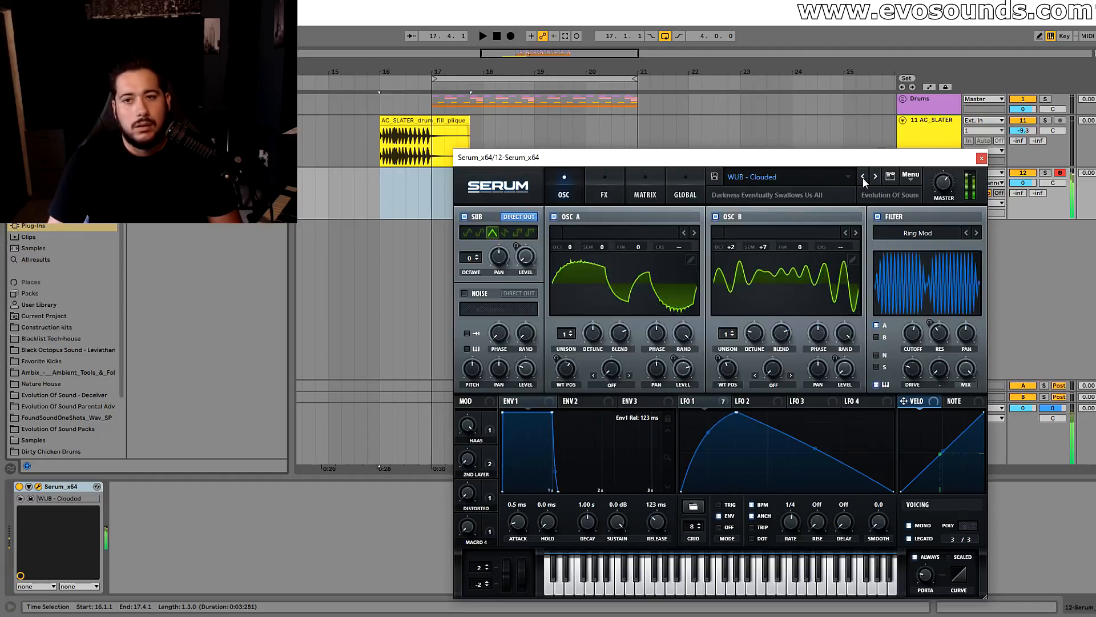
click(981, 158)
Insert an empty one-bar MIDI clip on the Serum track at bar 17 and lower the computer keyboard octave to C0–D1
drag(440, 203, 474, 199)
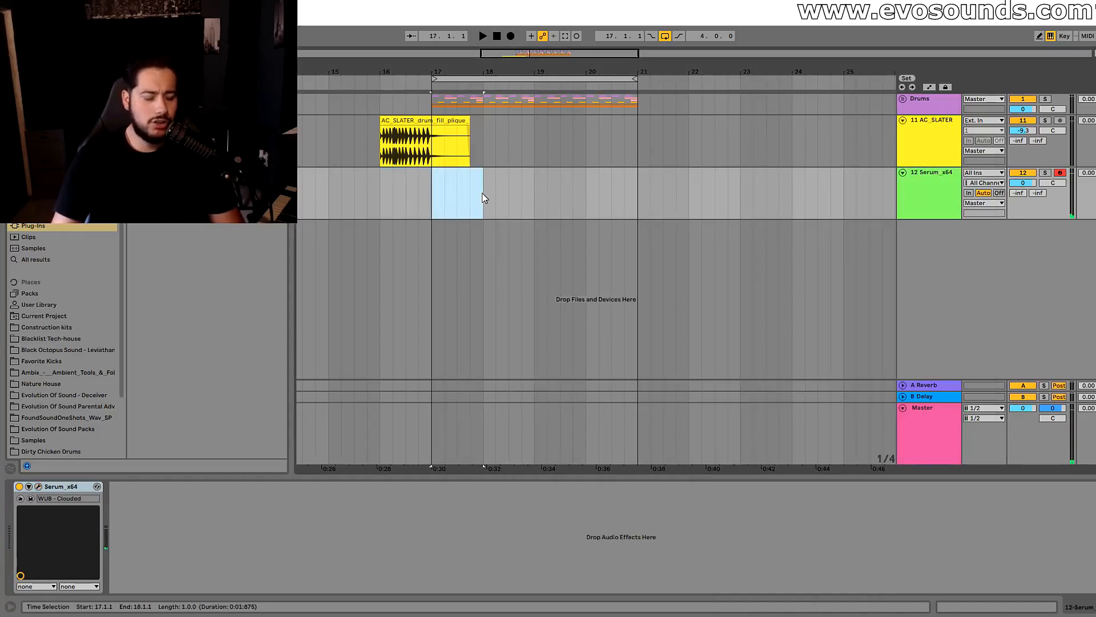
key(ctrl+shift+m)
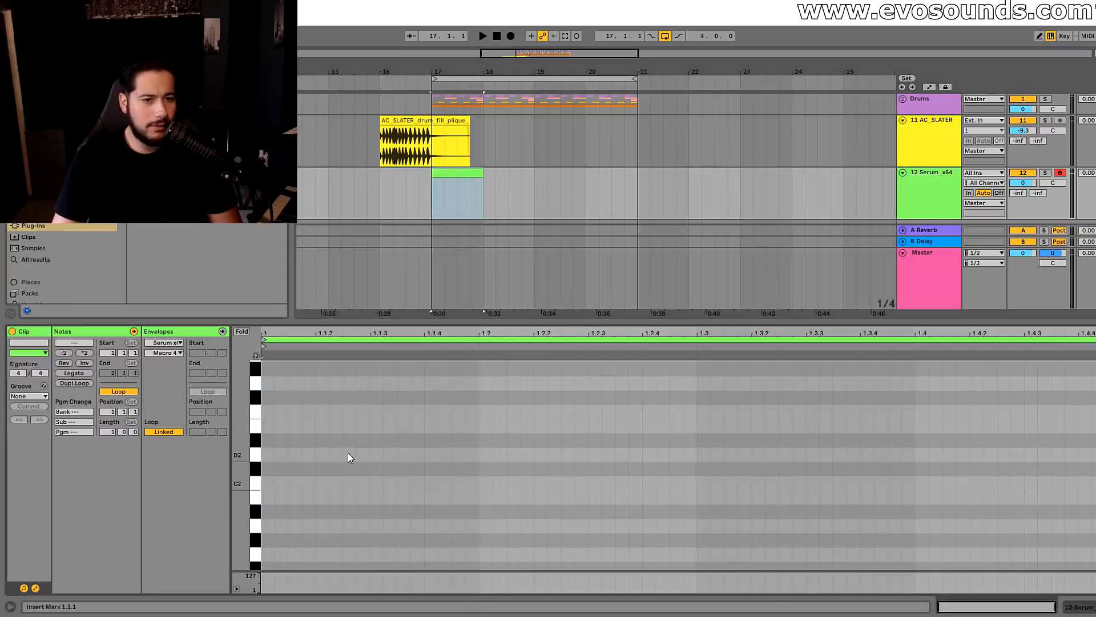
key(z)
key(z)
key(z)
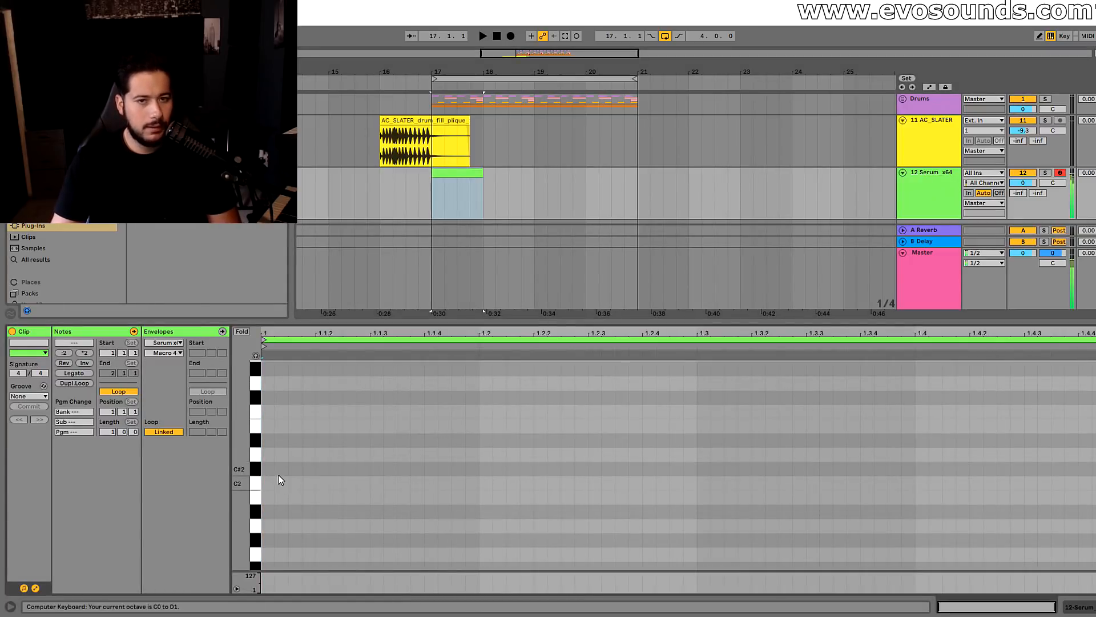
Add a one-beat low bass note at the start of the new MIDI clip
scroll(276, 474, up, 2)
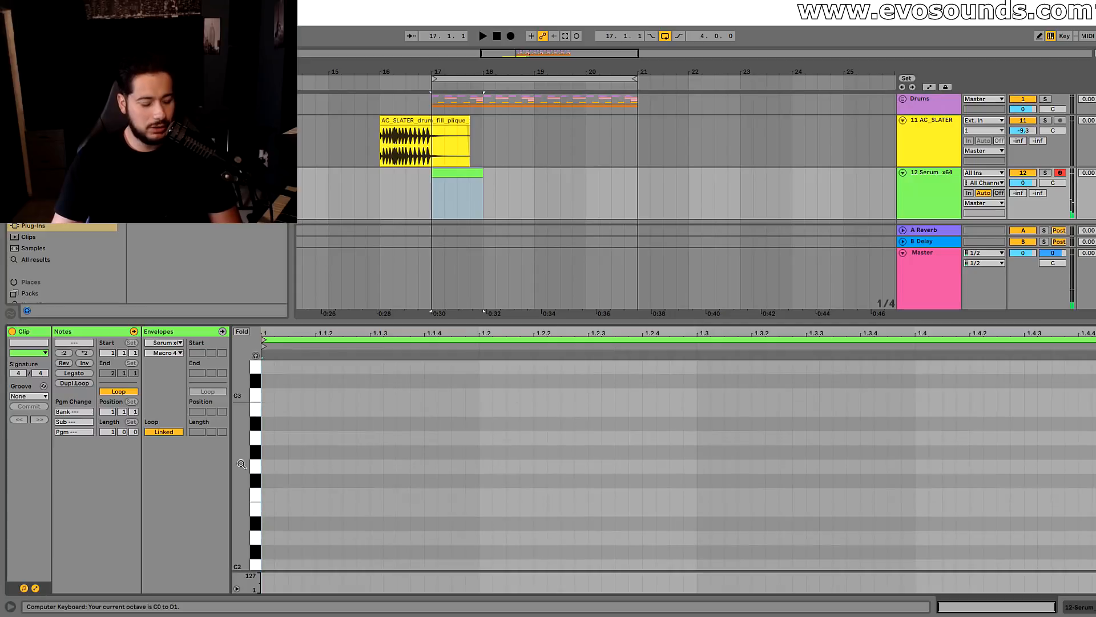
key(g)
scroll(290, 466, down, 5)
drag(272, 485, 478, 485)
Play the arrangement from the drum fill at bar 16 and shorten the Serum clip to one beat, ending at 17.2.1
click(383, 141)
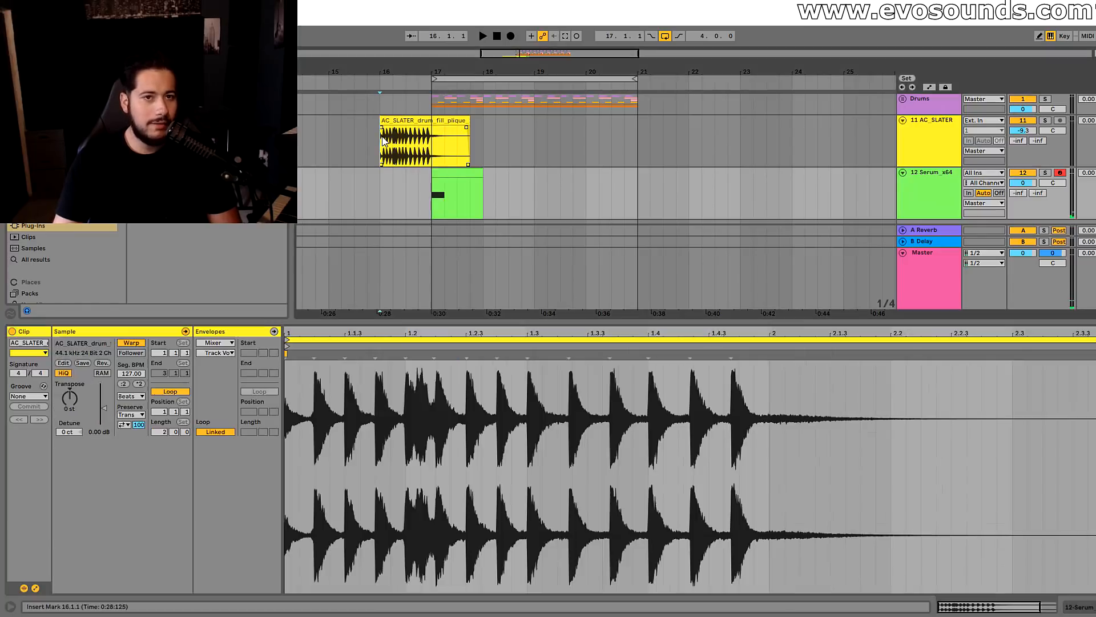
drag(510, 54, 511, 81)
key(space)
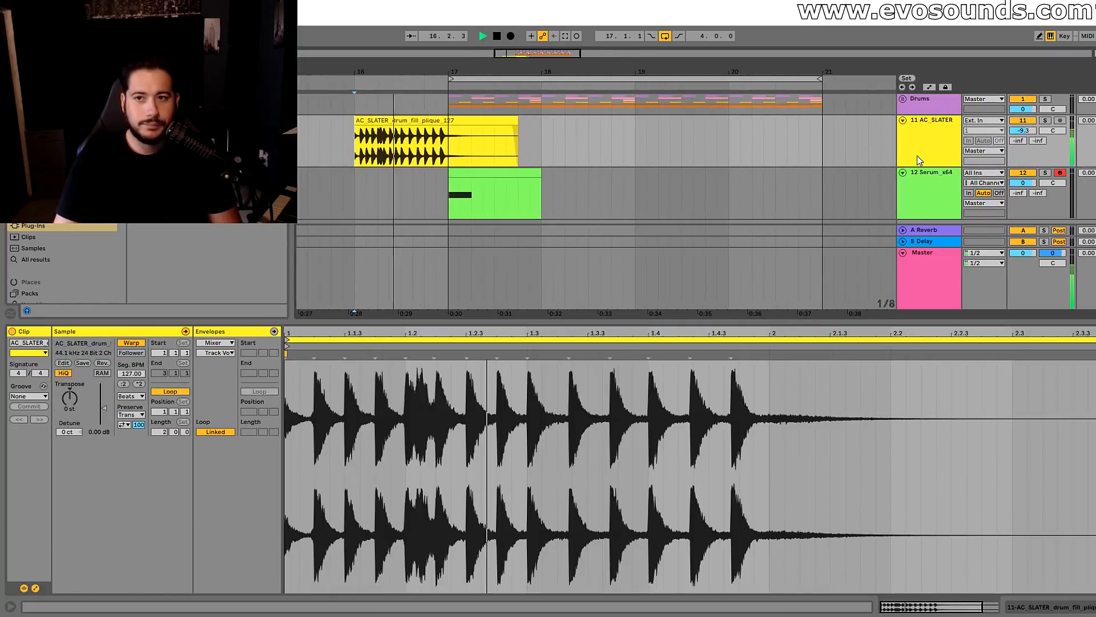
click(477, 174)
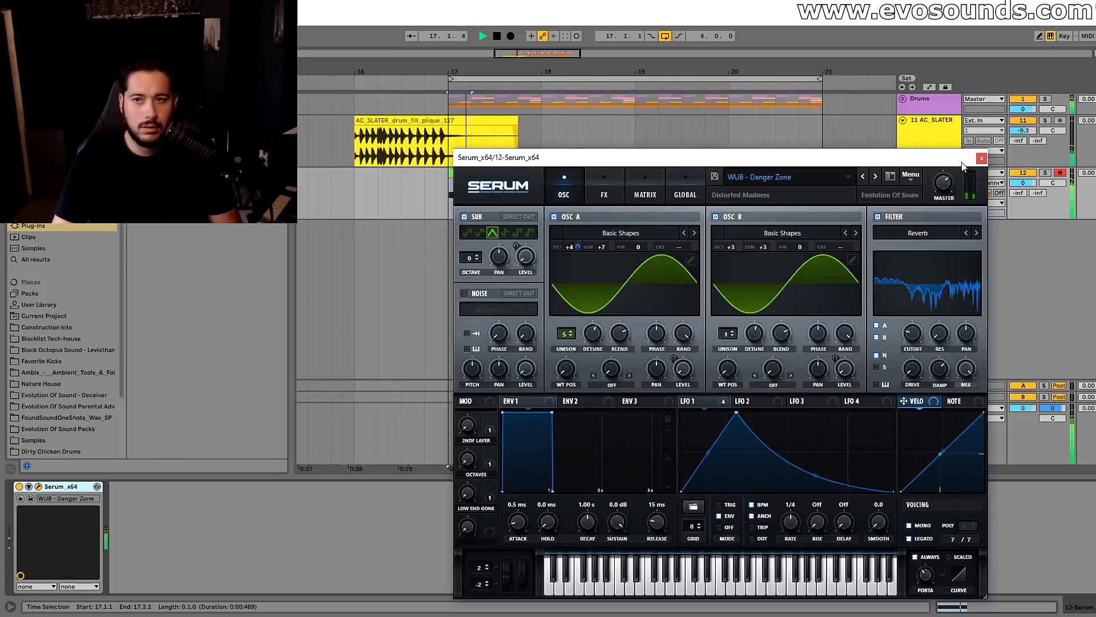
Audition the presets that follow WUB - Danger Zone against the drums, from WUB - Death through WUB - Facetime
click(874, 180)
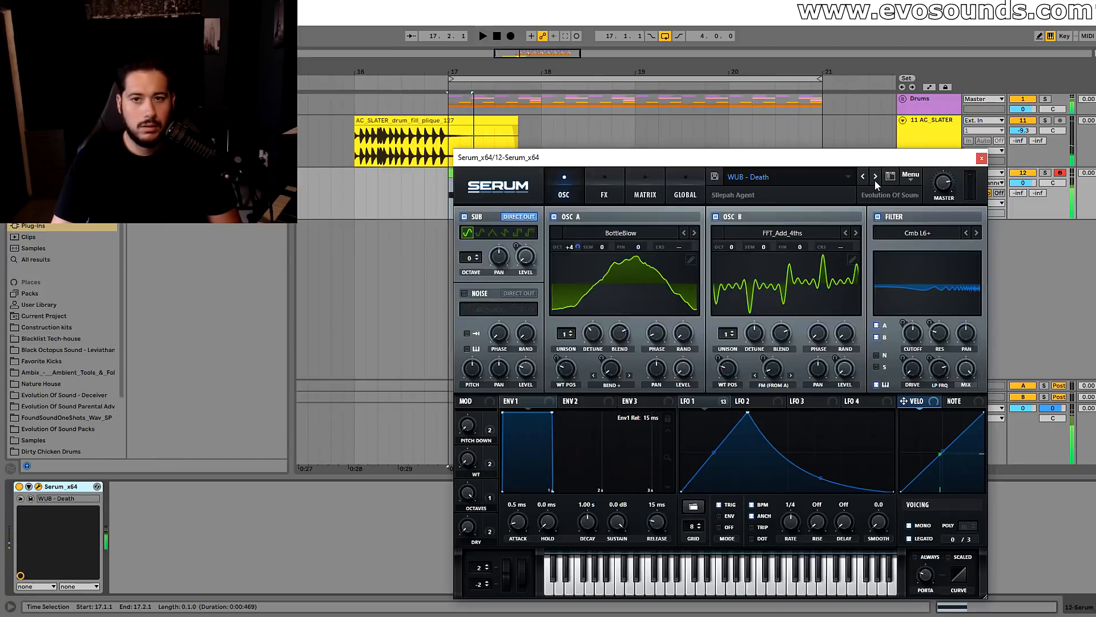
click(874, 179)
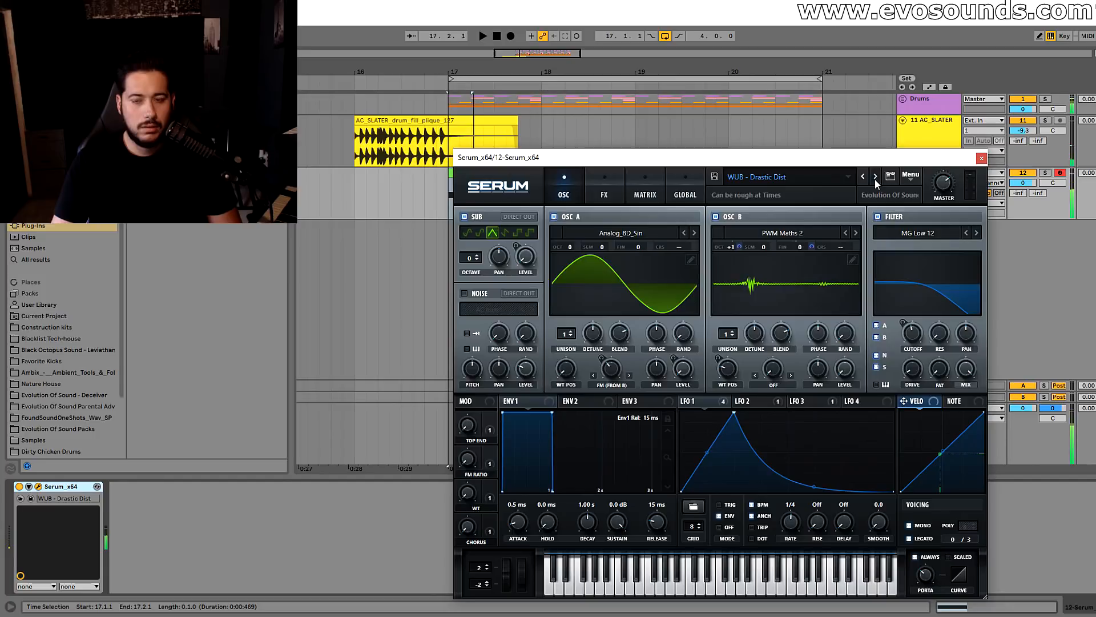
click(875, 179)
click(875, 179)
key(space)
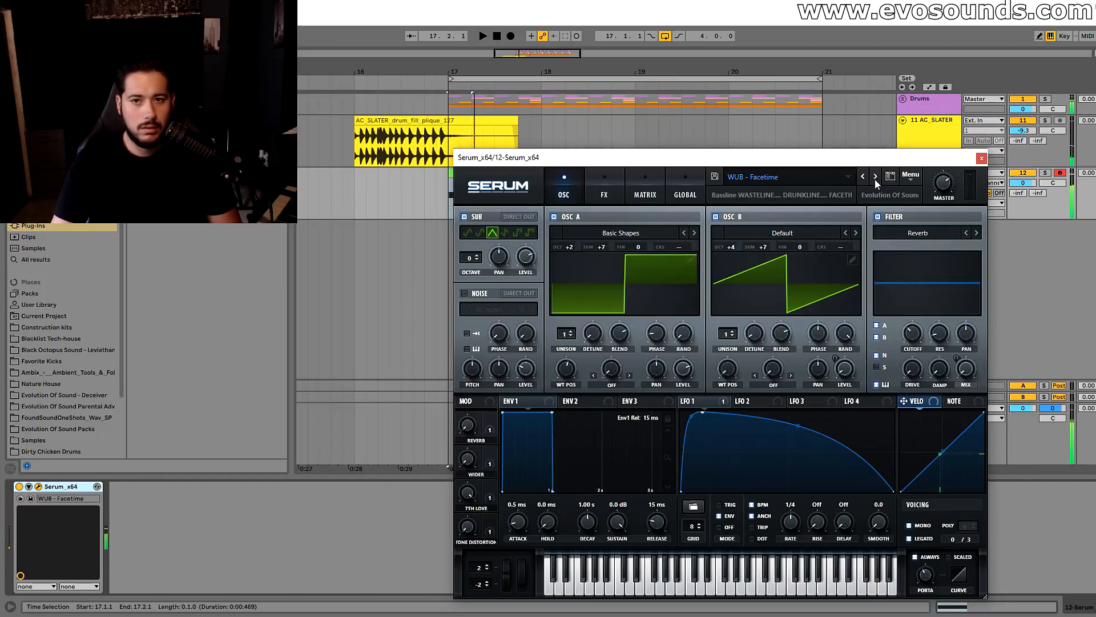
key(space)
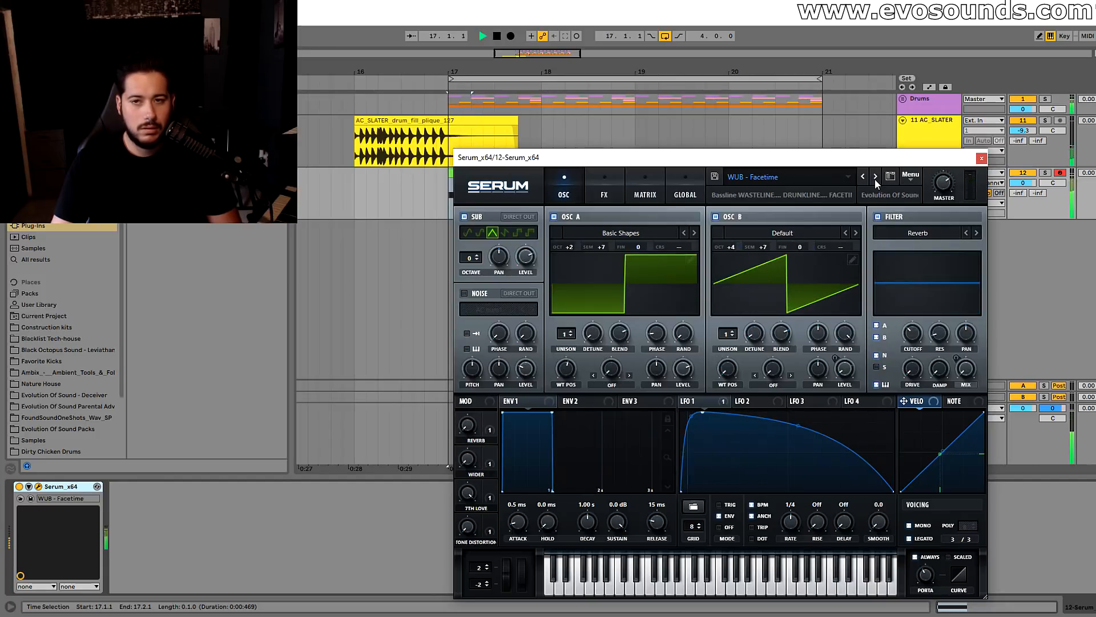
Continue auditioning bass presets over playback, from WUB - Fast Bite through WUB - Fm Greatness
click(874, 179)
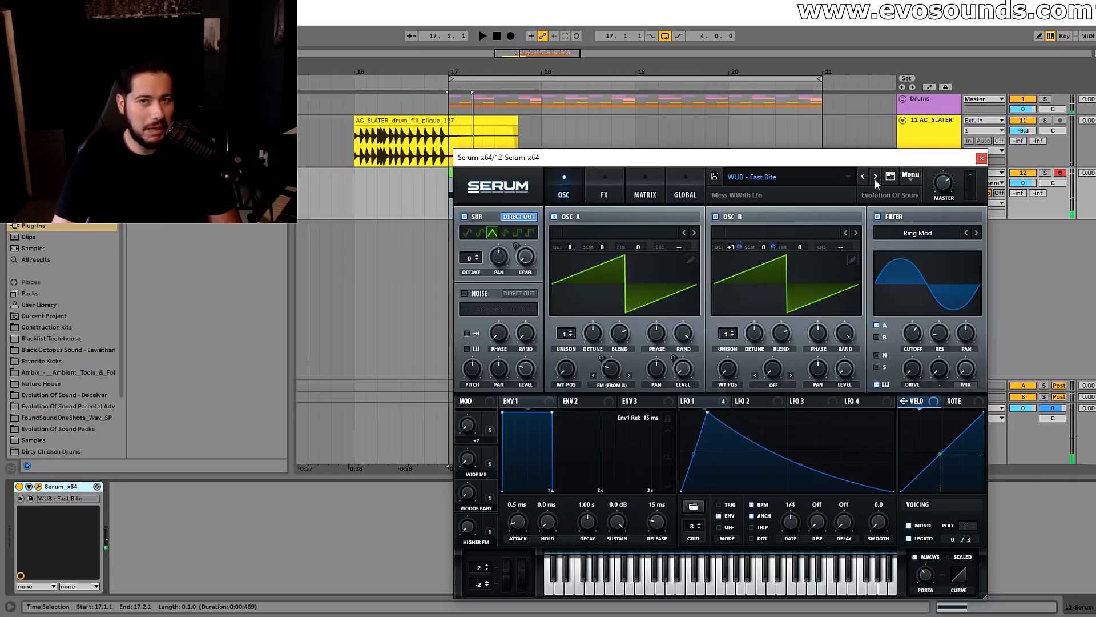
click(874, 179)
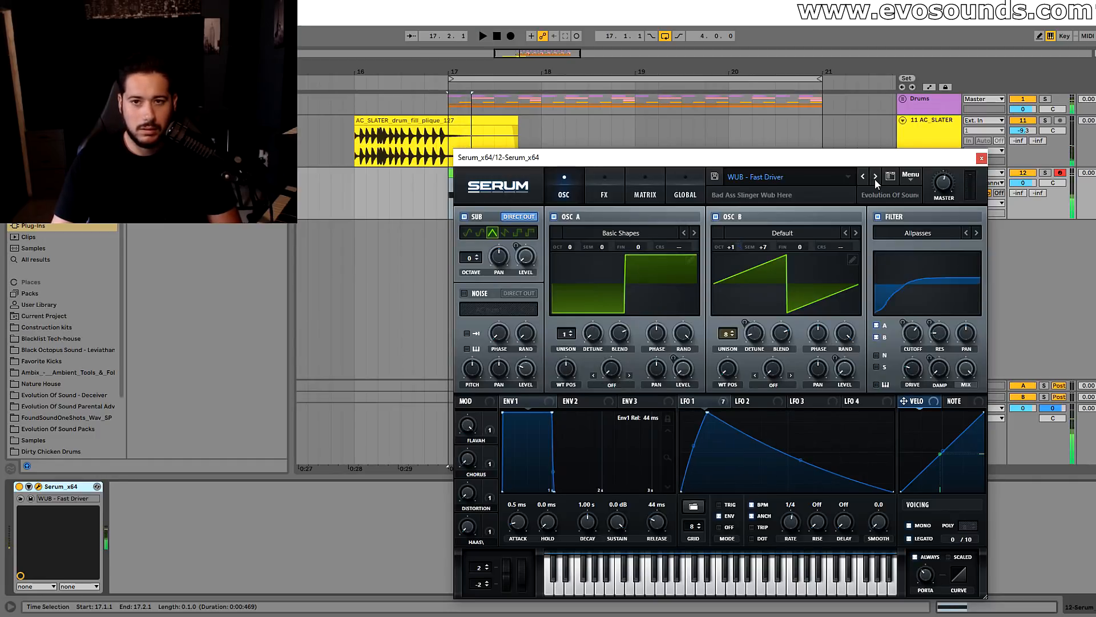
key(space)
click(875, 179)
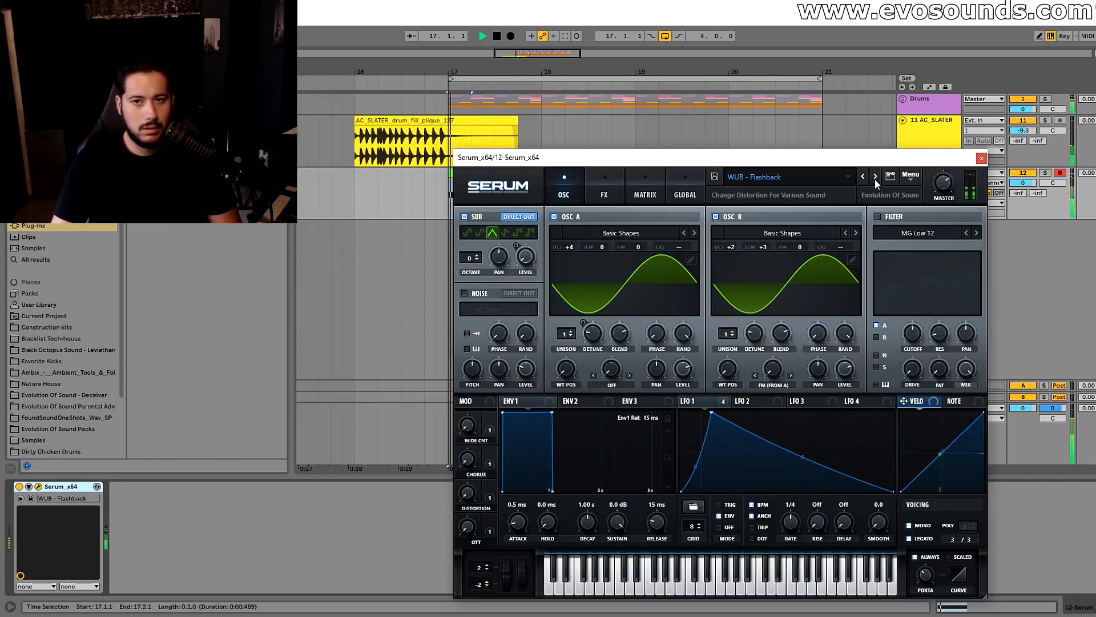
click(874, 180)
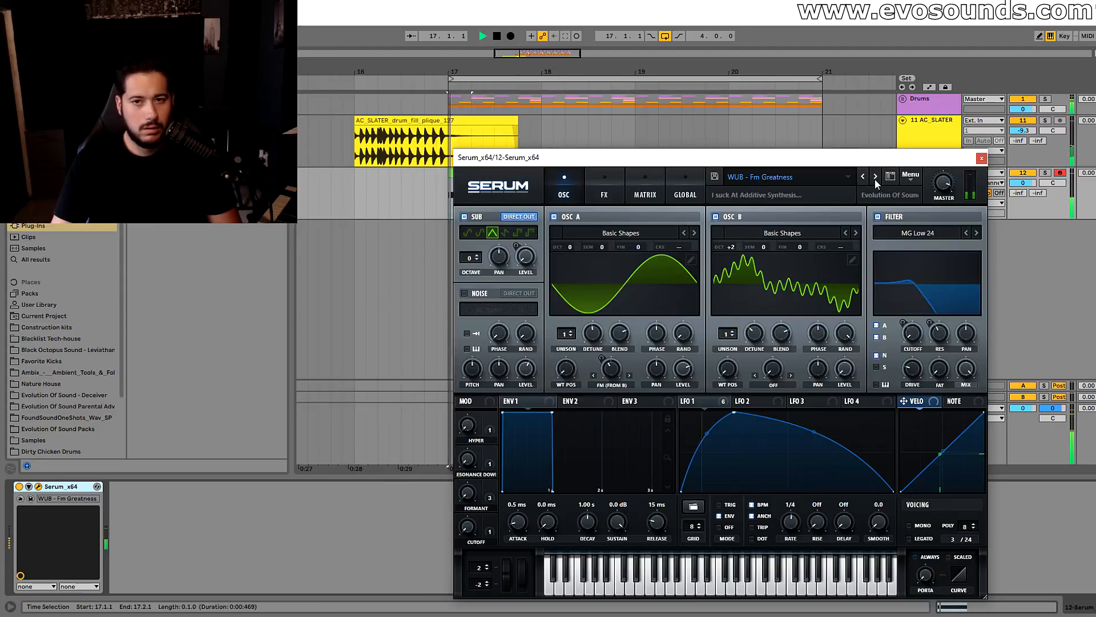
key(space)
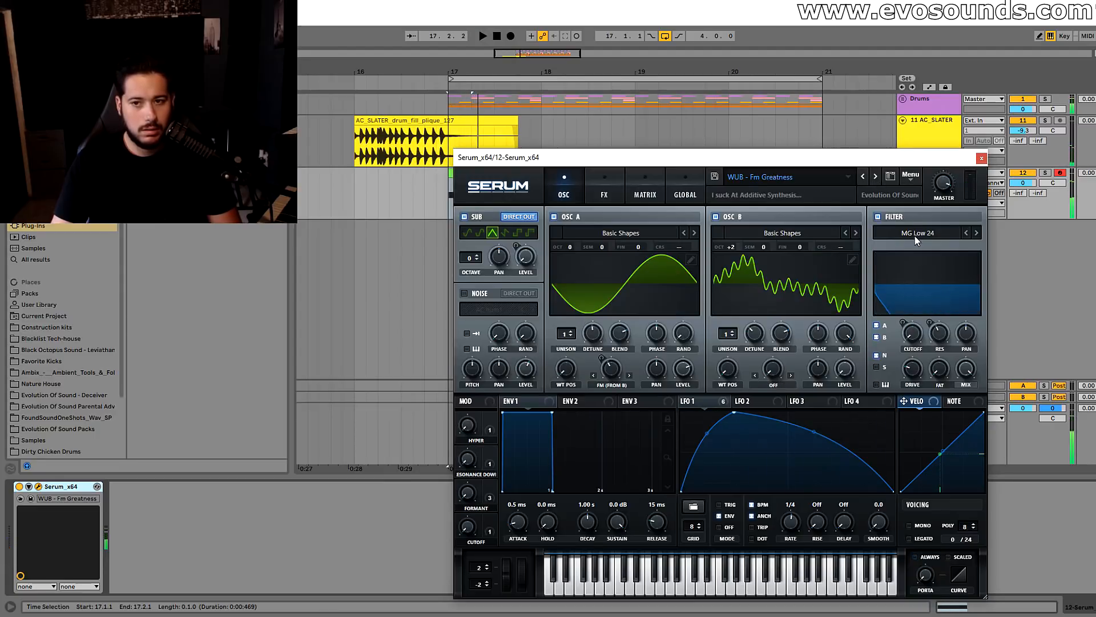
Audition WUB - Goofed Up and WUB - Grinding, settle on the WUB - Hard preset, and close the synth window
click(874, 177)
key(space)
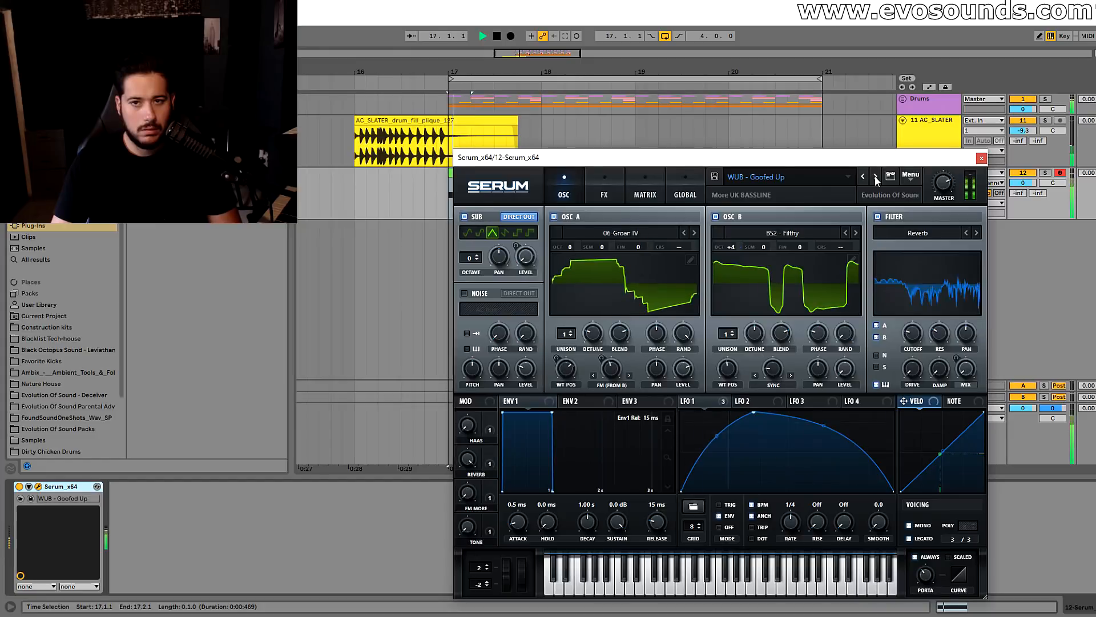
click(875, 177)
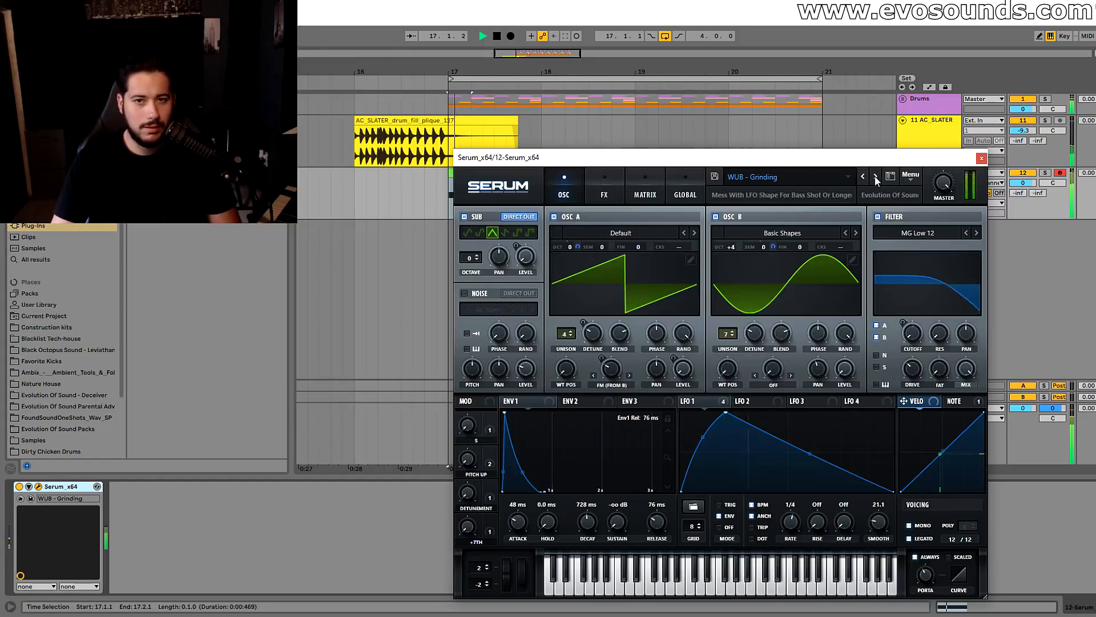
click(875, 176)
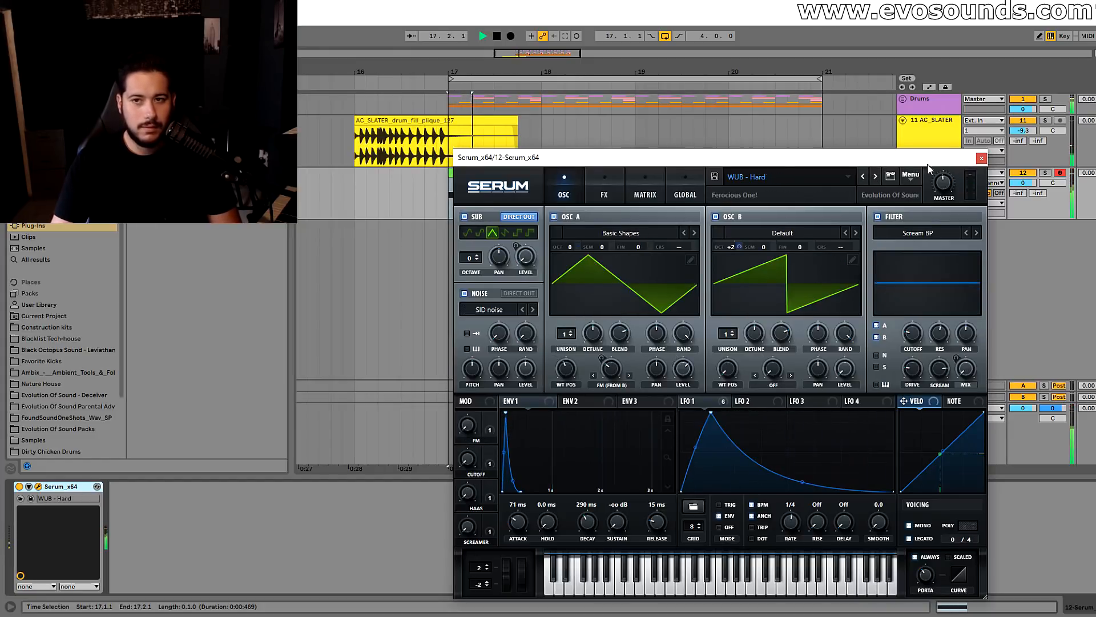
click(981, 158)
Duplicate the Serum track with its preset and delete the copied clip from the duplicate
click(932, 186)
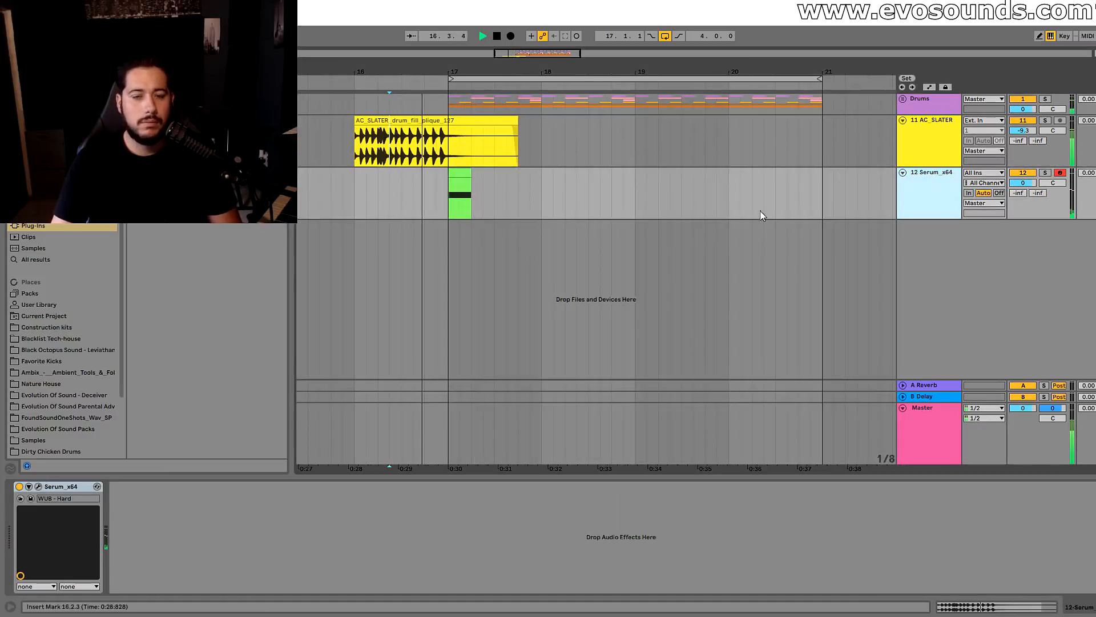
key(space)
key(ctrl+d)
click(469, 225)
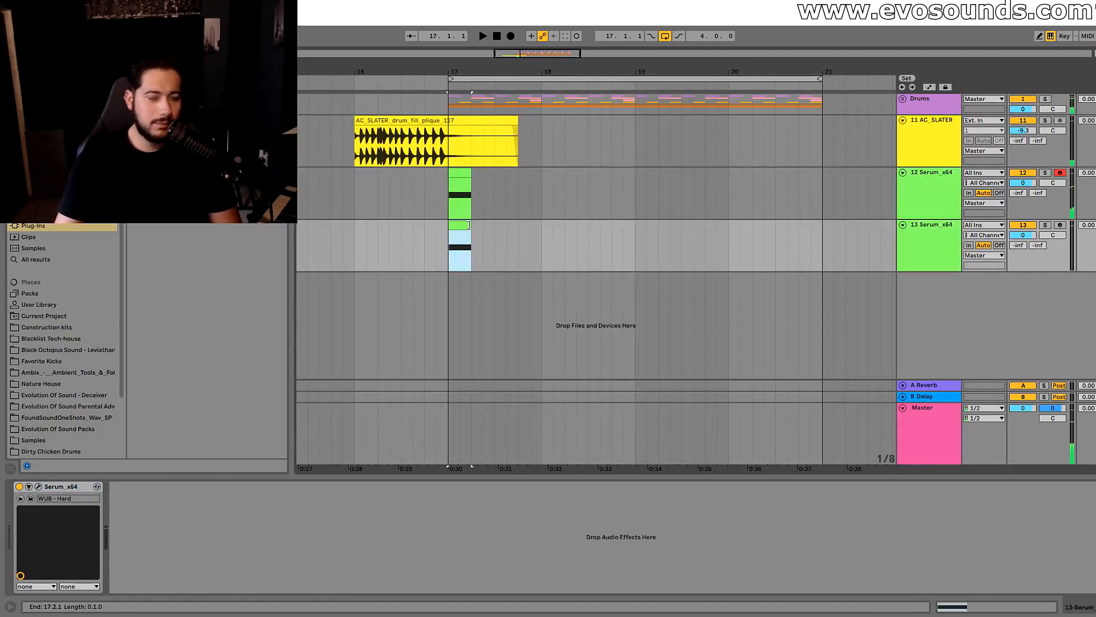
key(Delete)
Open Serum on the original track and experiment with LFO 1's falling curve and peak position while replaying the note
click(916, 207)
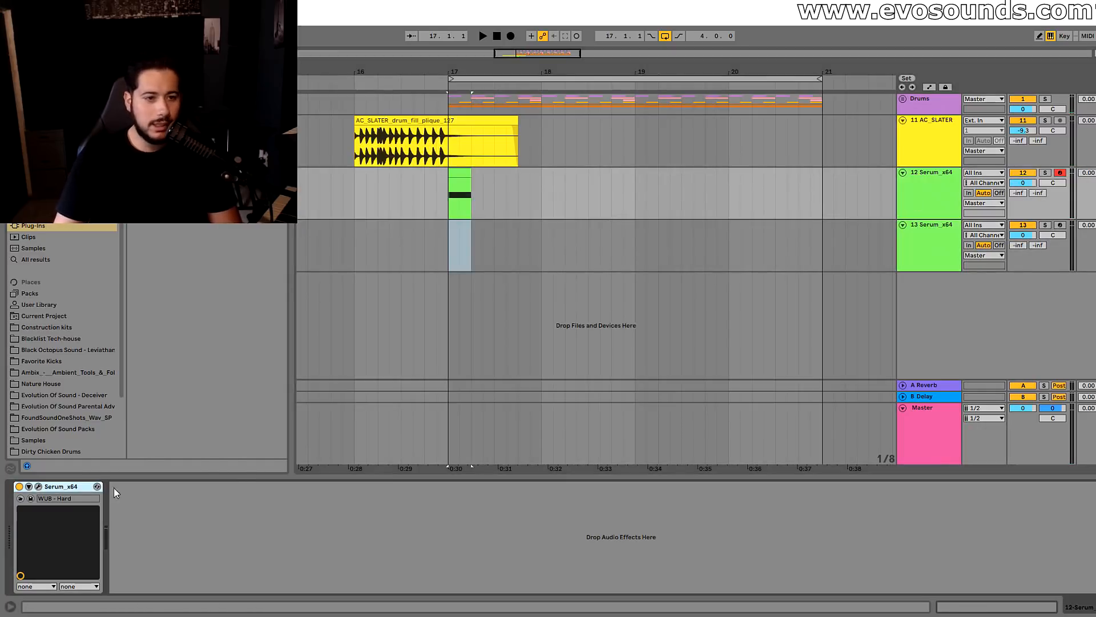
click(38, 487)
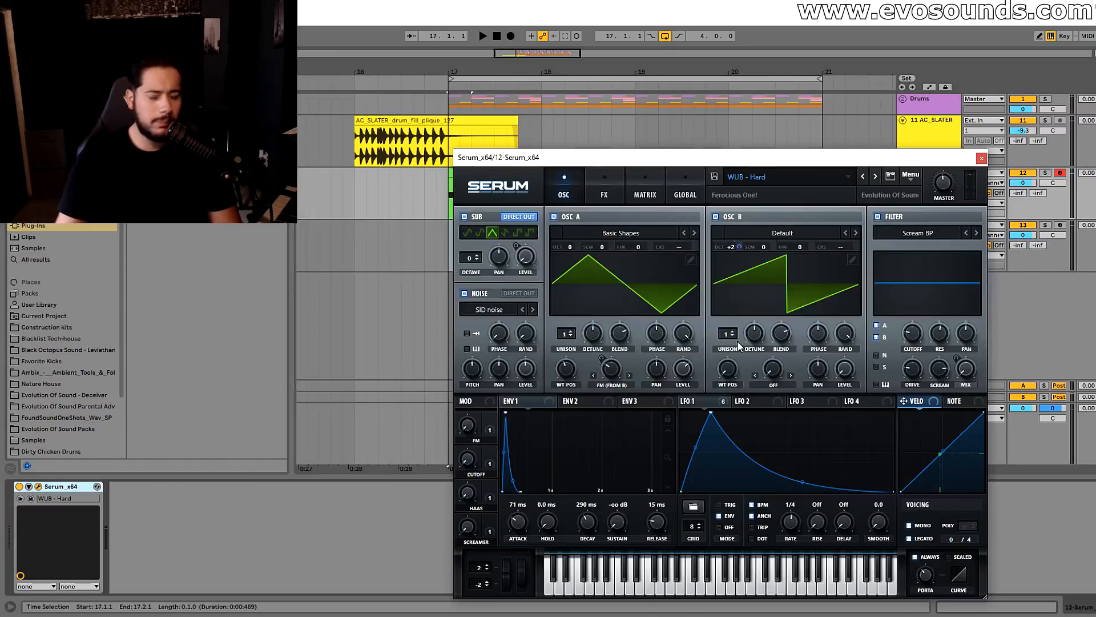
drag(802, 482, 783, 463)
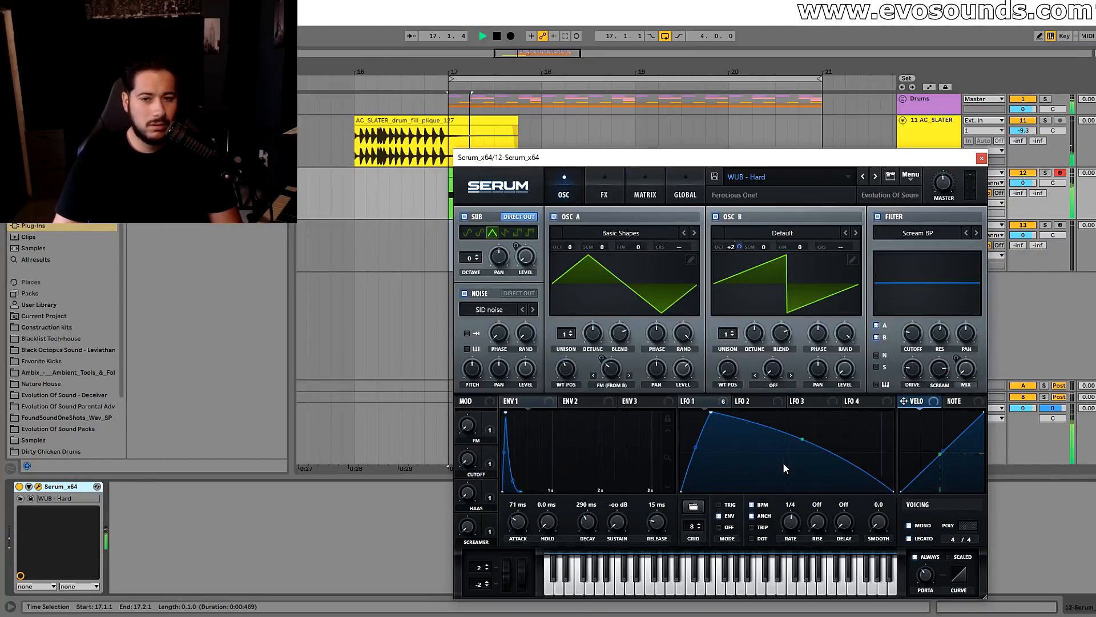
key(space)
drag(730, 413, 709, 412)
key(space)
mouse_move(795, 451)
mouse_down()
mouse_move(809, 446)
mouse_move(799, 469)
mouse_up()
key(space)
key(space)
Turn off the noise oscillator and reshape LFO 1 with its peak near the middle and an outward-bulging fall
click(464, 294)
key(space)
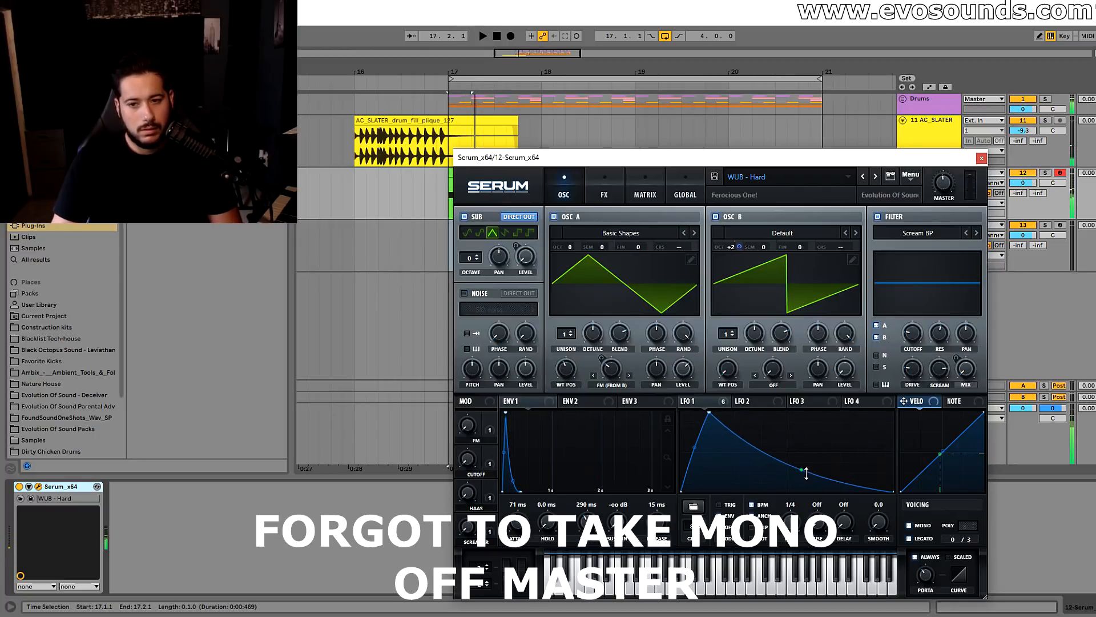
drag(812, 464, 808, 439)
drag(710, 415, 796, 420)
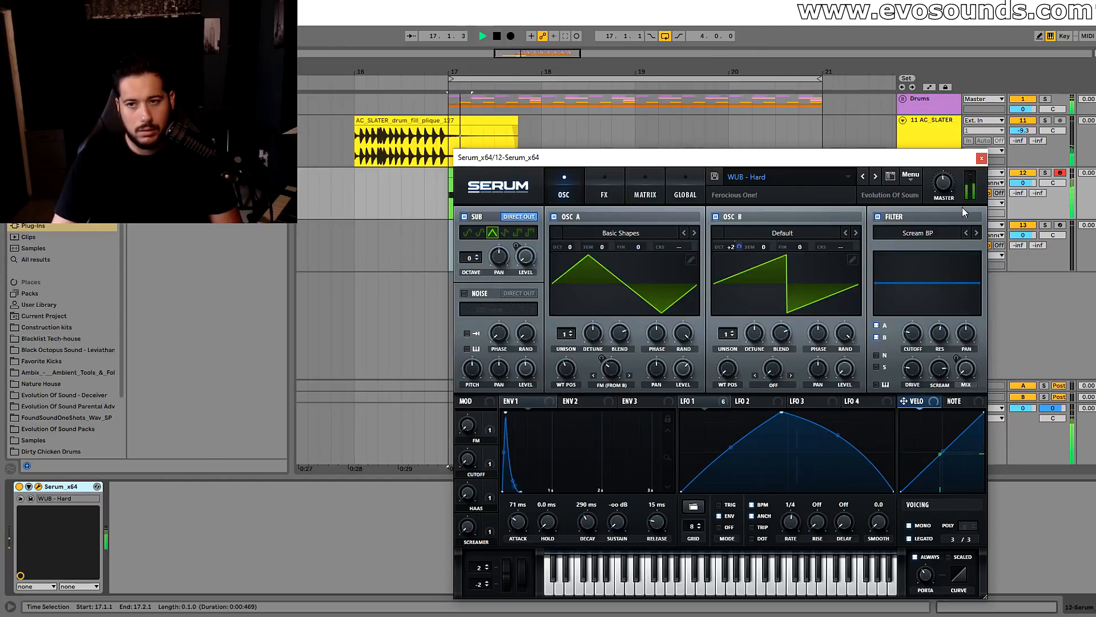
click(981, 158)
Play the drum fill from 16.1.3 to check the bass in context, and stop at bar 17 on the duplicated Serum track
click(368, 164)
key(space)
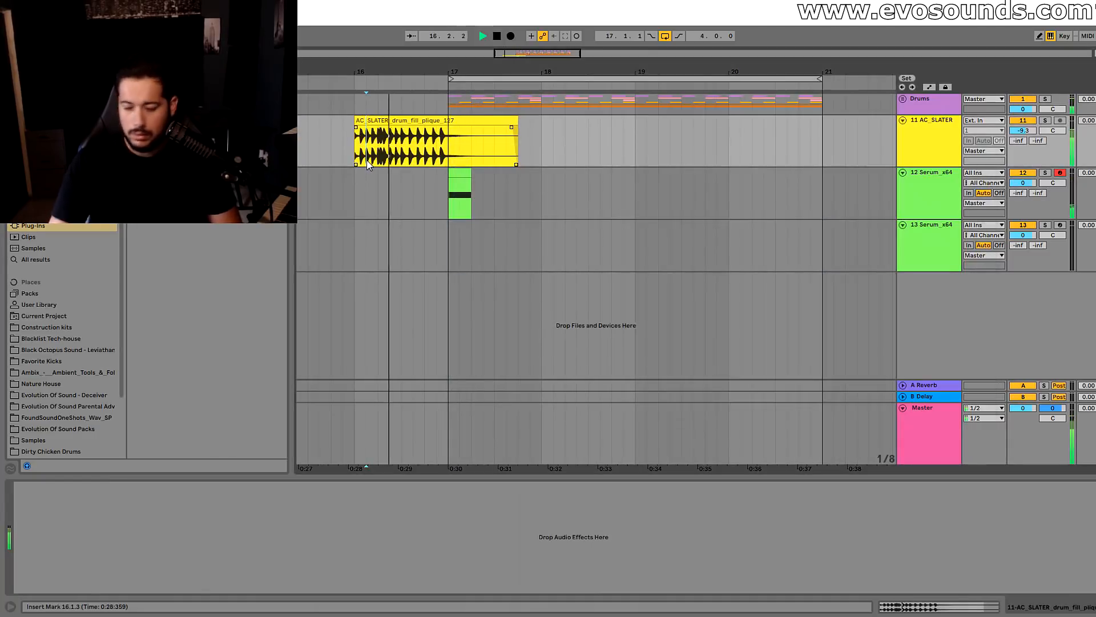
click(457, 237)
key(space)
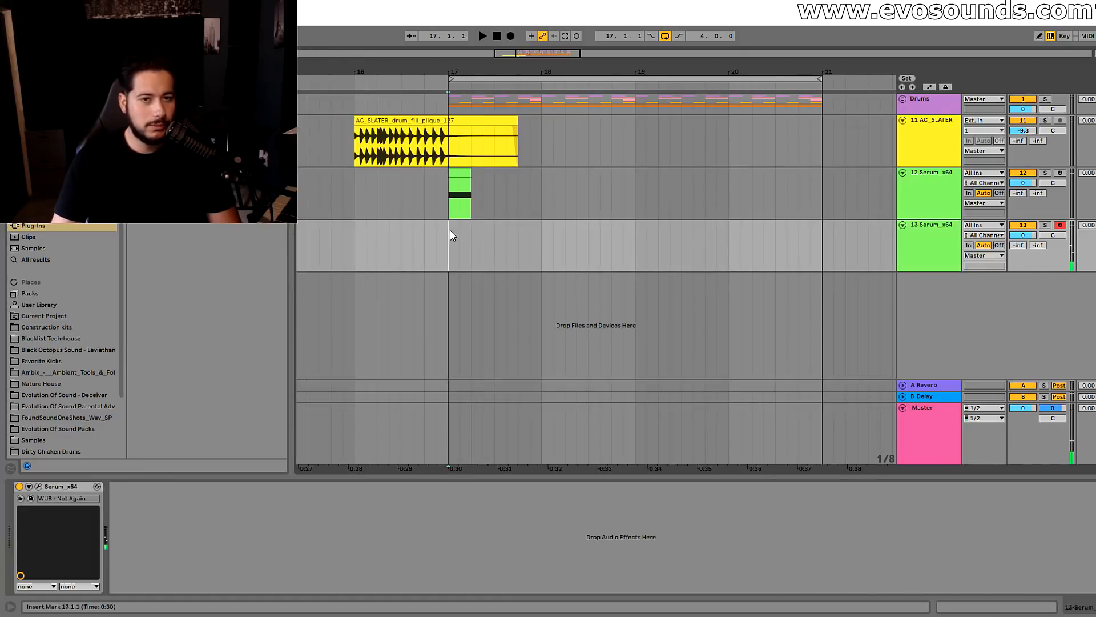
Insert an empty two-bar MIDI clip on the duplicated Serum track from bar 17 to 19 and play from its start
drag(450, 233, 652, 255)
key(ctrl+shift+m)
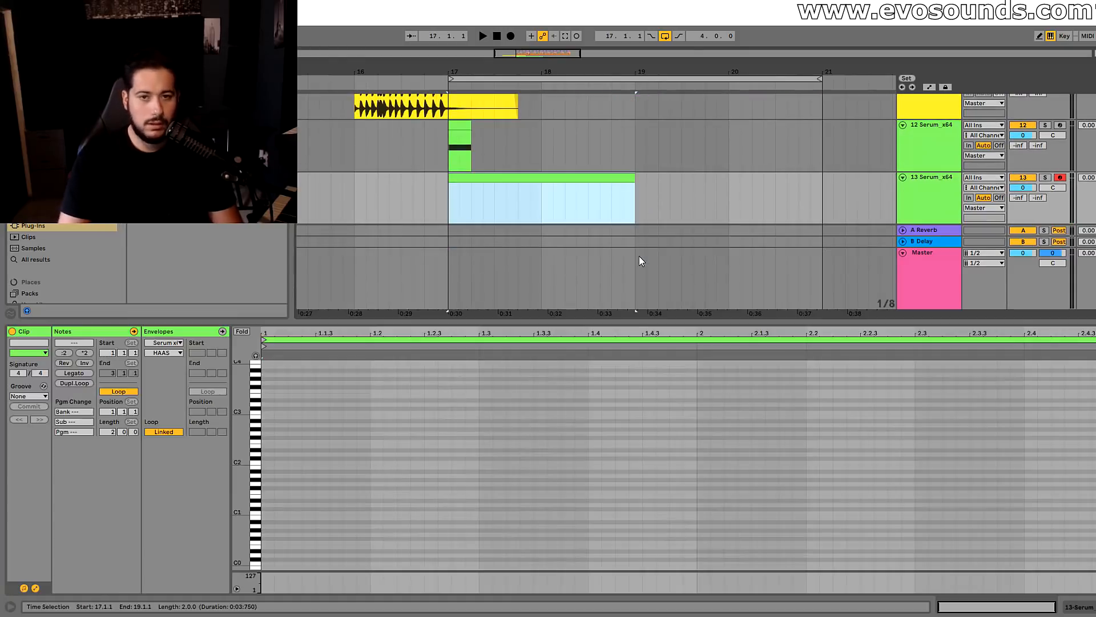
drag(250, 505, 321, 484)
key(space)
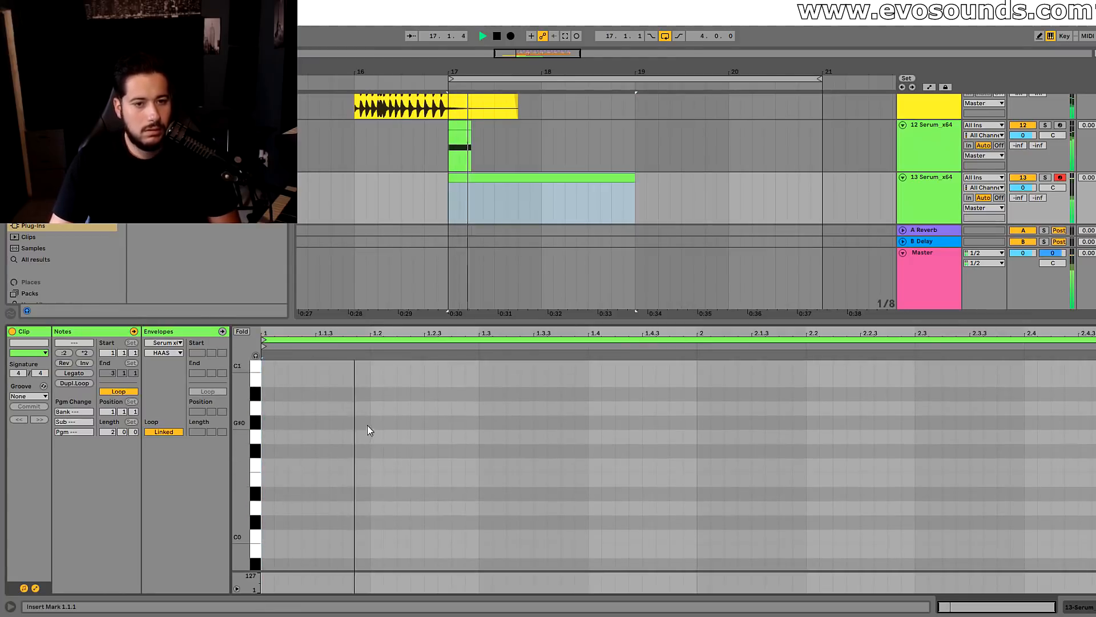
Draw an eighth-note G#0 at 1.2, duplicate it to 1.2.3, and add a copy lowered to G0 at 1.3
double_click(375, 422)
drag(381, 424, 423, 423)
key(ctrl+d)
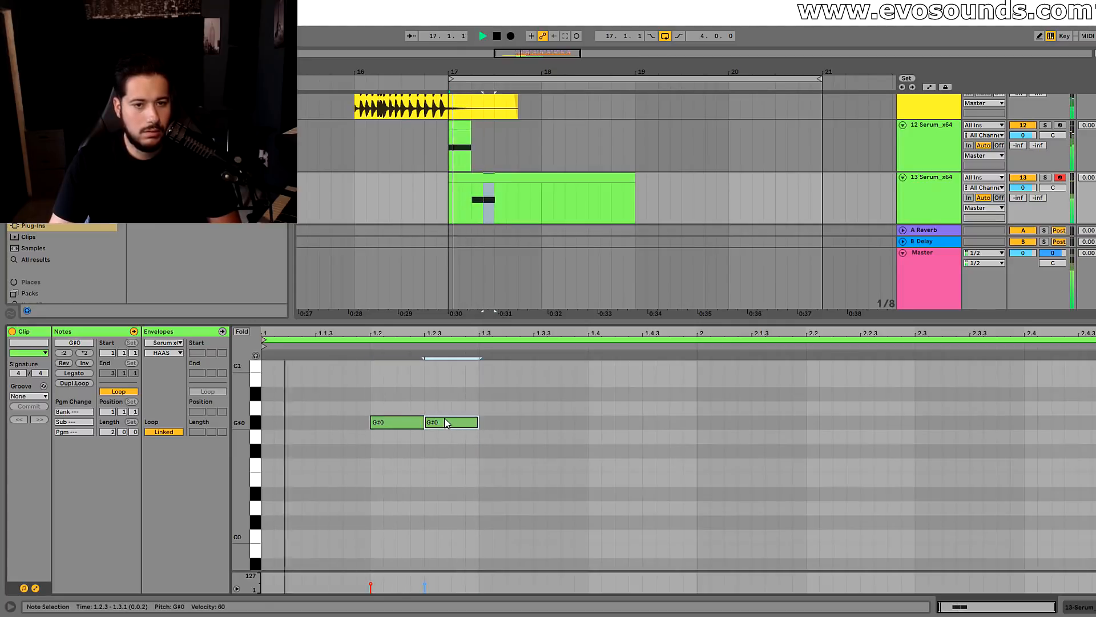
key(space)
key(ctrl+d)
key(Down)
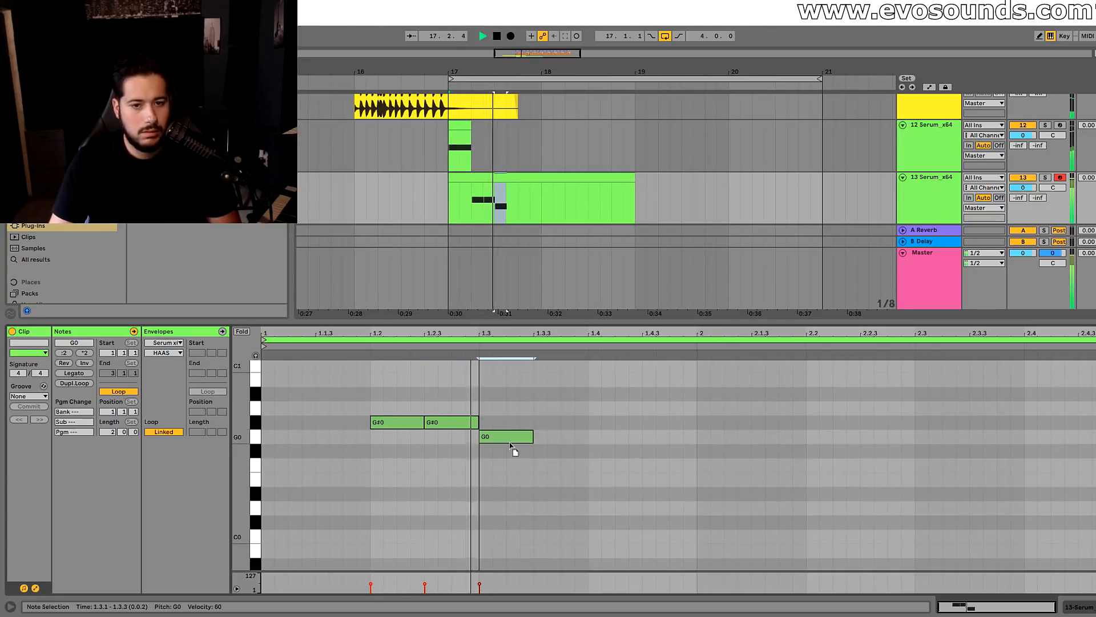
key(ctrl+d)
key(space)
key(Delete)
Move the first G#0 note to 1.1.4 and raise the note at 1.2.3 to A#0 while the loop plays
key(space)
drag(421, 423, 401, 433)
key(space)
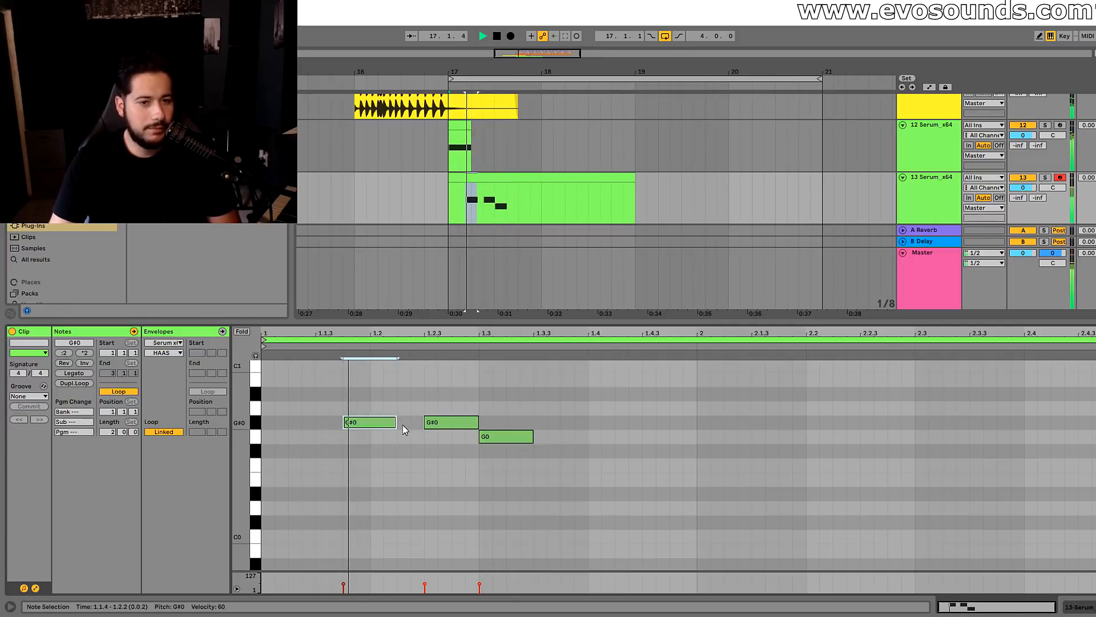
drag(455, 423, 465, 399)
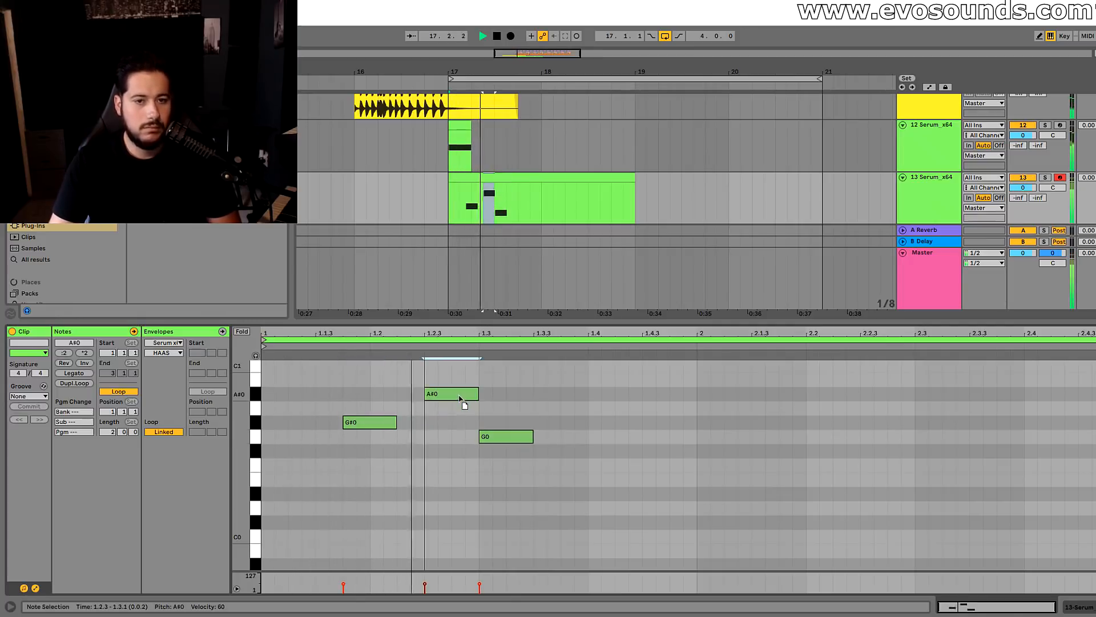
Duplicate the G0 note at 1.3 twice, moving the last copy to 1.4.3 on G#0, and audition the pattern
click(499, 438)
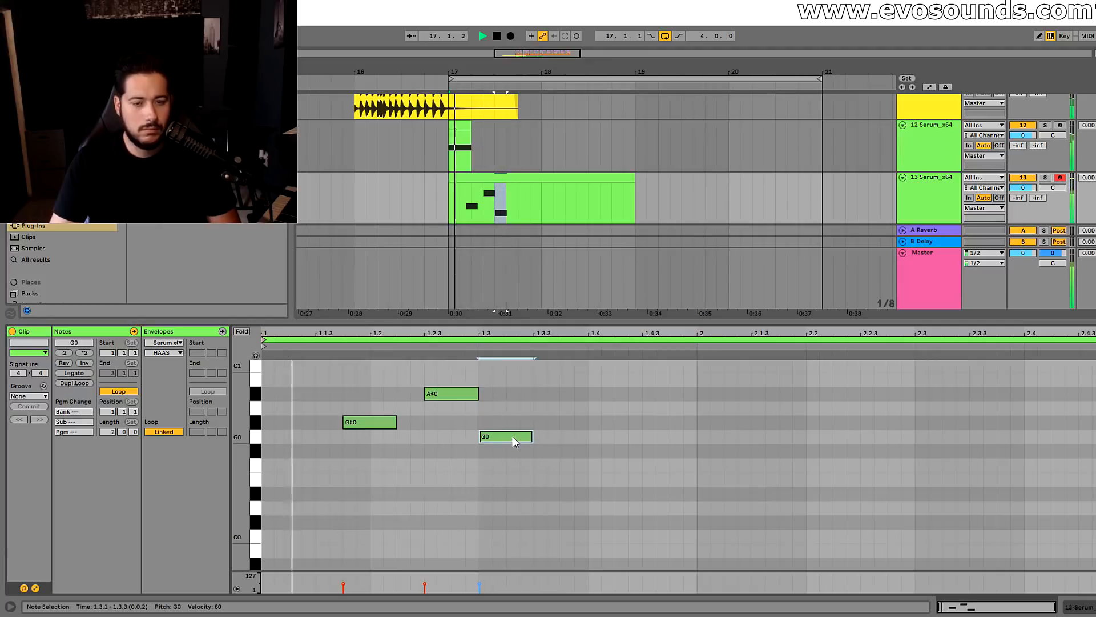
key(ctrl+d)
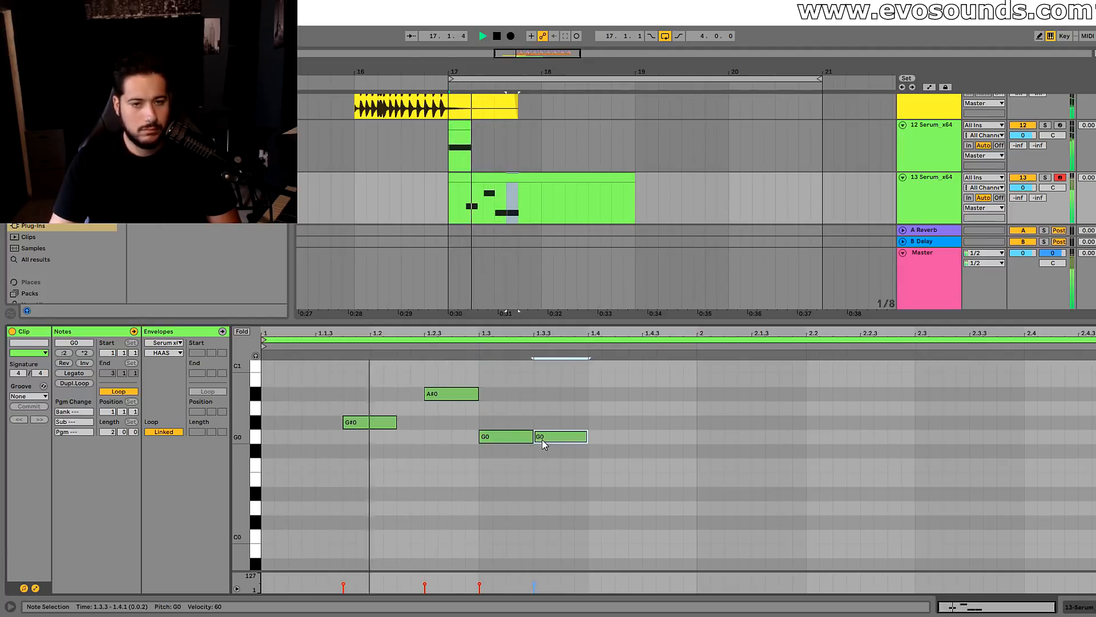
key(ctrl+d)
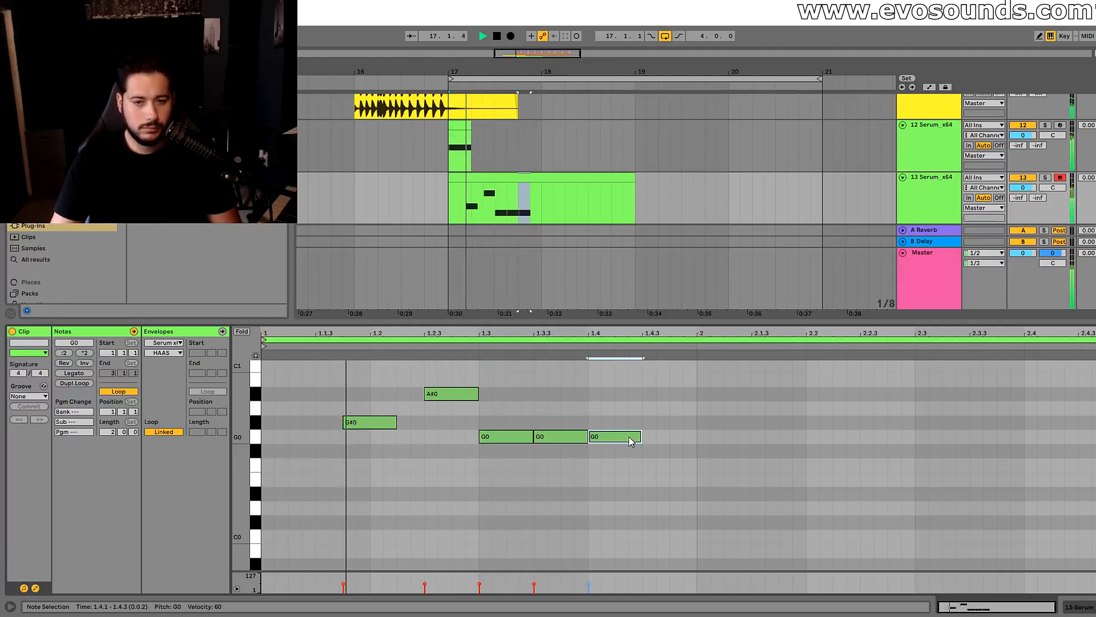
drag(637, 438, 688, 424)
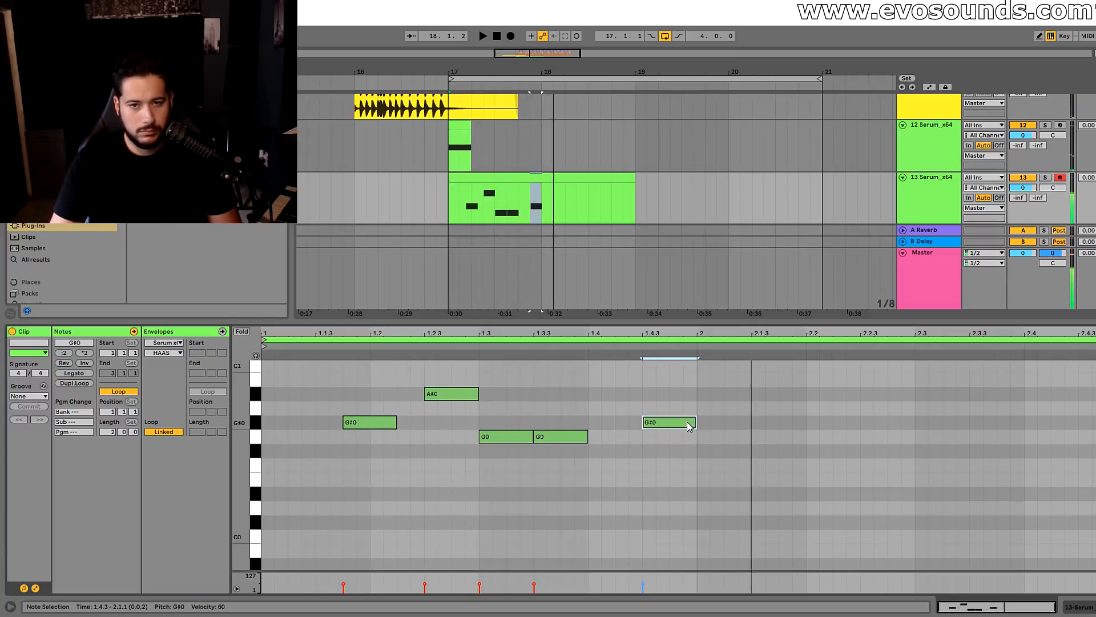
key(space)
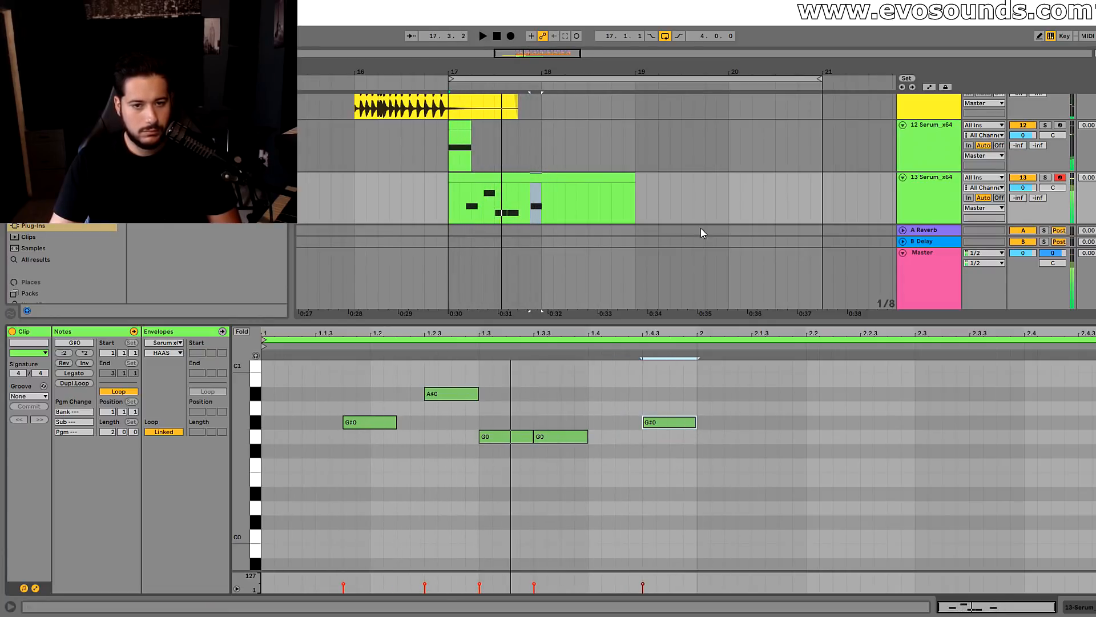
Open Serum on the original track and reshape LFO 1 with an early peak and an inward-curving fall, auditioning it
click(936, 146)
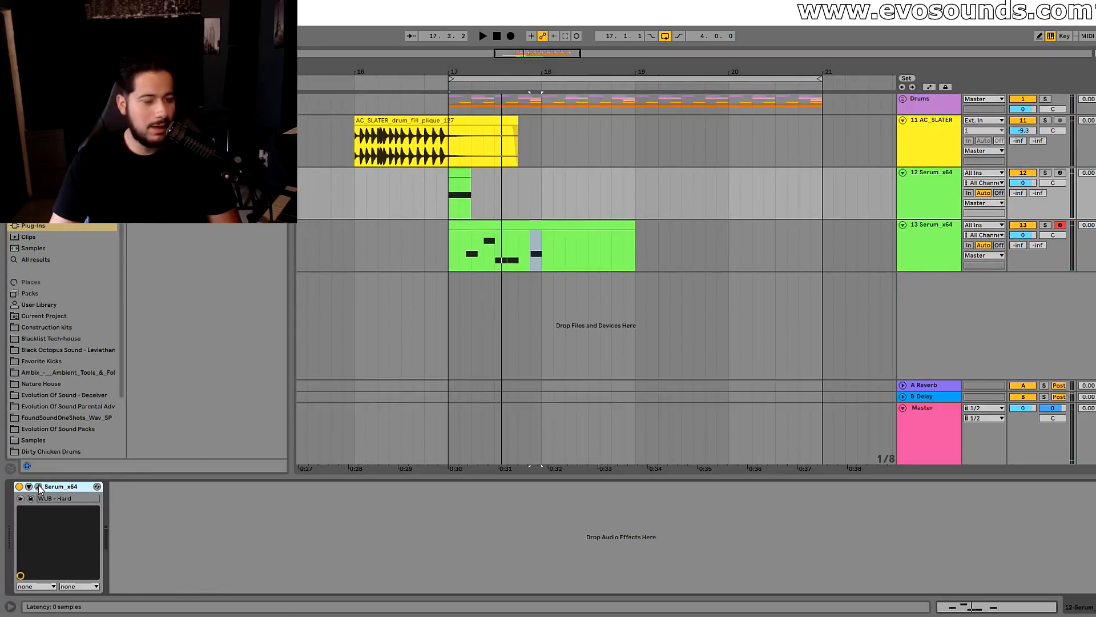
click(39, 486)
drag(782, 418, 713, 402)
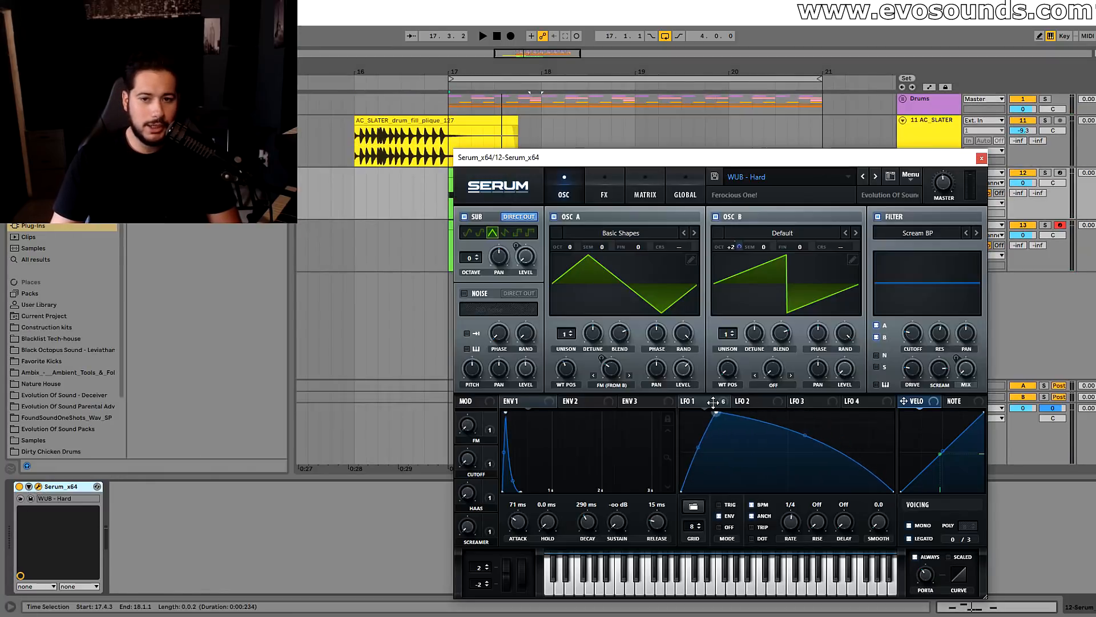
drag(818, 449, 798, 453)
key(space)
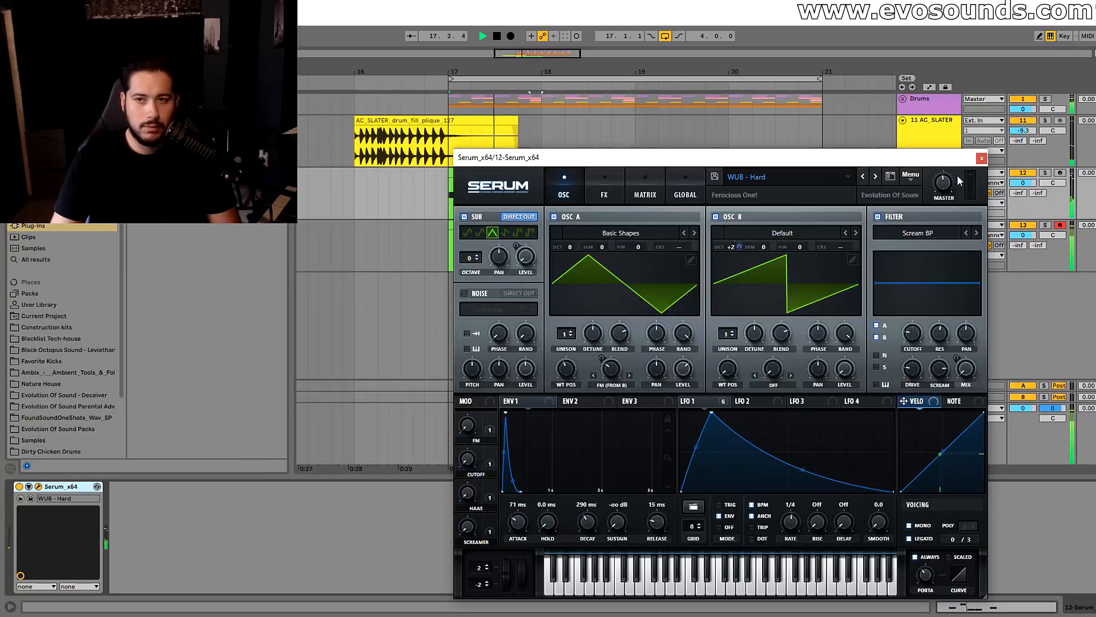
click(982, 158)
key(space)
Play the arrangement from bar 16 to hear the drum fill lead into the bassline
click(351, 154)
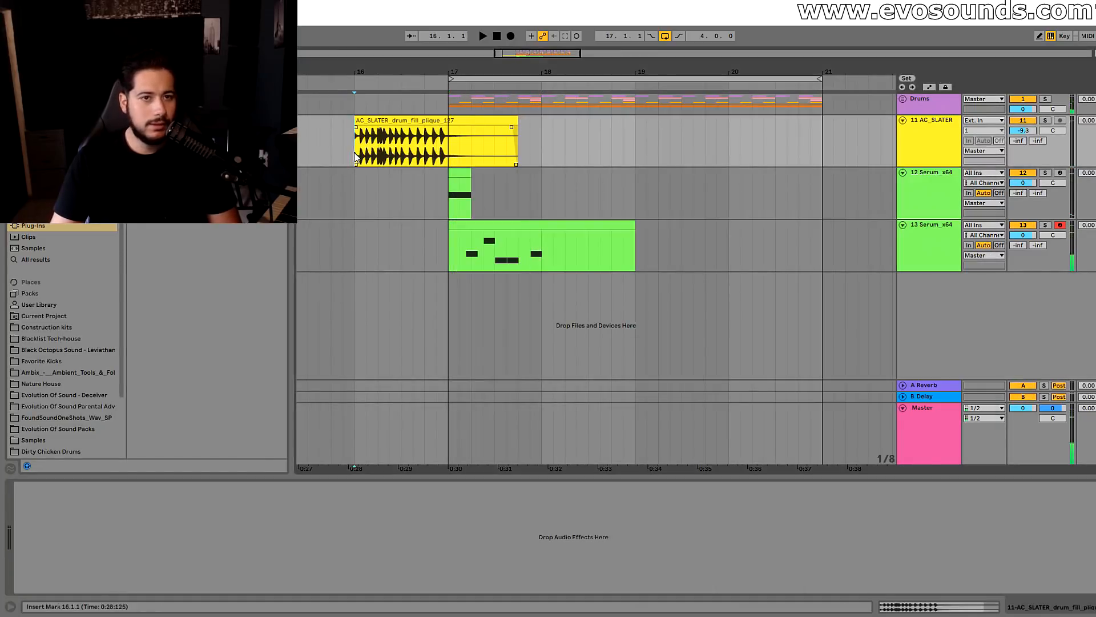
key(space)
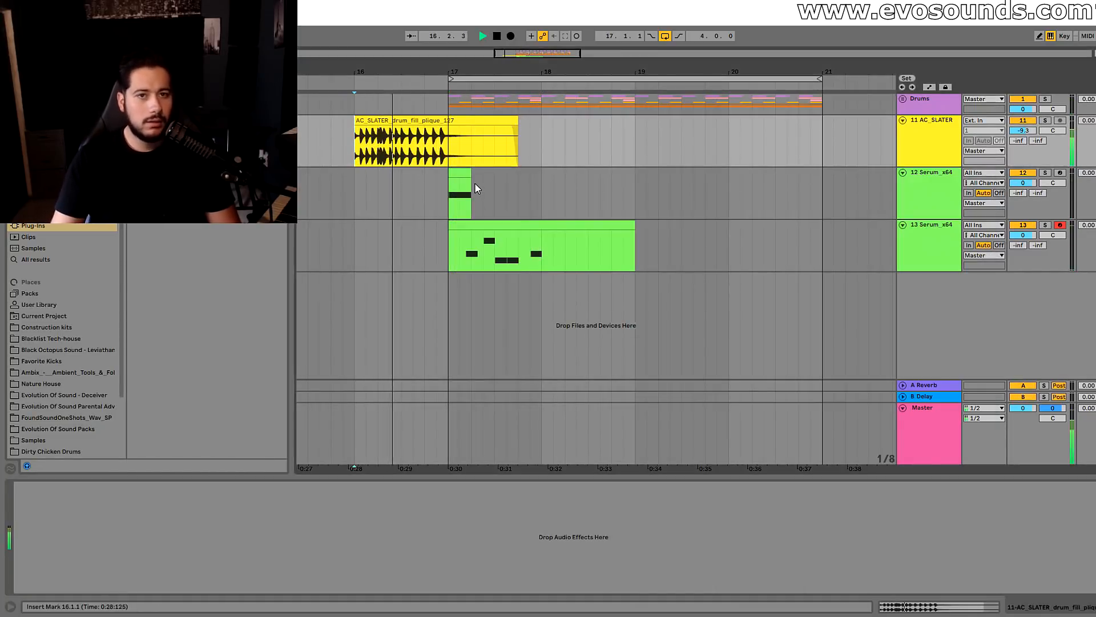
drag(444, 71, 366, 318)
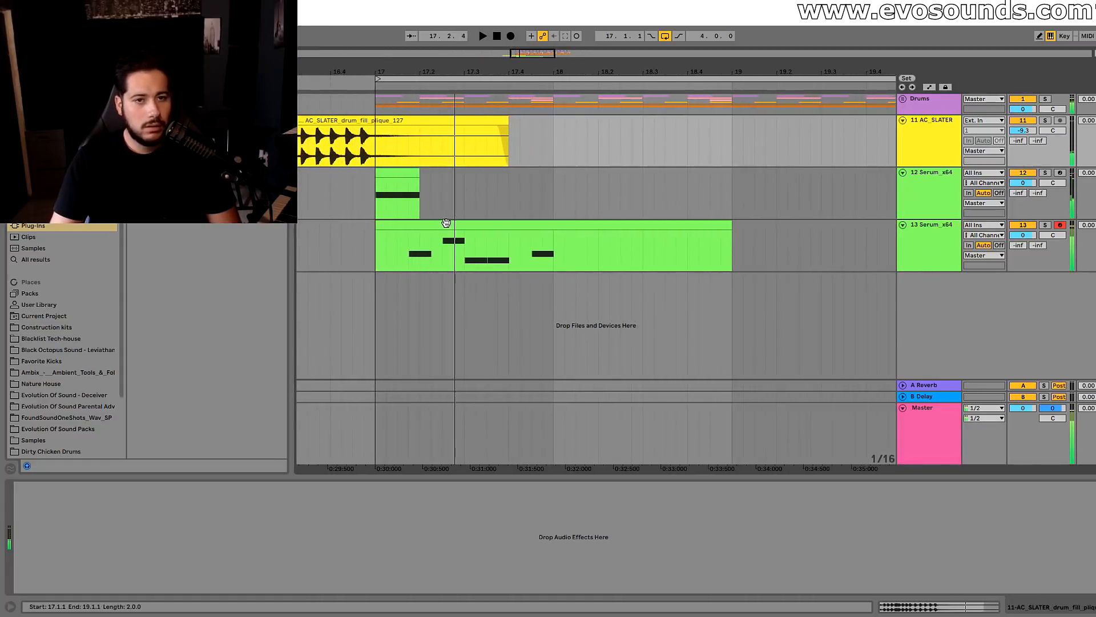
In the duplicated track's clip, place G0 notes at 1.3.3 and 1.4.2 and G#0 notes at 2 and 2.1.4
double_click(446, 224)
mouse_move(554, 436)
mouse_down()
mouse_move(500, 437)
mouse_move(553, 438)
mouse_up()
scroll(551, 441, up, 2)
key(space)
drag(684, 486, 728, 485)
scroll(727, 484, down, 2)
key(space)
key(ctrl+d)
drag(766, 437, 784, 436)
key(space)
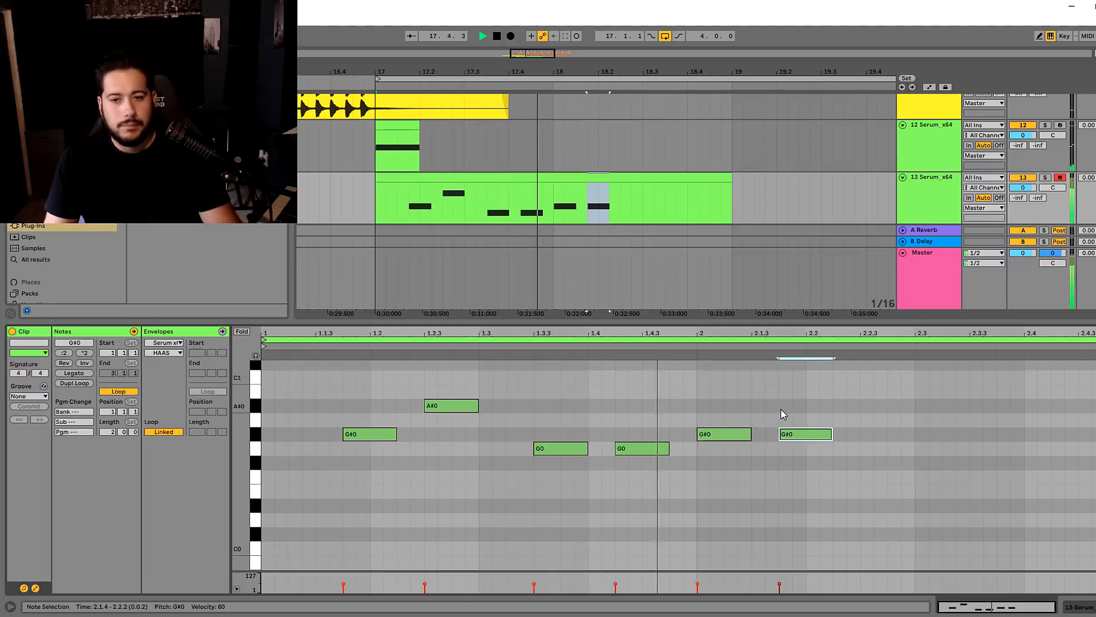
Try raising the first note to D1 and the second note to D#1
key(space)
drag(350, 435, 351, 364)
scroll(379, 409, up, 2)
click(390, 427)
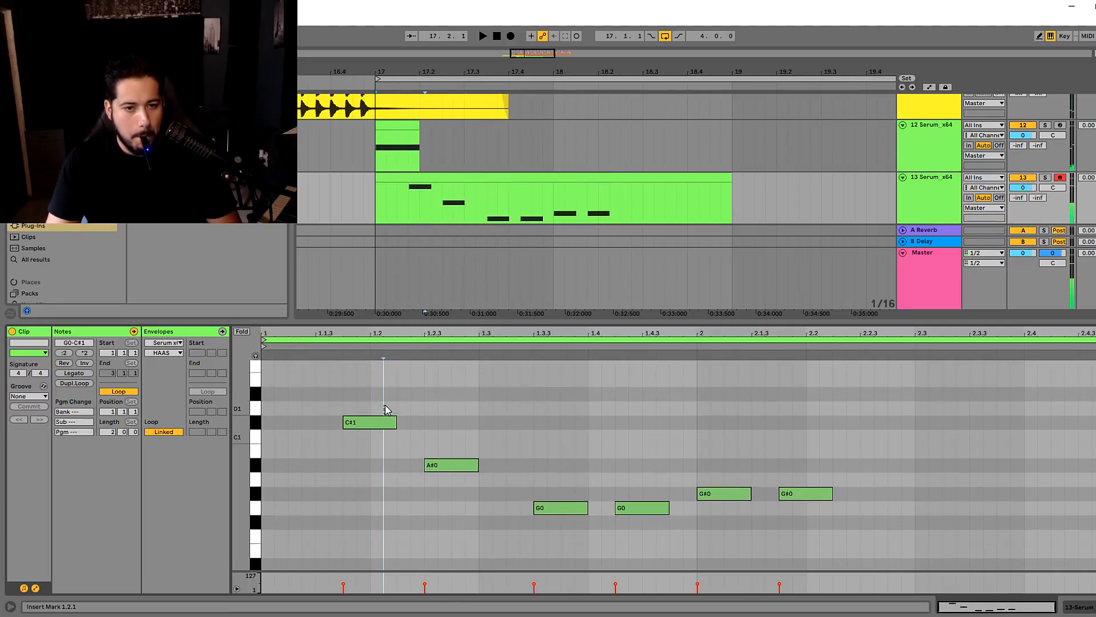
key(Up)
drag(450, 465, 447, 393)
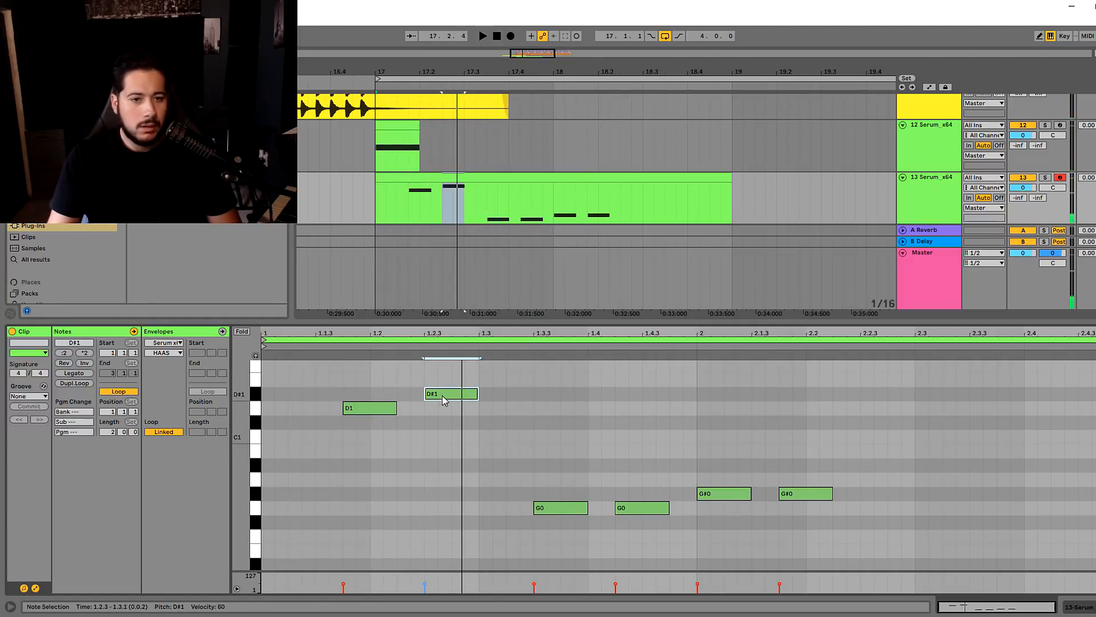
Lower the first note to G0 and the second note to G#0, auditioning the pattern
drag(361, 399, 357, 509)
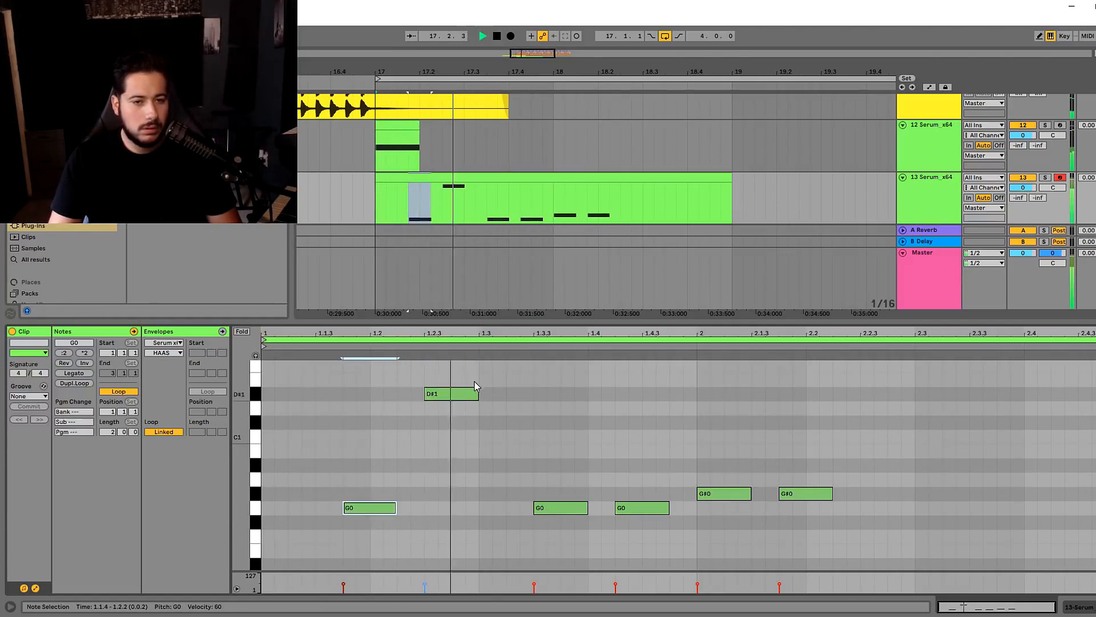
key(space)
drag(453, 394, 449, 499)
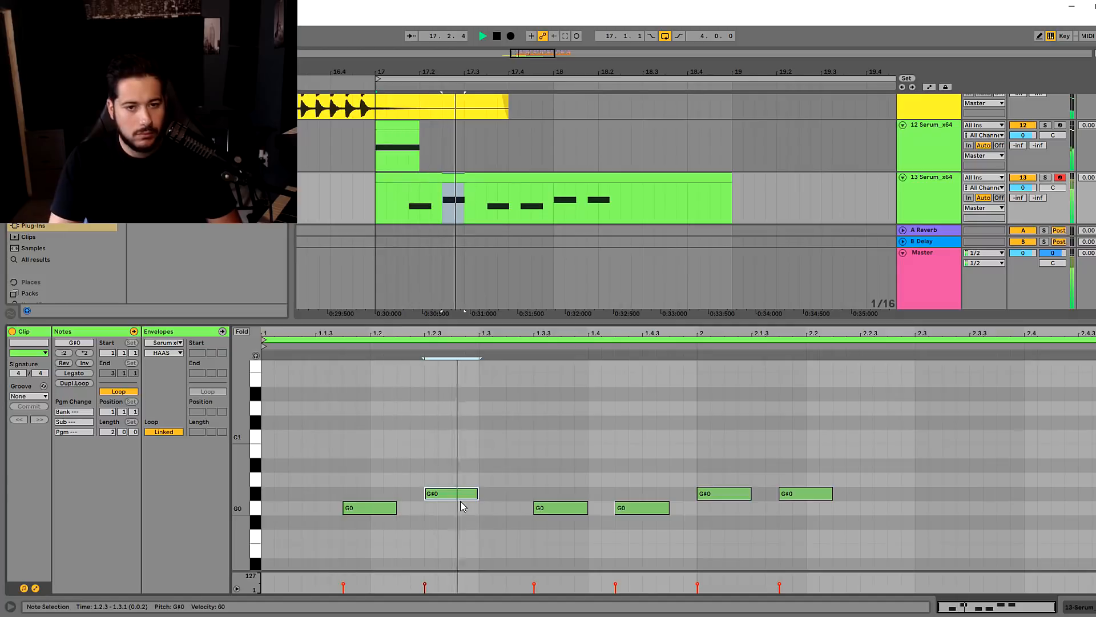
Try the G#0 note at 1.2.3 one octave higher during playback, and restore its pitch
key(shift+Up)
key(space)
key(space)
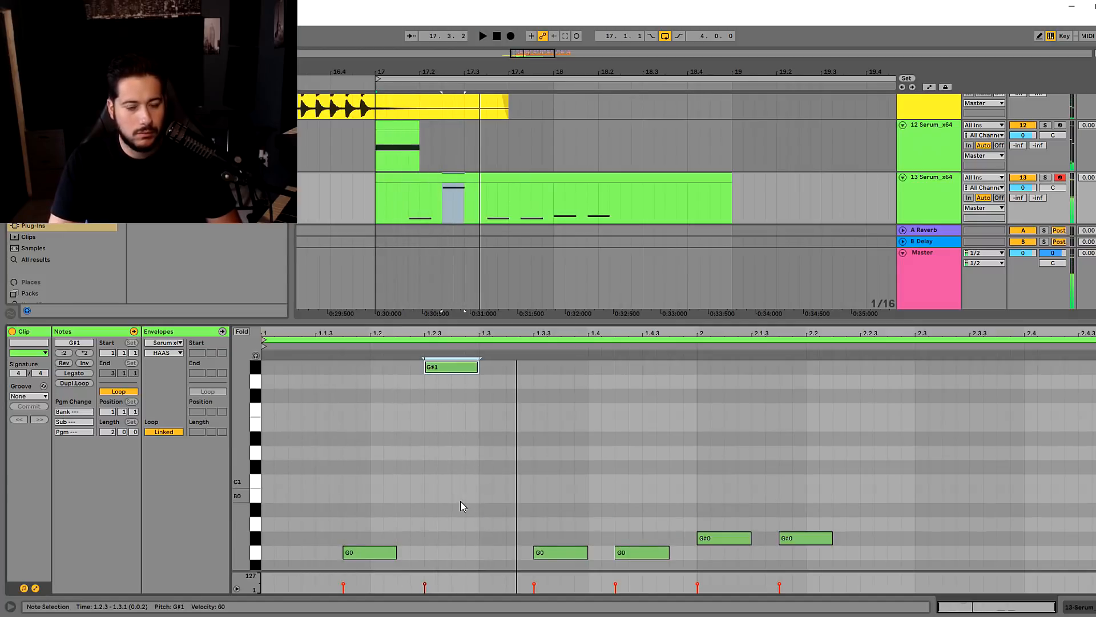
key(shift+Down)
key(space)
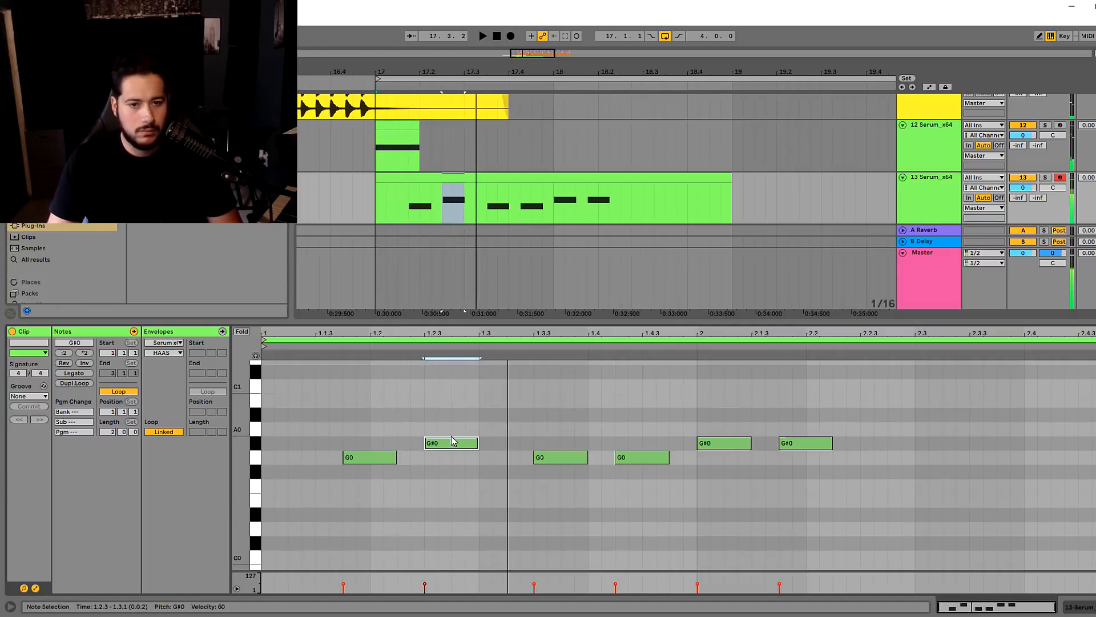
Shift the two G0 notes earlier to start at 1.3.2 and 1.3.4, back to back
drag(542, 461, 519, 459)
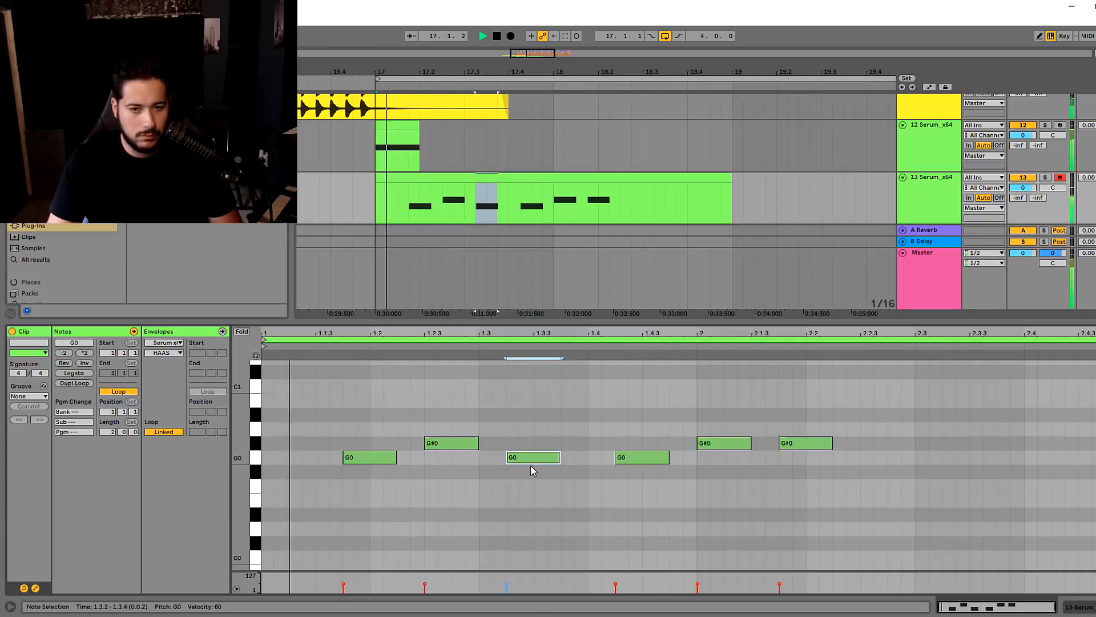
drag(641, 460, 607, 460)
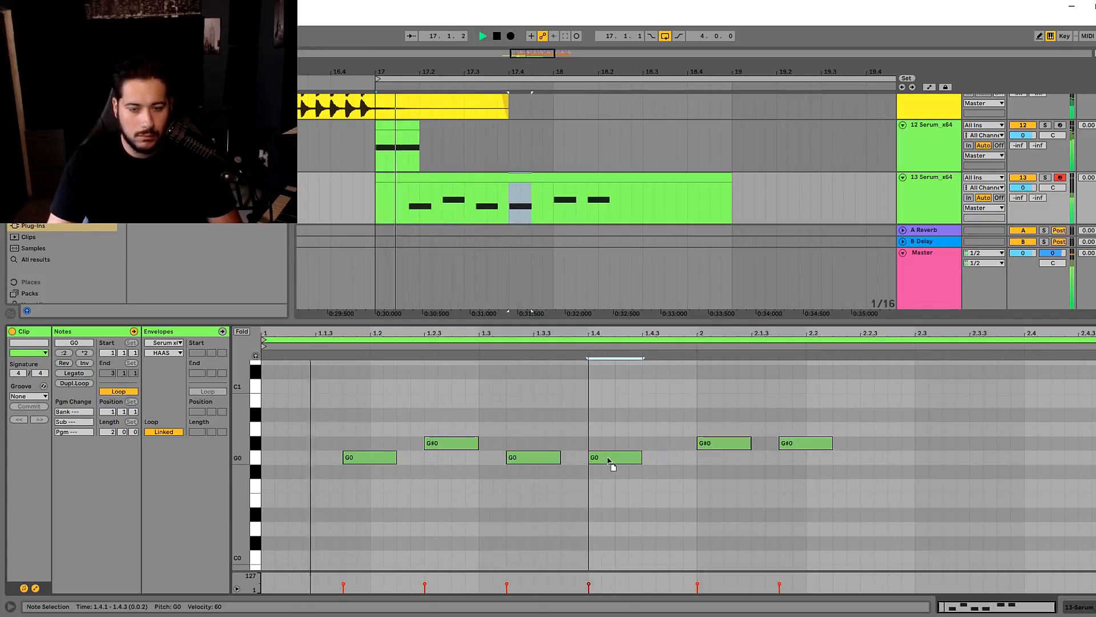
mouse_move(629, 459)
mouse_down()
mouse_move(602, 459)
mouse_move(617, 460)
mouse_up()
key(Left)
Add an A#0 note at 1.4.3 and delete the two G#0 notes in the second bar
double_click(656, 446)
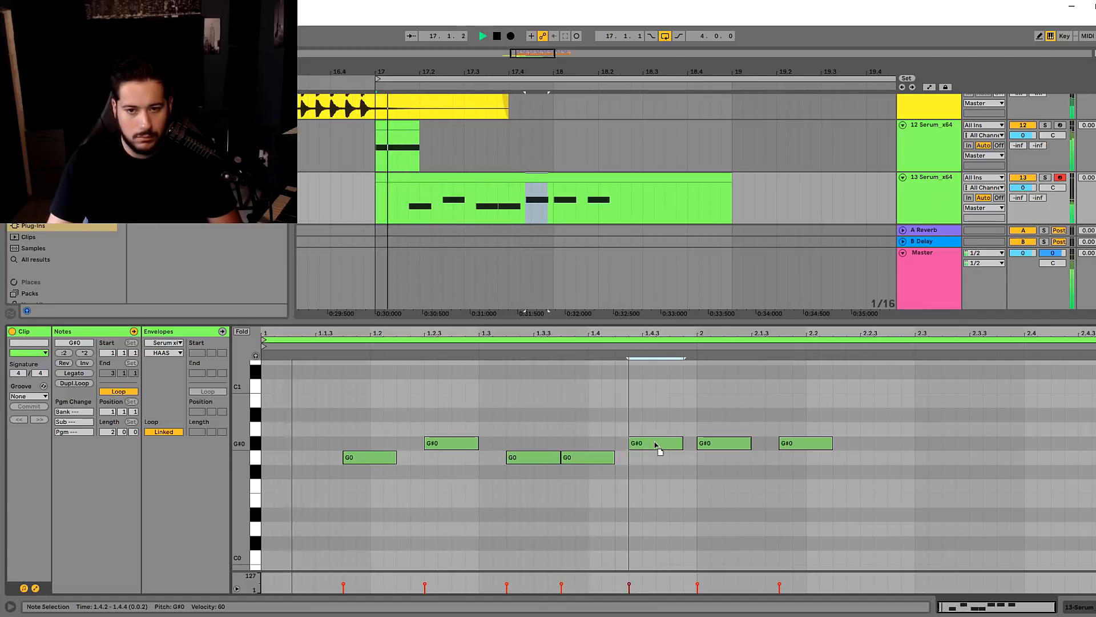
scroll(660, 446, up, 1)
drag(660, 464, 665, 440)
drag(730, 500, 824, 460)
key(Delete)
Repeat the first bar's note pattern in the clip's second bar and play it back
key(space)
drag(693, 529, 93, 275)
key(ctrl+d)
key(space)
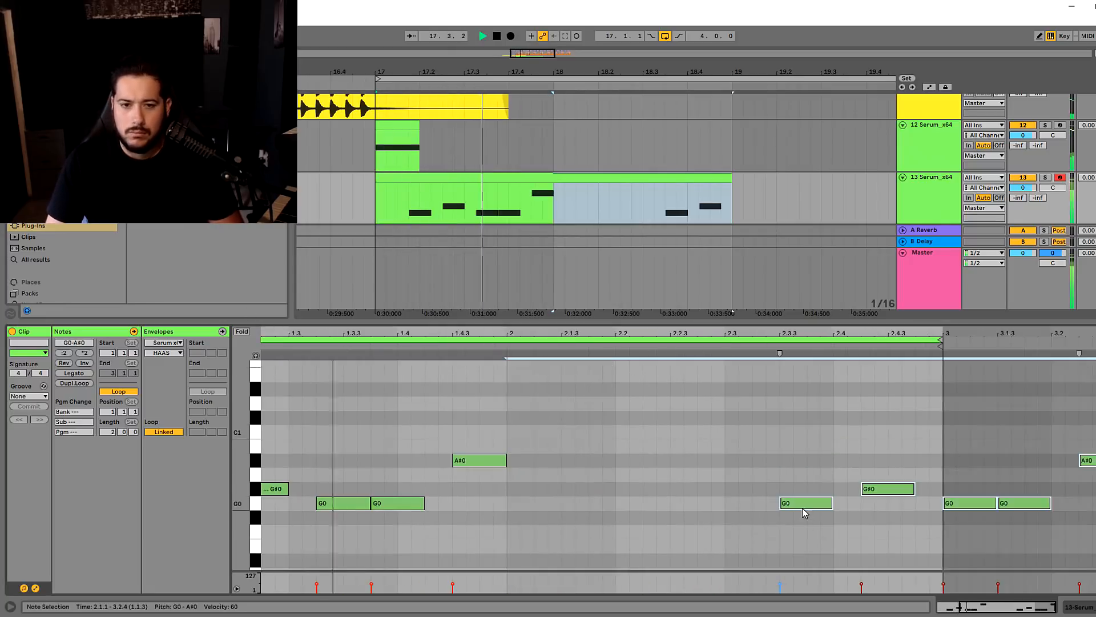
key(Delete)
key(space)
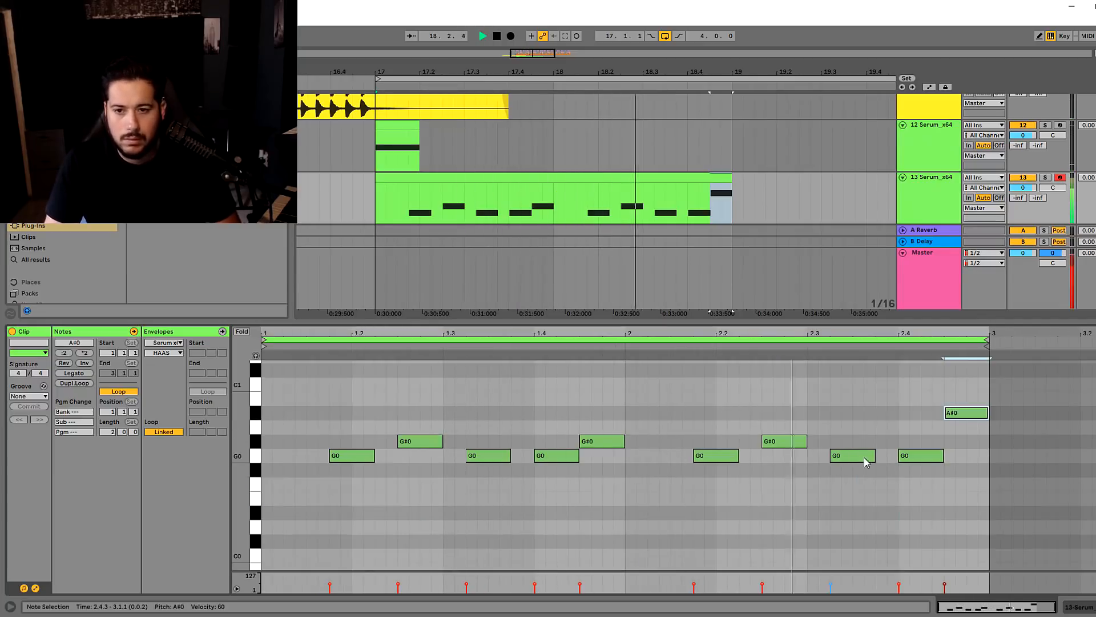
Duplicate the two-bar clip to bar 19 and lower the copy's notes at 1.4 and 1.4.3 to D0
click(567, 171)
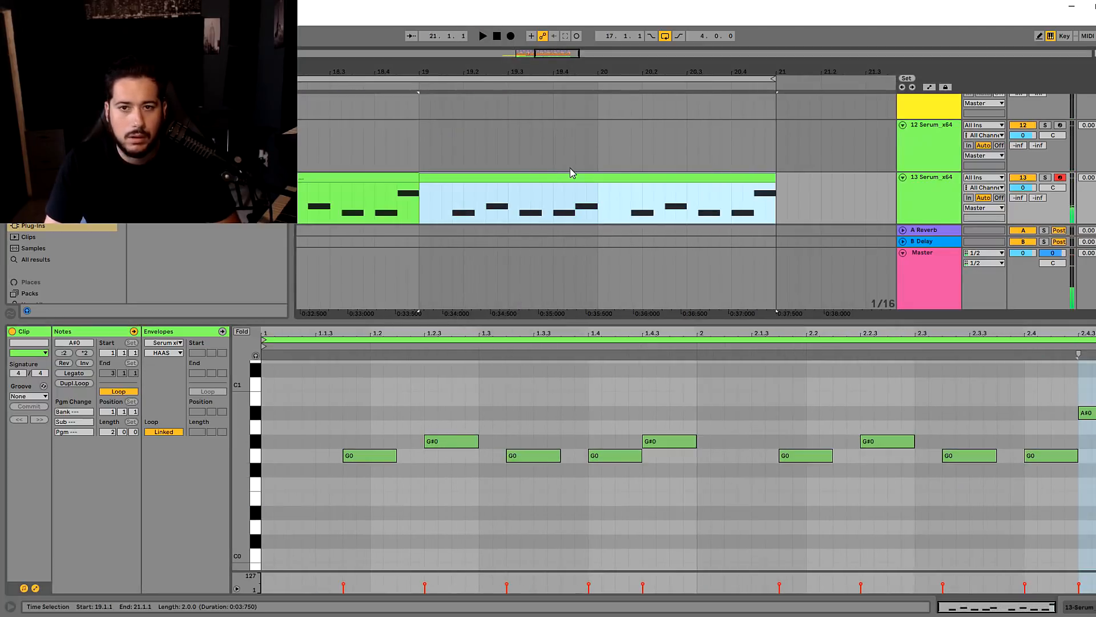
drag(622, 457, 628, 533)
drag(671, 447, 676, 526)
scroll(767, 458, down, 2)
scroll(982, 427, up, 1)
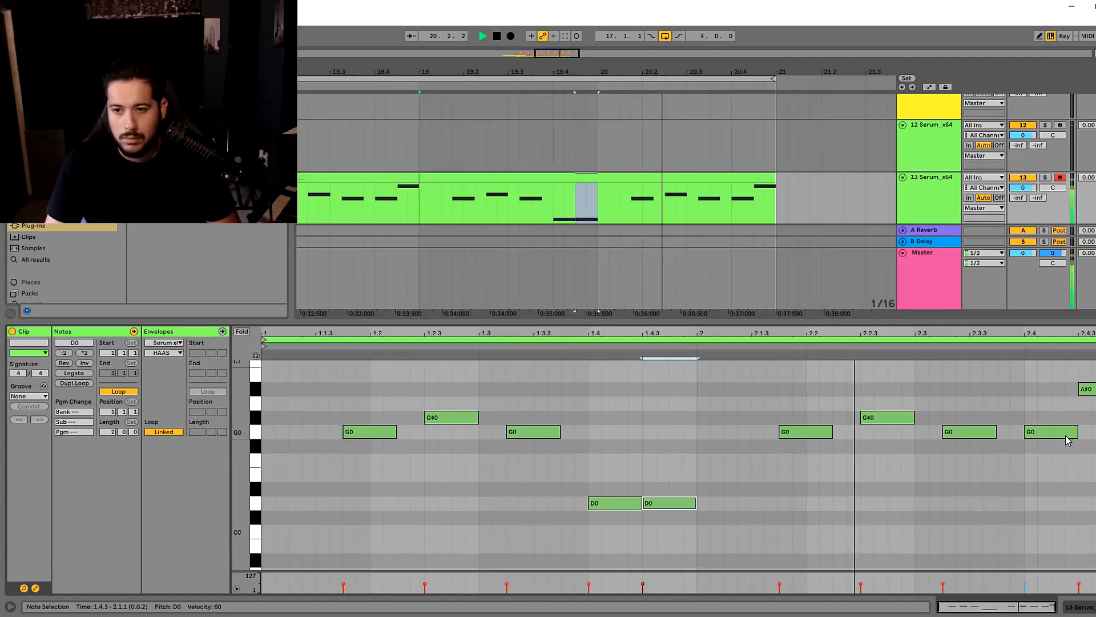
Lower the copied clip's notes at 2.4 and 2.4.3 to D0 and audition them
drag(1093, 390, 1093, 503)
key(space)
drag(1040, 433, 1039, 504)
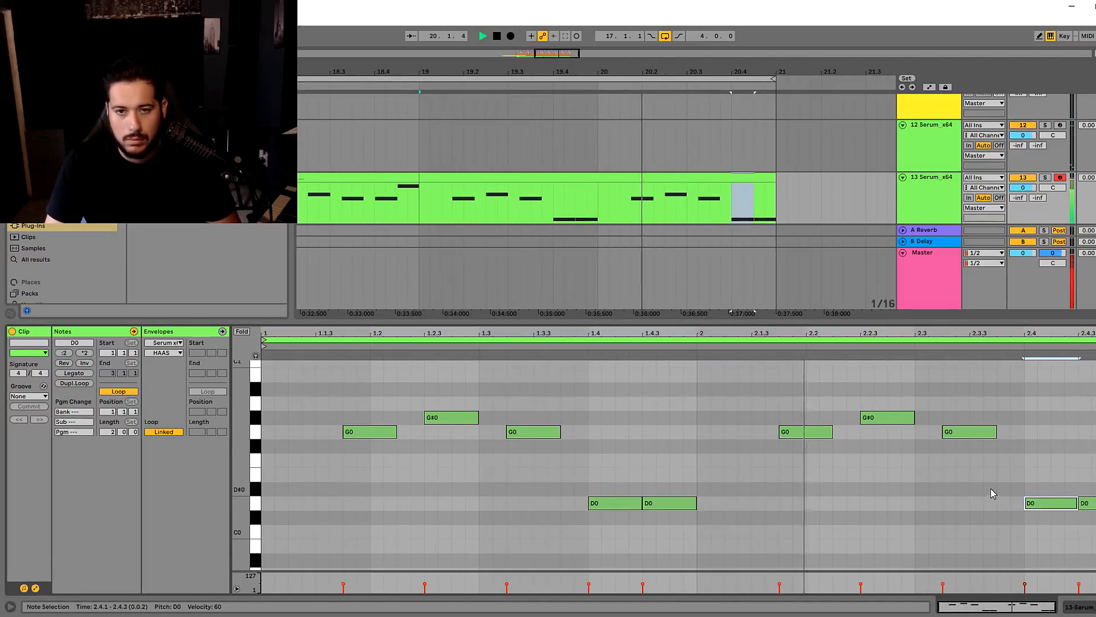
key(space)
Delete all notes in the copied clip's second bar and play the arrangement from 16.1.3
drag(773, 539, 1093, 408)
key(Delete)
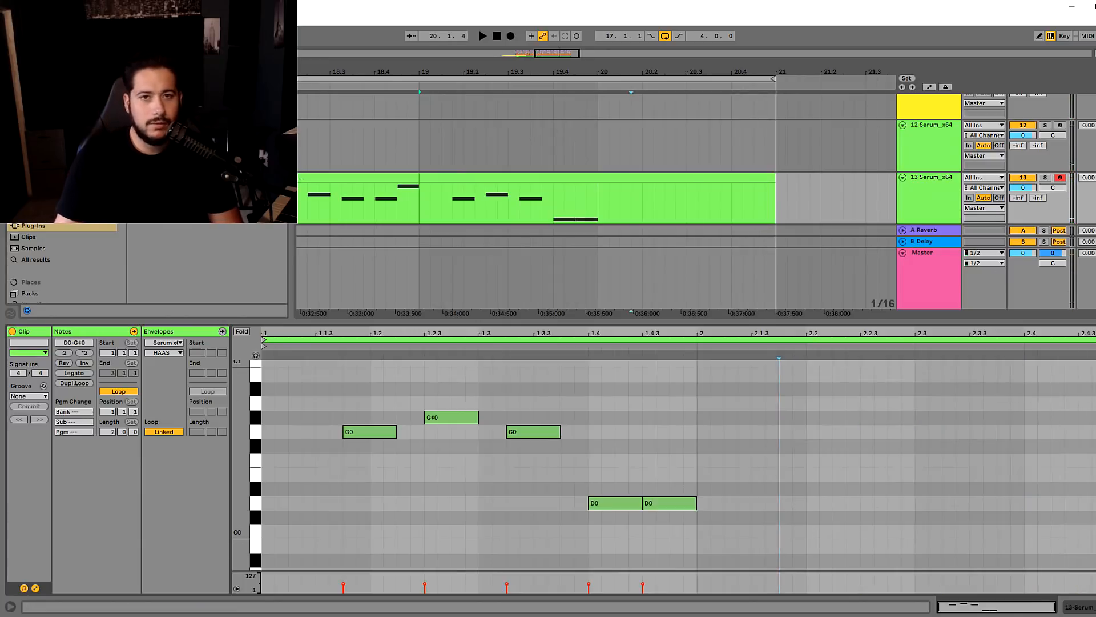
drag(561, 60, 692, 37)
click(344, 135)
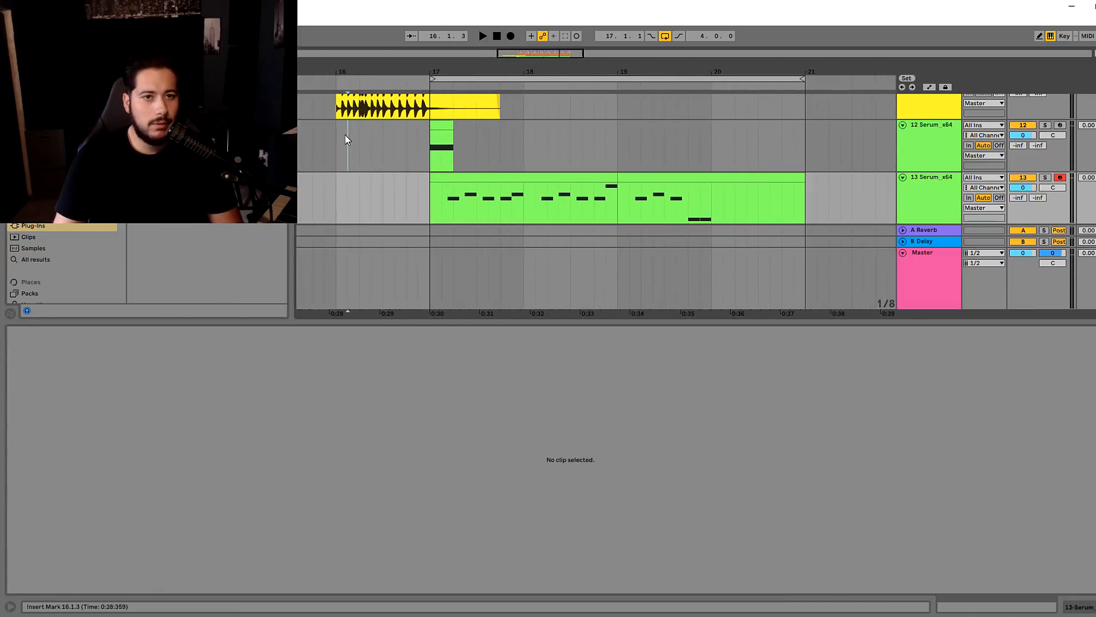
key(space)
Switch to the session mixer and lower the original Serum track to -4.5 dB and the duplicate to -3.9 dB
double_click(948, 280)
key(Tab)
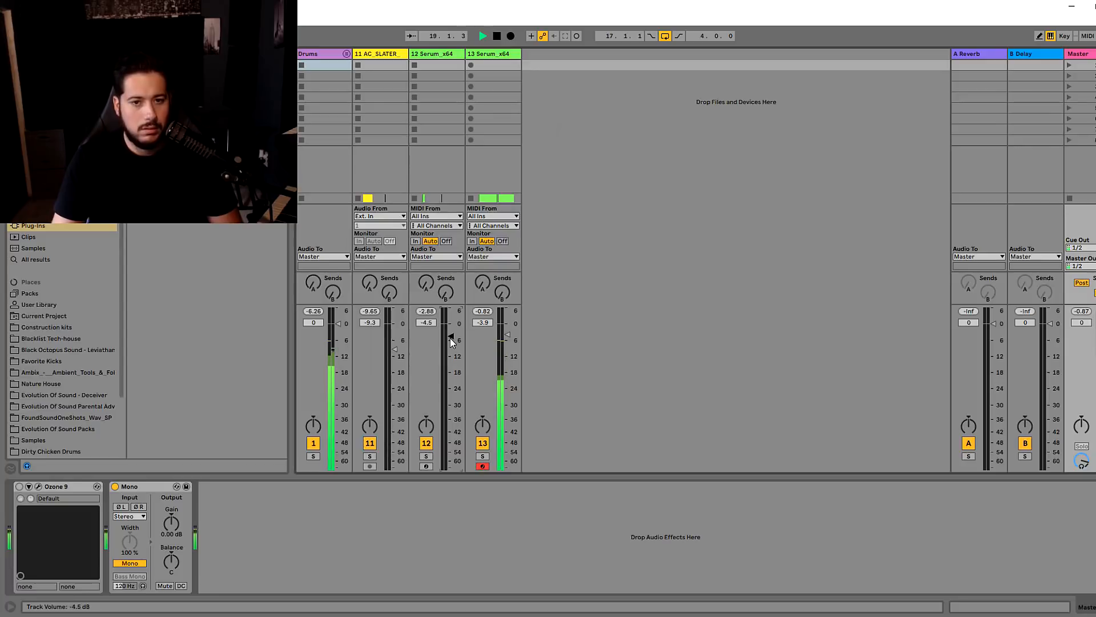
Add LFOTool after Serum on the duplicated Serum track, with a rising volume curve at a 1/4 rate
click(485, 54)
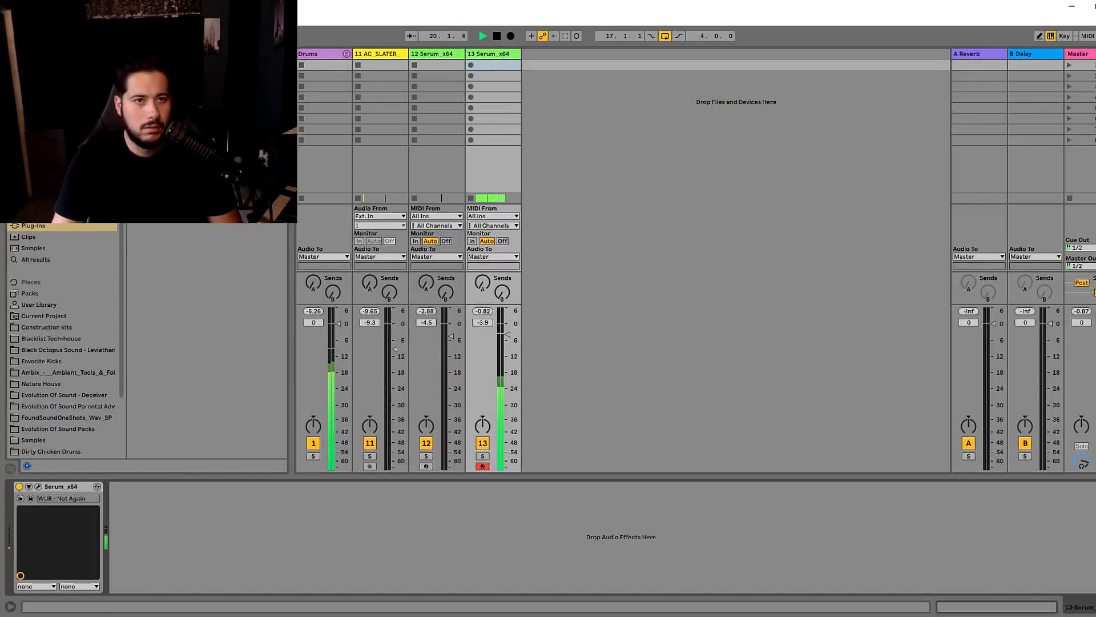
key(ctrl+f)
click(434, 54)
click(482, 55)
key(space)
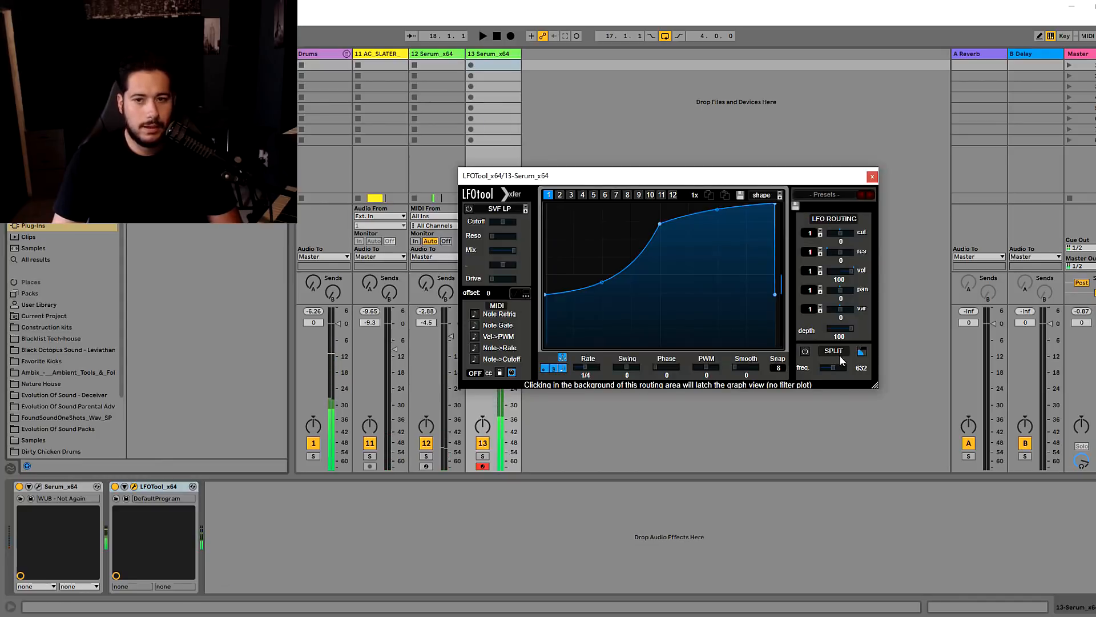
Enable LFOTool's frequency split at 497 and raise the volume curve's middle point to full level, auditioning the result
drag(828, 370, 826, 371)
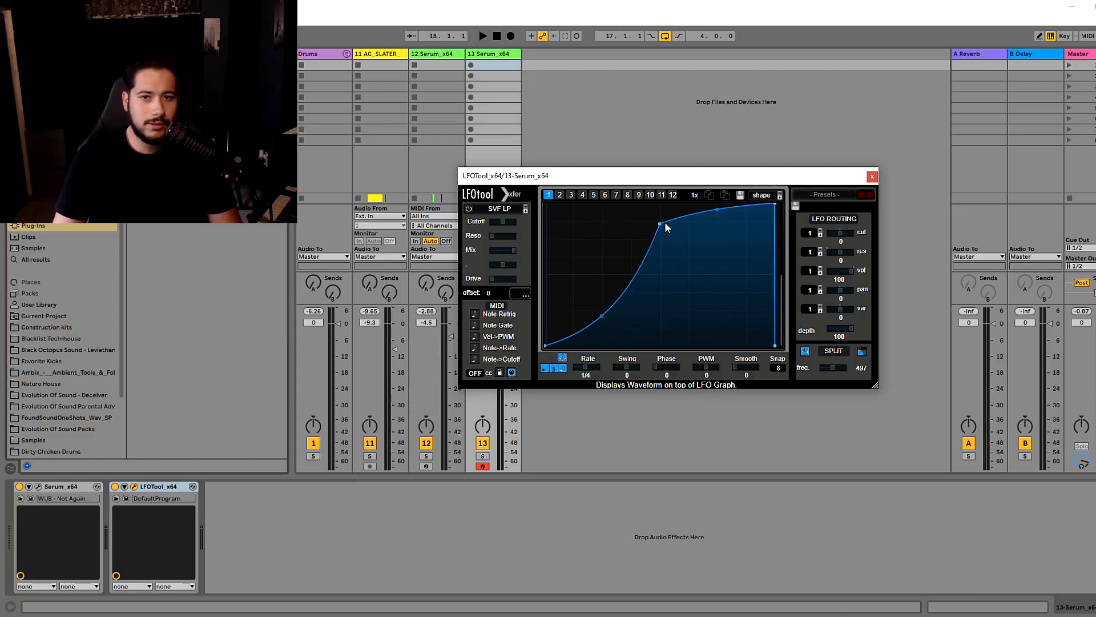
drag(666, 223, 662, 202)
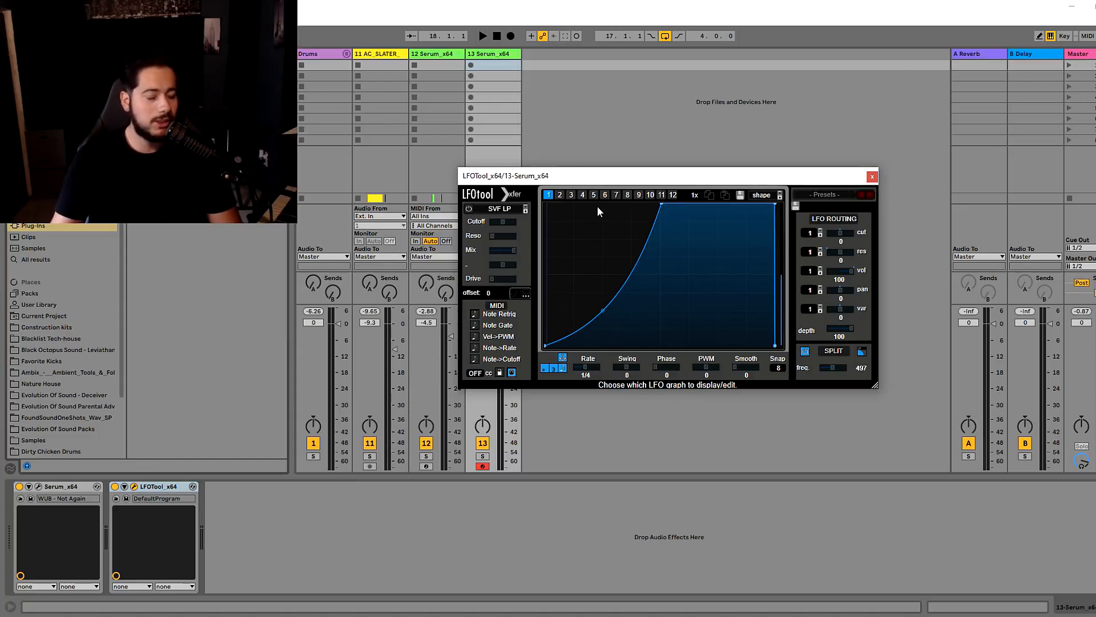
key(space)
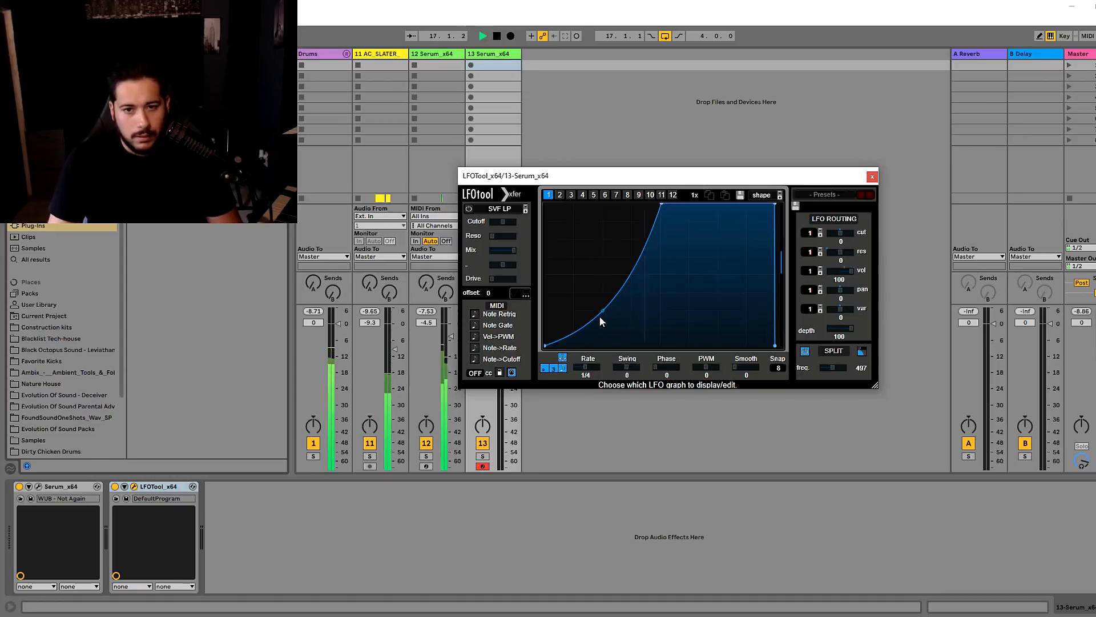
click(873, 176)
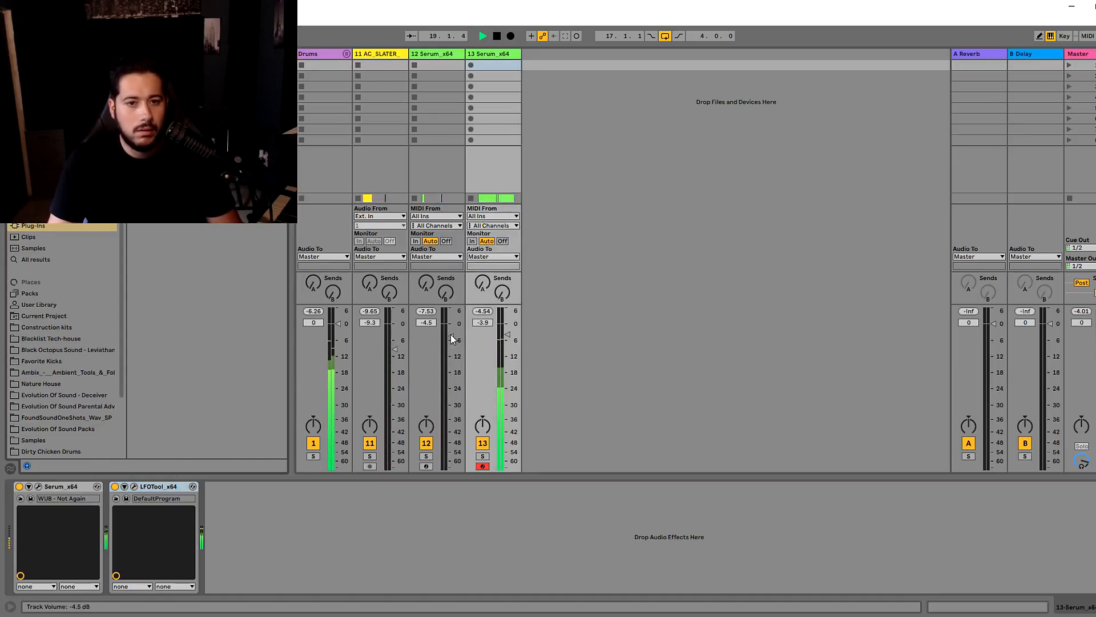
In the arrangement, duplicate the 13 Serum track and copy the 12 Serum clip from bar 17 to bar 19
key(Tab)
key(space)
click(944, 236)
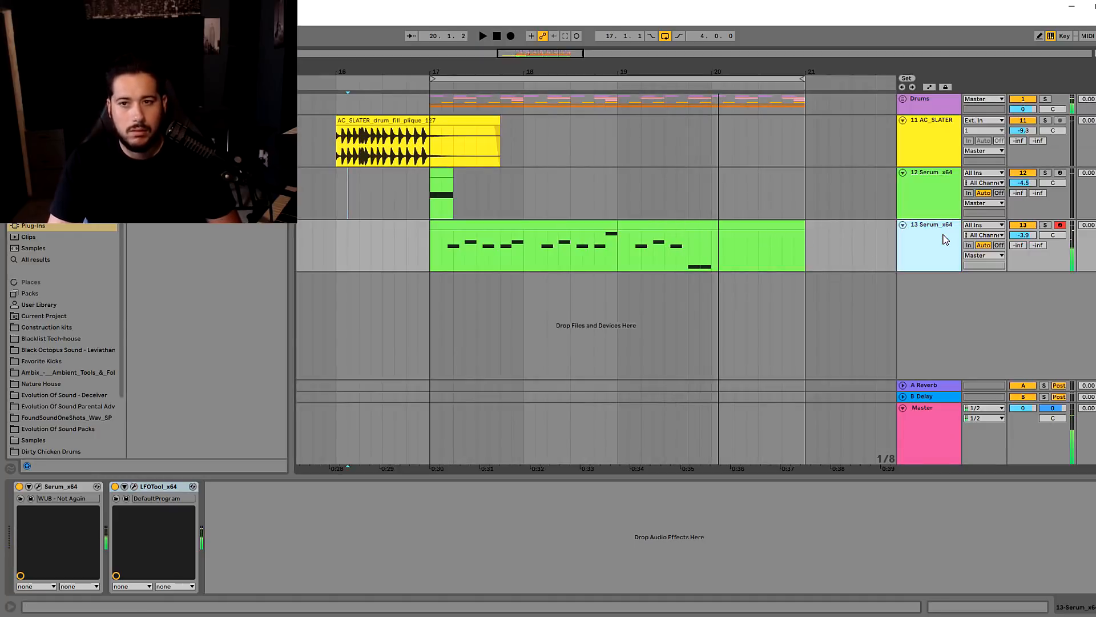
click(936, 204)
click(932, 258)
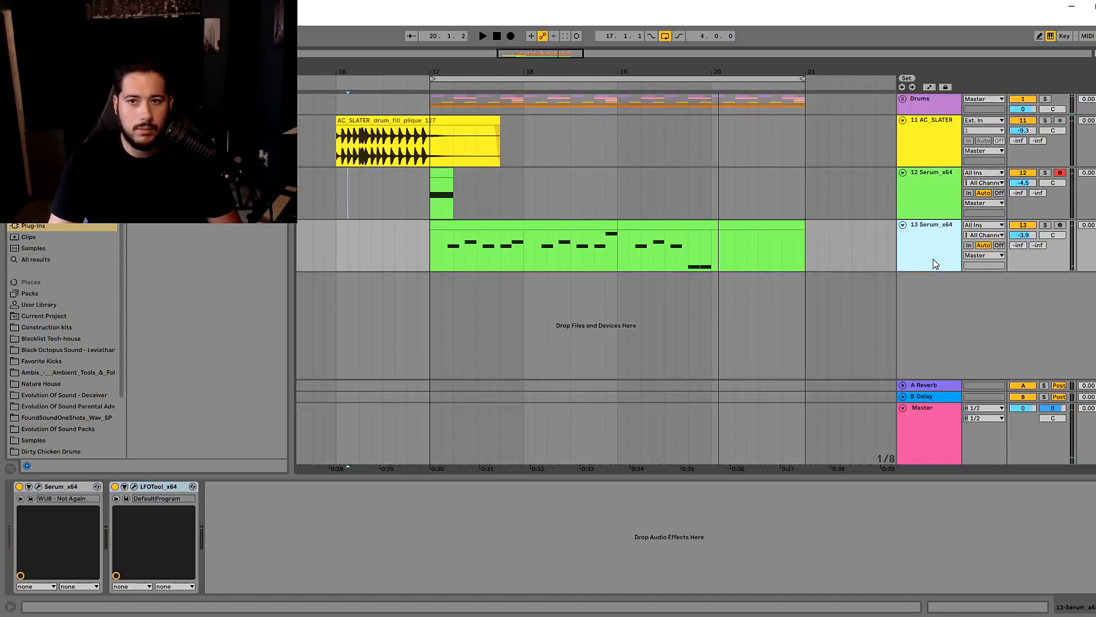
key(ctrl+d)
drag(447, 179, 615, 189)
Delete the clip at bars 17 to 18 on the duplicated Serum track, keeping its clip at bar 19
key(space)
key(space)
click(585, 279)
key(Delete)
click(623, 277)
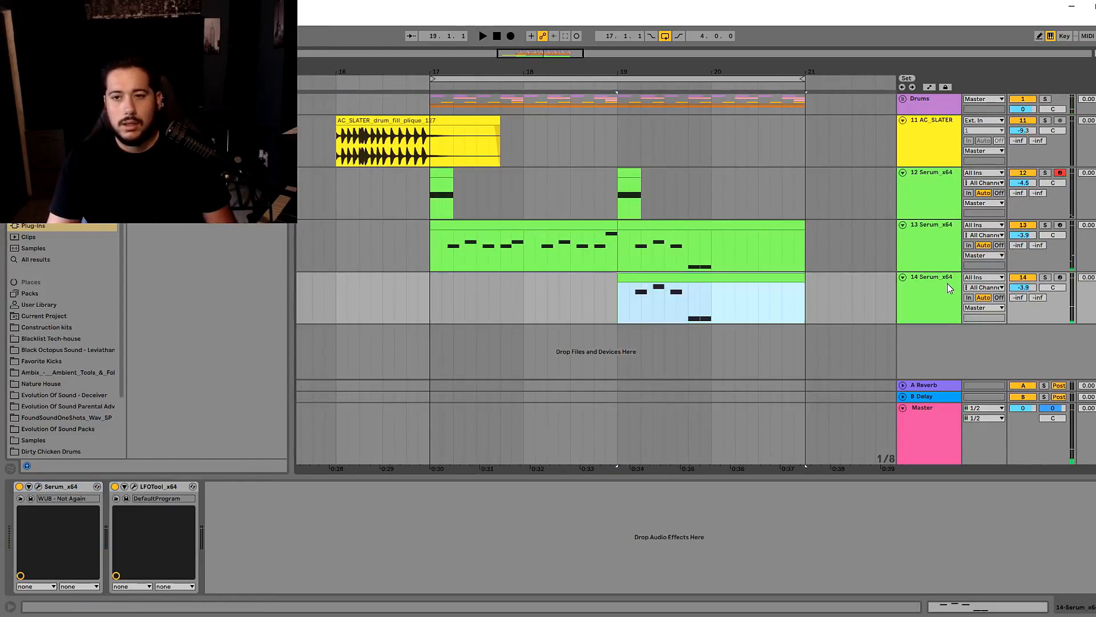
Solo the 14 Serum track and load the preset WUB - Now We Talking in its Serum
click(1046, 277)
key(space)
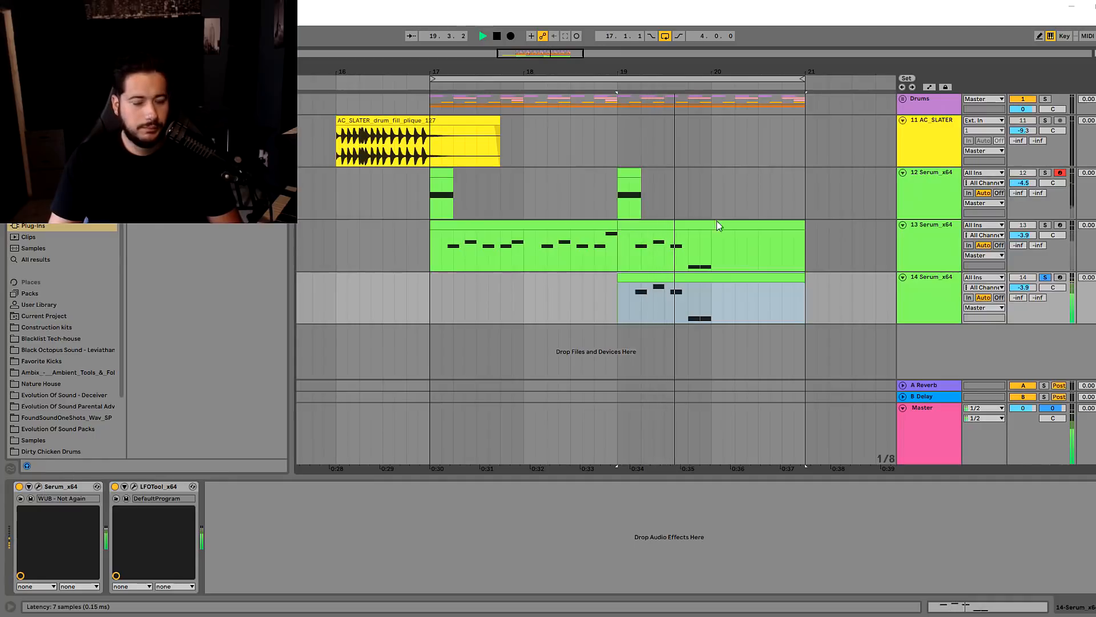
key(space)
key(ctrl+alt+p)
click(755, 164)
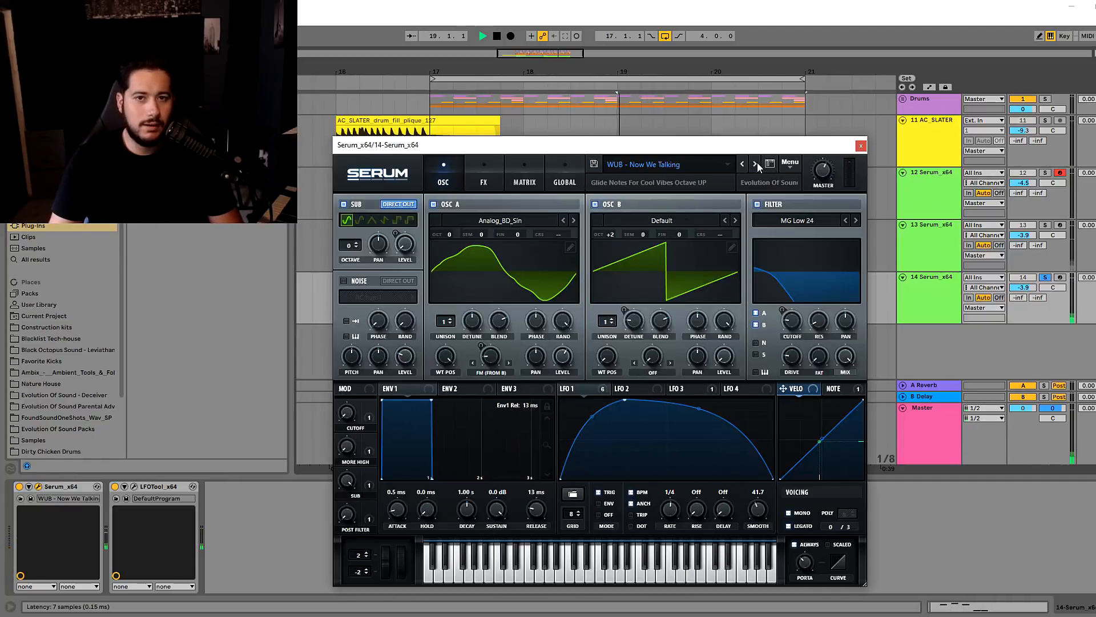
key(space)
click(860, 146)
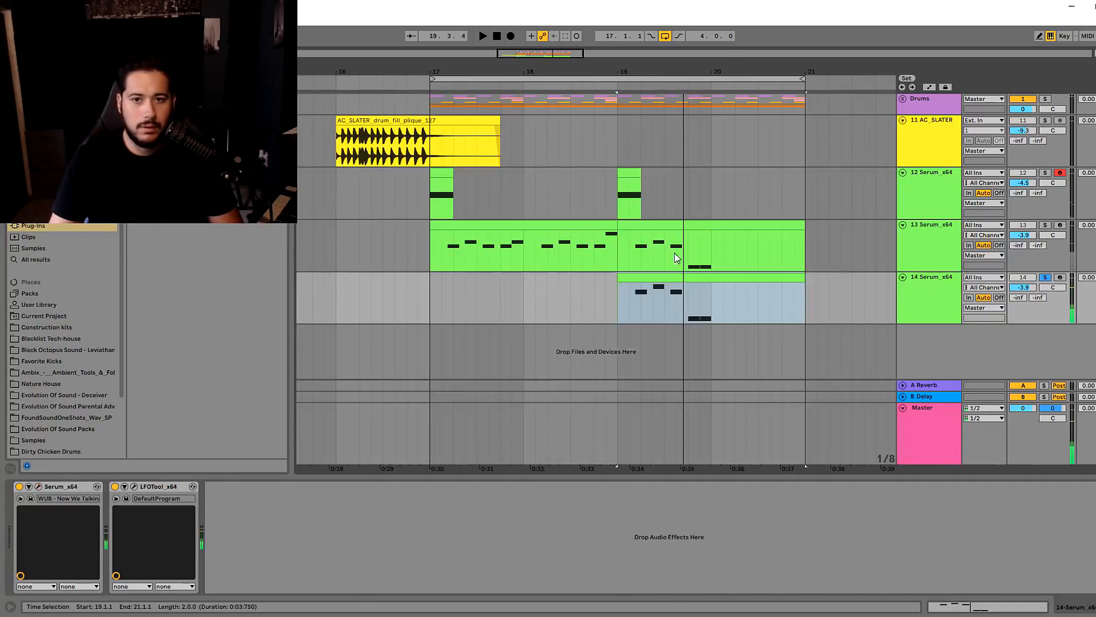
Move the 14 Serum clip to start at bar 20 and fill its first two beats with G0 notes
drag(665, 278, 758, 278)
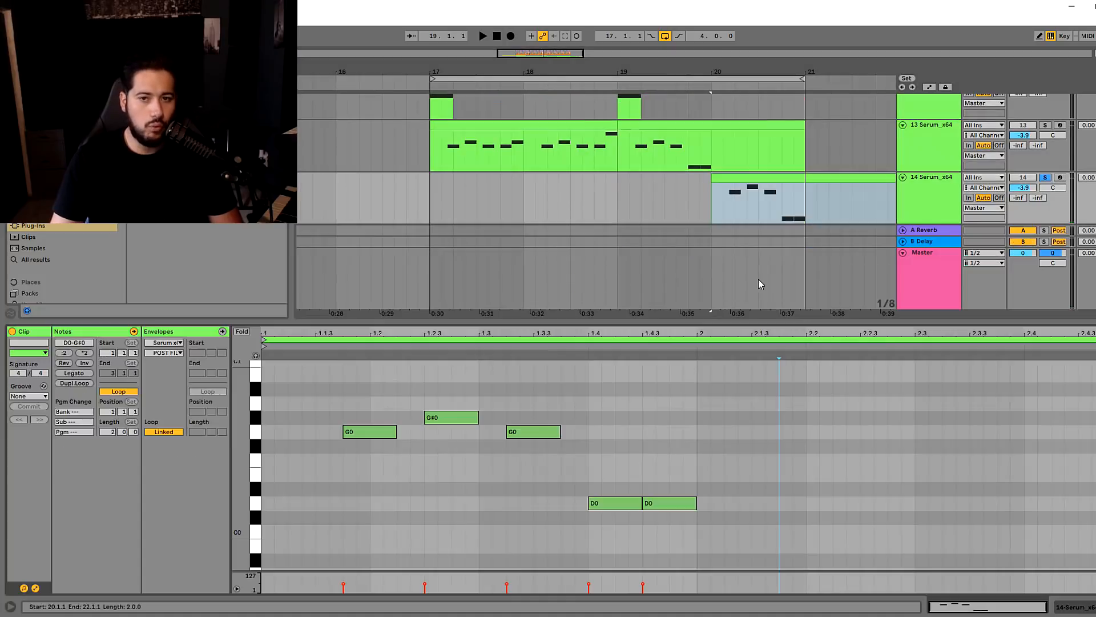
key(space)
drag(368, 432, 315, 432)
double_click(382, 435)
double_click(340, 432)
click(423, 429)
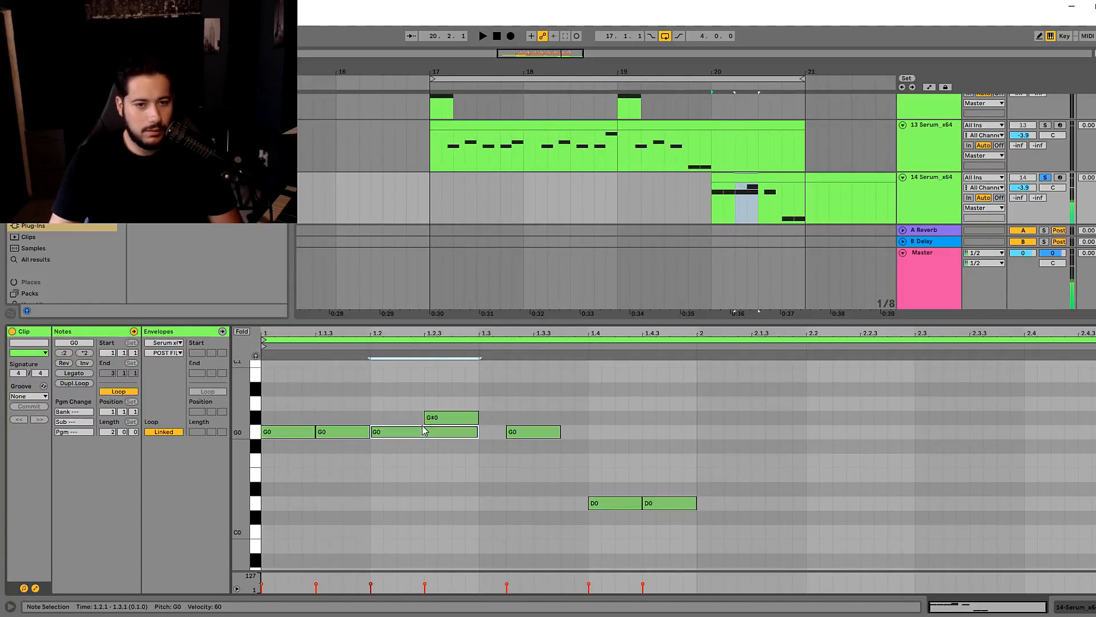
Make the opening G0 one beat long and place half-beat G#0 notes at 1.2 and 1.2.3
drag(422, 426, 421, 417)
key(space)
key(space)
drag(312, 433, 367, 432)
key(space)
key(space)
key(space)
drag(477, 418, 425, 417)
key(space)
double_click(442, 418)
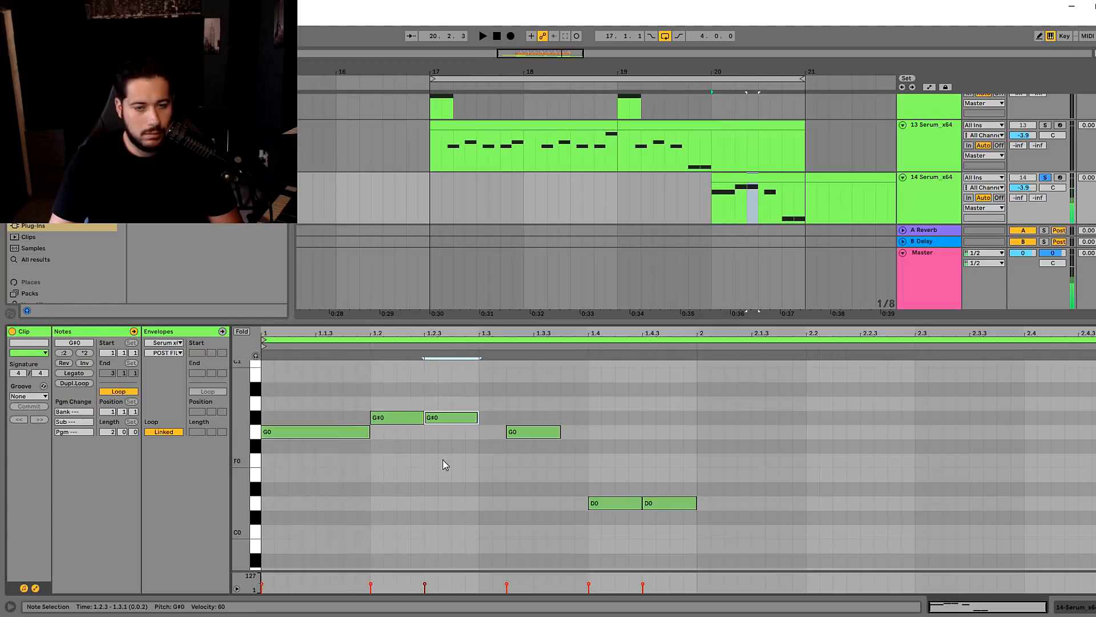
Lower the note at 1.2.3 to D#0 and lengthen the G#0 at 1.2 to slightly overlap it
scroll(445, 465, up, 2)
drag(451, 453, 454, 526)
key(space)
drag(423, 451, 438, 456)
key(space)
key(space)
Rework the end of the clip's first bar into one-beat D0 notes at 1.3 and 1.4
scroll(451, 446, down, 2)
key(space)
drag(525, 409, 697, 445)
scroll(518, 455, down, 2)
key(space)
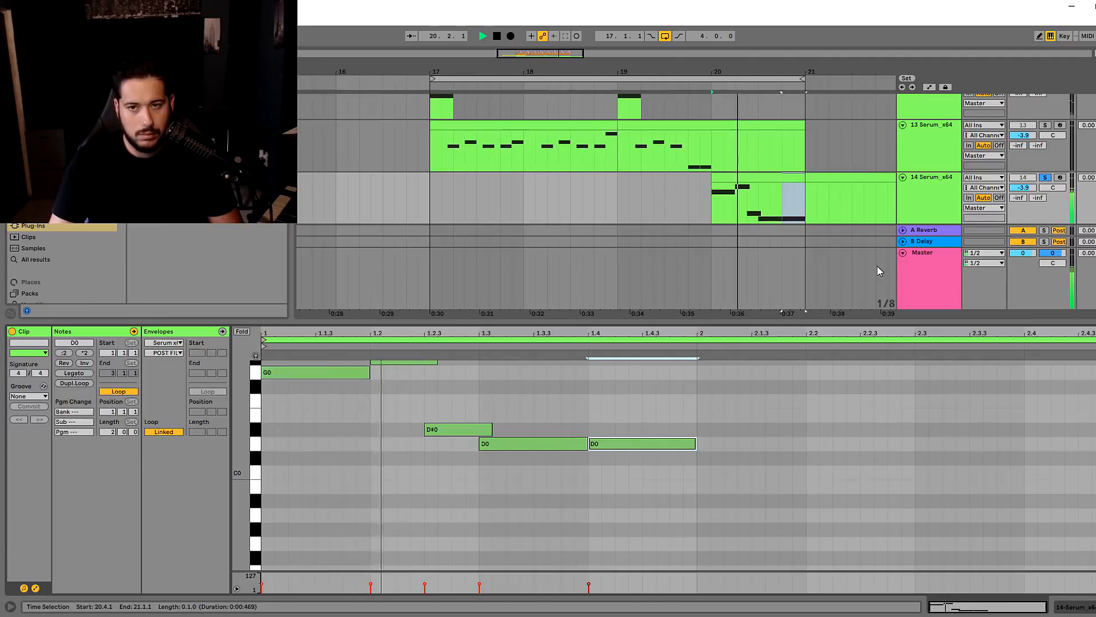
Replace the last one-beat note with a D0 at 1.4 slightly overlapping a half-beat D1 at 1.4.3
key(ctrl+z)
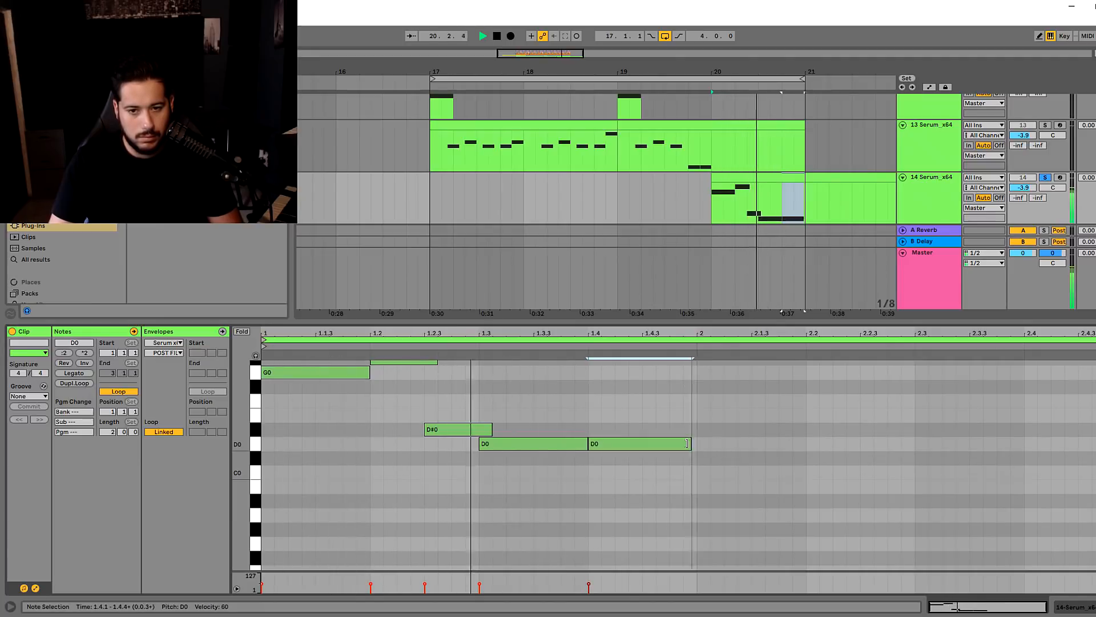
click(673, 445)
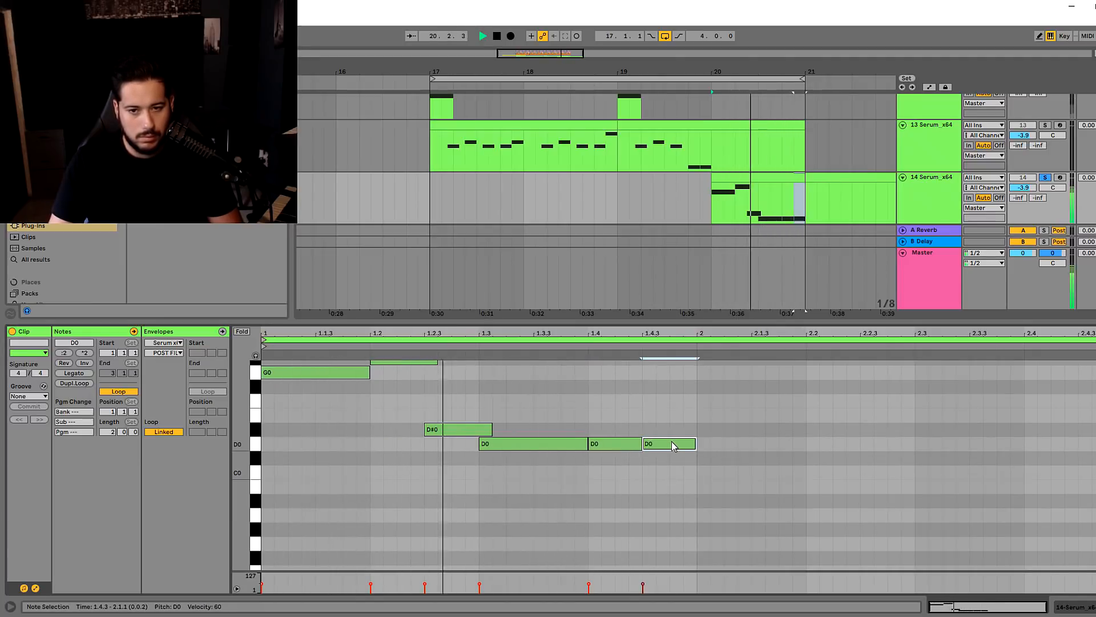
scroll(671, 443, up, 3)
key(shift+Up)
key(space)
drag(640, 538, 655, 540)
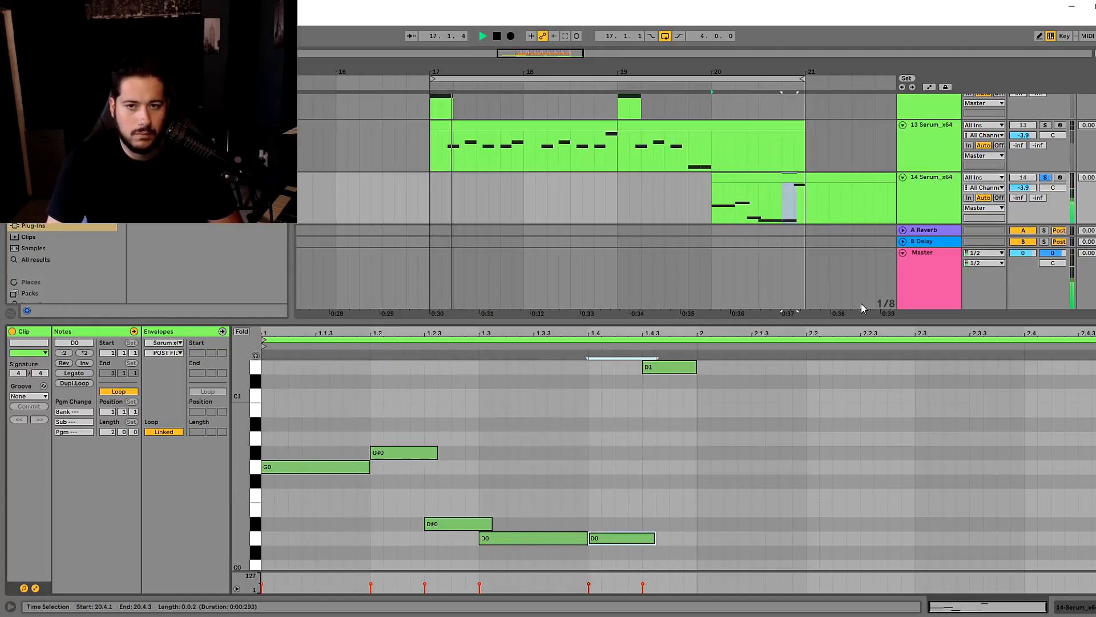
key(space)
Unsolo the 14 Serum track and play its pattern together with the full arrangement
click(1046, 177)
key(space)
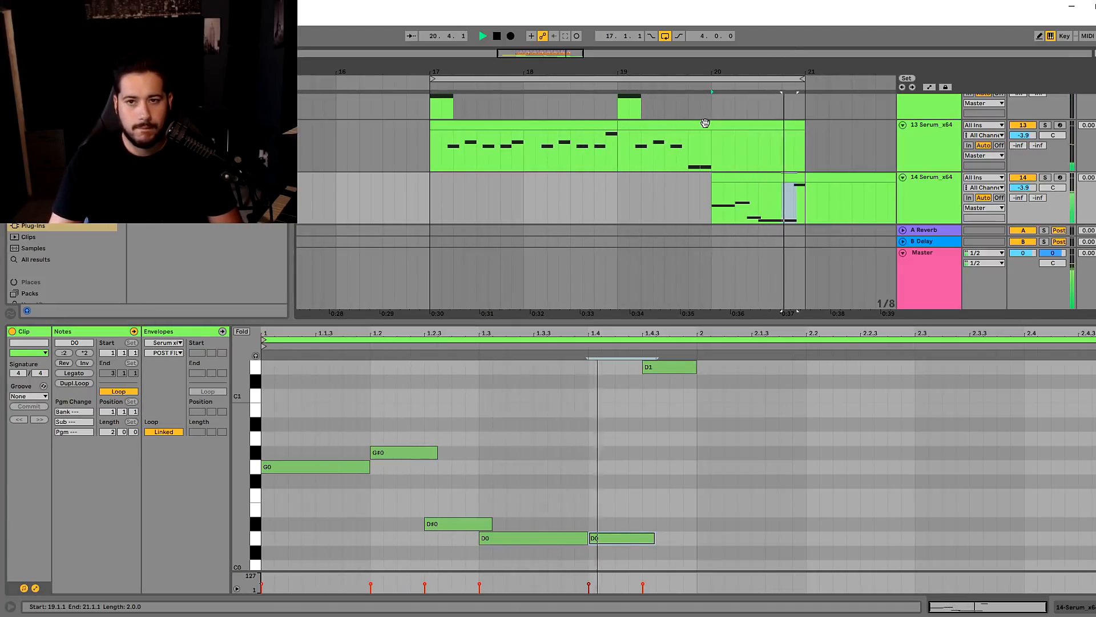
scroll(705, 123, up, 3)
scroll(719, 256, down, 2)
drag(741, 319, 741, 343)
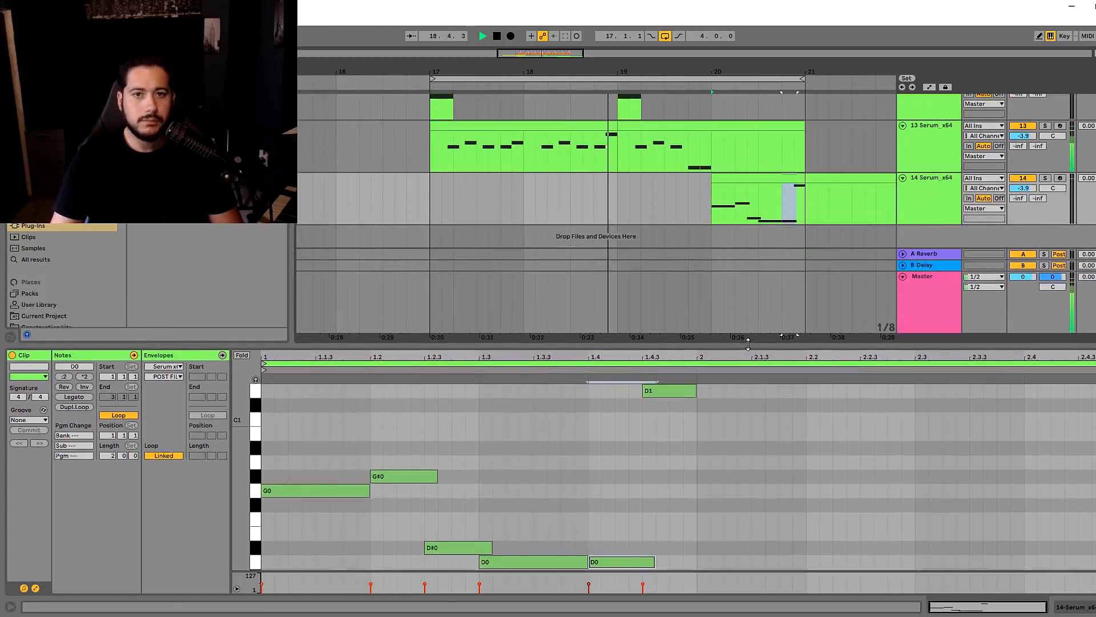
scroll(686, 209, up, 3)
scroll(688, 214, down, 3)
scroll(688, 214, up, 3)
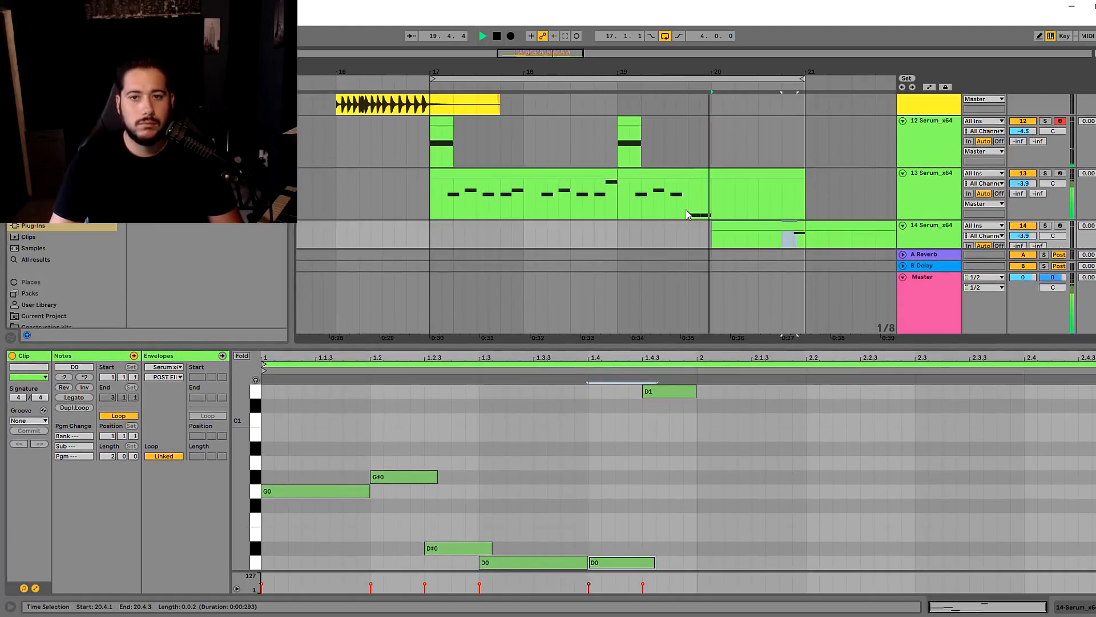
scroll(687, 214, down, 3)
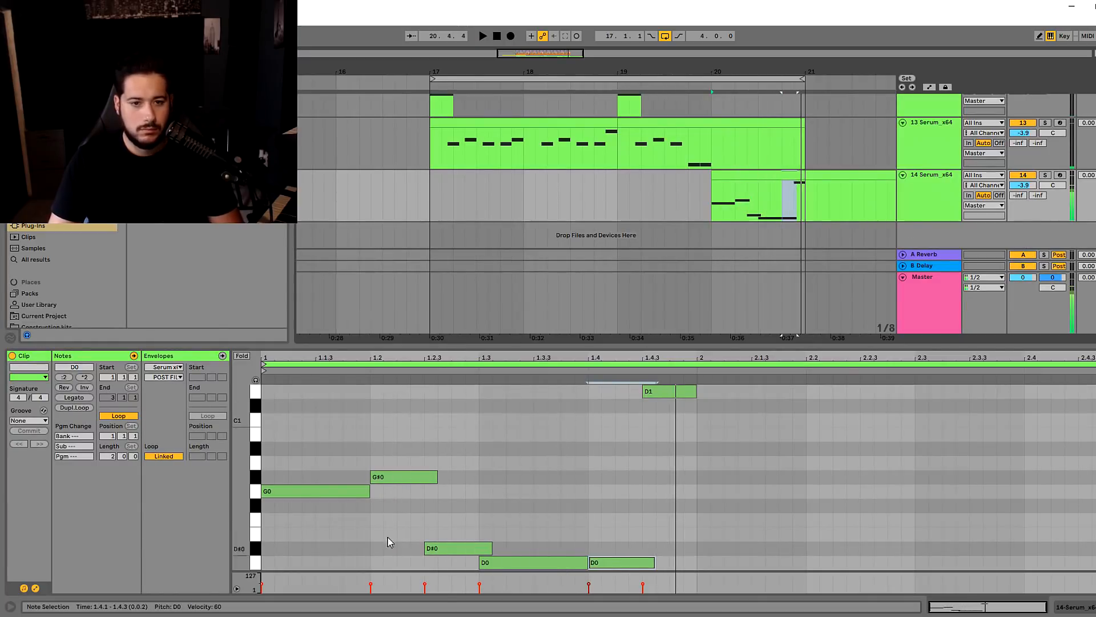
Raise the opening note to D1 and the note at 1.2 to C#1, lengthening both so they overlap
key(space)
click(359, 495)
drag(338, 491, 340, 422)
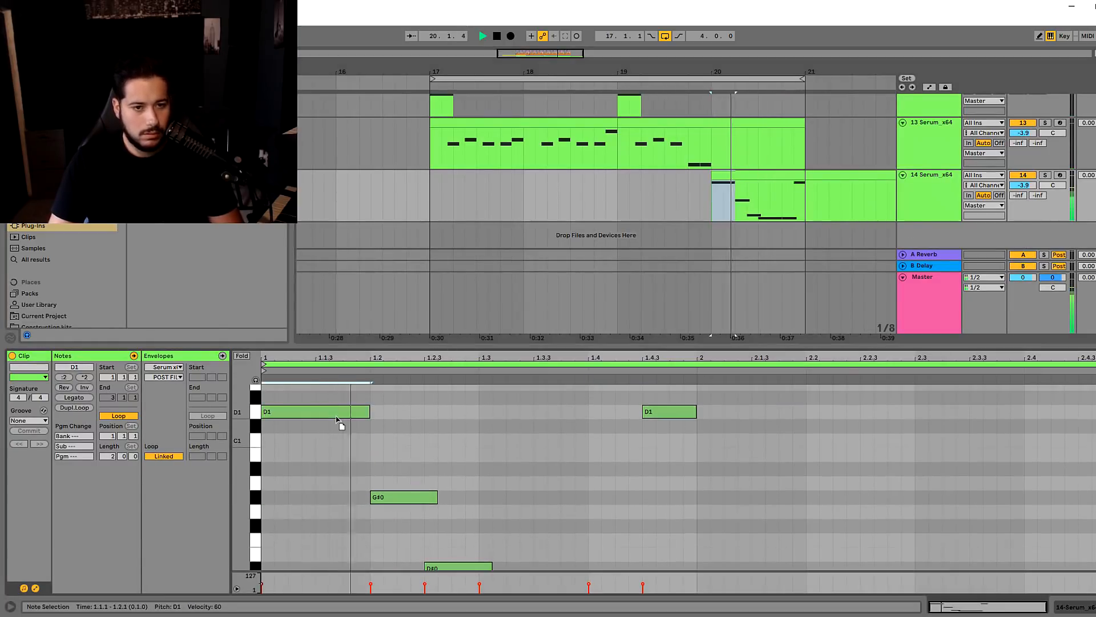
drag(411, 494, 409, 436)
key(Delete)
key(space)
key(space)
drag(283, 413, 398, 412)
key(space)
scroll(448, 561, down, 2)
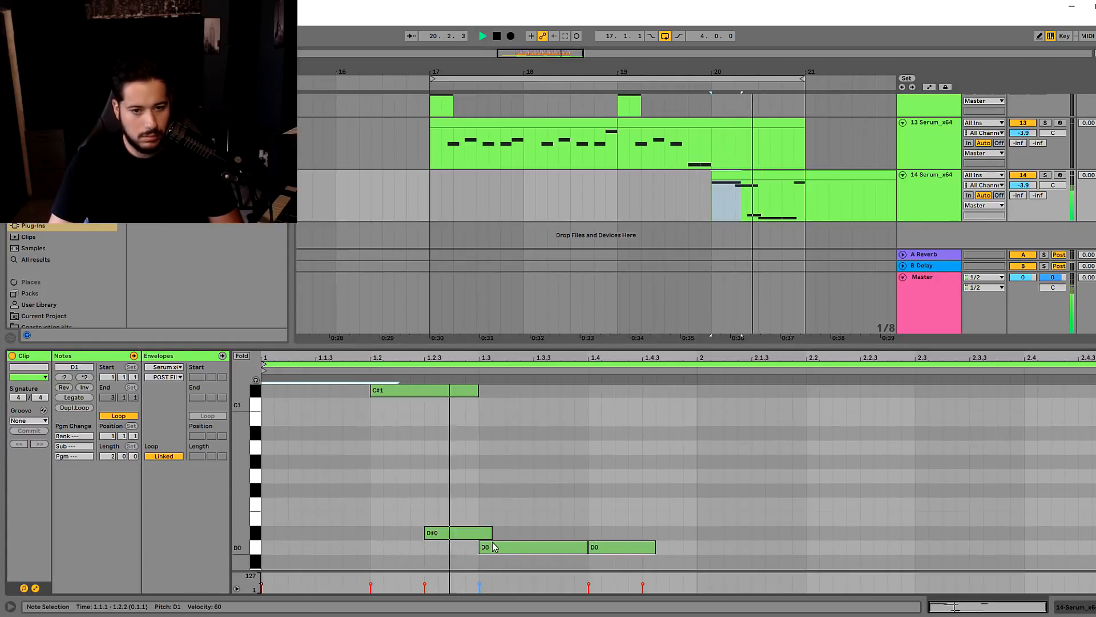
Raise the note at 1.2.3 to G#0 and the notes at 1.3 and 1.4 to G0
drag(479, 533, 479, 462)
key(space)
key(space)
drag(508, 547, 502, 478)
drag(623, 547, 620, 474)
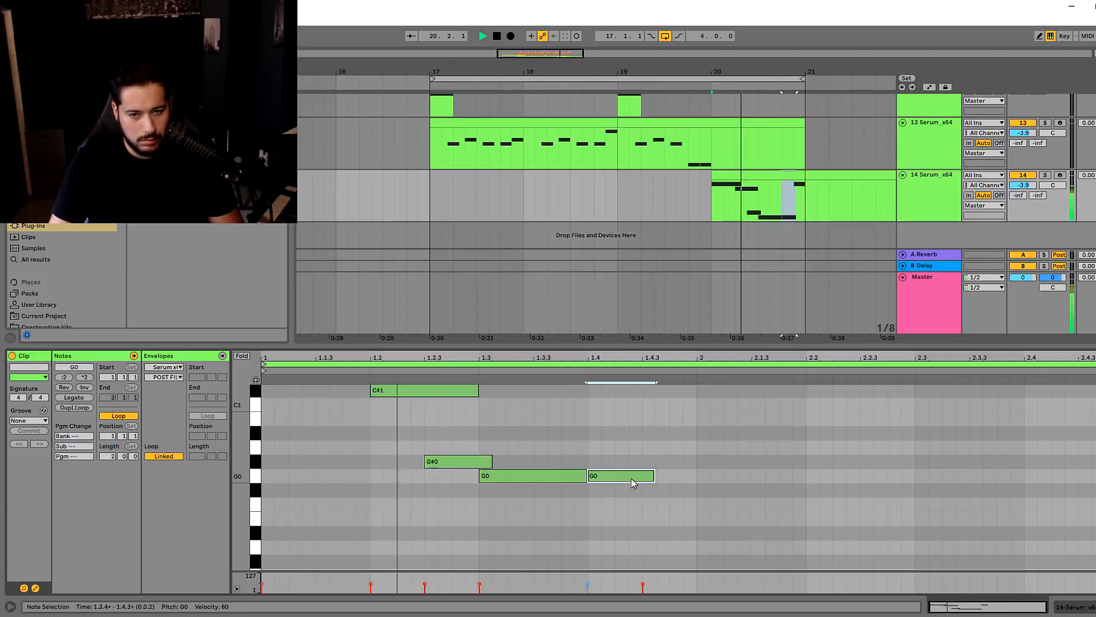
Shorten the G0 at 1.4 to half a beat and replace the closing D1 with short G0 notes at 1.4.3 and 1.4.4
scroll(641, 484, up, 4)
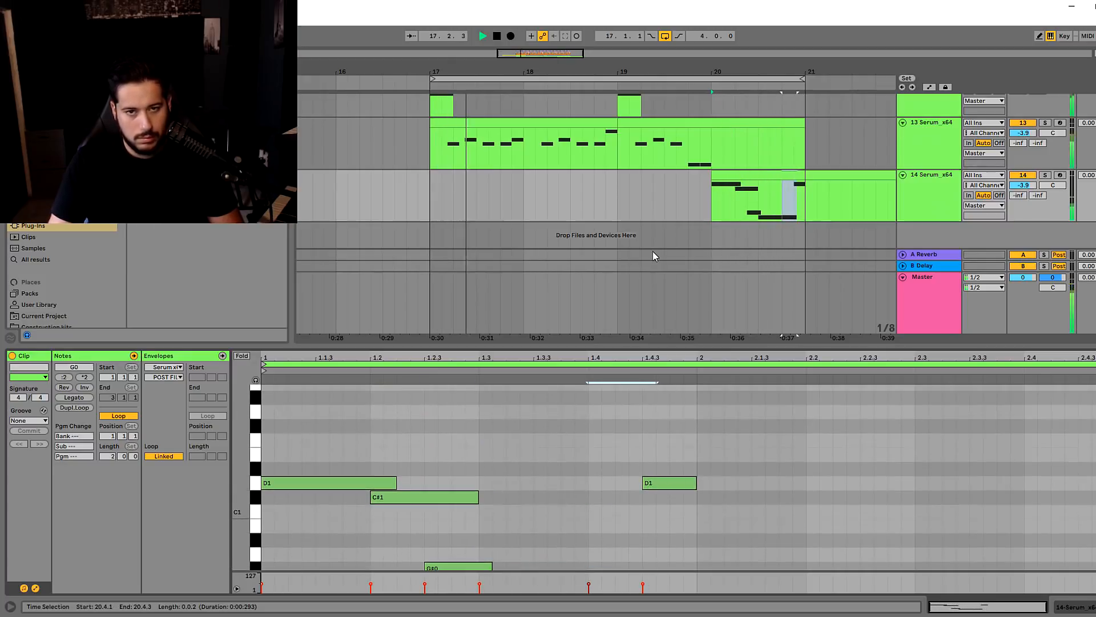
scroll(669, 484, down, 3)
mouse_move(664, 523)
mouse_down()
mouse_move(698, 523)
mouse_move(644, 524)
mouse_up()
key(ctrl+d)
key(space)
click(696, 525)
click(695, 524)
key(ctrl+d)
key(space)
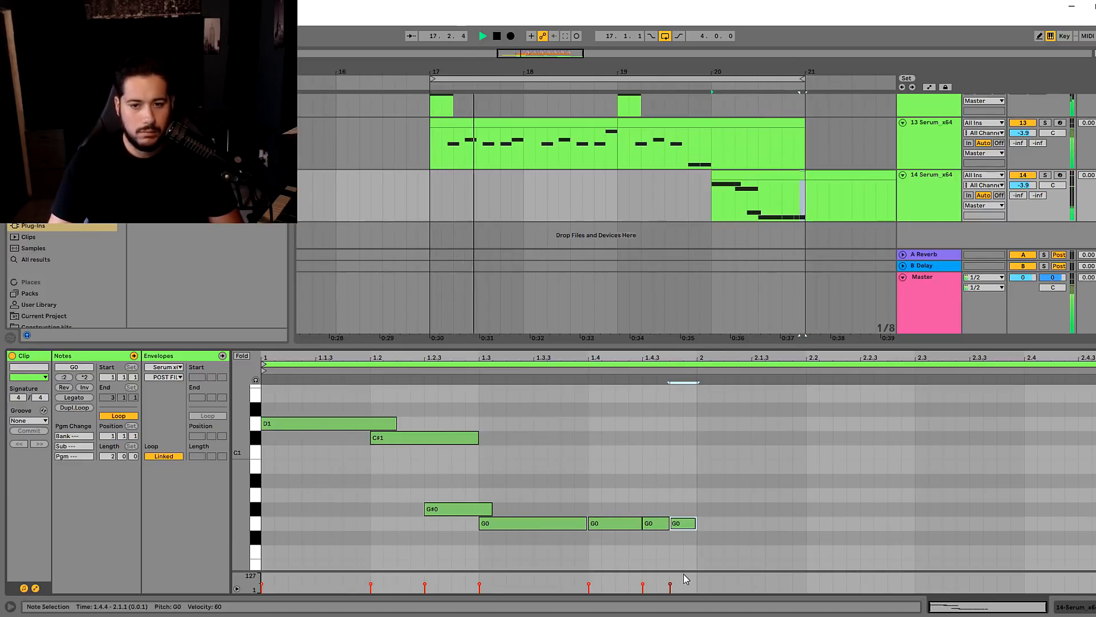
Play the arrangement from 16.1.1 and show the devices of the 12 Serum track
double_click(680, 344)
key(space)
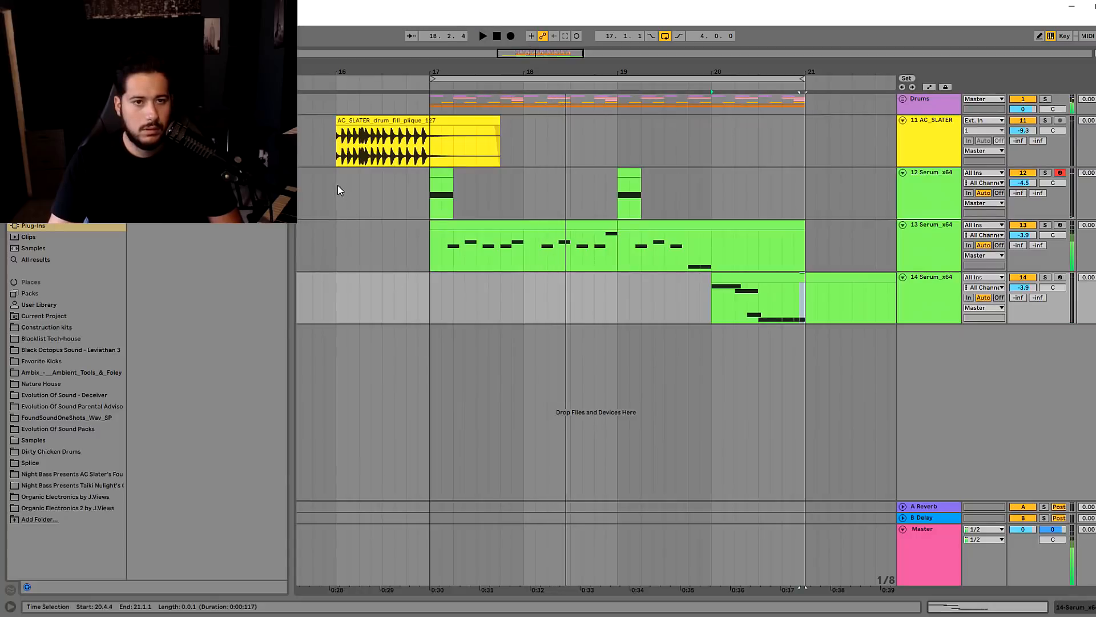
click(338, 185)
key(space)
drag(552, 53, 551, 43)
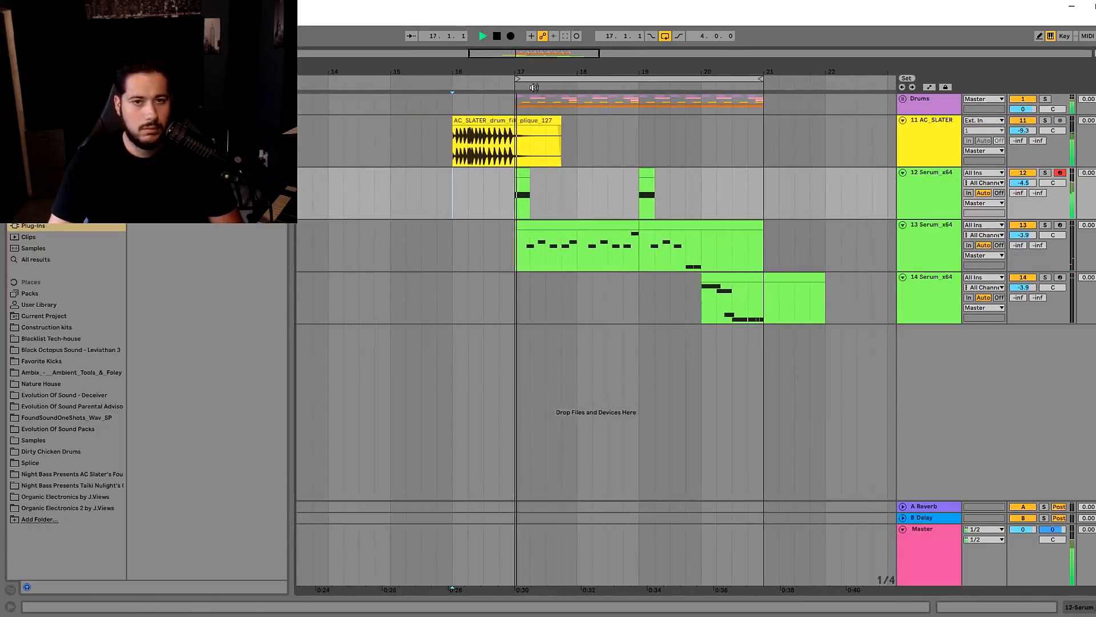
double_click(950, 186)
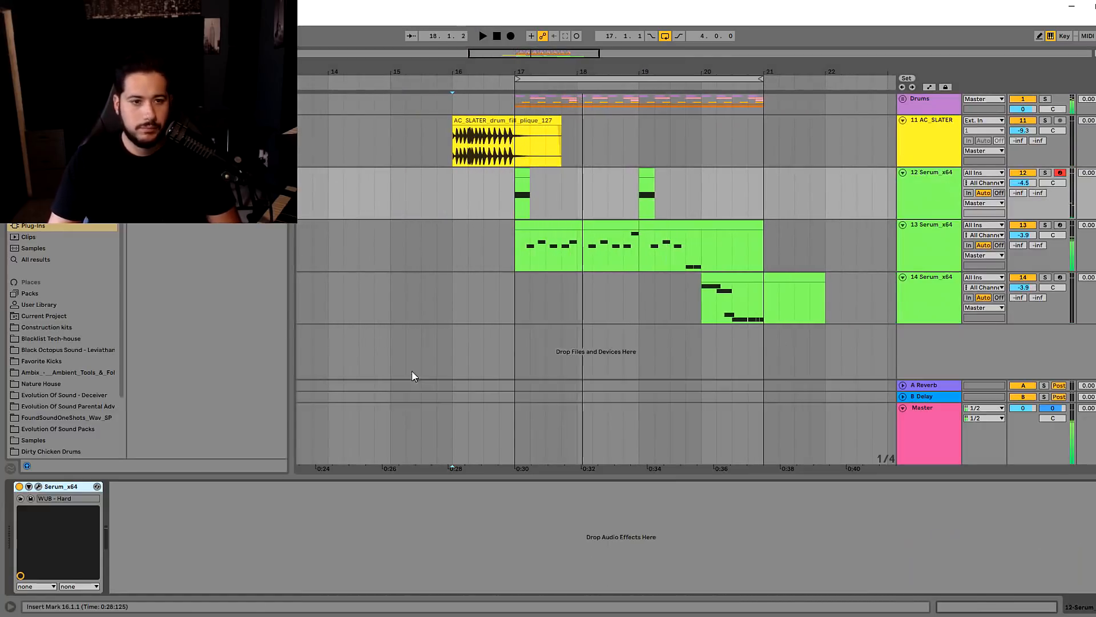
click(115, 487)
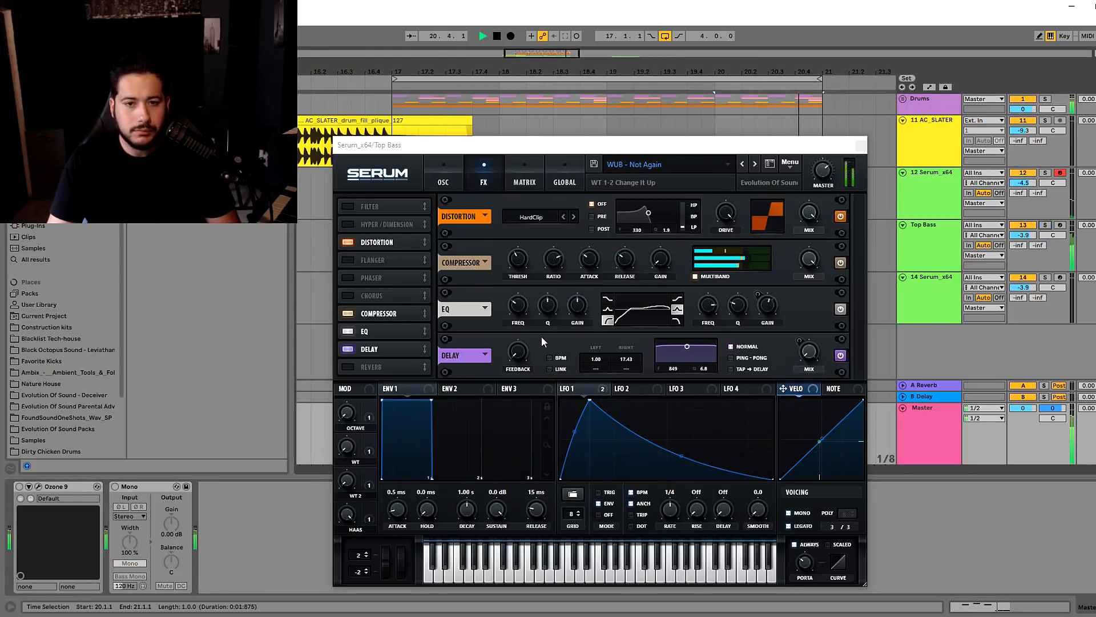
Close the Top Bass Serum, solo the bottom bass track and turn off the Delay effect in its Serum
click(350, 513)
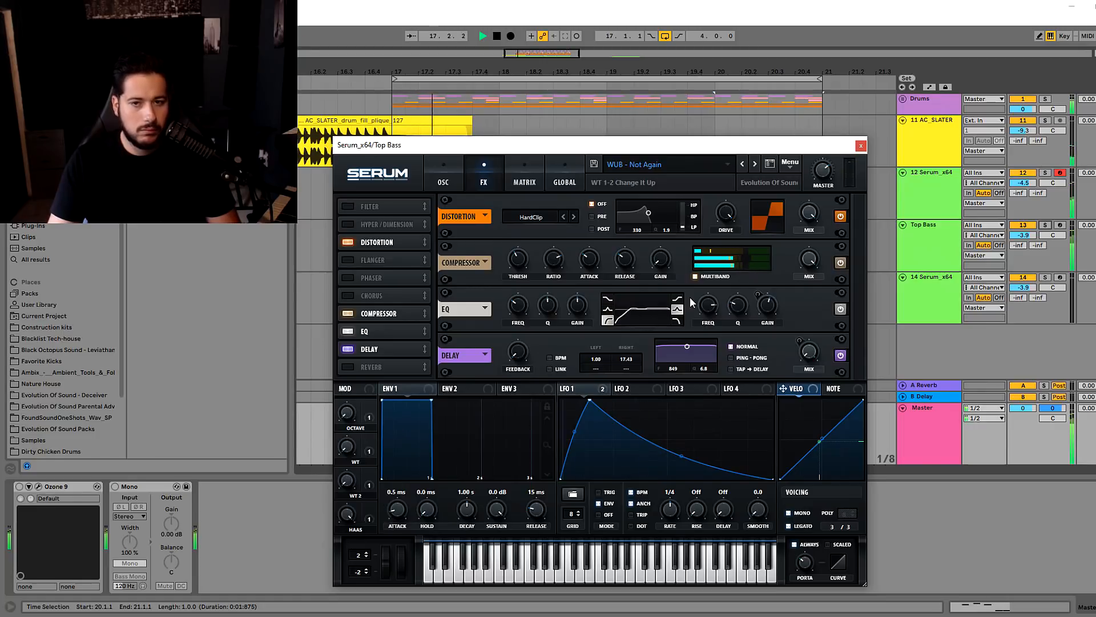
click(861, 146)
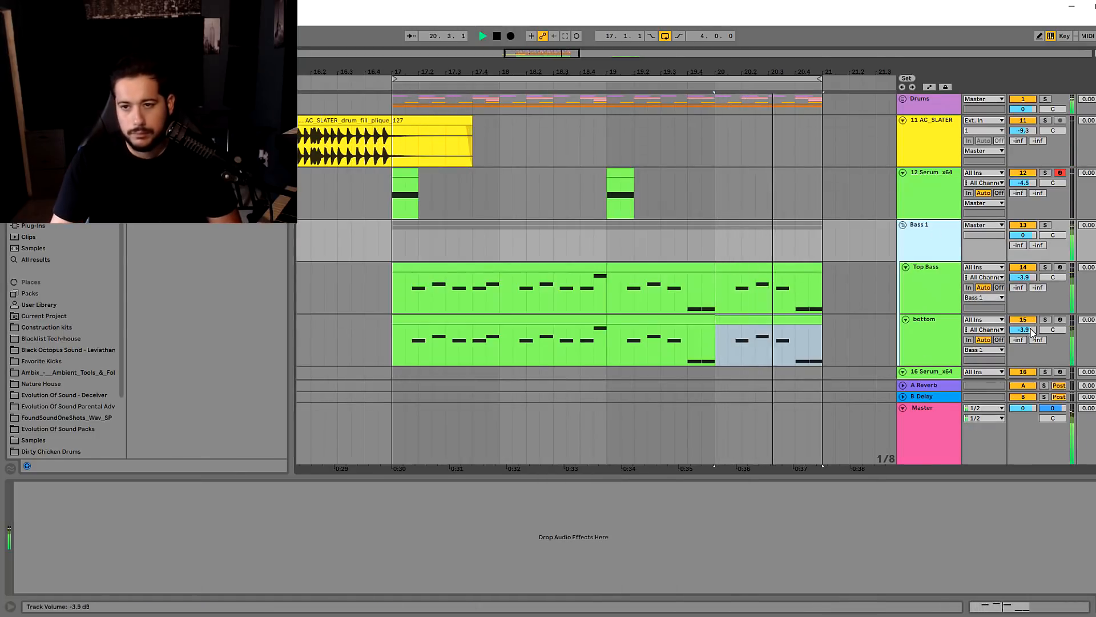
click(989, 330)
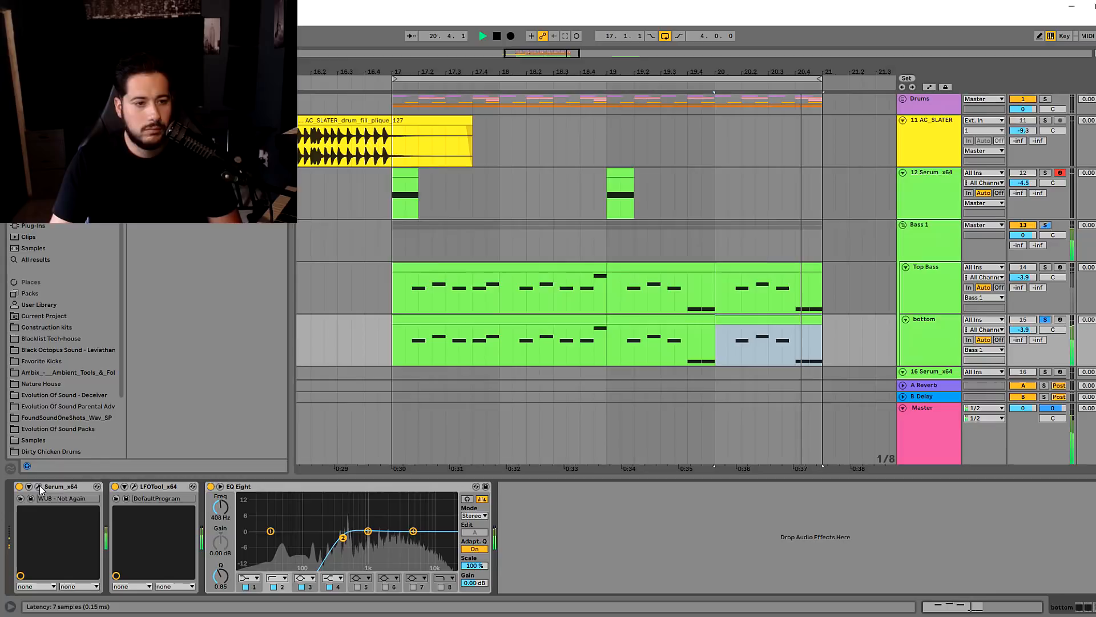
click(38, 487)
key(space)
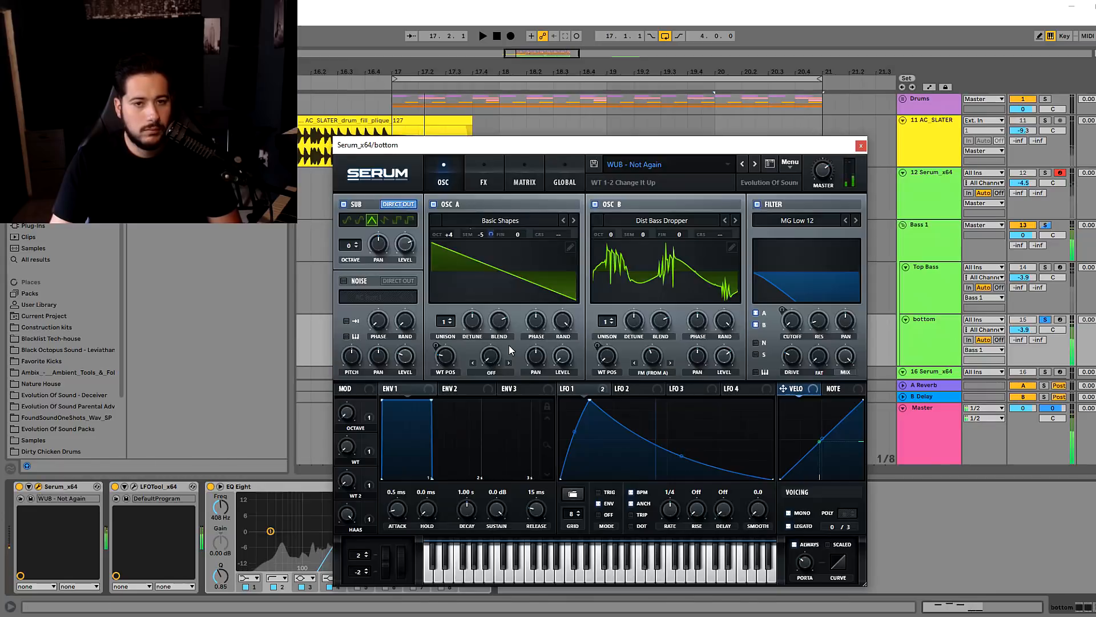
click(483, 181)
click(347, 349)
key(space)
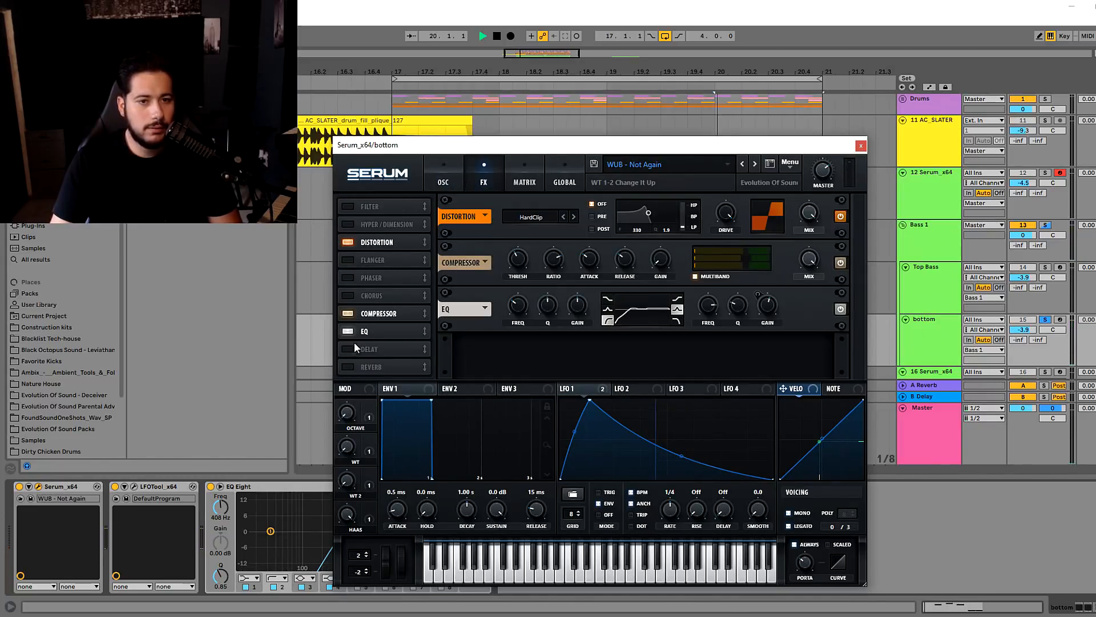
Play the soloed bottom bass, show its Serum oscillators and toggle oscillator A off and back on
key(space)
mouse_move(508, 327)
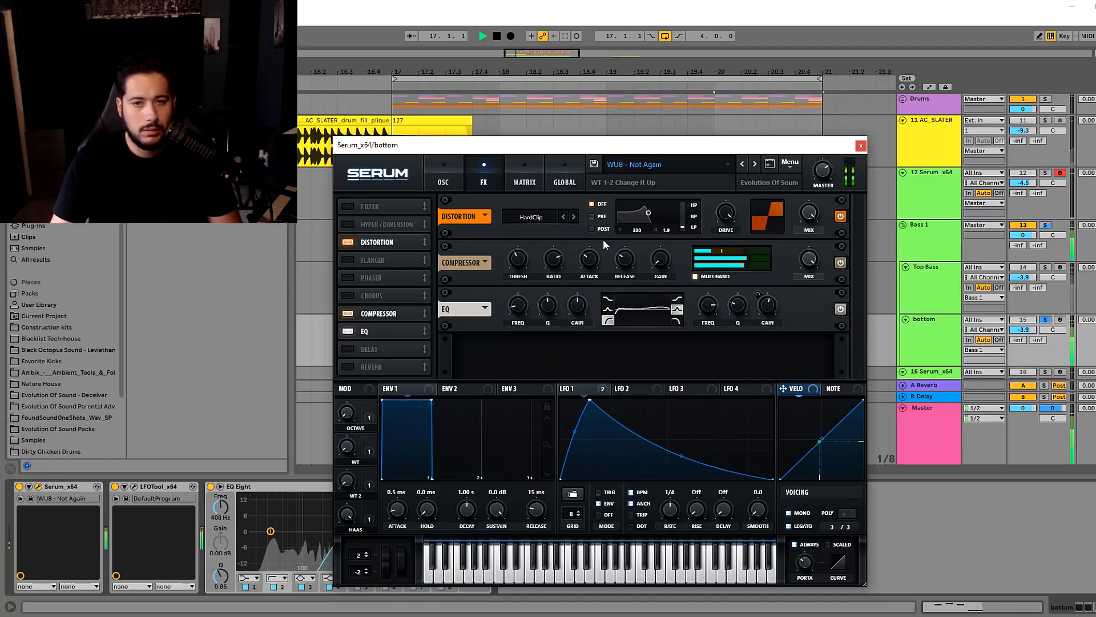
click(457, 179)
key(space)
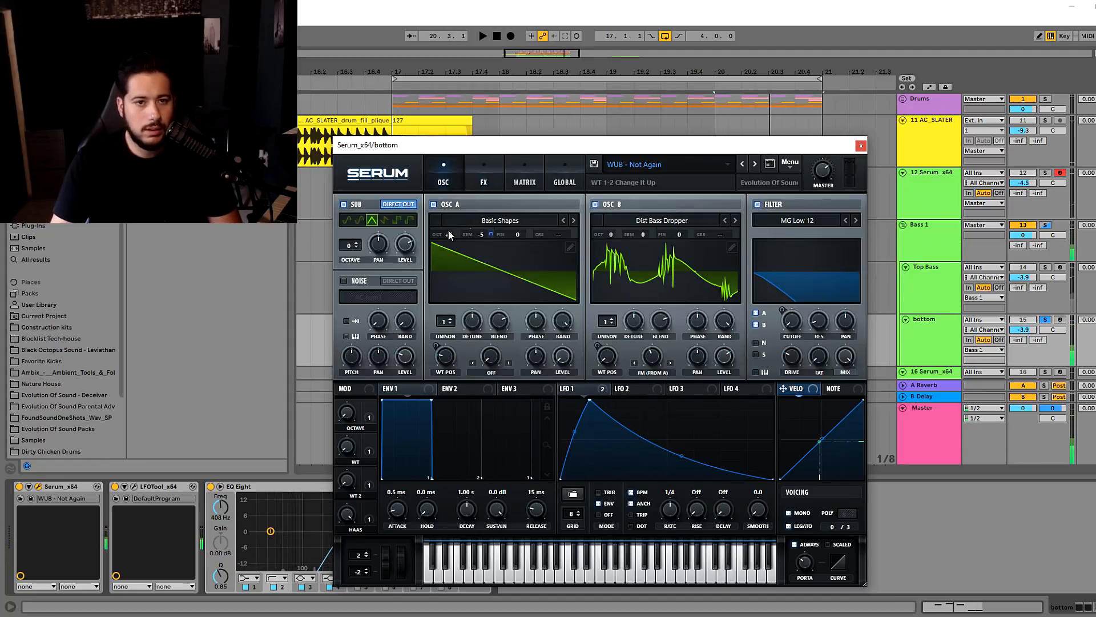
click(434, 205)
click(433, 204)
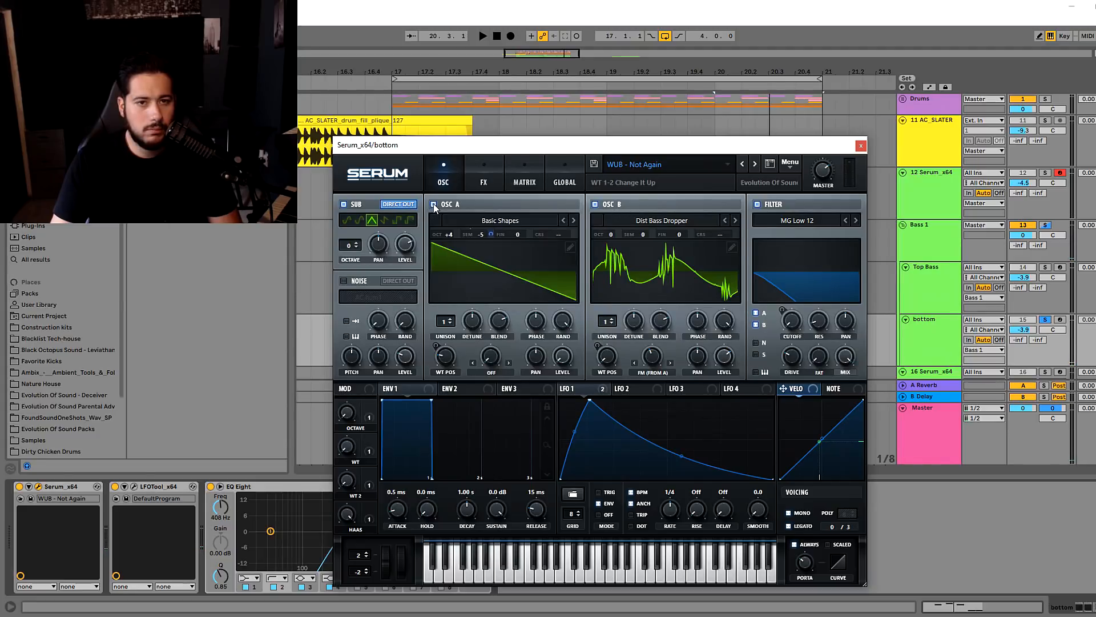
On the bottom track's EQ Eight, move the low cut down to the lowest frequencies and adjust the high cut to about 464 Hz while playing
drag(432, 149, 604, 127)
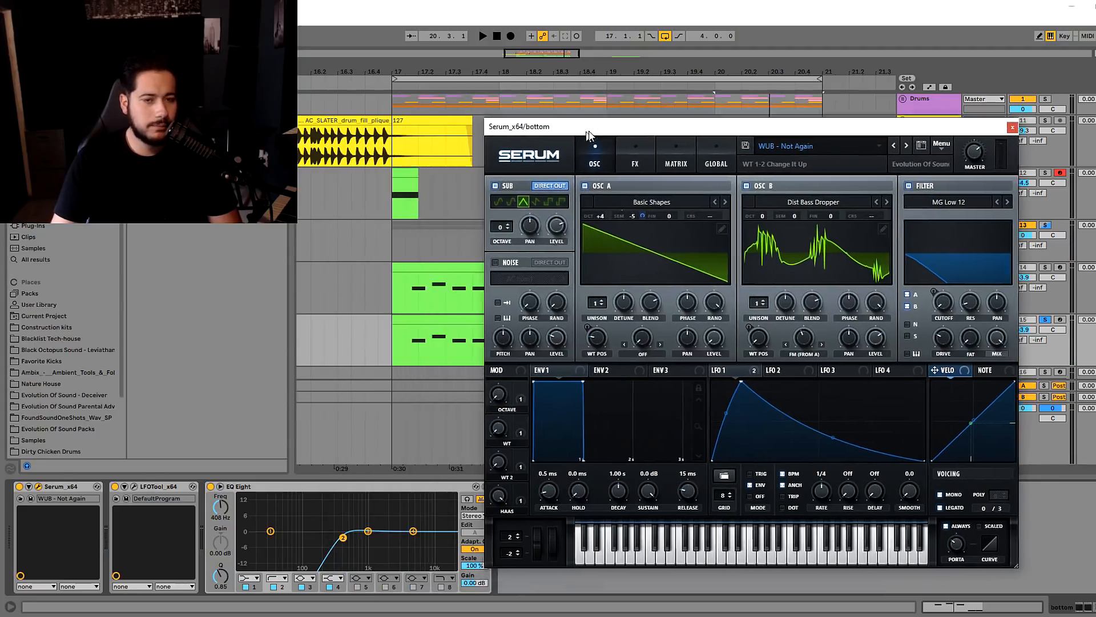
drag(342, 539, 245, 546)
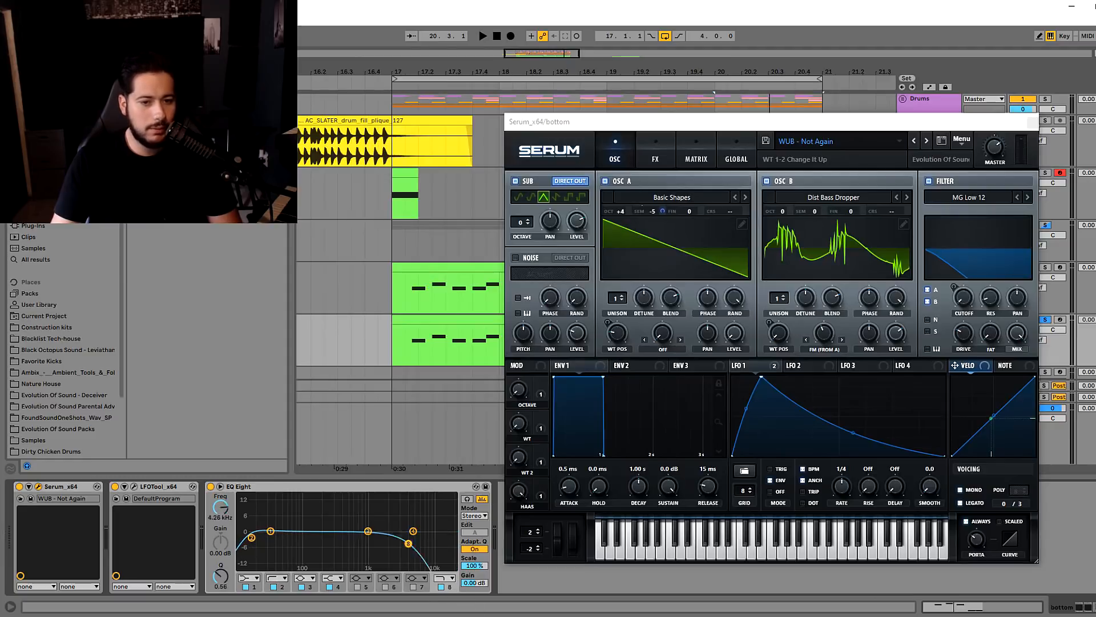
key(space)
drag(328, 541, 312, 538)
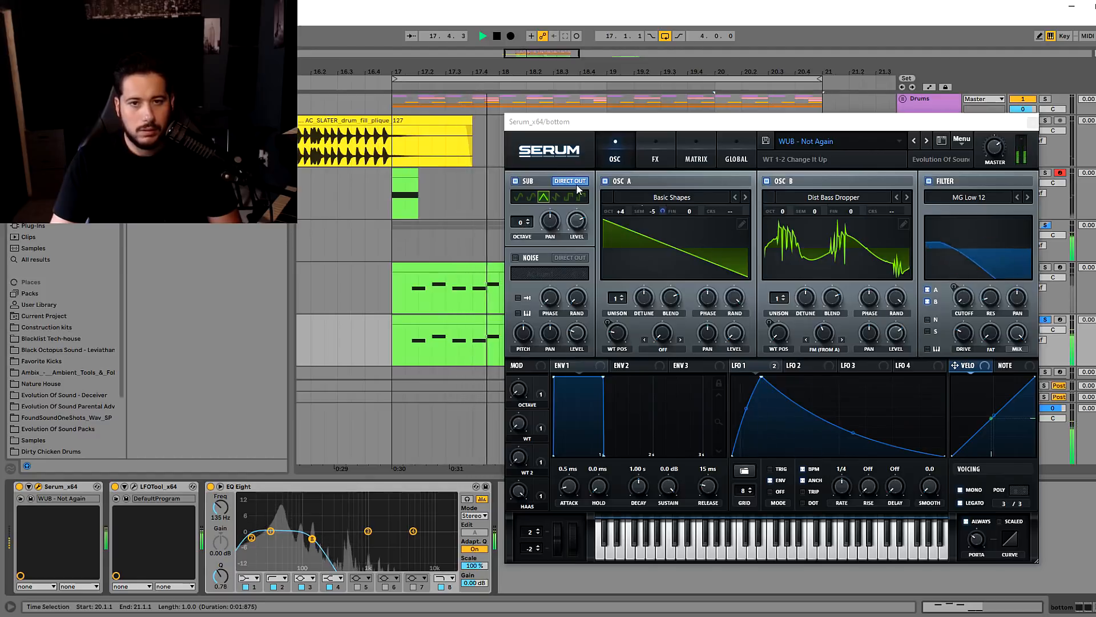
click(655, 159)
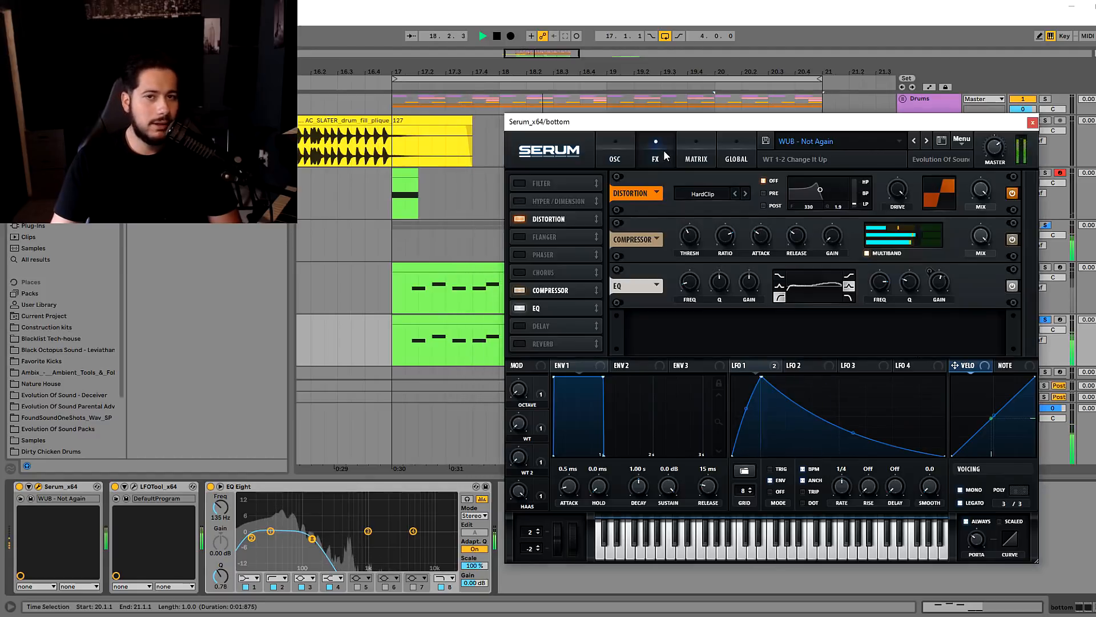
click(605, 161)
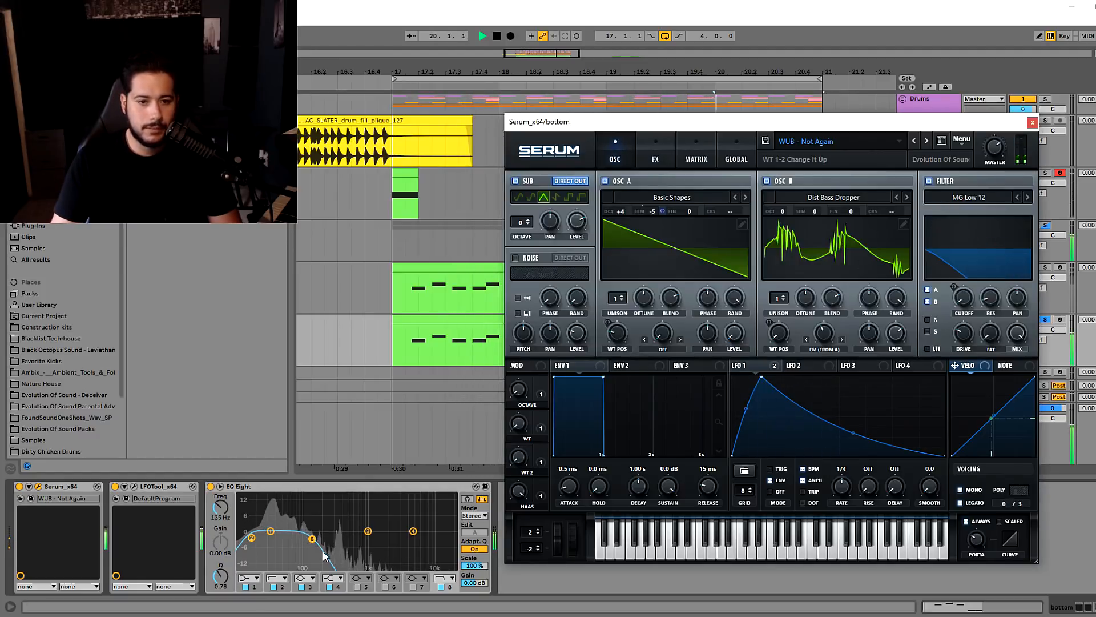
drag(312, 538, 298, 539)
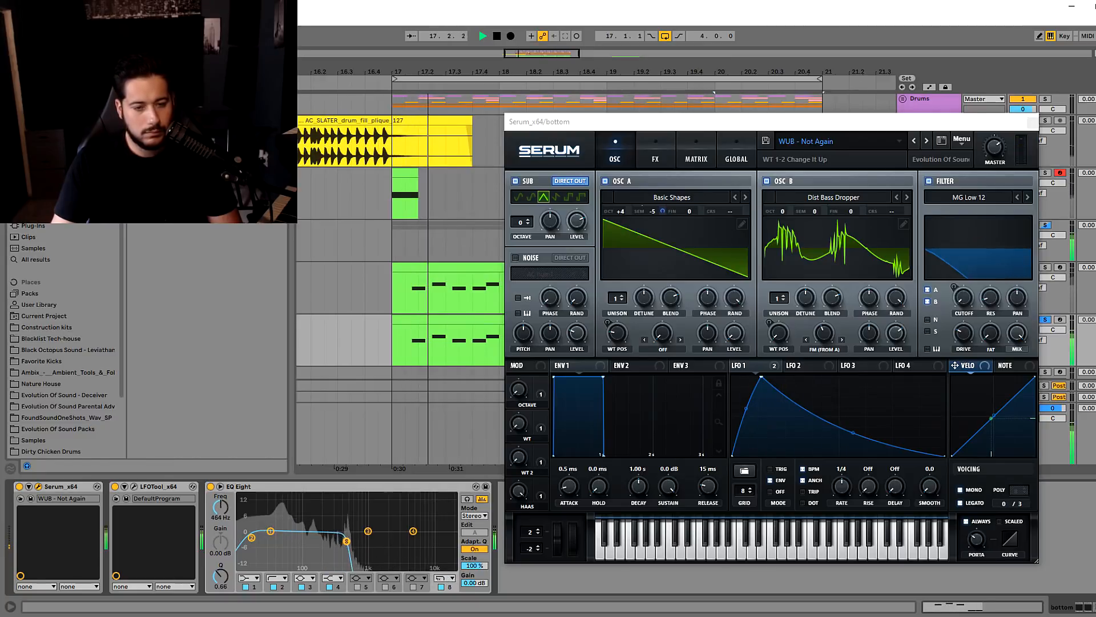
Close the bottom Serum, solo Top Bass instead of bottom in the mixer view and search the browser for "sat"
click(1033, 122)
click(1046, 319)
key(Tab)
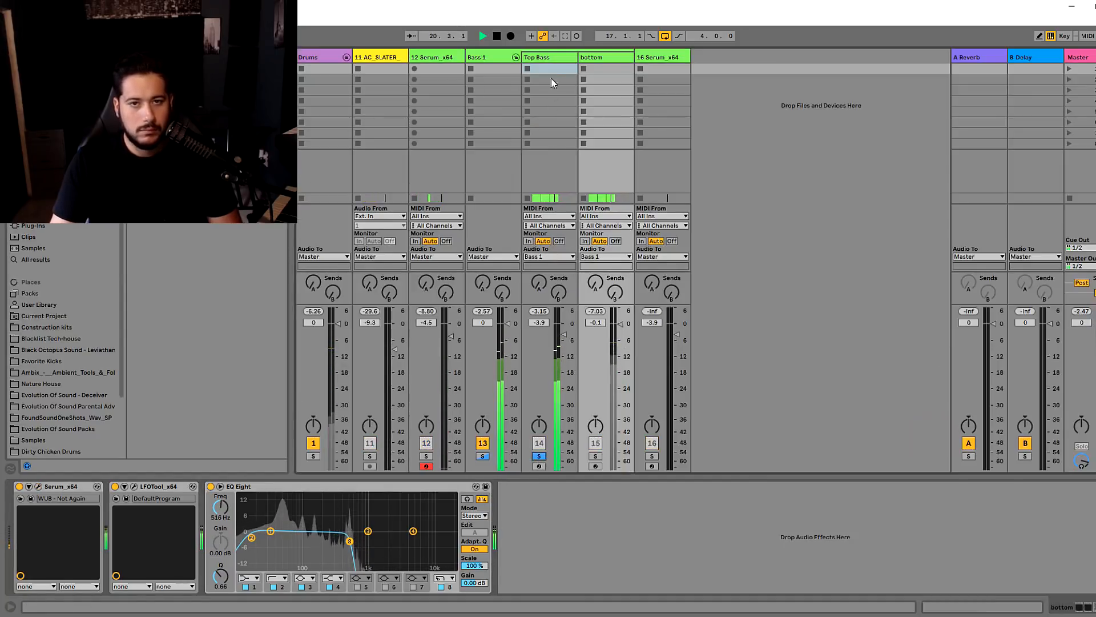
click(539, 456)
key(ctrl+f)
text(sat)
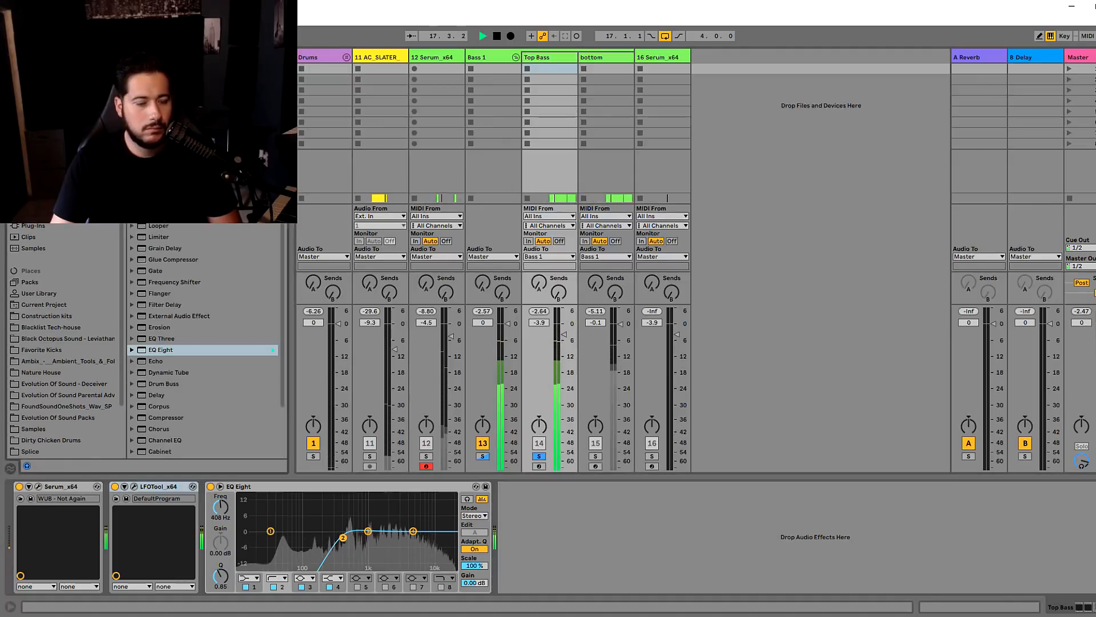
Insert a return track named Reverb and replace the Reverb device on return A with ValhallaRoom
right_click(976, 60)
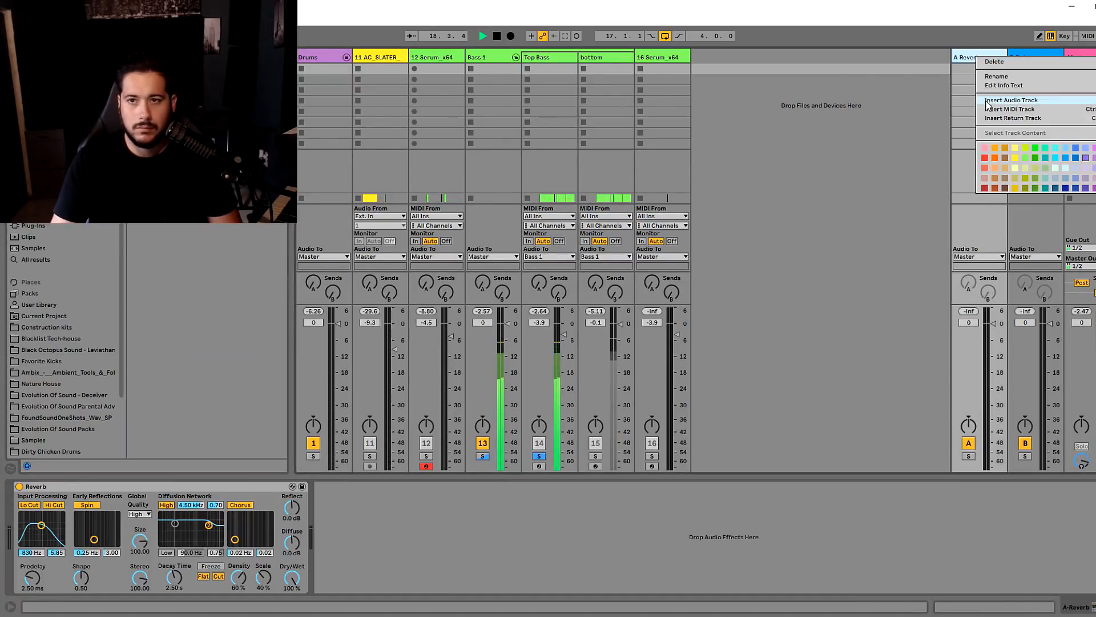
click(996, 119)
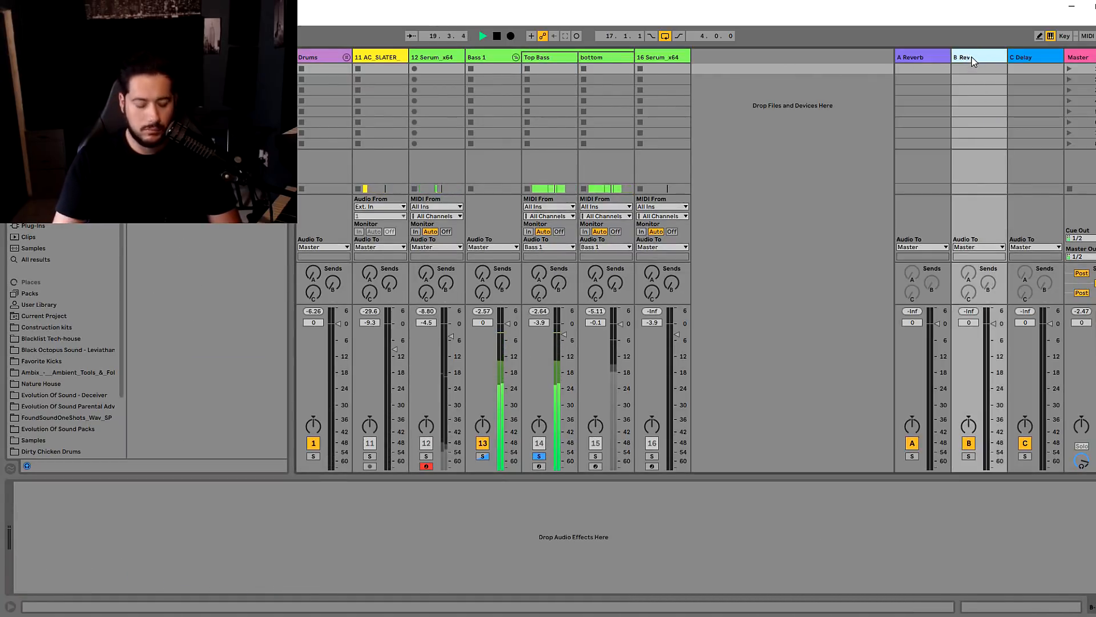
click(63, 226)
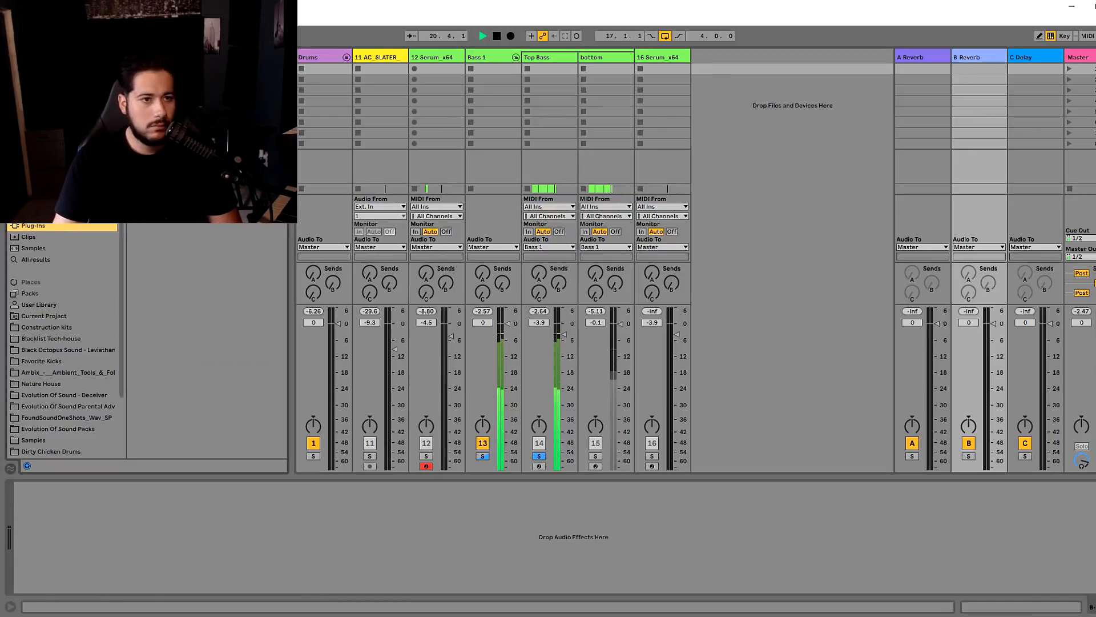
click(86, 58)
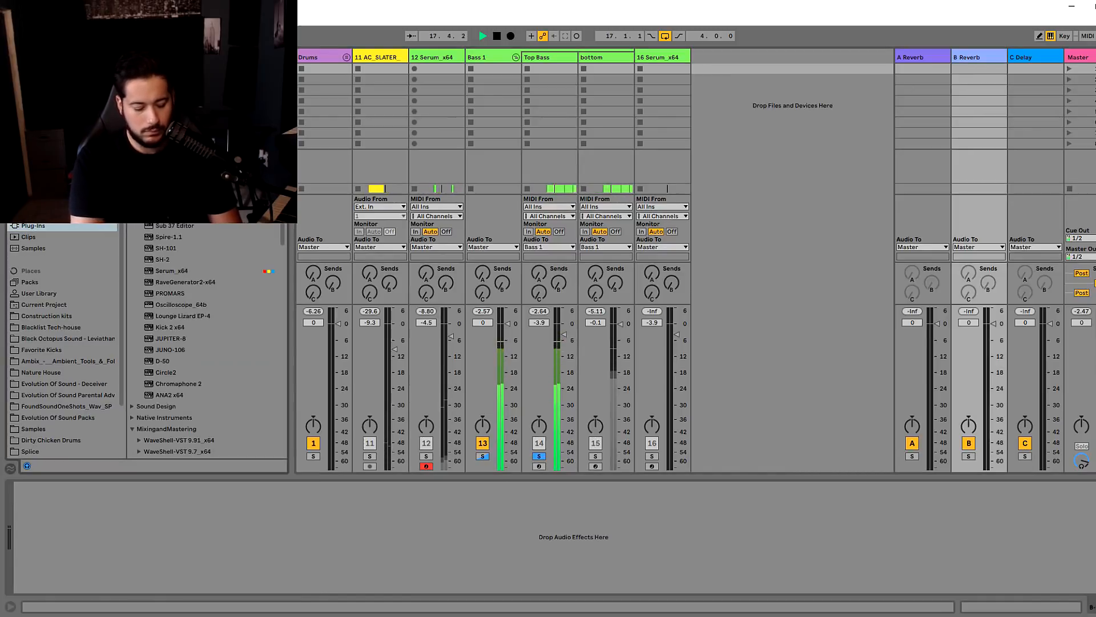
text(va)
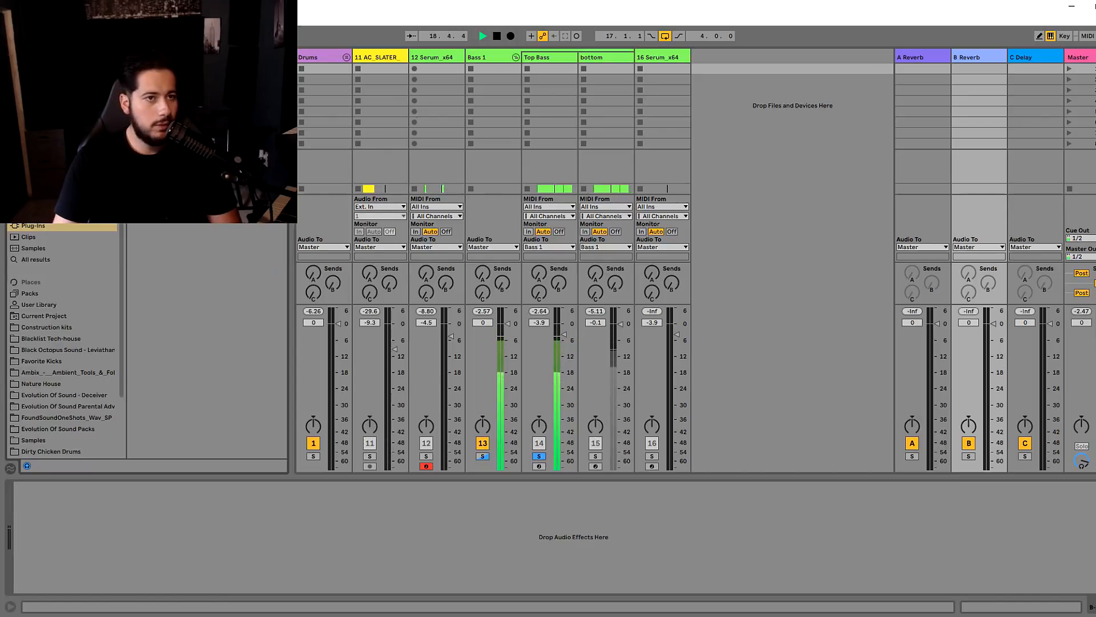
drag(171, 86, 936, 63)
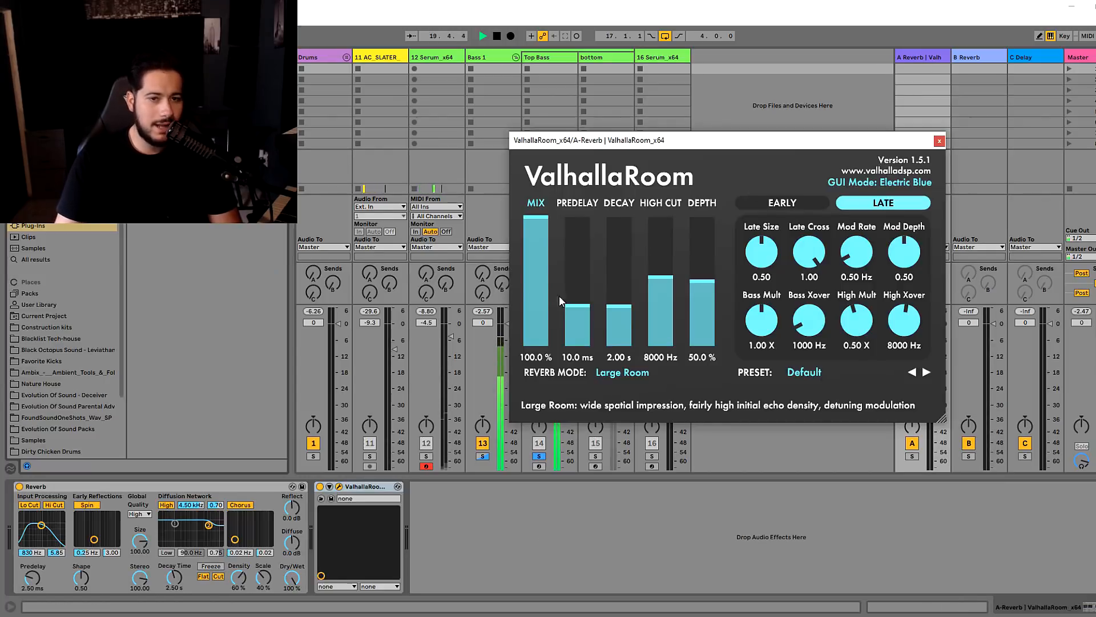
click(126, 487)
key(Delete)
Send Top Bass to return A at -13.0 dB and set ValhallaRoom's decay to 0.52 s
drag(560, 147, 702, 149)
click(539, 273)
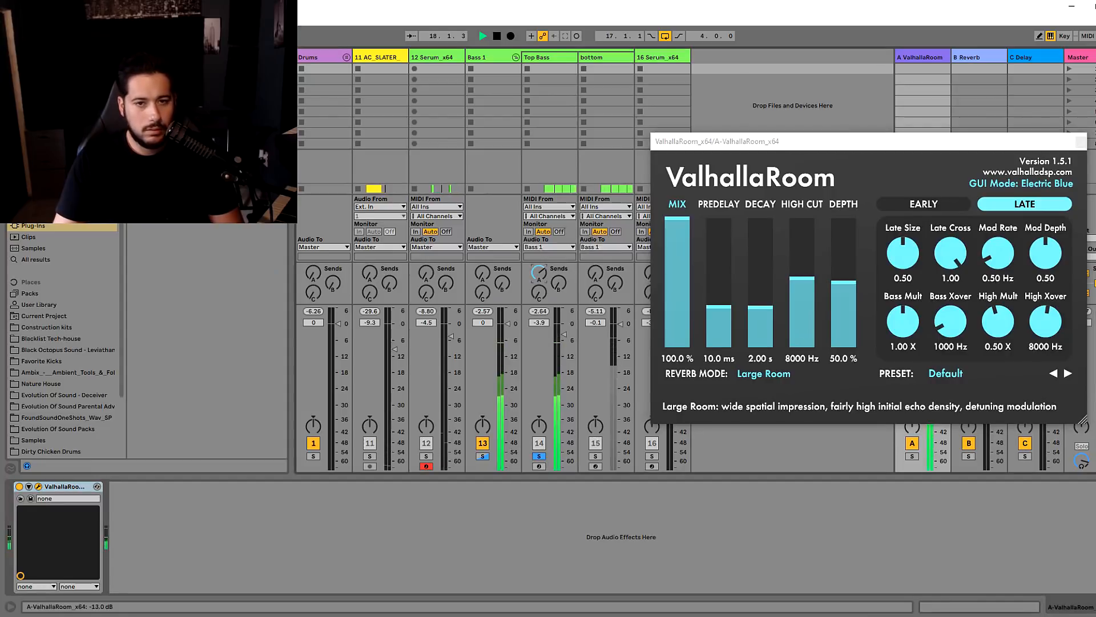
click(764, 329)
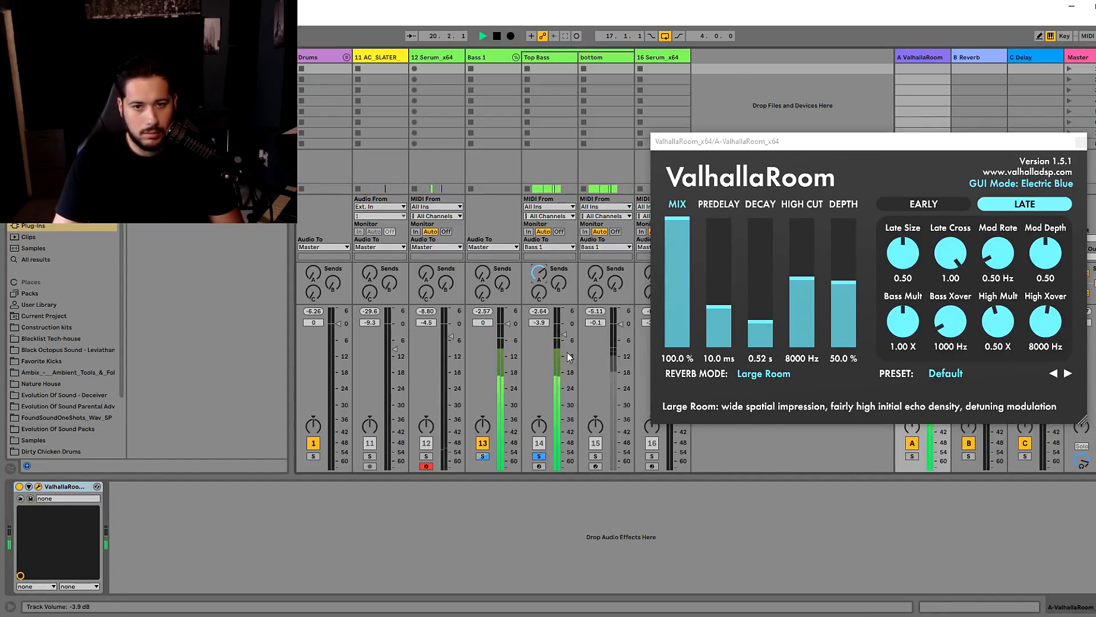
Add a Saturator directly after Serum on the Top Bass track and move LFOTool behind EQ Eight
click(547, 93)
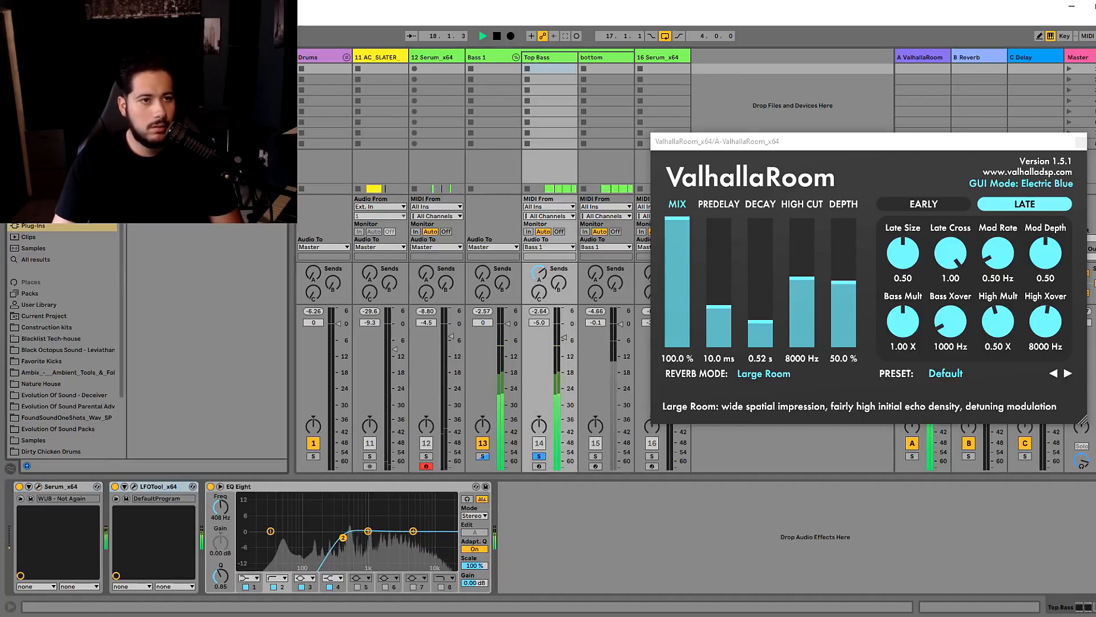
click(39, 191)
drag(154, 83, 121, 533)
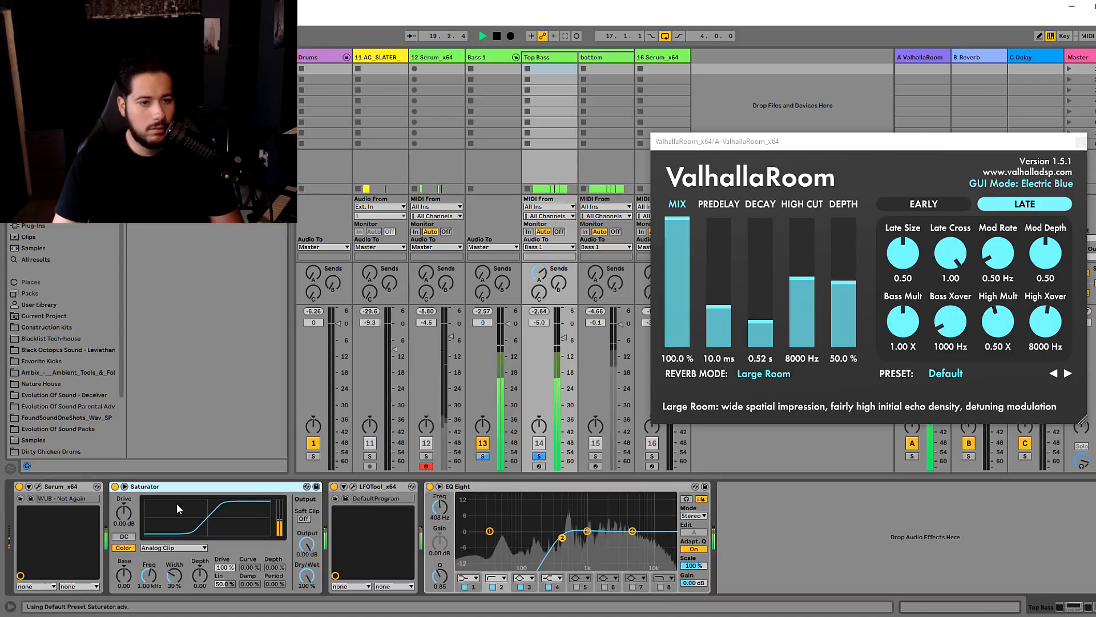
drag(375, 488, 642, 517)
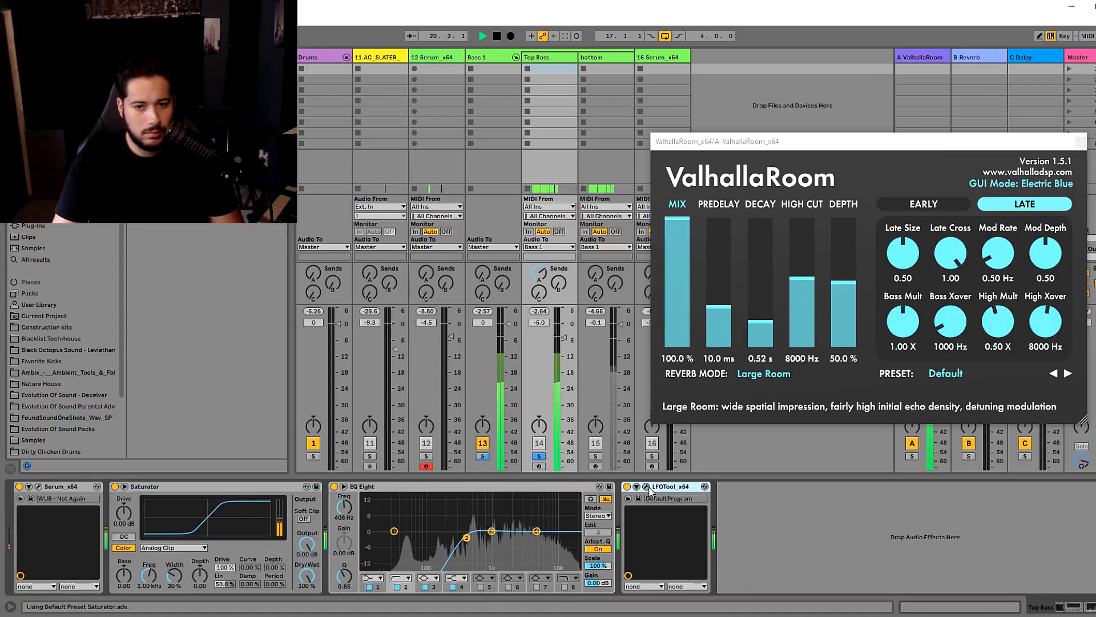
Raise the start and end points of the Top Bass LFOTool curve to about half height and close LFOTool
click(647, 487)
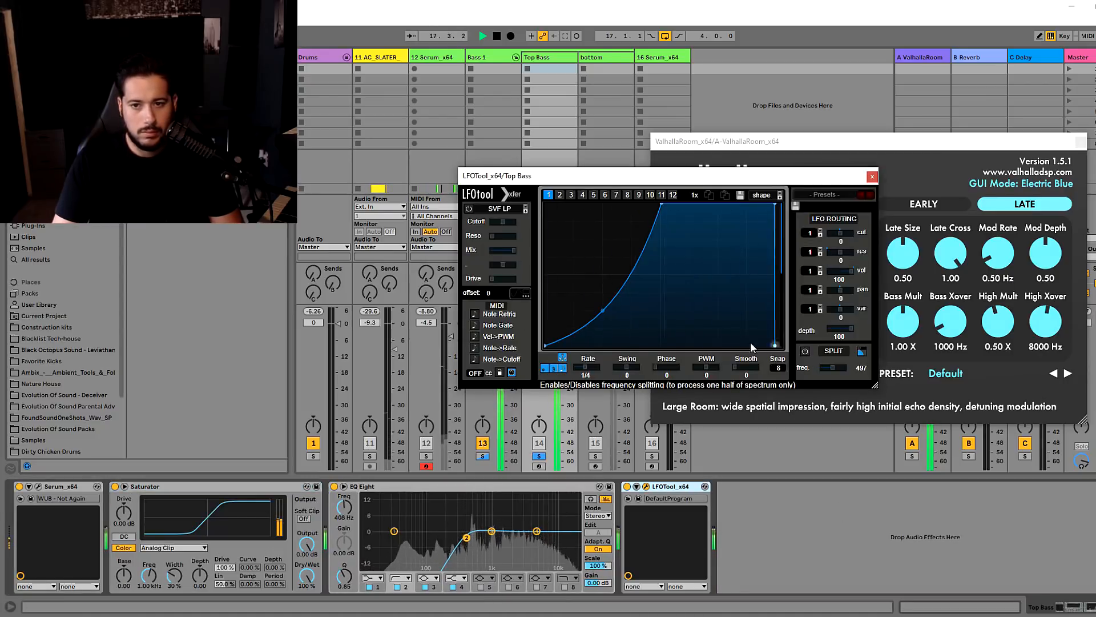
drag(546, 343, 559, 276)
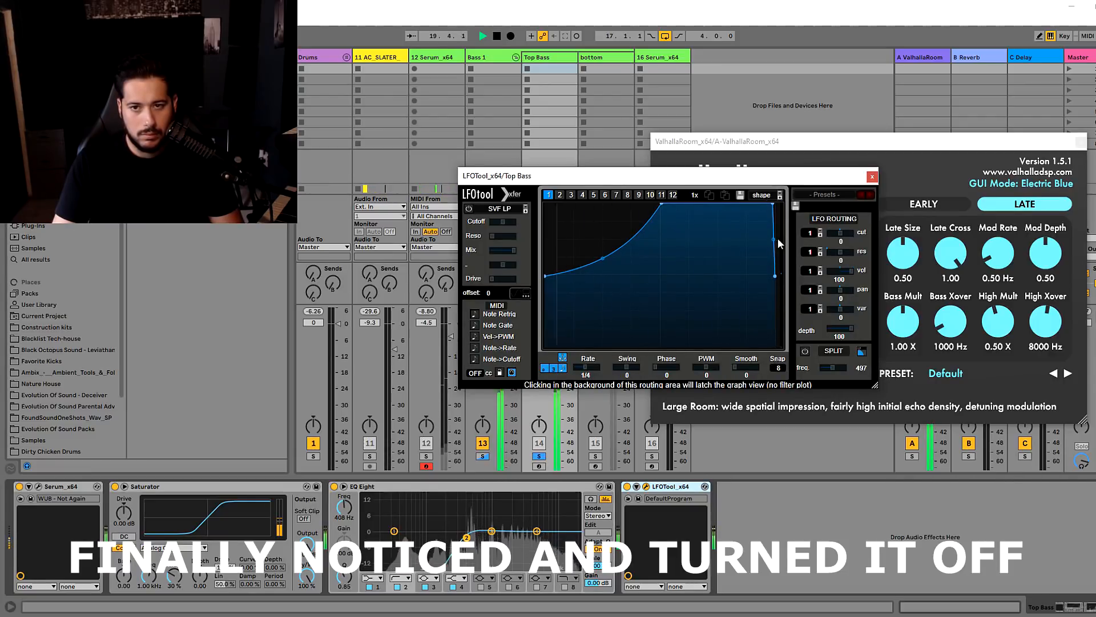
click(872, 177)
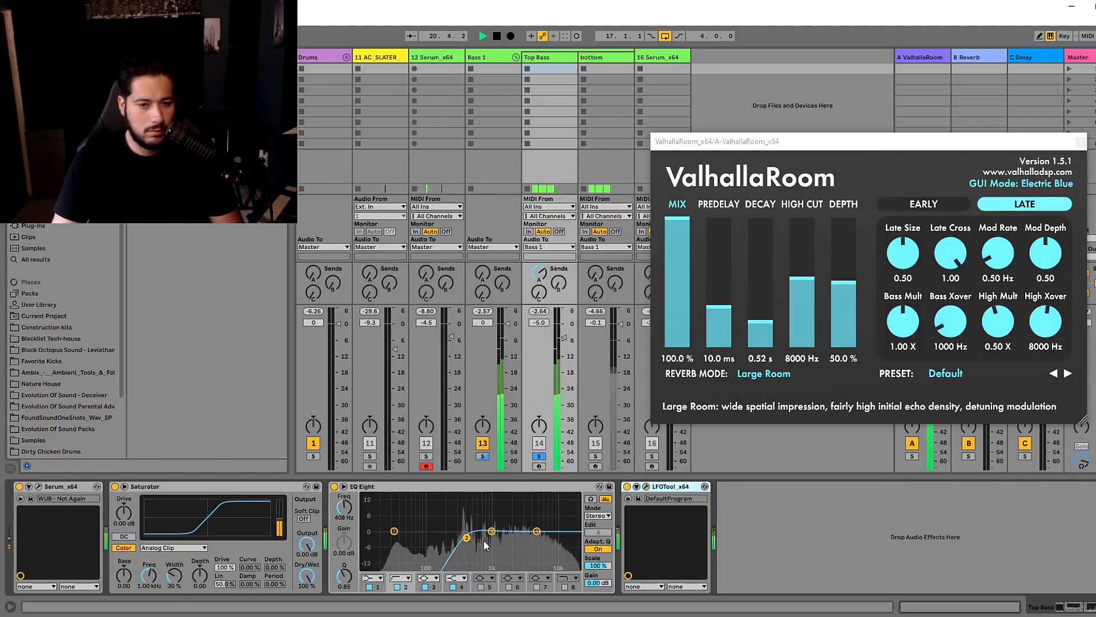
On the Top Bass EQ Eight, boost band 3 by 3.60 dB at 2.20 kHz and cut band 6 by 8.80 dB at 474 Hz
mouse_move(499, 534)
mouse_down()
mouse_move(482, 511)
mouse_move(514, 522)
mouse_up()
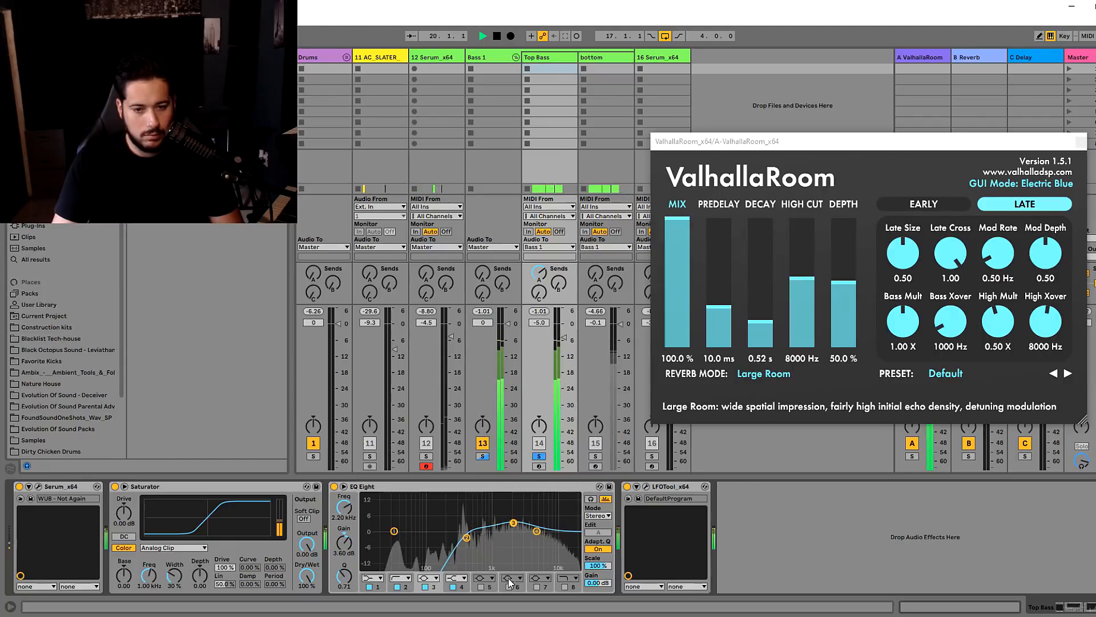
click(508, 587)
drag(555, 531, 470, 552)
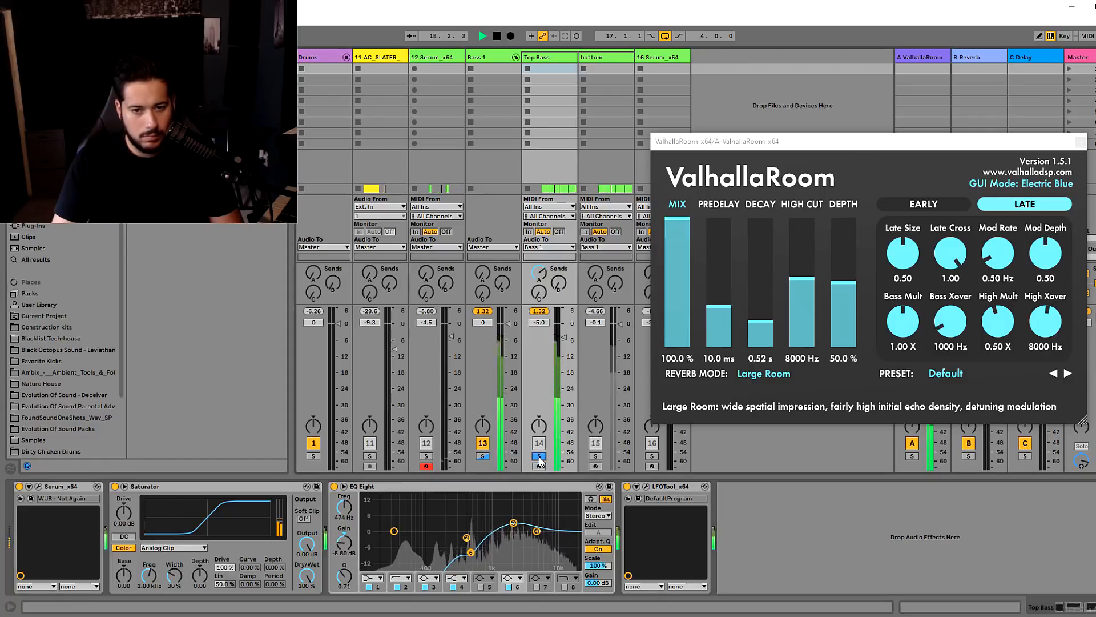
Unsolo Top Bass, turn on Ozone 9 on the Master track, listen to the full mix and stop playback
click(539, 456)
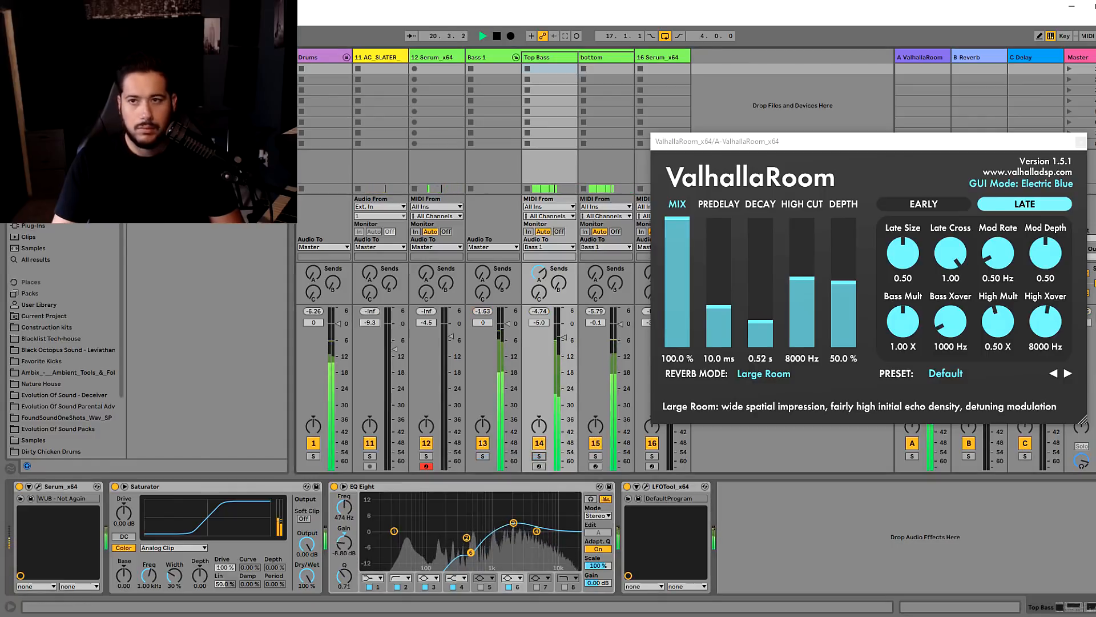
click(1078, 58)
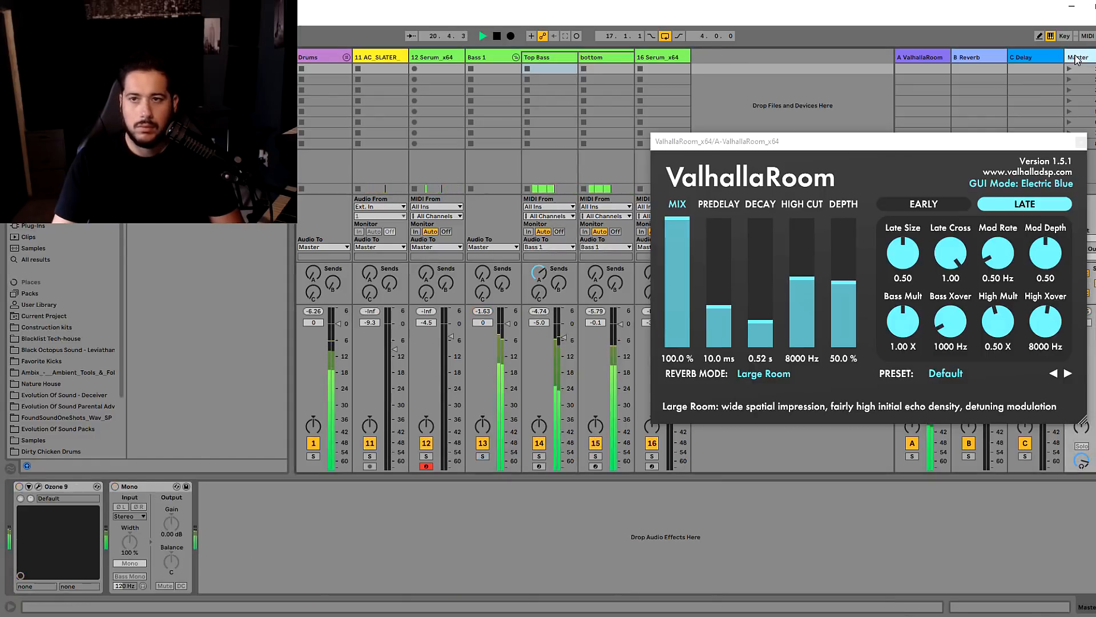
click(19, 487)
key(space)
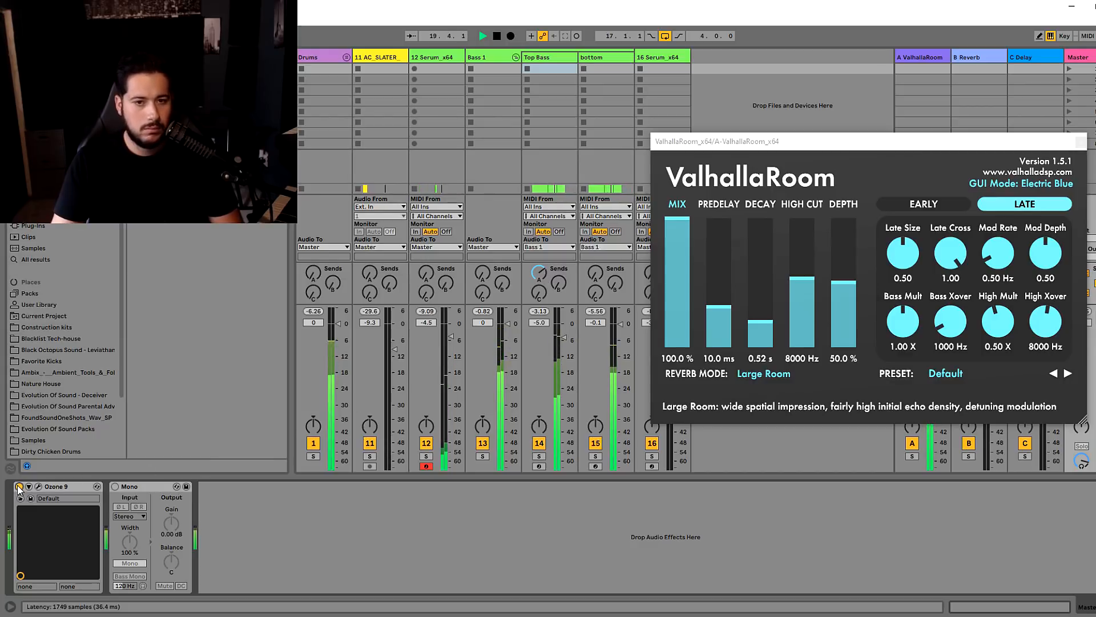
In the arrangement, move the Top Bass and bottom clips from bar 17 to bar 21 and arm both tracks for recording
key(Tab)
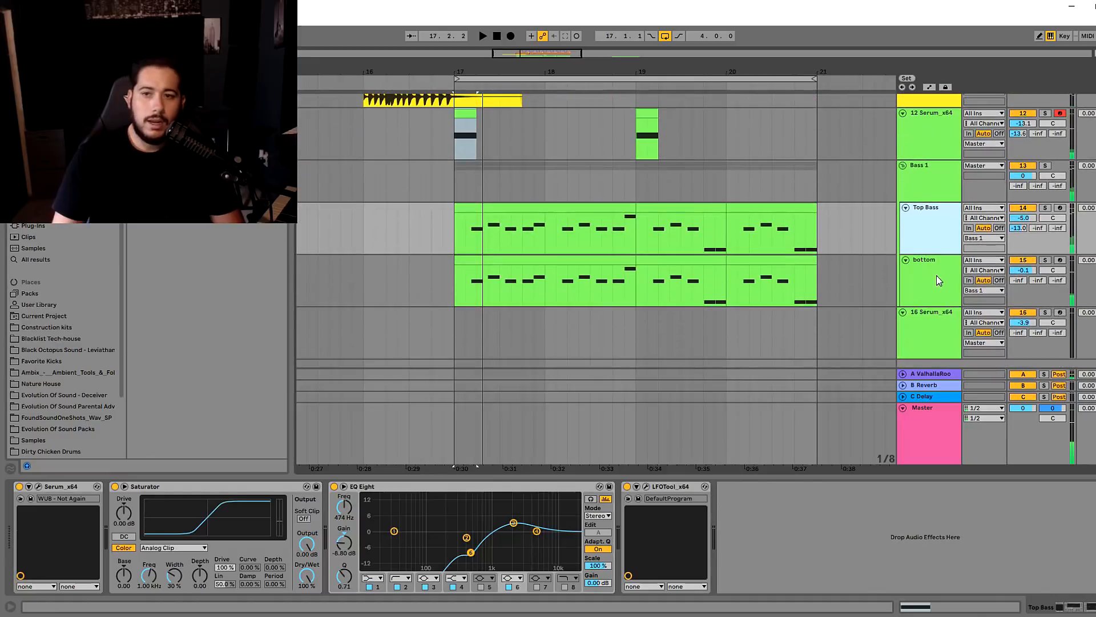
mouse_move(826, 304)
mouse_down()
mouse_move(816, 288)
mouse_move(417, 215)
mouse_move(453, 208)
mouse_move(845, 301)
mouse_up()
click(465, 209)
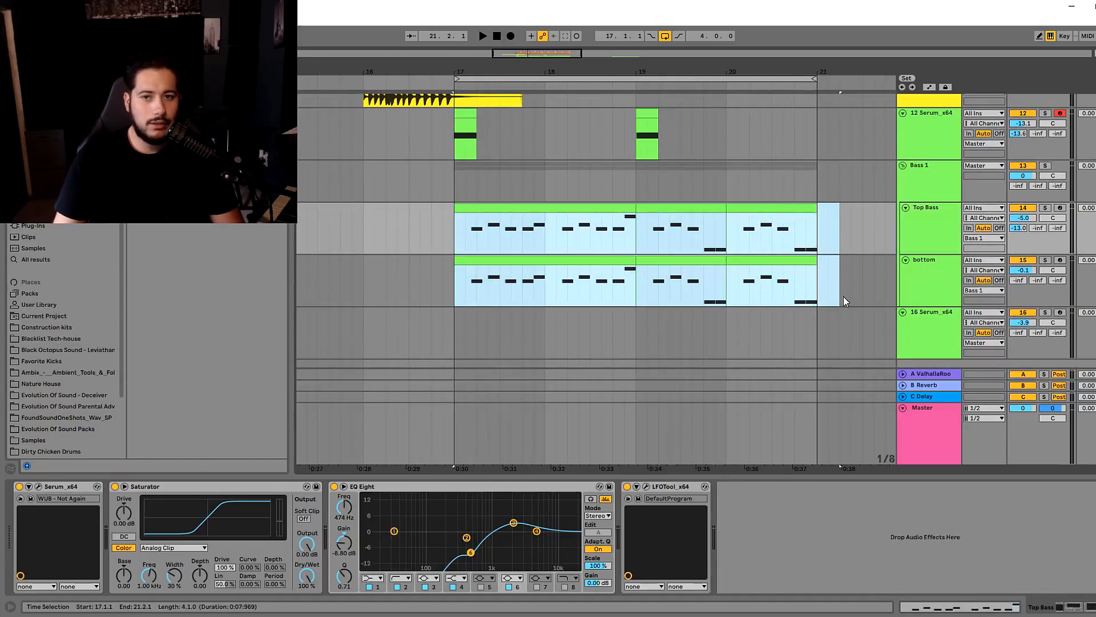
drag(477, 257, 852, 291)
click(1064, 273)
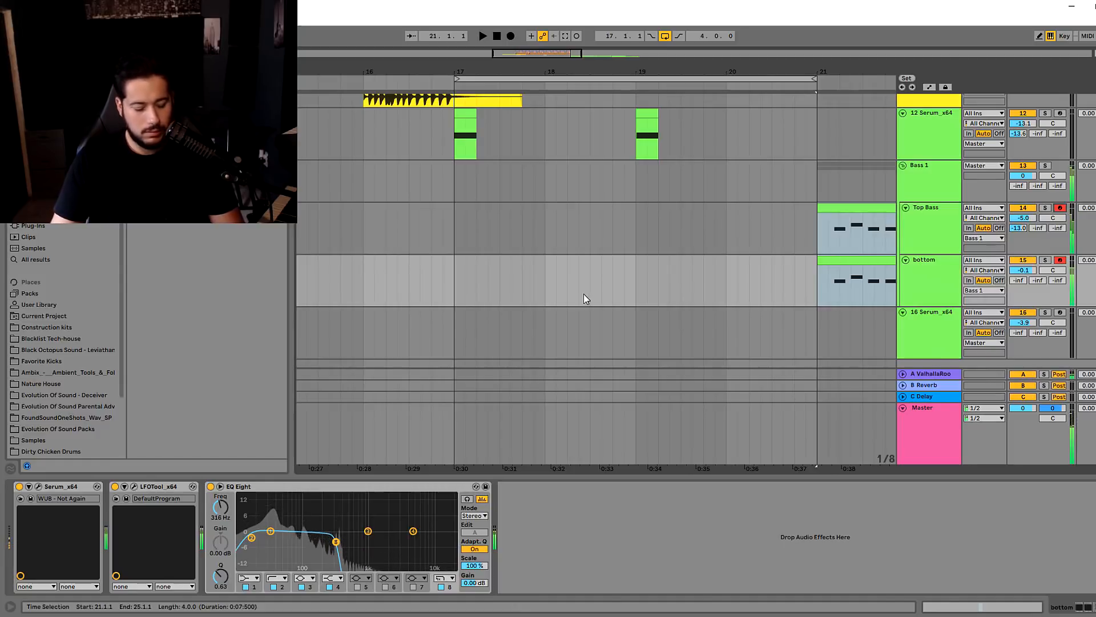
Place the insert marker at 16.1.1 on the 12 Serum track, play the arrangement from there and stop
scroll(584, 293, up, 2)
click(371, 182)
key(space)
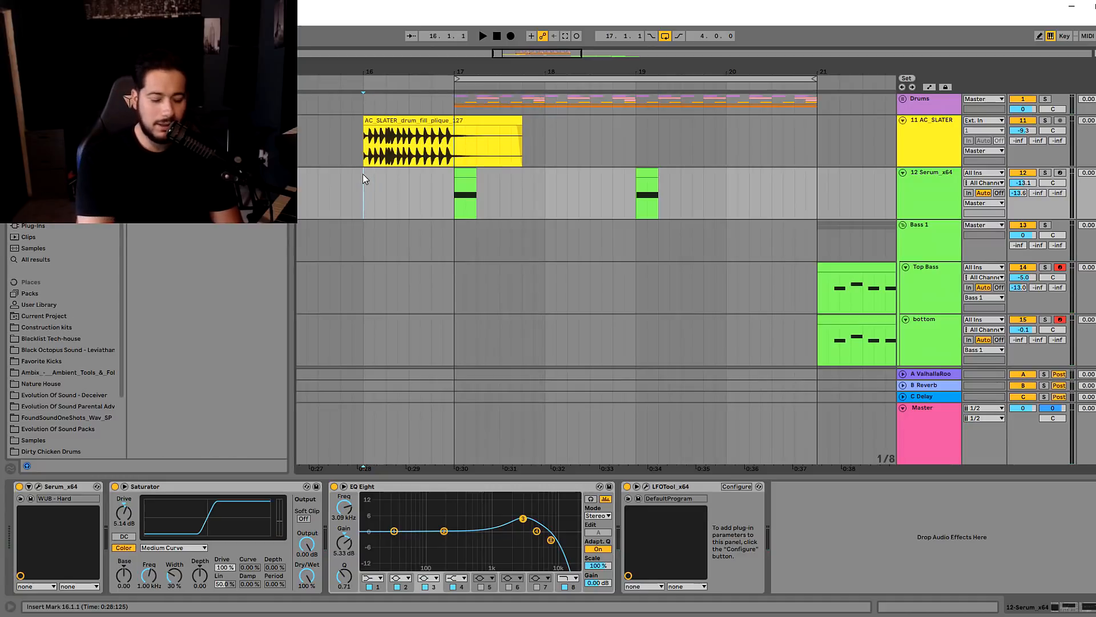
key(space)
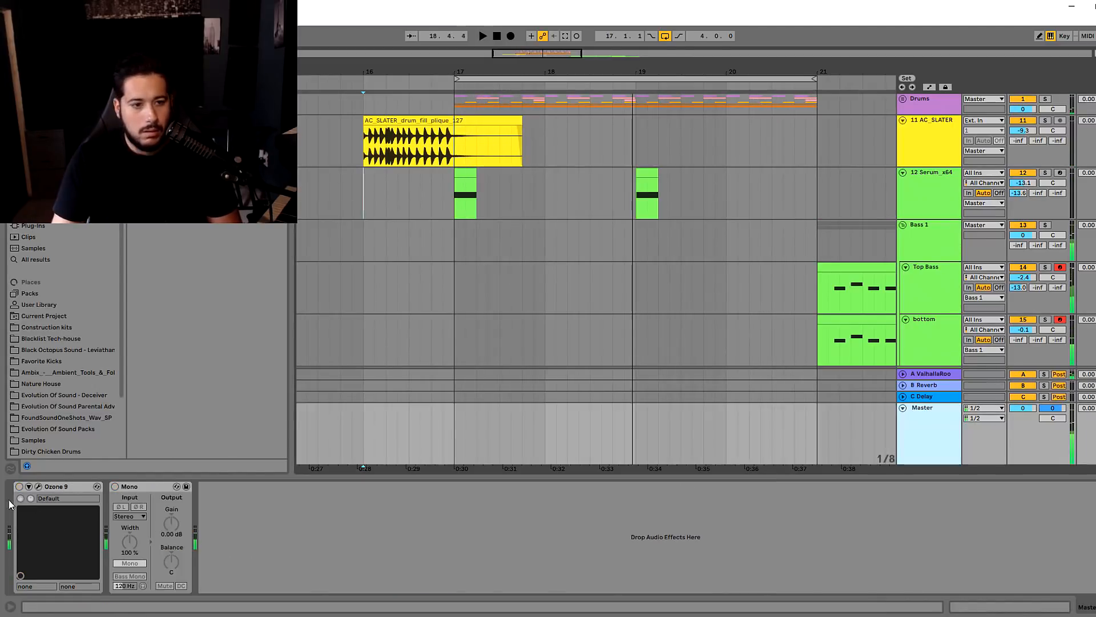
Turn on Ozone 9 on the Master track and listen to the arrangement, including from 16.1.1
click(19, 487)
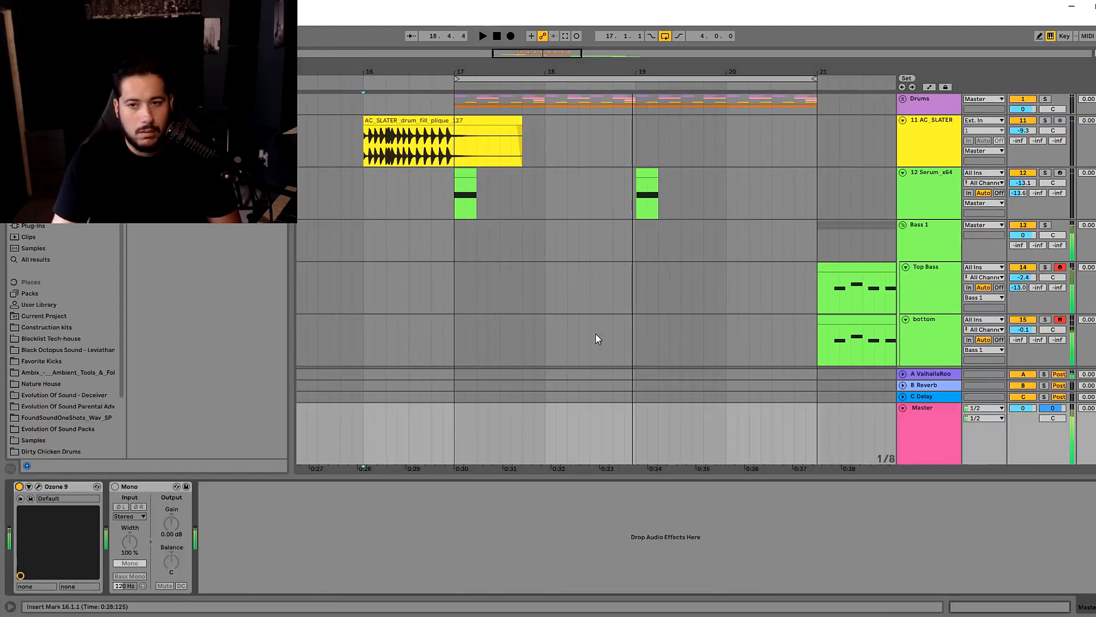
key(space)
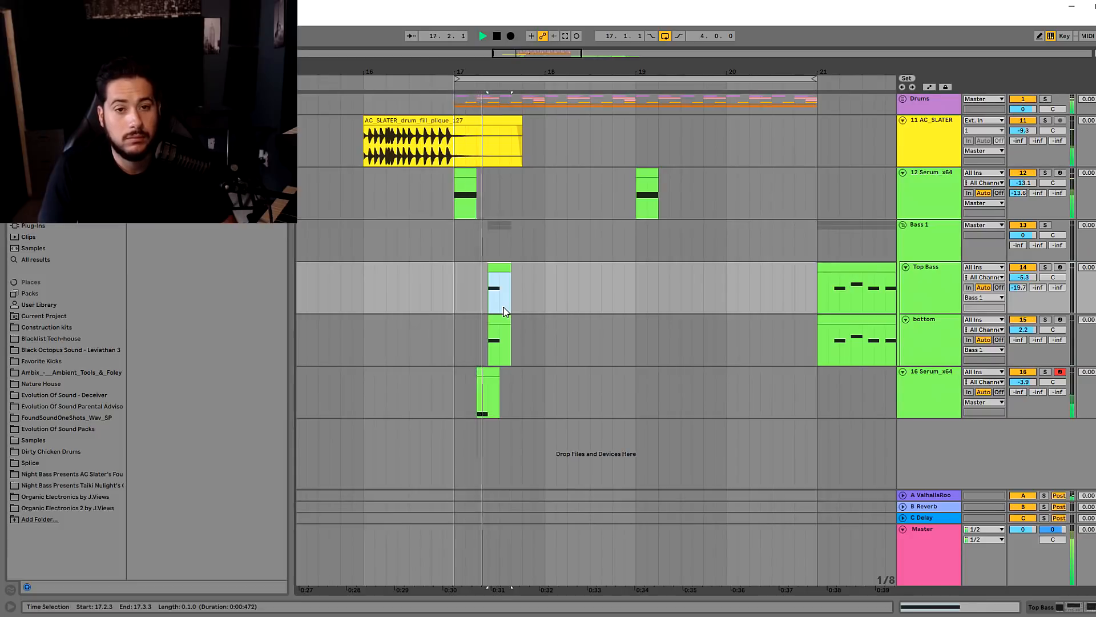
key(space)
click(363, 166)
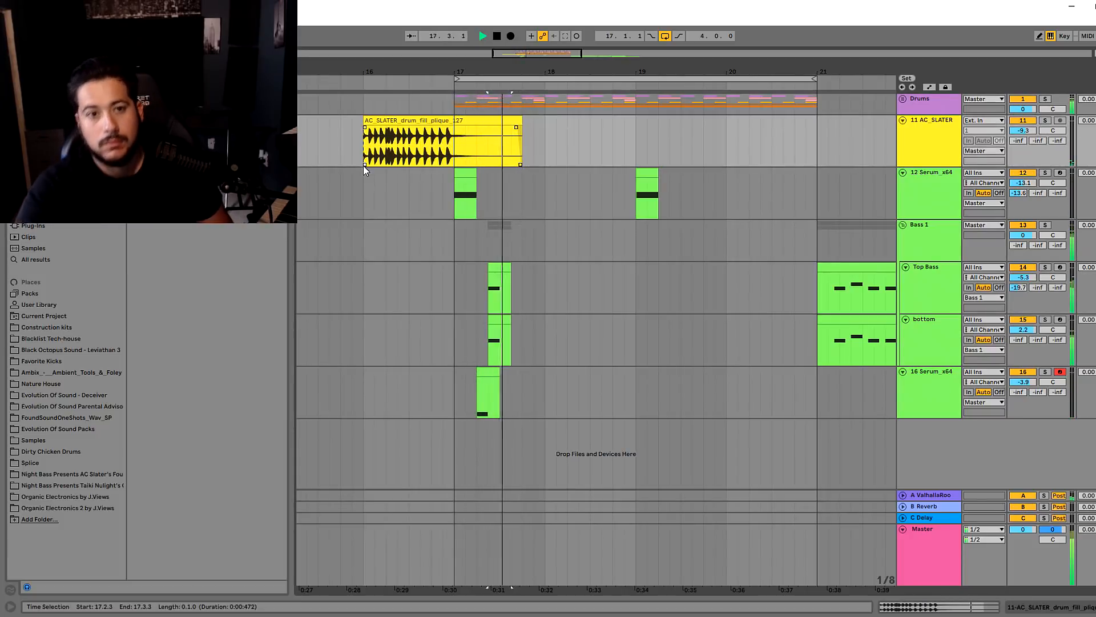
click(361, 149)
key(space)
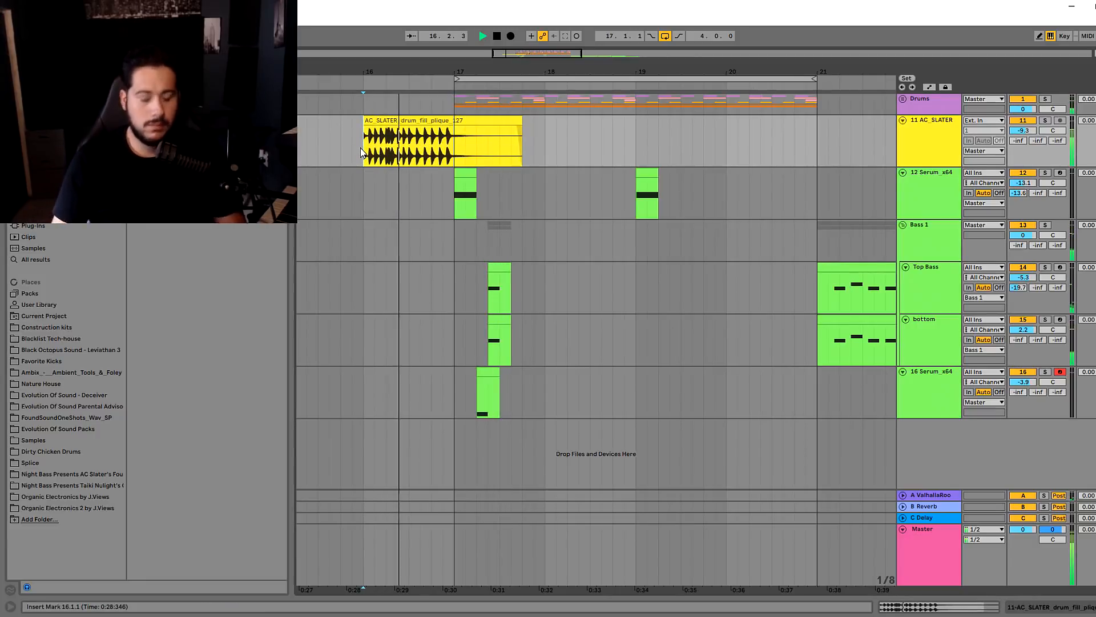
key(space)
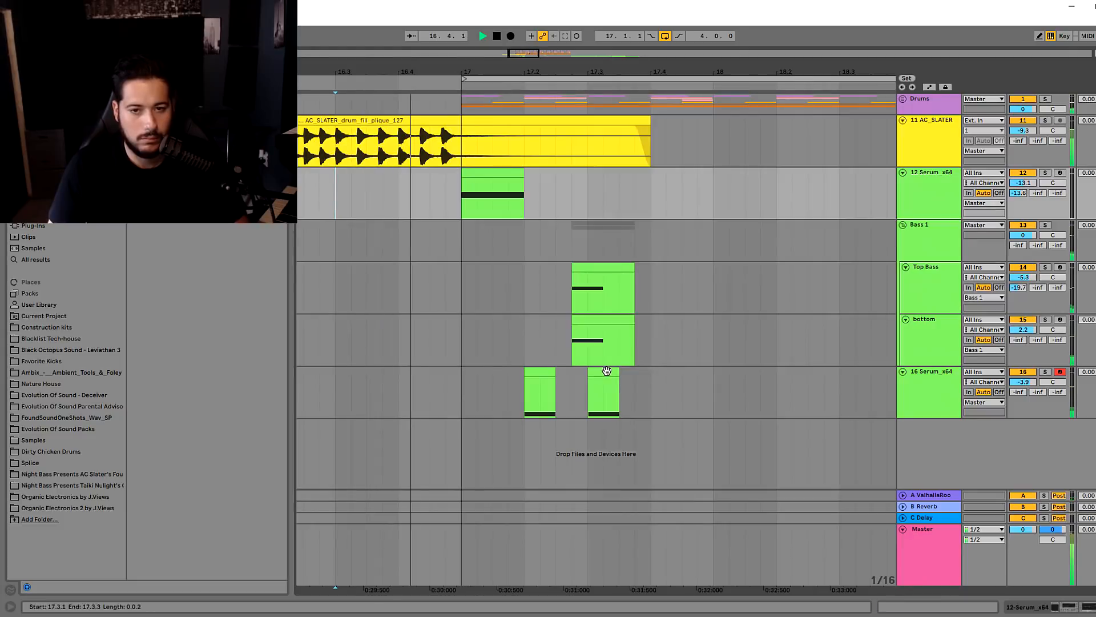
Shift the second 16 Serum clip later, move the second Top Bass clip to 17.4.1 and shift the bottom clip beneath it to match
drag(609, 372, 642, 373)
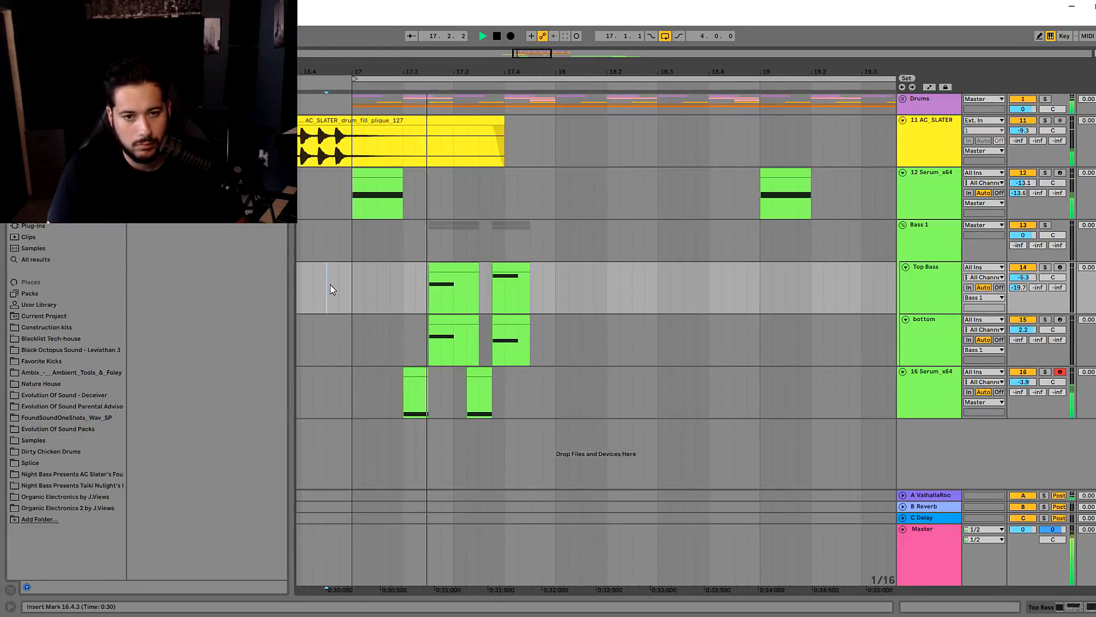
drag(497, 278, 509, 278)
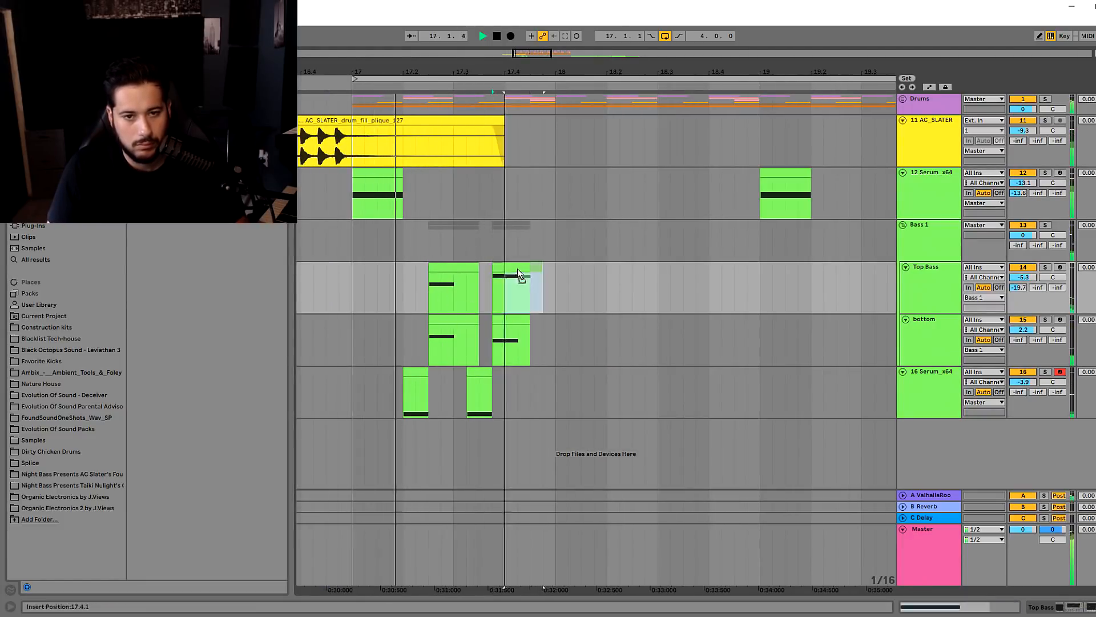
drag(514, 336, 526, 336)
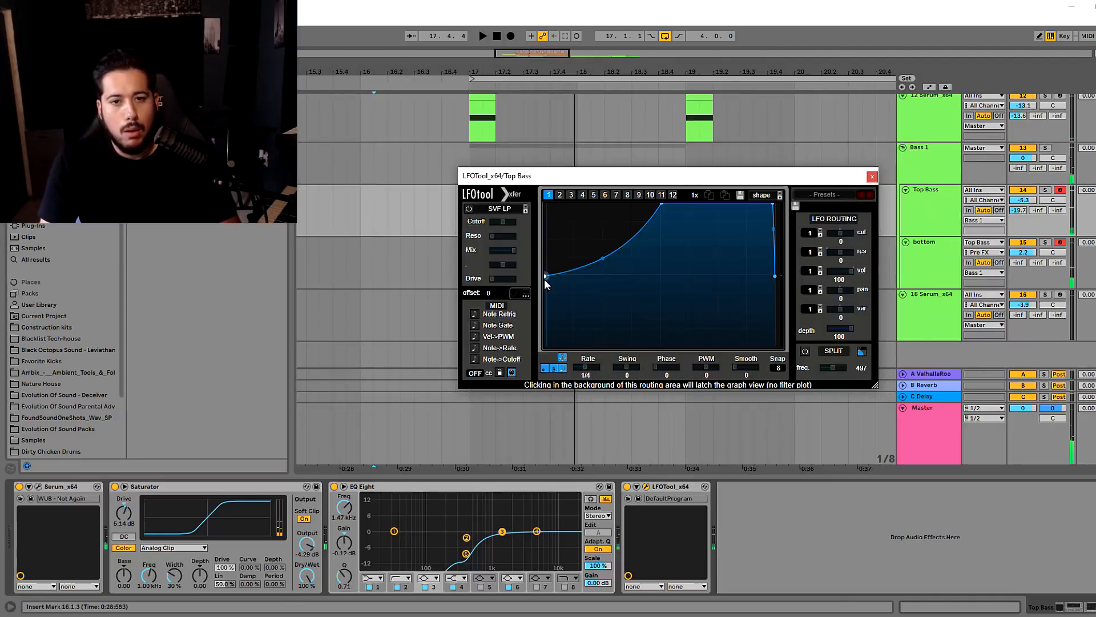
Close the LFOTool window, show the Master track's devices and play the arrangement
click(872, 176)
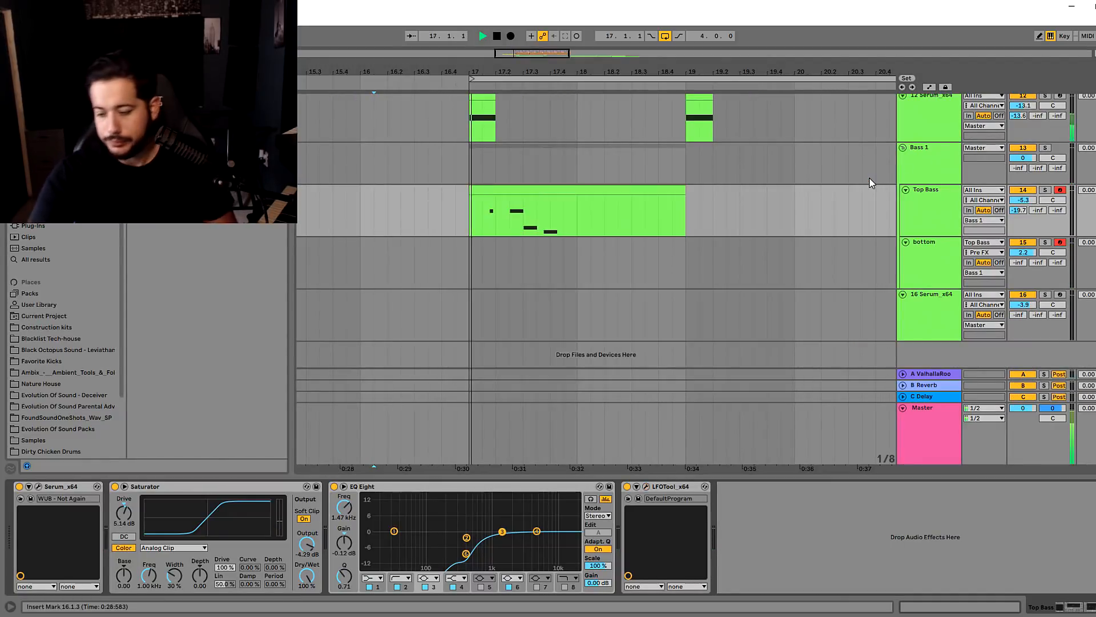
click(916, 430)
key(space)
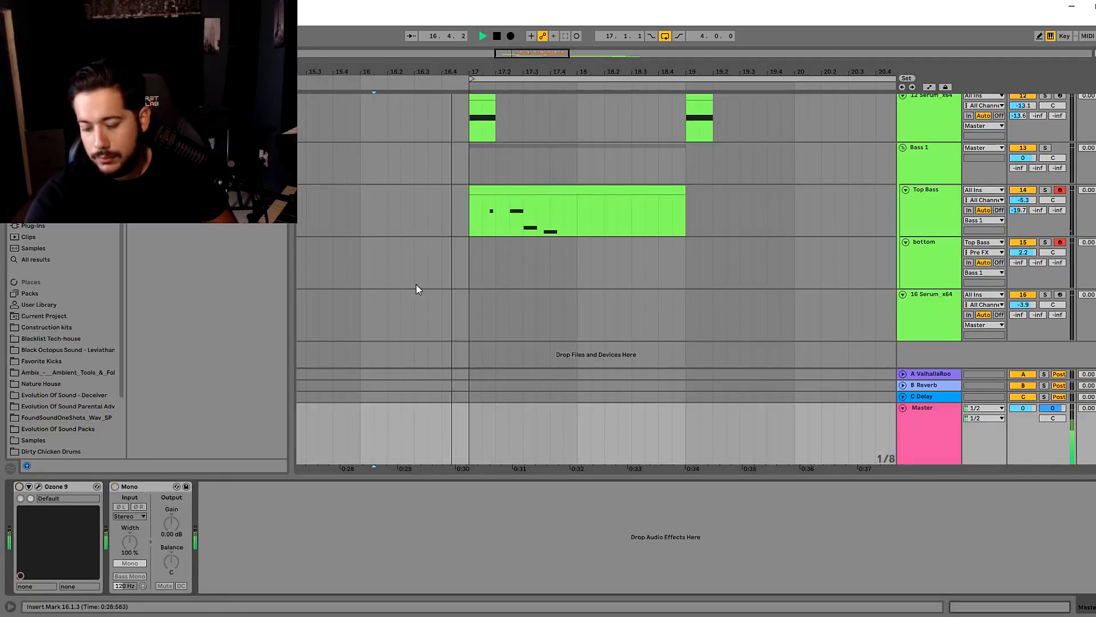
In the Top Bass clip, lengthen the first G0 note at 1.1.4 to one sixteenth and raise it to G#0
double_click(519, 192)
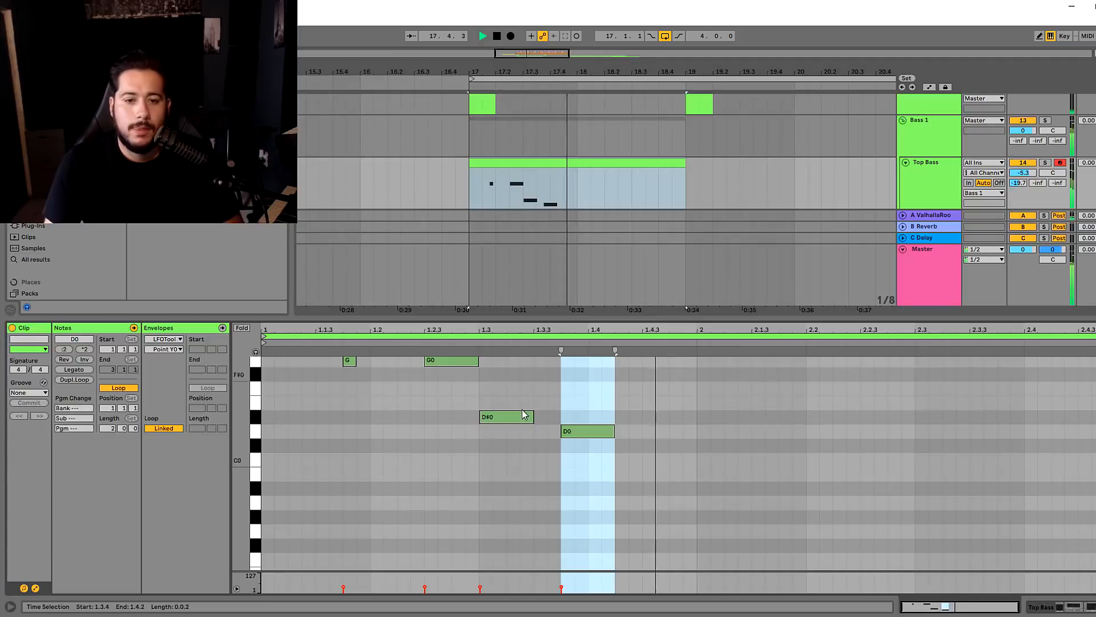
scroll(465, 399, up, 2)
click(349, 420)
key(space)
key(ctrl+z)
key(space)
drag(356, 420, 370, 421)
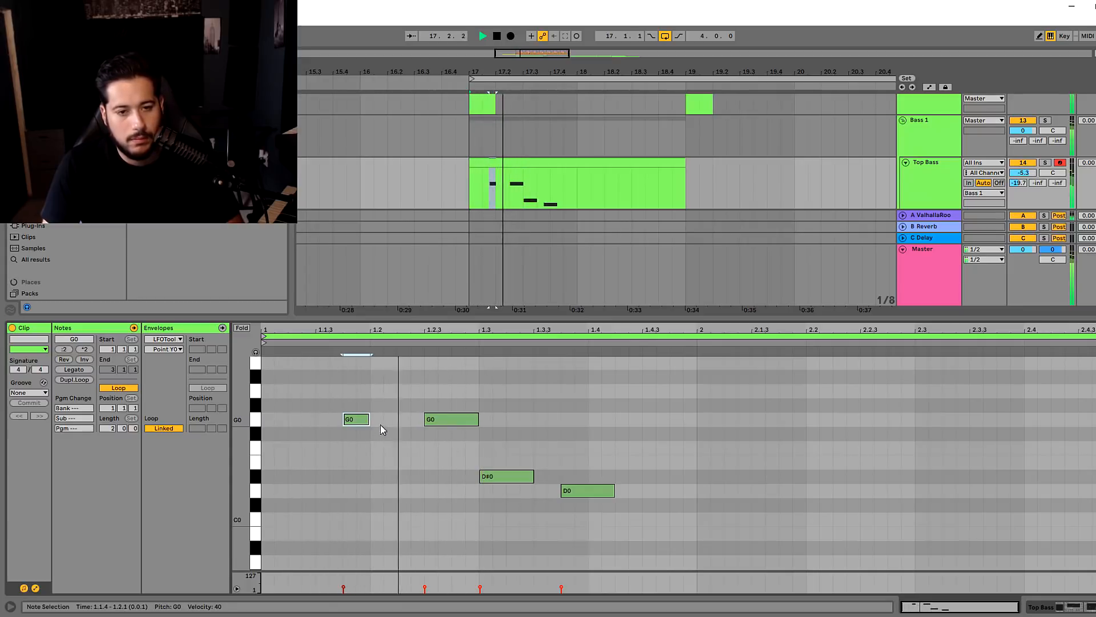
key(Up)
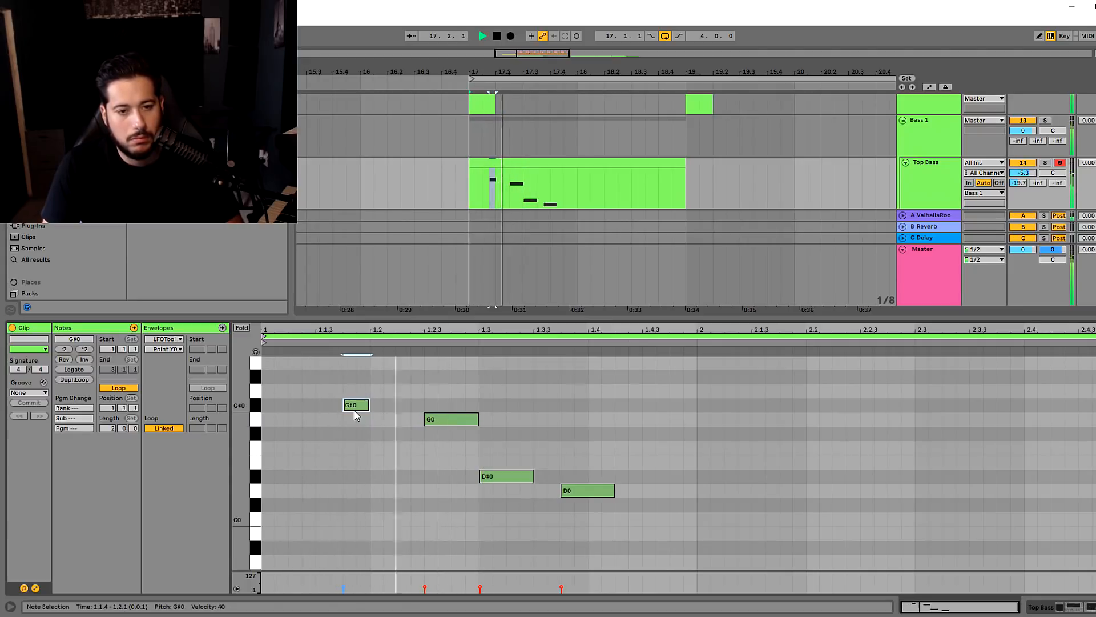
Copy the D0 note in the Top Bass clip to 1.4.3 and again to 2.1.3
drag(607, 500, 666, 490)
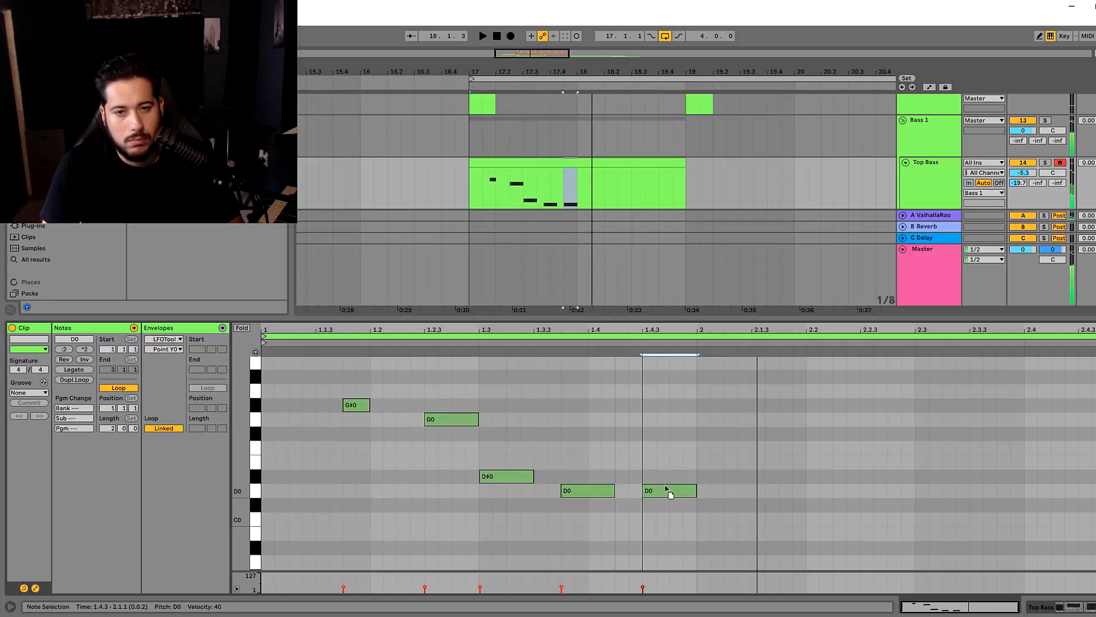
scroll(652, 381, down, 3)
drag(678, 433, 771, 439)
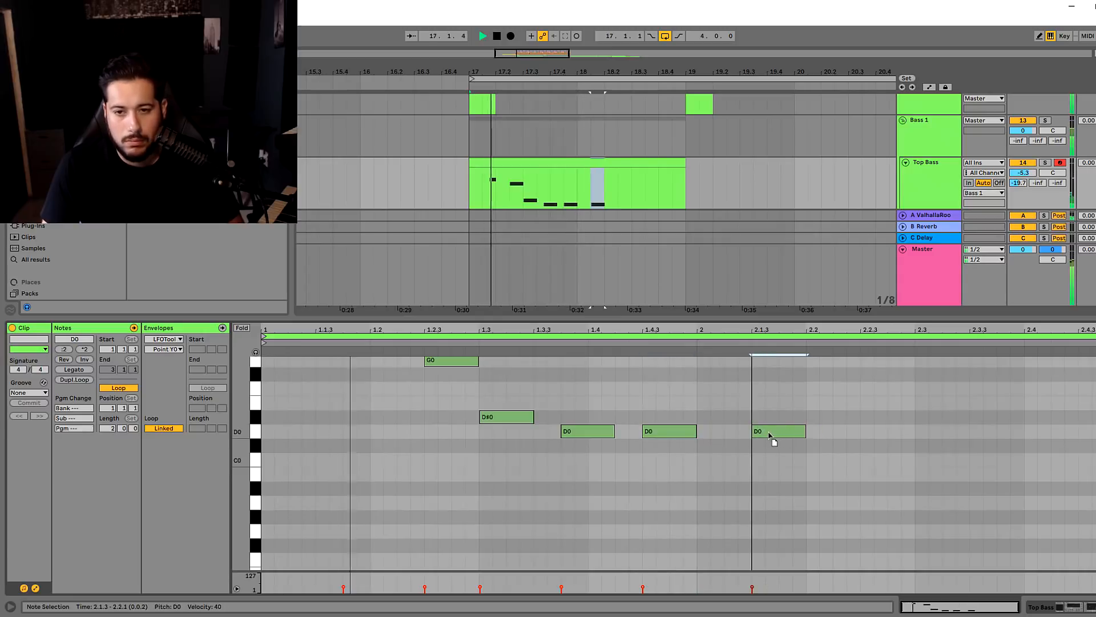
key(space)
Copy the Top Bass section from 17.4.3 to 18.1.1 onto the 16 Serum track at the same position
click(574, 202)
scroll(573, 202, down, 2)
scroll(573, 201, down, 2)
click(567, 169)
key(ctrl+v)
key(space)
scroll(568, 170, up, 2)
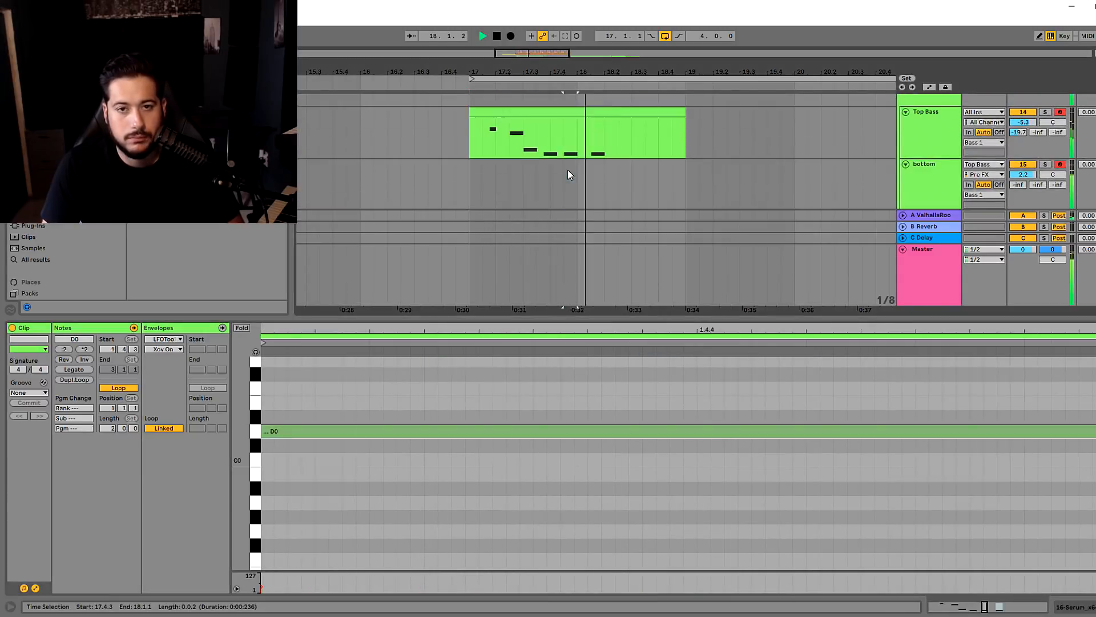
Delete the section from 17.4.3 to 18.1.1 from the Top Bass clip, enlarge the arrangement area and play the result
key(space)
click(550, 146)
key(space)
drag(573, 128, 565, 137)
key(Delete)
click(532, 132)
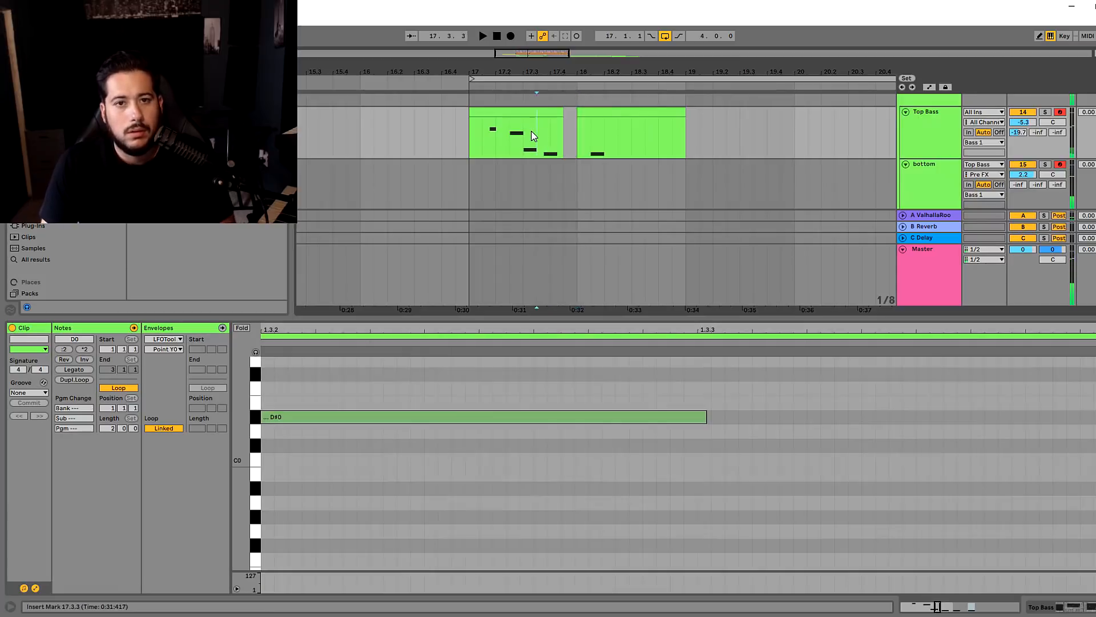
click(415, 124)
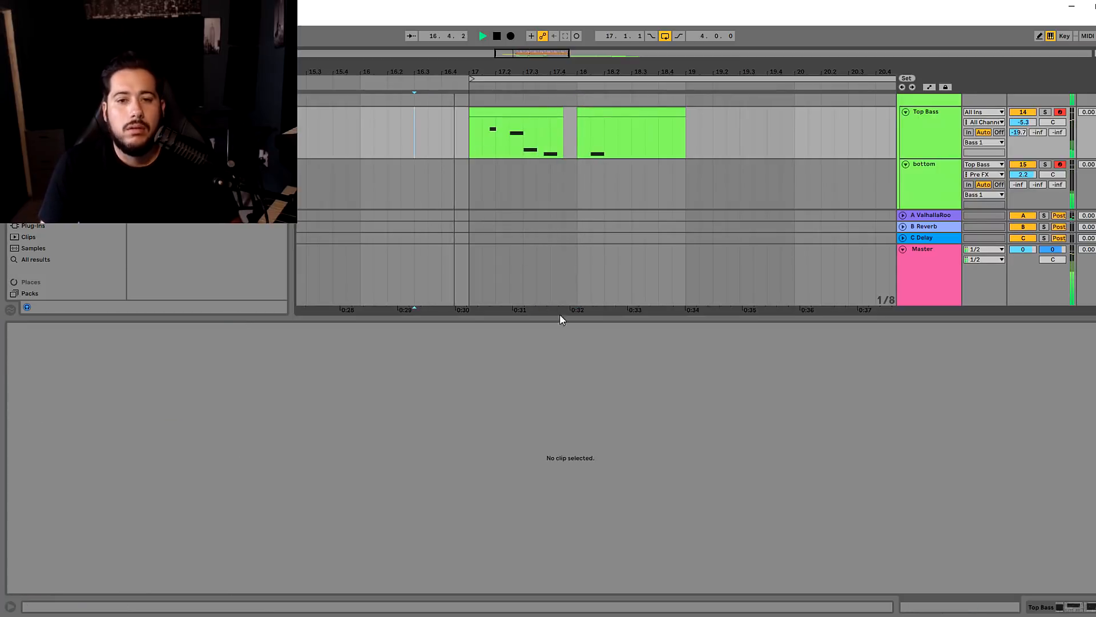
drag(559, 316, 562, 454)
click(538, 206)
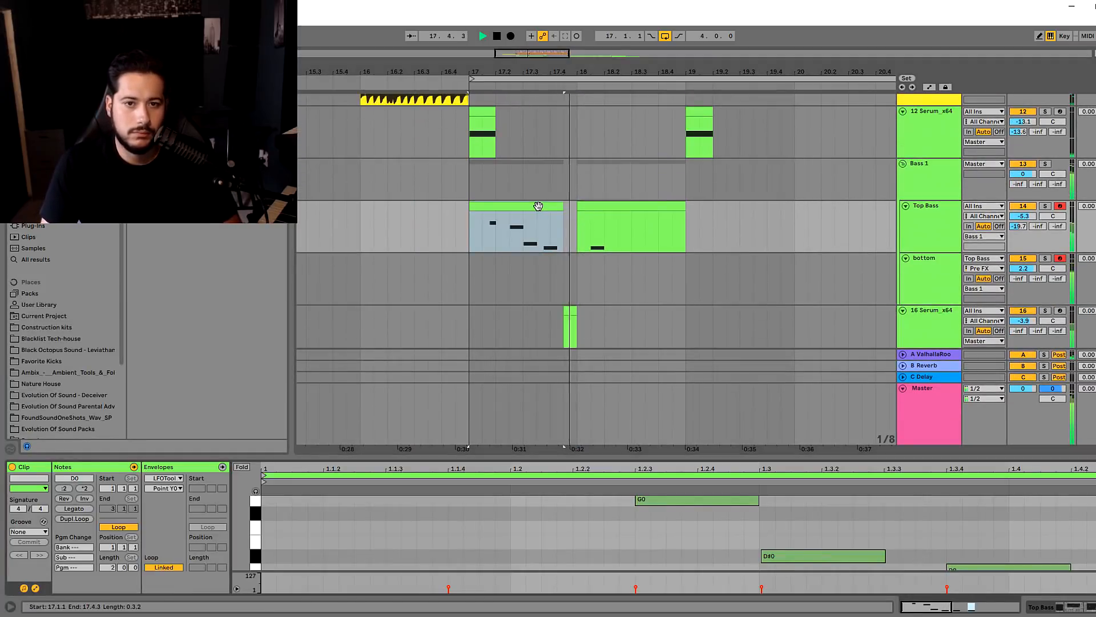
key(space)
In the second Top Bass clip, move the D0 note to 2.1.2 and raise it to D#0
click(611, 206)
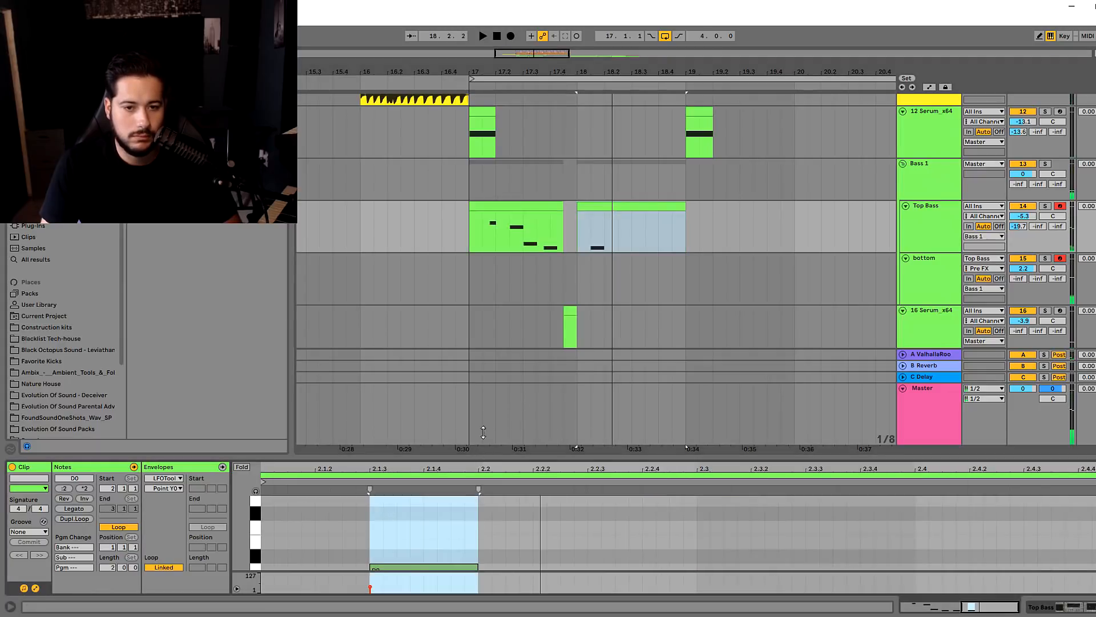
drag(483, 432, 483, 271)
key(space)
drag(392, 409, 363, 410)
drag(360, 409, 374, 396)
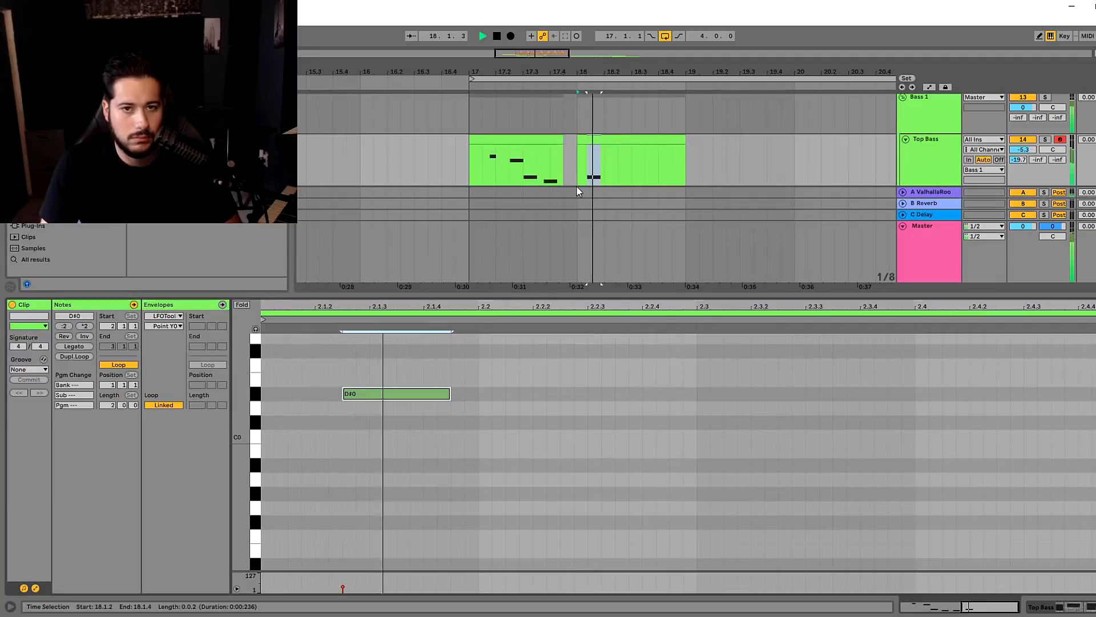
click(531, 160)
key(space)
Move the D#0 note to 2.1.1 at the start of the second Top Bass clip and play the bassline
click(607, 151)
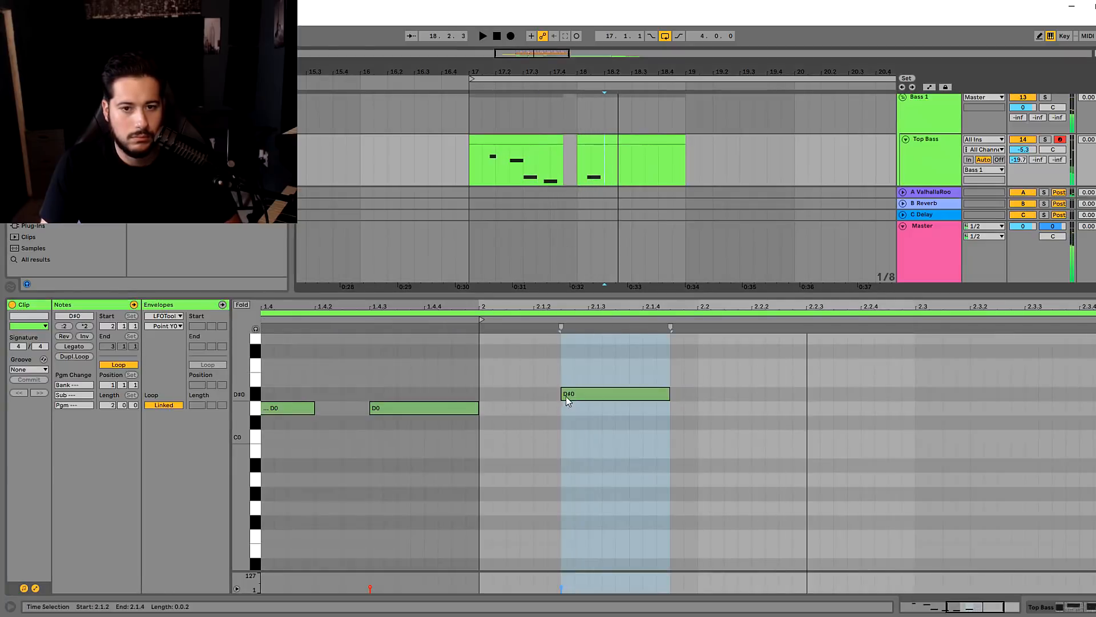
drag(564, 396, 481, 395)
click(427, 124)
key(space)
key(space)
Consolidate the second Top Bass clip and duplicate its D#0 note to 1.1.4
click(600, 138)
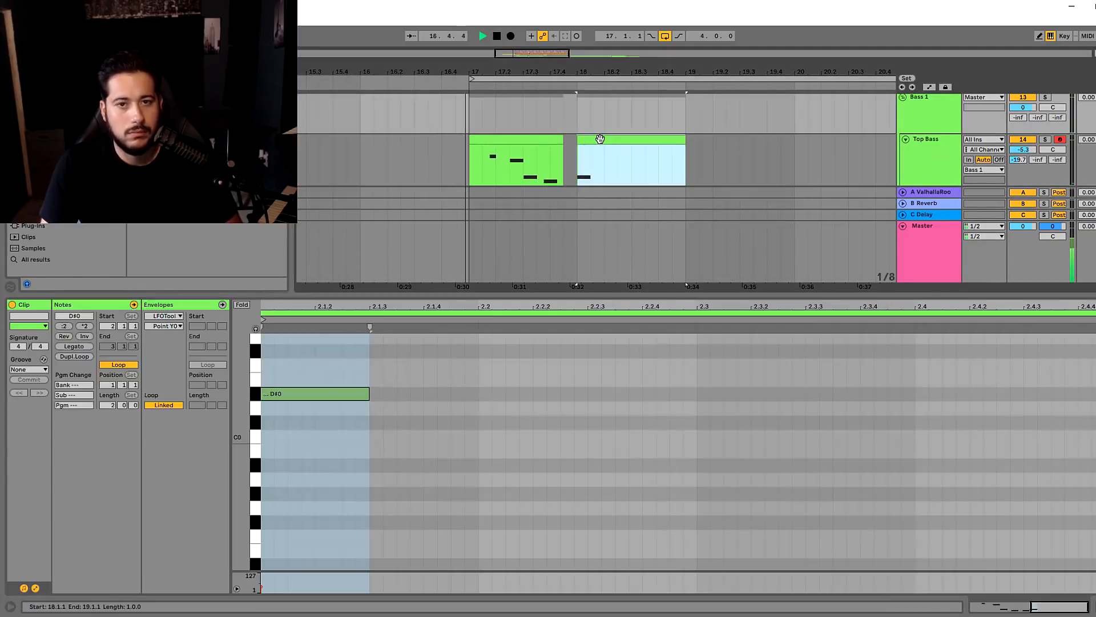
key(ctrl+j)
key(space)
key(ctrl+d)
drag(413, 413, 469, 415)
key(space)
Add a G#0 note just before 1.2.3 and G0 notes at 1.3 and 1.4 in the second Top Bass clip
scroll(596, 431, up, 1)
key(space)
key(space)
drag(458, 484, 963, 428)
key(space)
key(space)
key(space)
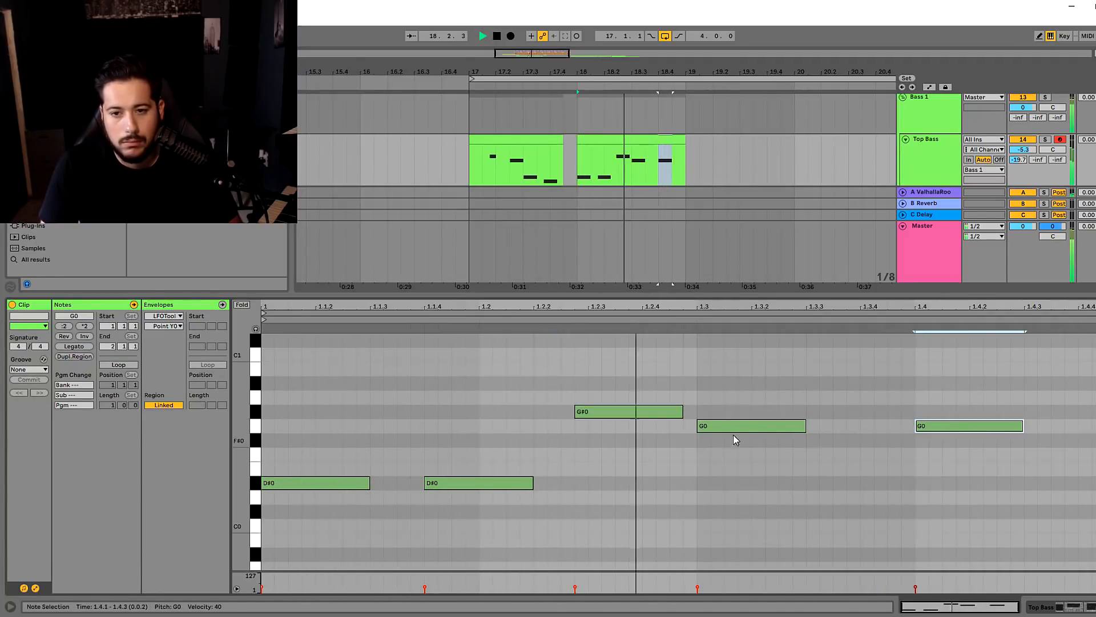
Lower both G0 notes in the second Top Bass clip to D0 and move the last one earlier to 1.3.4
drag(725, 427, 727, 510)
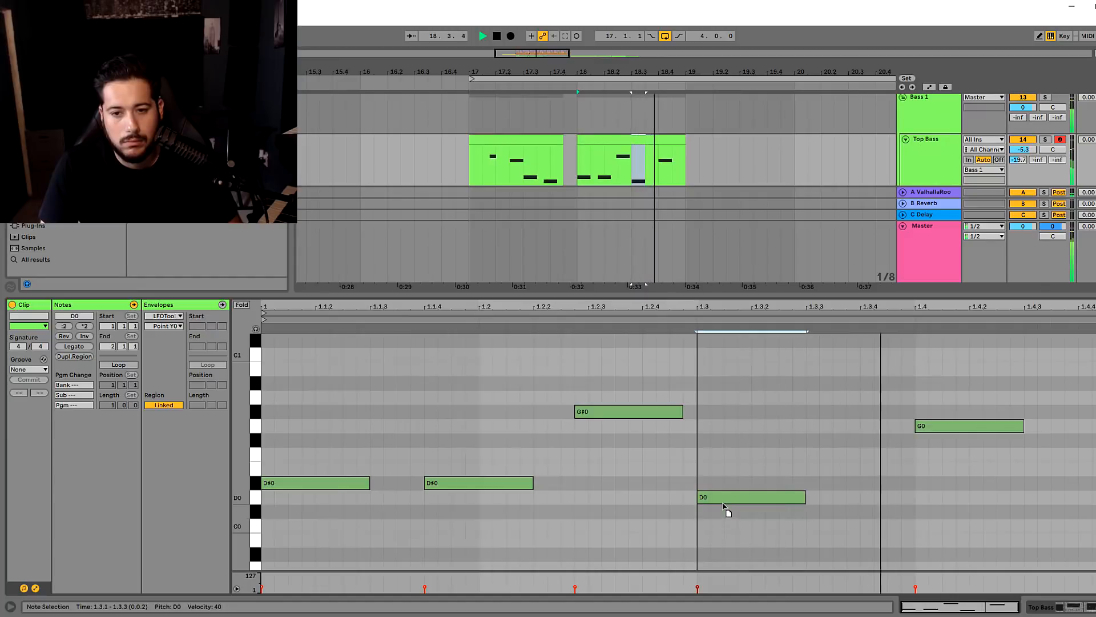
drag(945, 427, 957, 502)
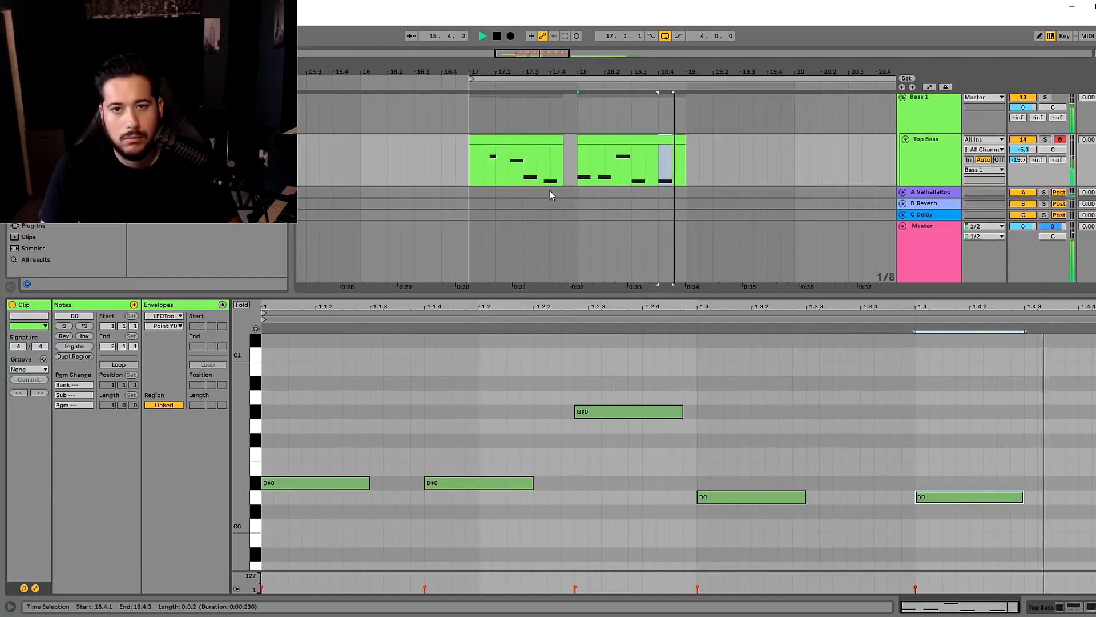
key(space)
drag(963, 497, 901, 502)
drag(651, 297, 649, 527)
key(space)
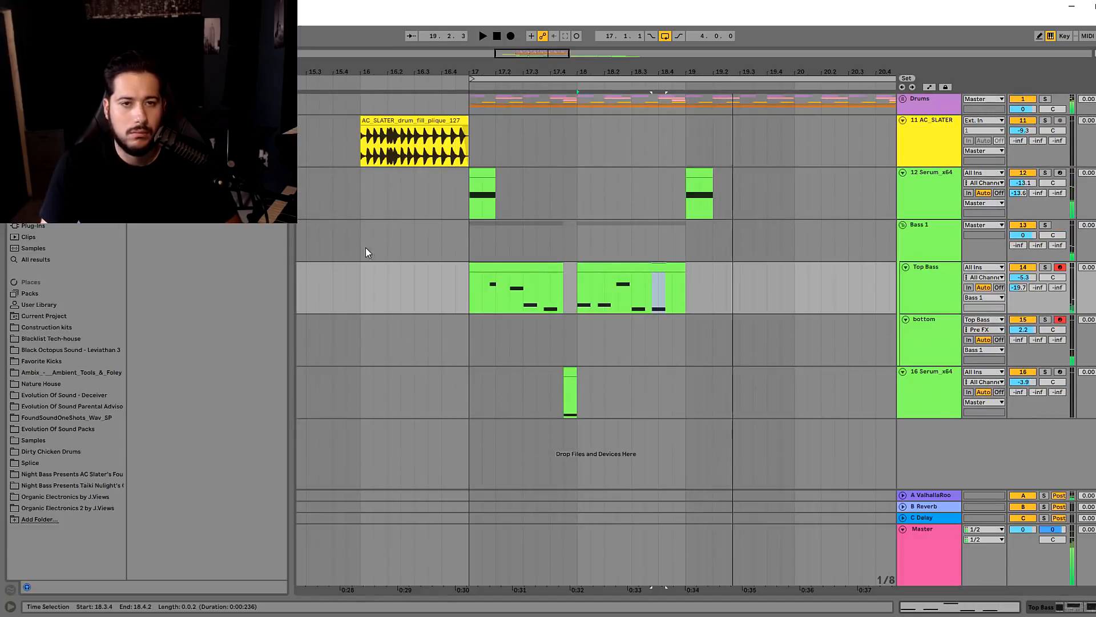
Play the arrangement from 16.1.1 and raise the Top Bass track volume to -2.0 dB in the mixer
click(360, 156)
key(Tab)
key(space)
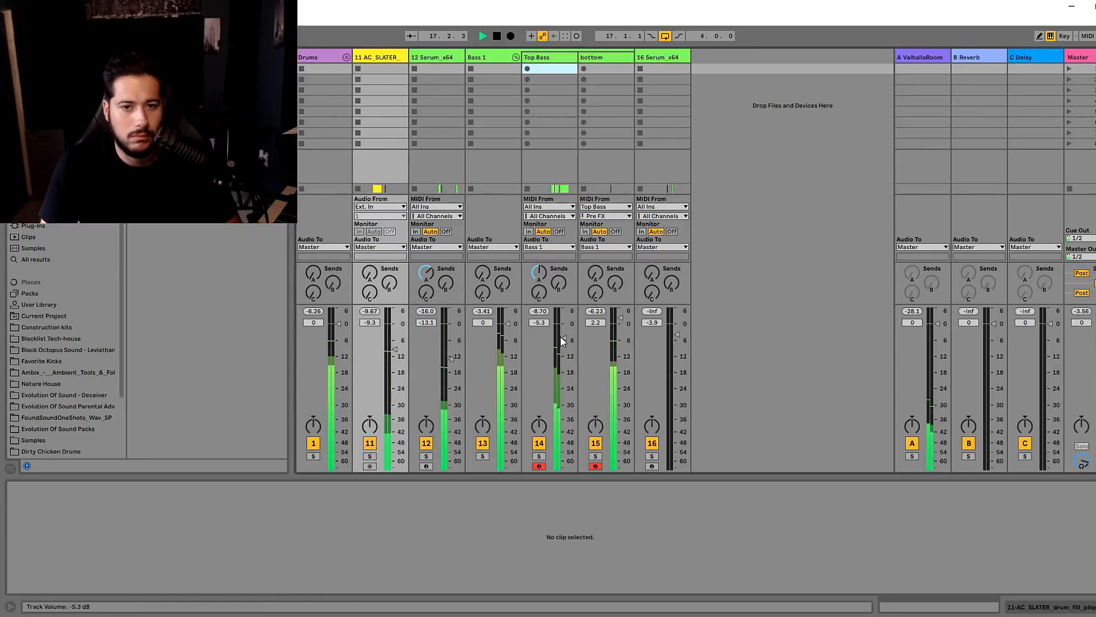
drag(560, 341, 564, 330)
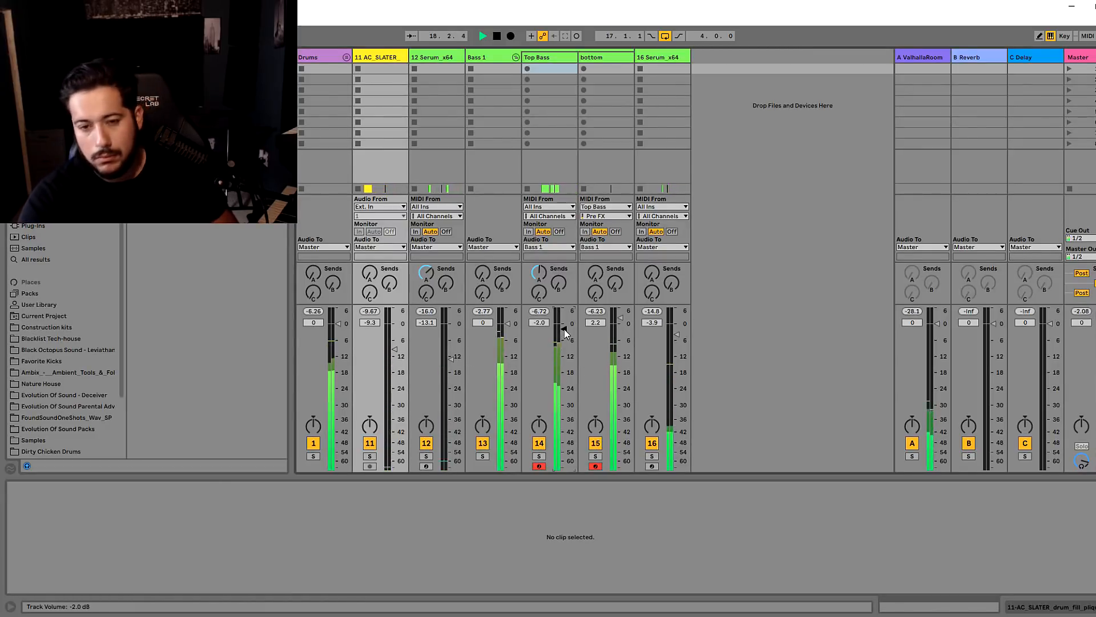
key(Tab)
key(space)
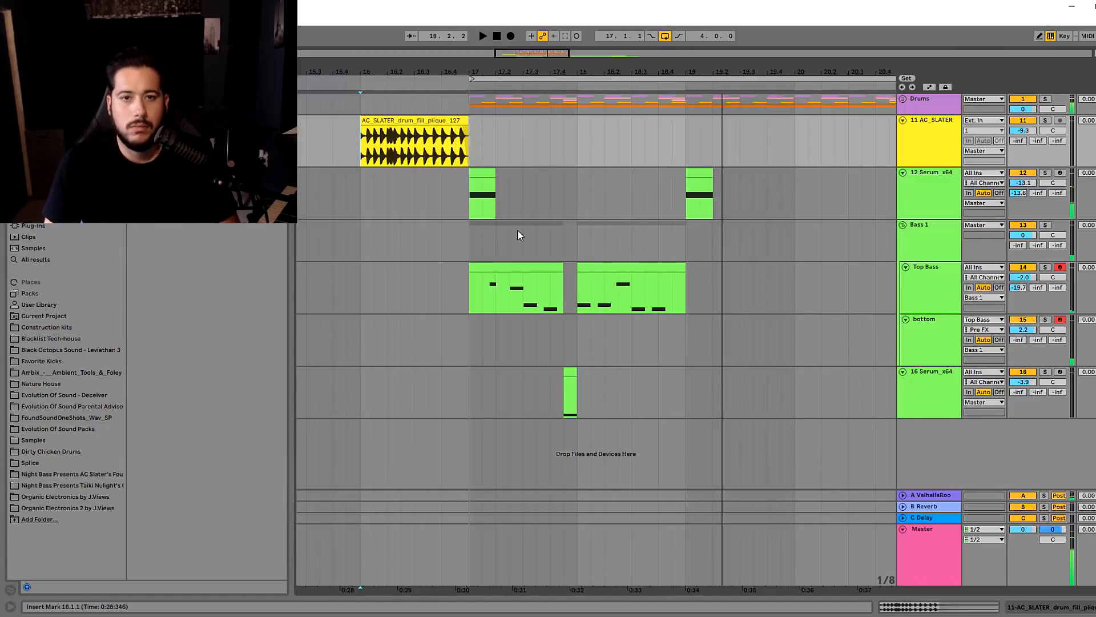
Play the arrangement from 17.1.1 and open the short clip on the 16 Serum track
click(469, 195)
key(space)
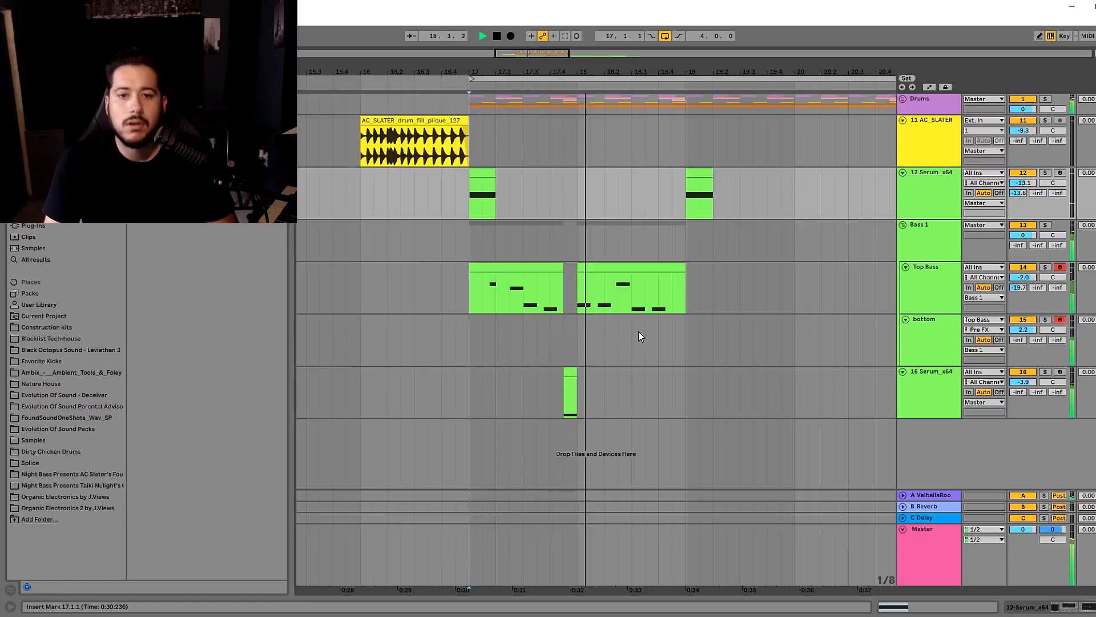
click(569, 372)
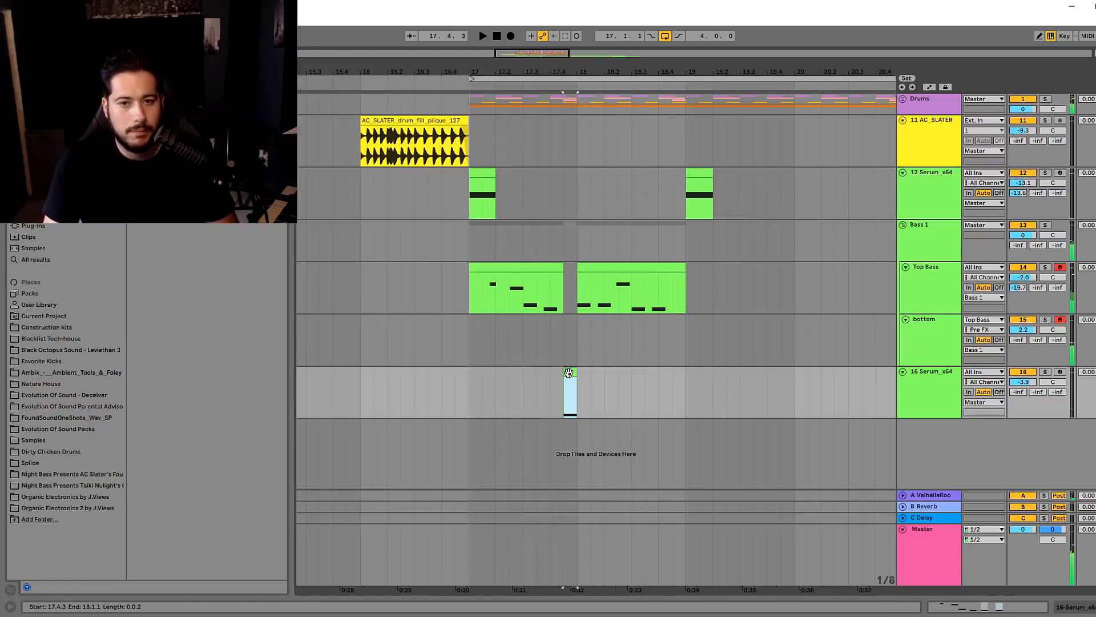
double_click(568, 372)
Solo the 16 Serum track, open its Serum instrument and load the preset WUB - Old Womp
double_click(952, 333)
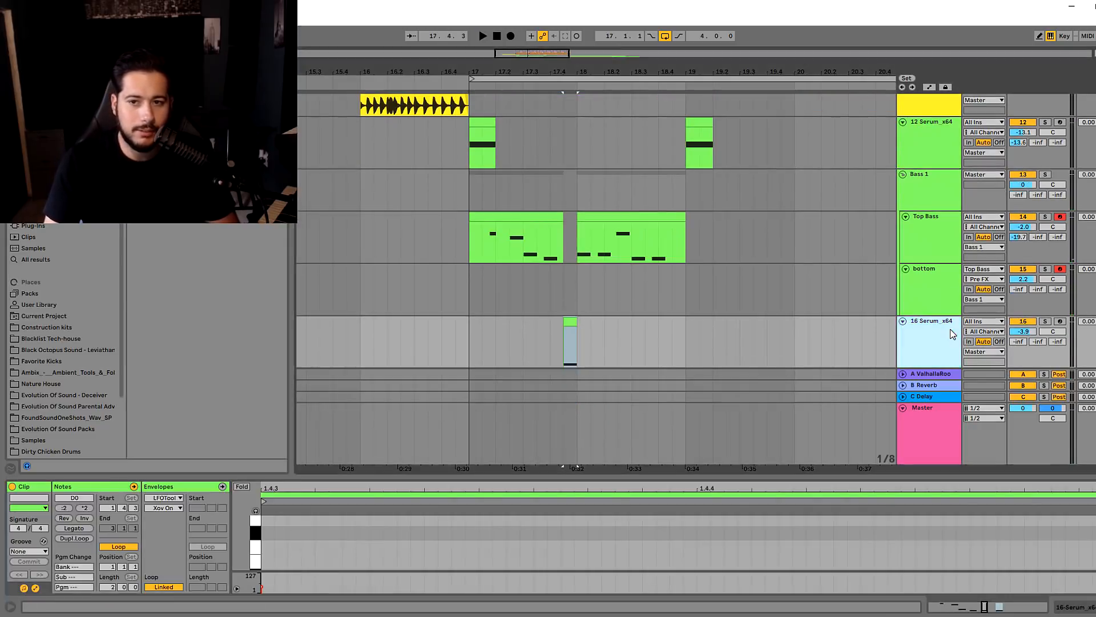
click(1044, 320)
key(space)
click(38, 486)
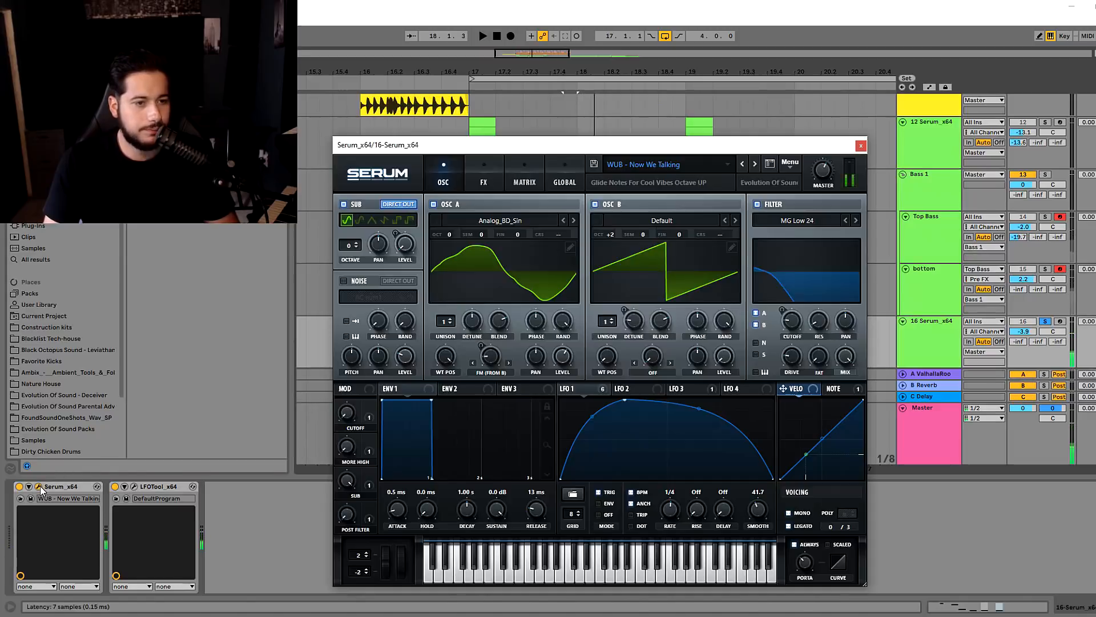
click(757, 163)
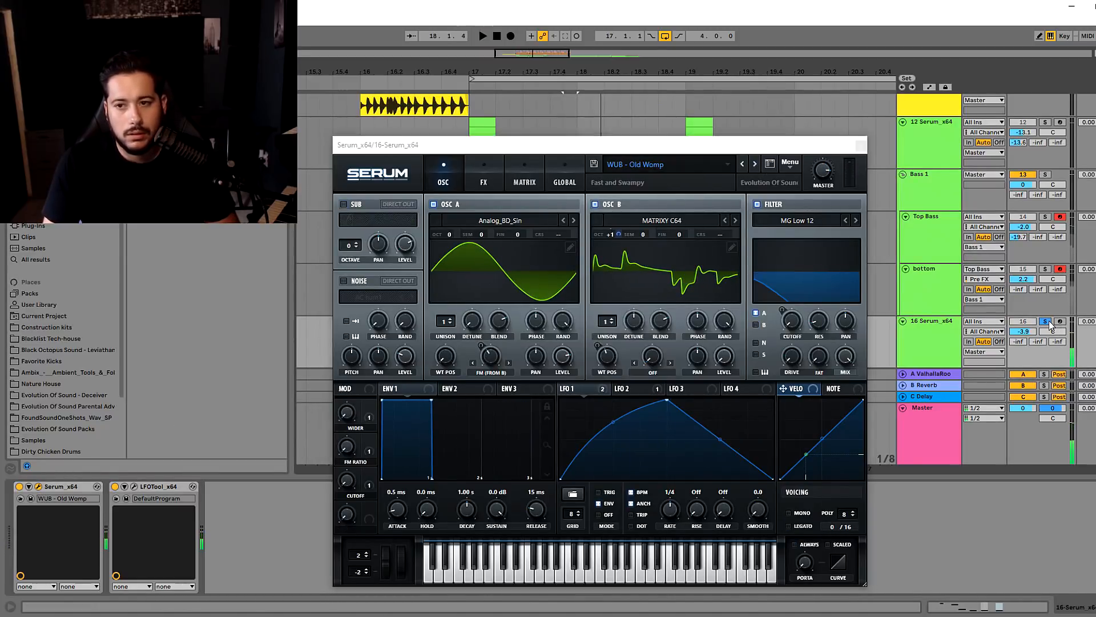
Unsolo the 16 Serum track, close its instrument window and shorten the first 12 Serum clip to end at 17.1.3
click(860, 145)
key(space)
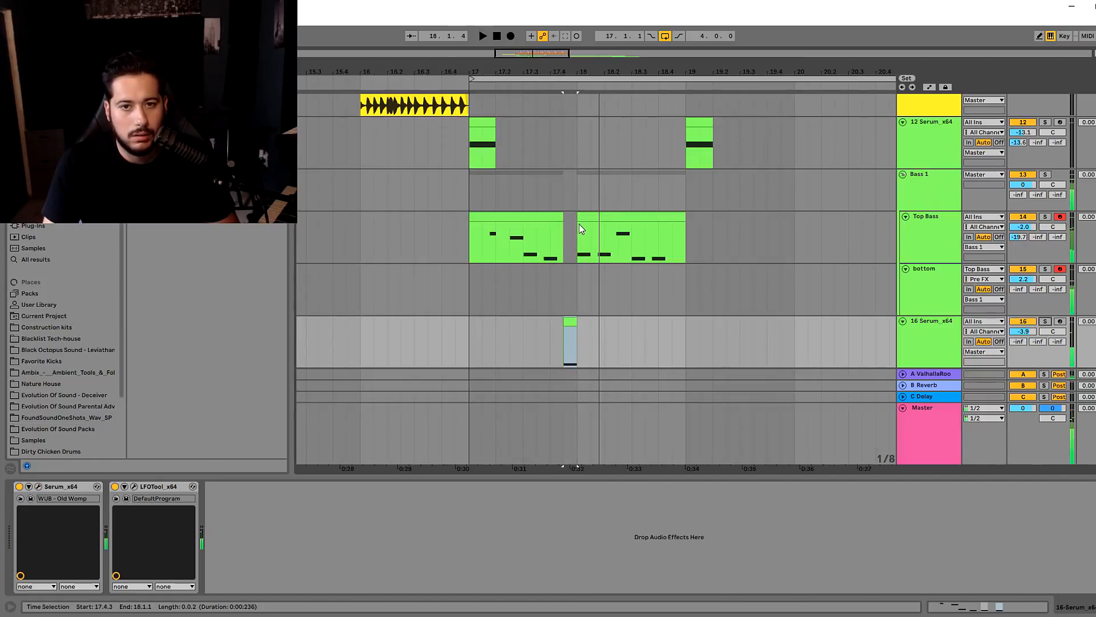
click(405, 128)
key(space)
click(489, 125)
drag(470, 130, 481, 144)
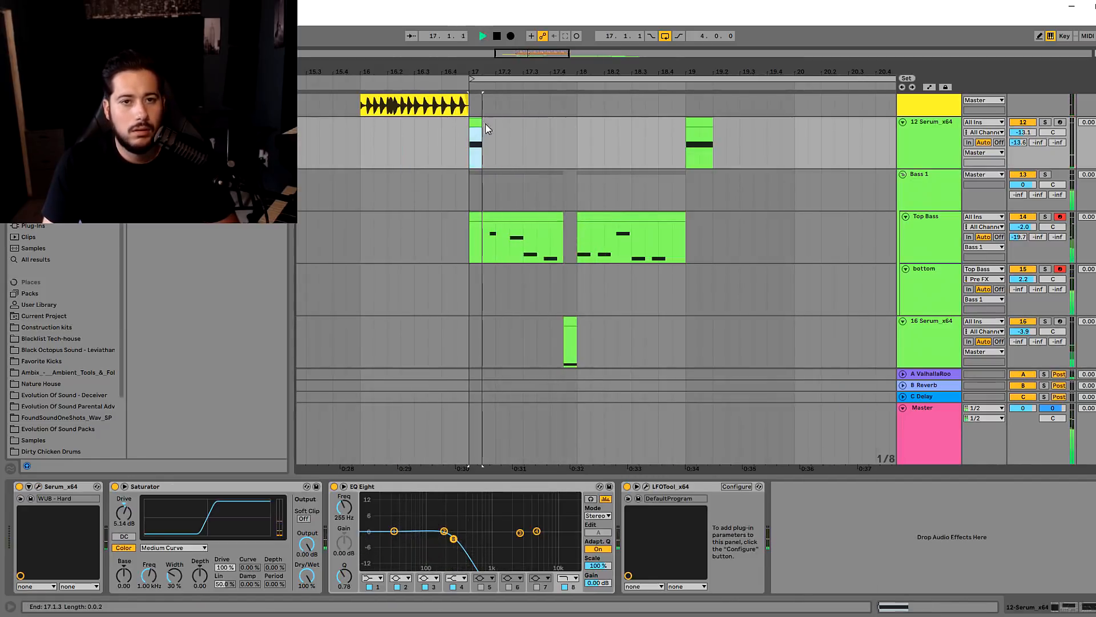
Play from 16.1.3, check the 12 Serum track's Serum instrument and set its EQ Eight low-pass band to 3.03 kHz with Q 1.15
key(space)
click(376, 142)
key(space)
double_click(936, 150)
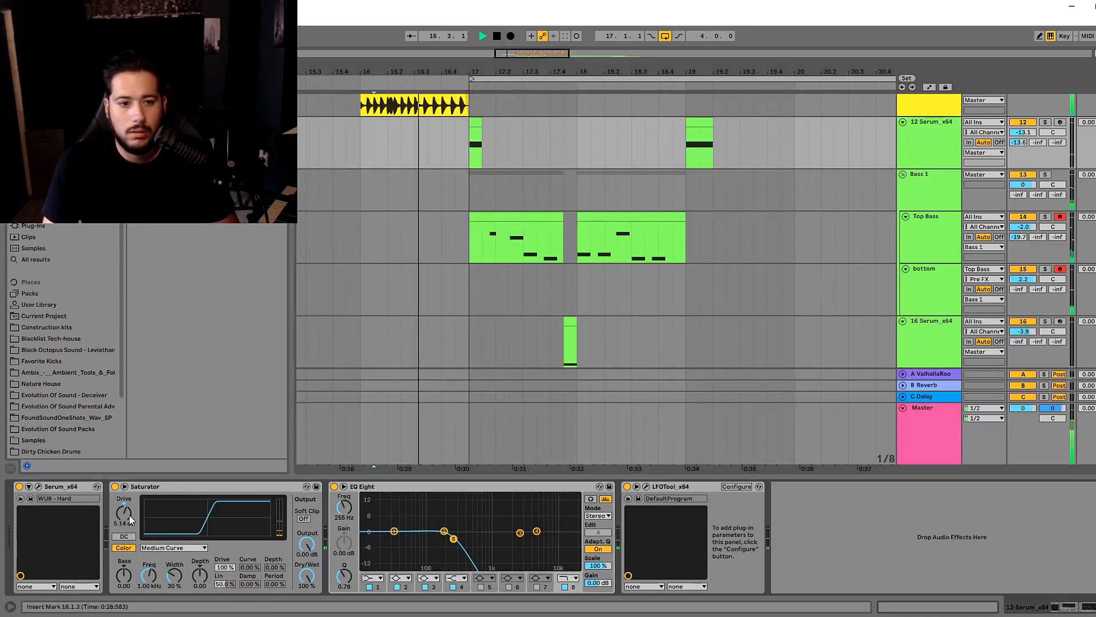
click(38, 487)
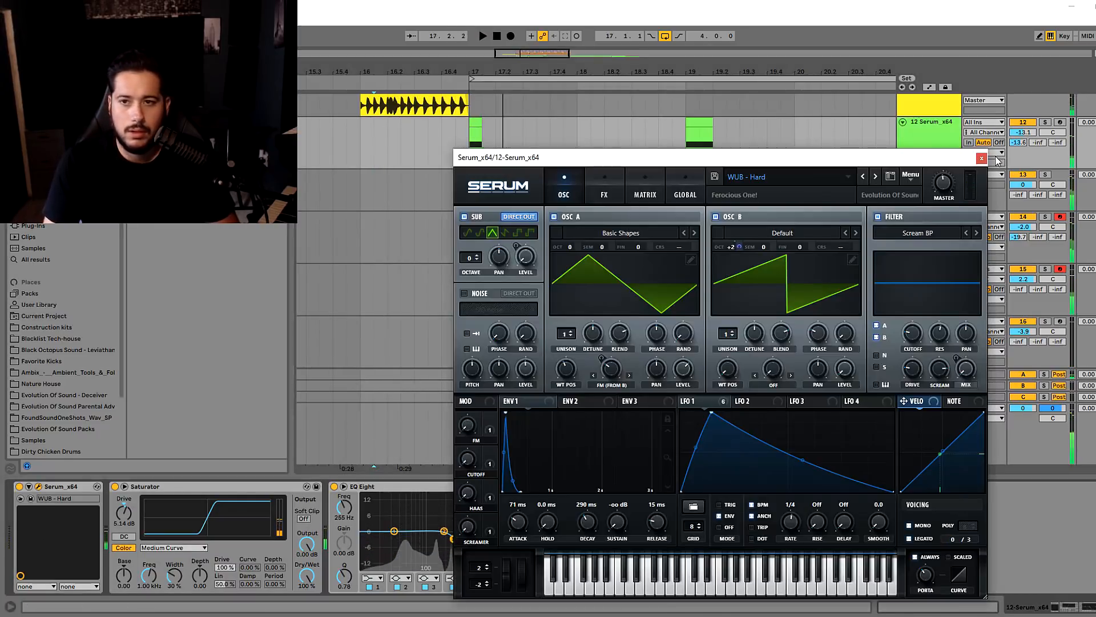
click(982, 158)
key(space)
drag(452, 540, 522, 533)
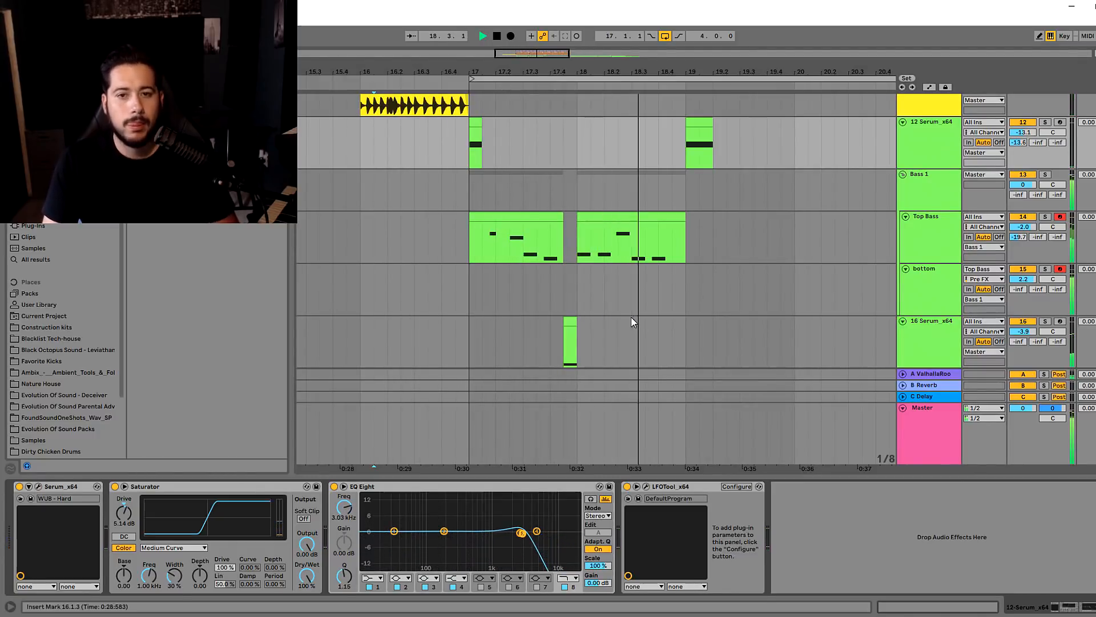
Raise the second note in the second Top Bass clip to G0
scroll(632, 317, up, 2)
click(643, 260)
key(space)
drag(632, 477, 630, 288)
drag(495, 475, 491, 424)
key(space)
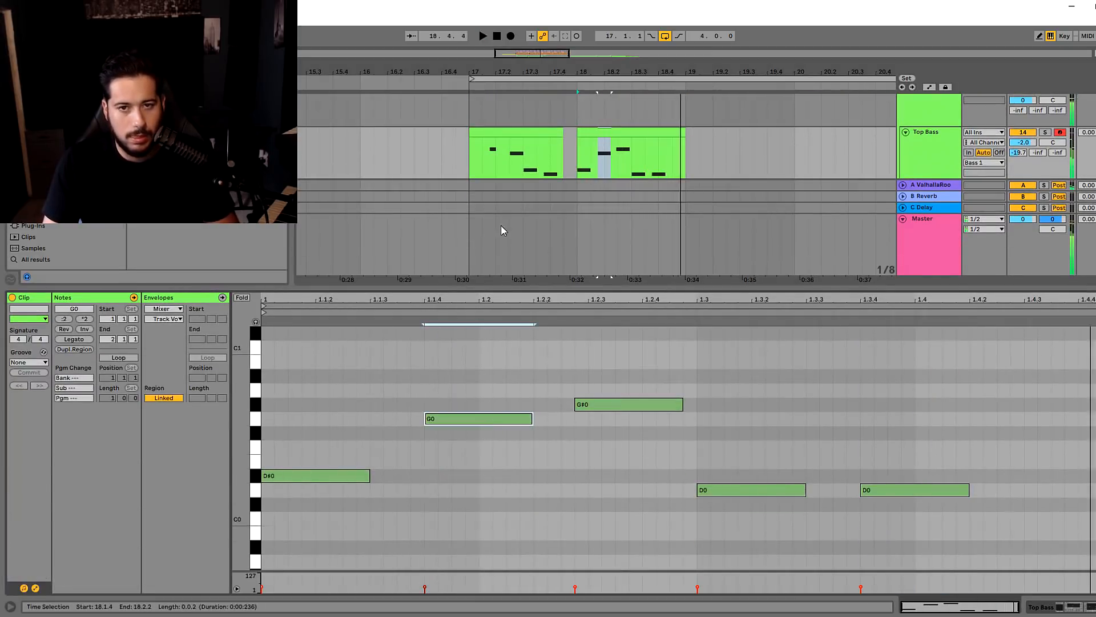
Play the arrangement from 17.1.1 and deactivate the 8 TAIKI_NULI and 9 Evolution O drum tracks
click(470, 181)
click(605, 131)
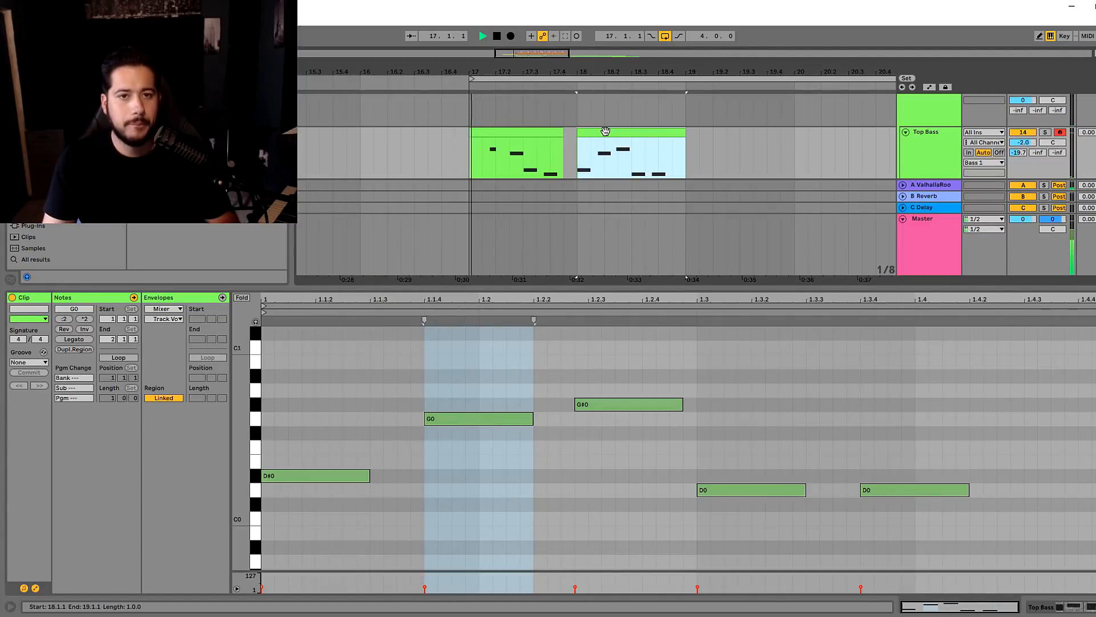
scroll(625, 151, up, 10)
key(space)
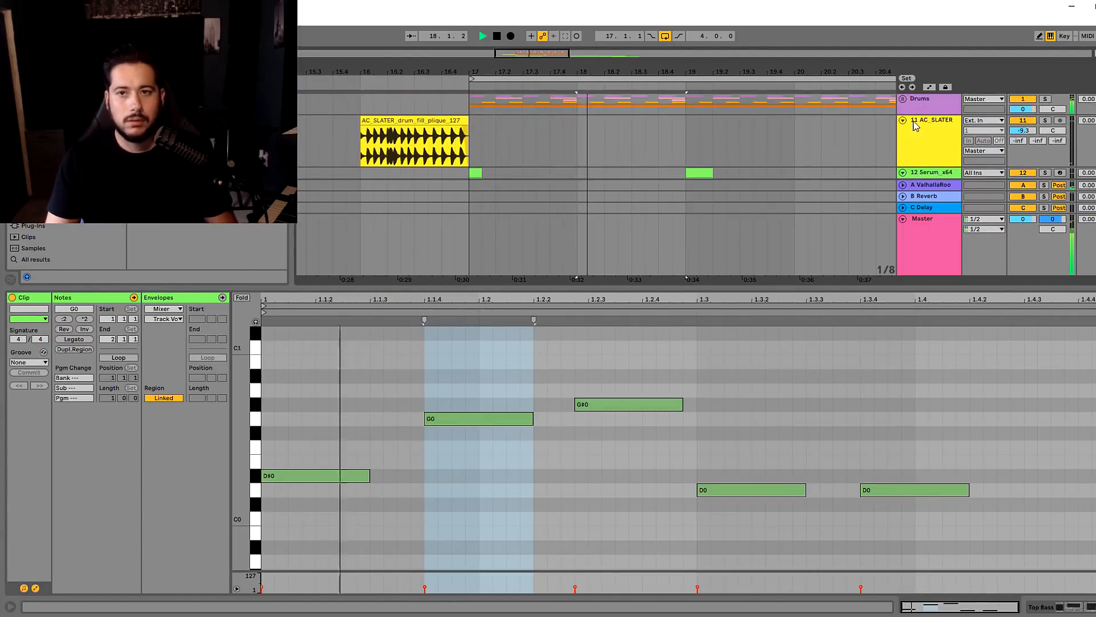
scroll(745, 128, down, 3)
drag(691, 287, 653, 577)
click(906, 184)
scroll(1006, 371, down, 2)
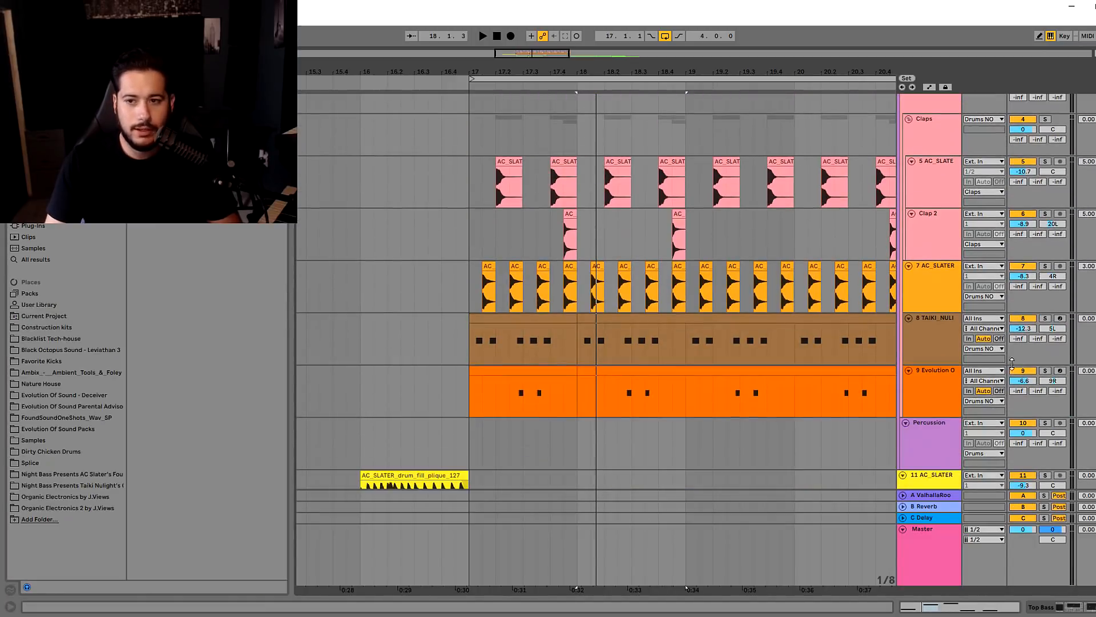
click(1025, 329)
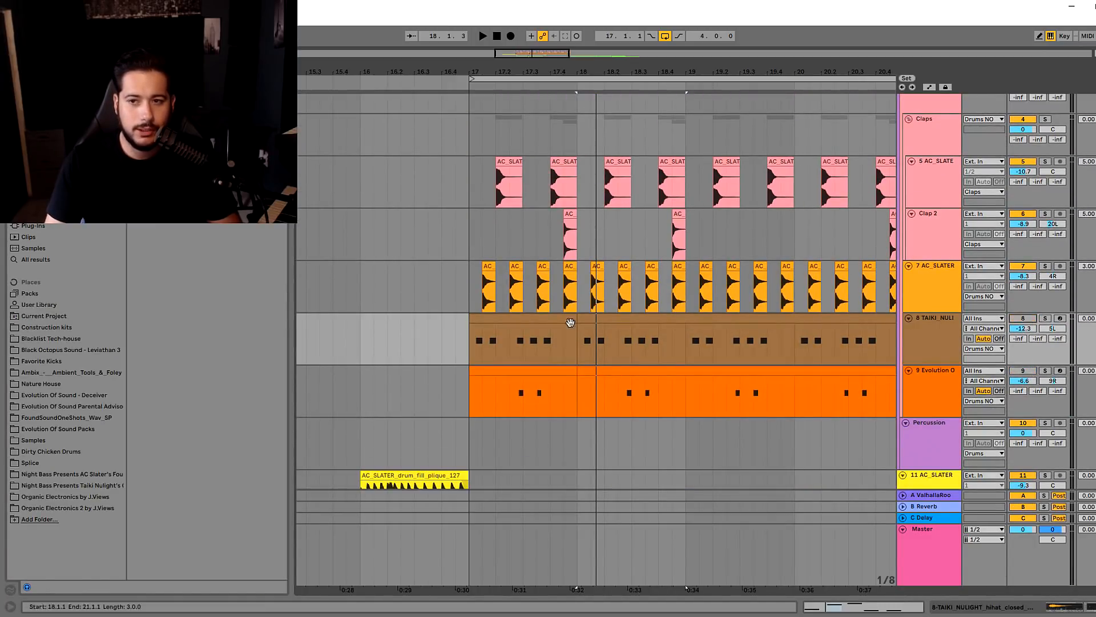
Play the arrangement from 16.1.1 and switch on Ozone 9 on the Master track
click(361, 289)
key(space)
scroll(361, 285, down, 3)
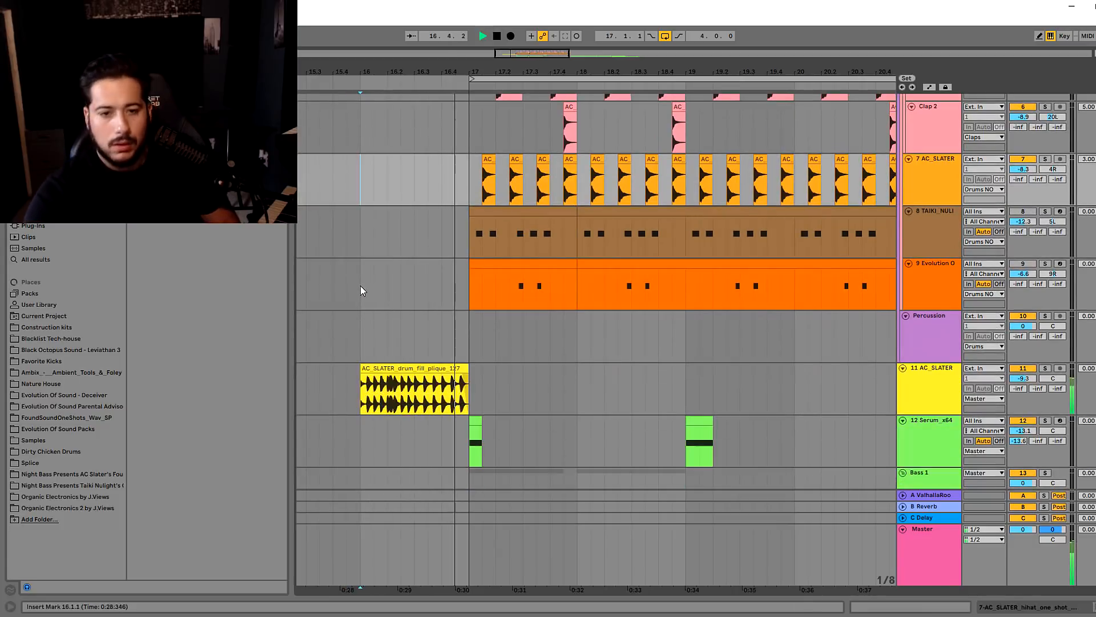
double_click(913, 530)
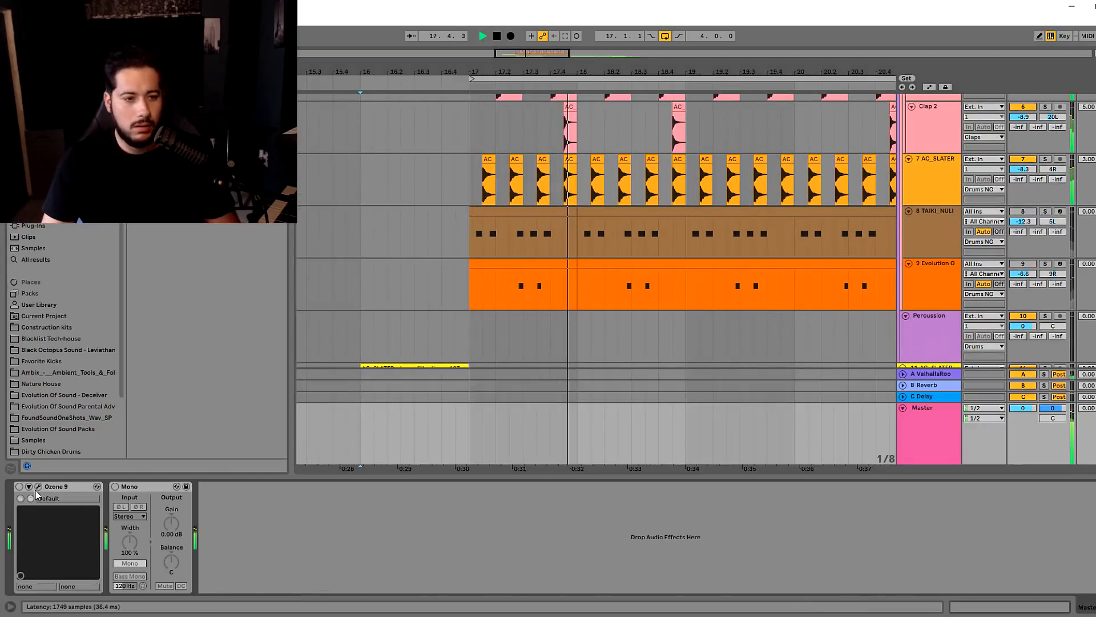
scroll(663, 309, down, 3)
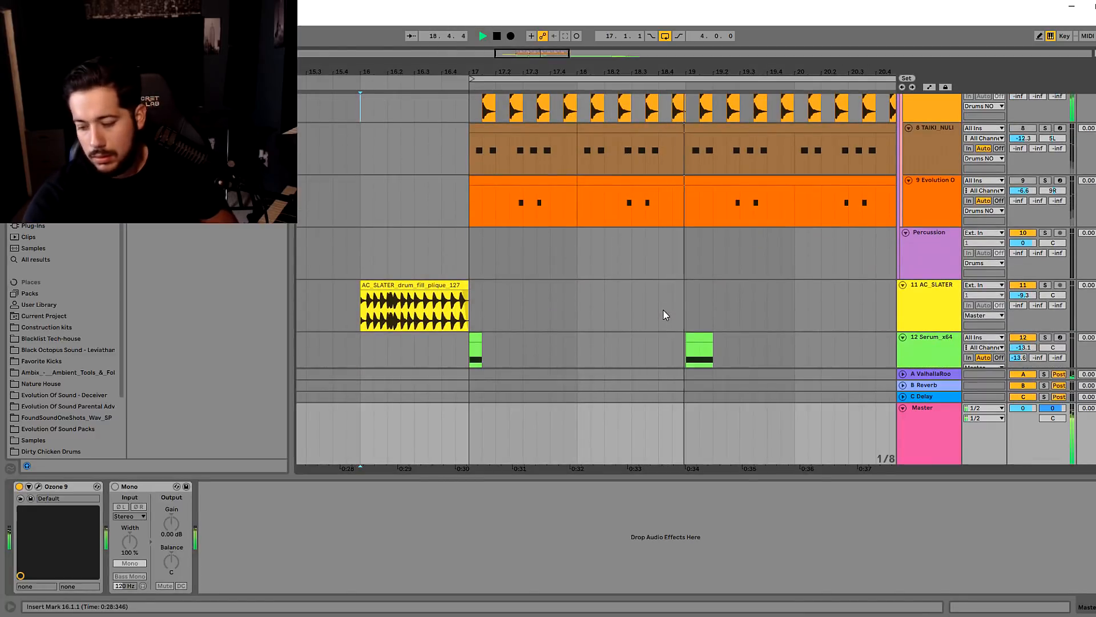
Play the arrangement from 16.2.1 and select the first Top Bass clip while listening
scroll(663, 309, down, 2)
click(392, 241)
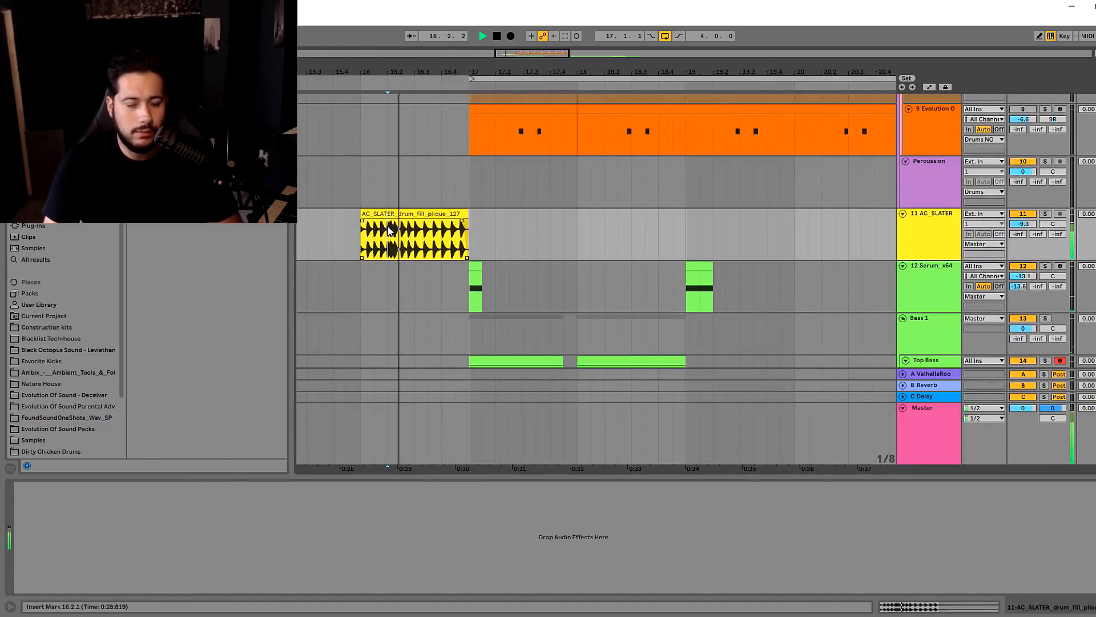
scroll(518, 247, down, 3)
click(532, 258)
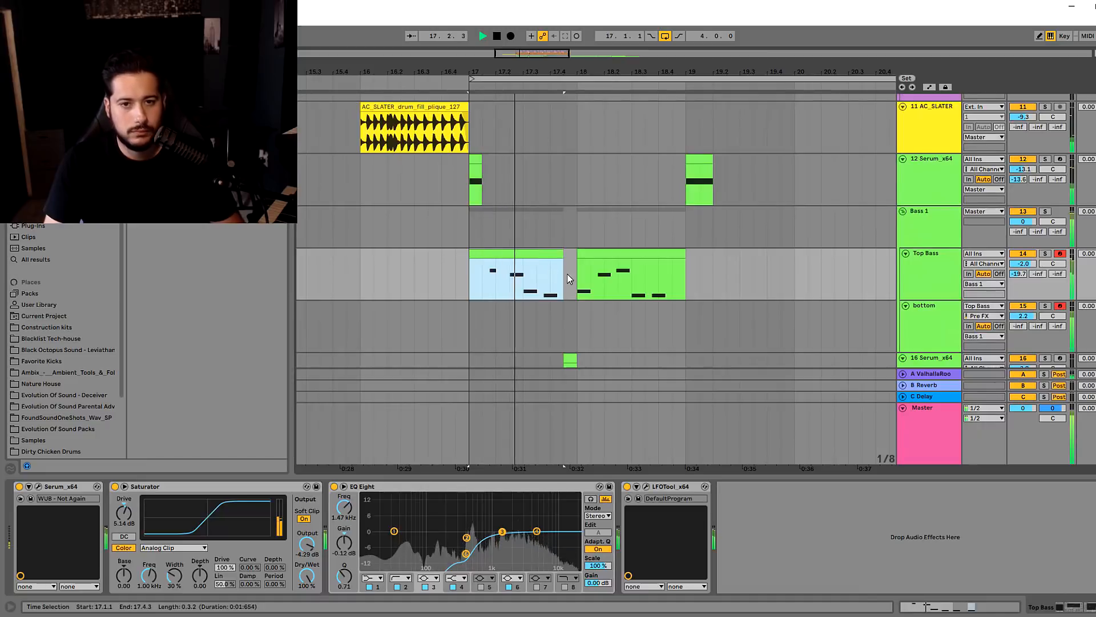
scroll(567, 273, down, 2)
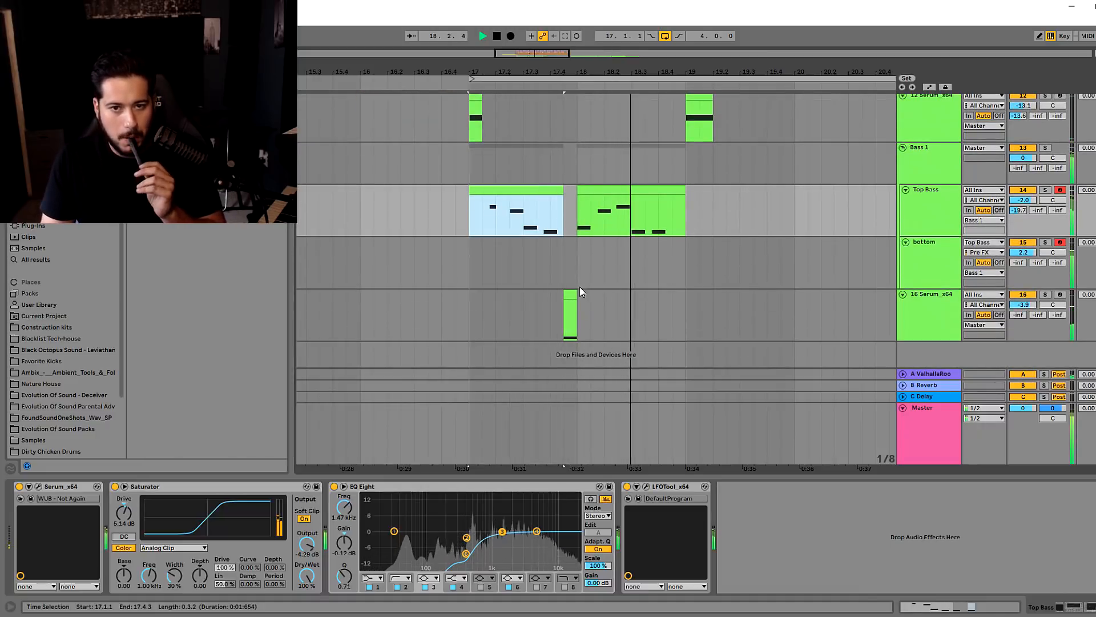
In the second Top Bass clip, turn off the grid and nudge the G#0 note to start slightly after 1.1.4
double_click(640, 211)
key(space)
right_click(406, 416)
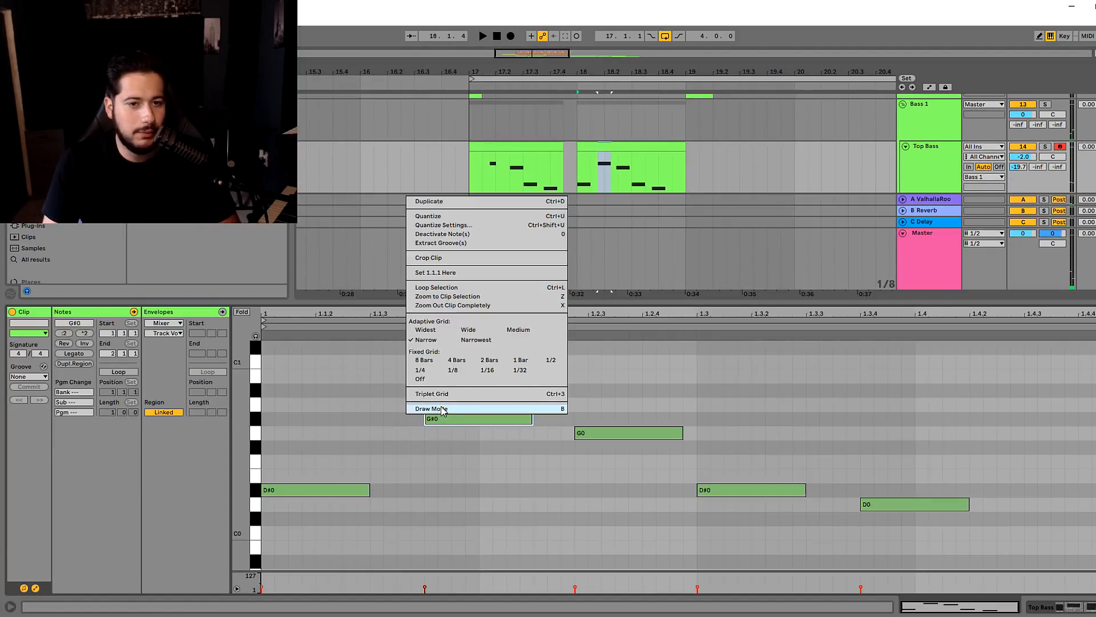
click(438, 379)
drag(448, 418, 448, 420)
key(space)
key(space)
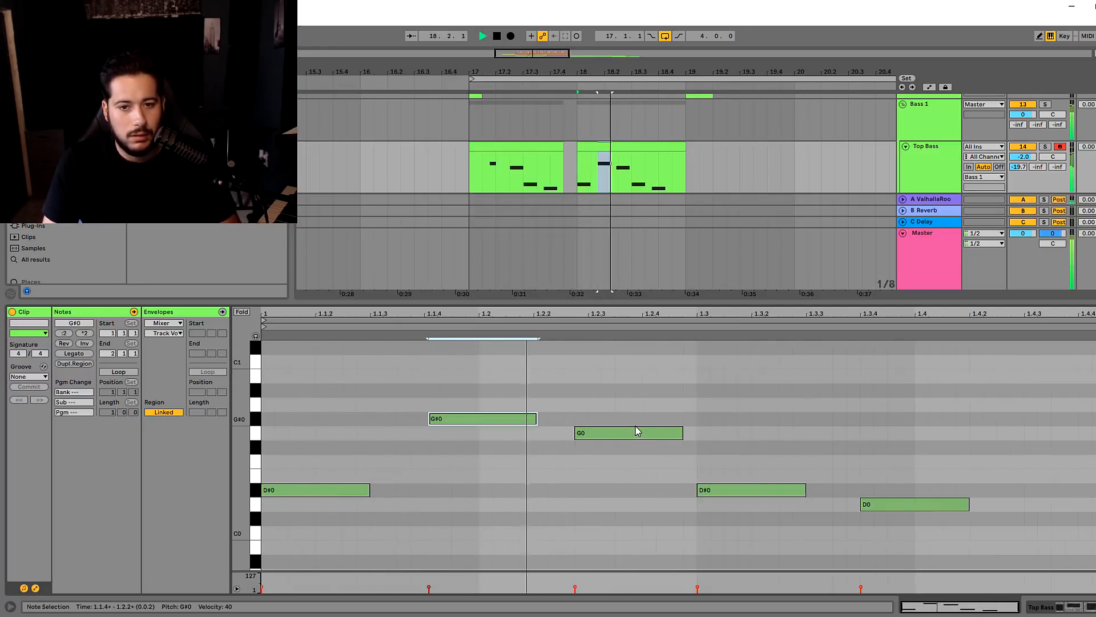
Raise the third note to G#0, start it slightly after 1.2.2, and keep the following D#0 note at 1.3.1
mouse_move(637, 432)
mouse_down()
mouse_move(628, 420)
mouse_move(638, 422)
mouse_up()
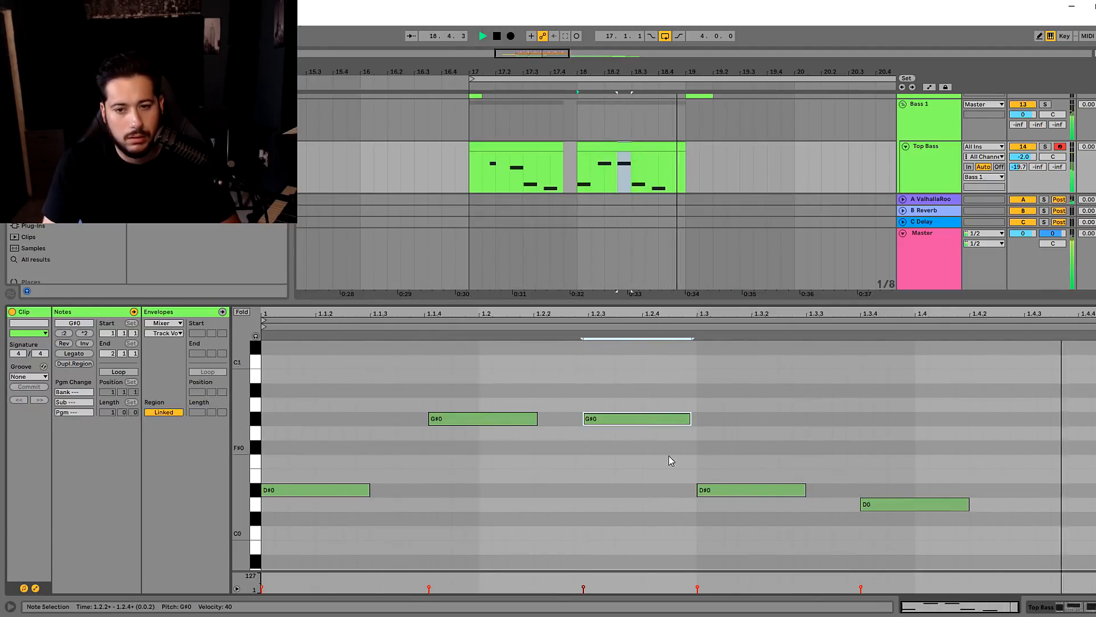
drag(726, 489, 765, 490)
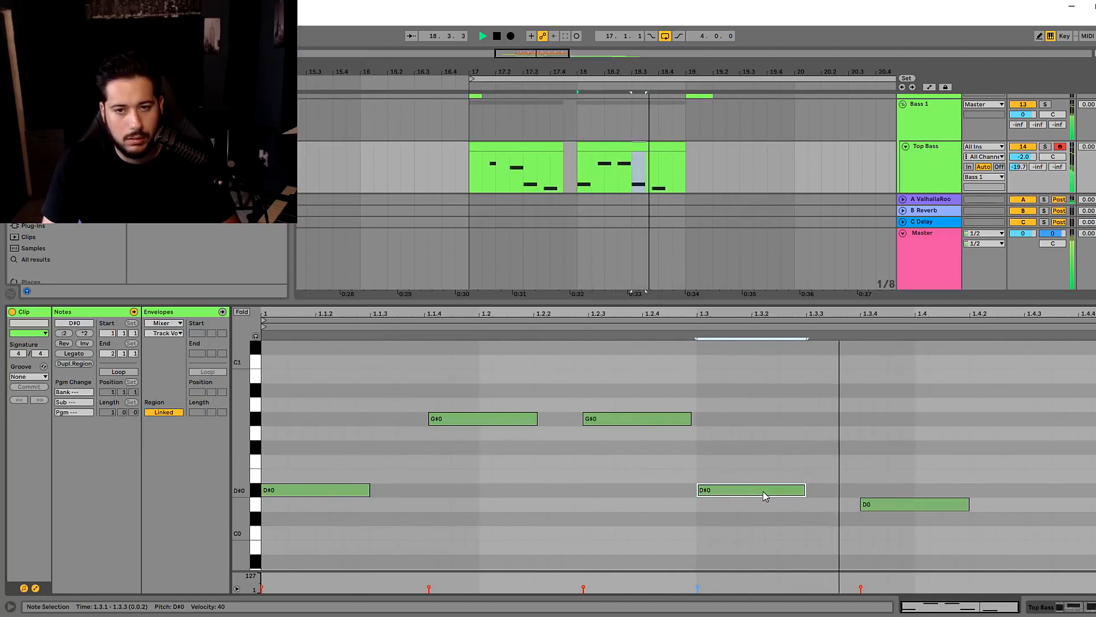
drag(709, 300, 697, 370)
Duplicate the two bars of bass clips from 17.1.1 to 19.1.1 across the 12 Serum to 16 Serum tracks
scroll(694, 342, up, 1)
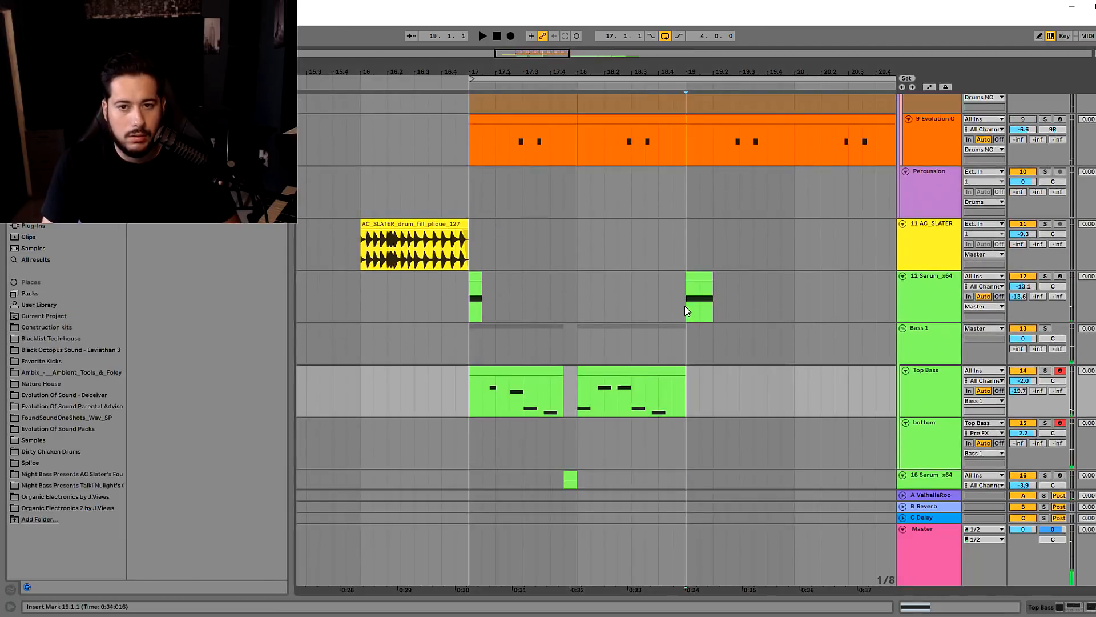
click(682, 306)
click(628, 326)
key(space)
scroll(674, 297, down, 2)
drag(683, 229, 472, 421)
key(ctrl+d)
Play the extended bassline from 16.1.1, starting with the drum fill
drag(557, 53, 539, 53)
click(369, 194)
key(space)
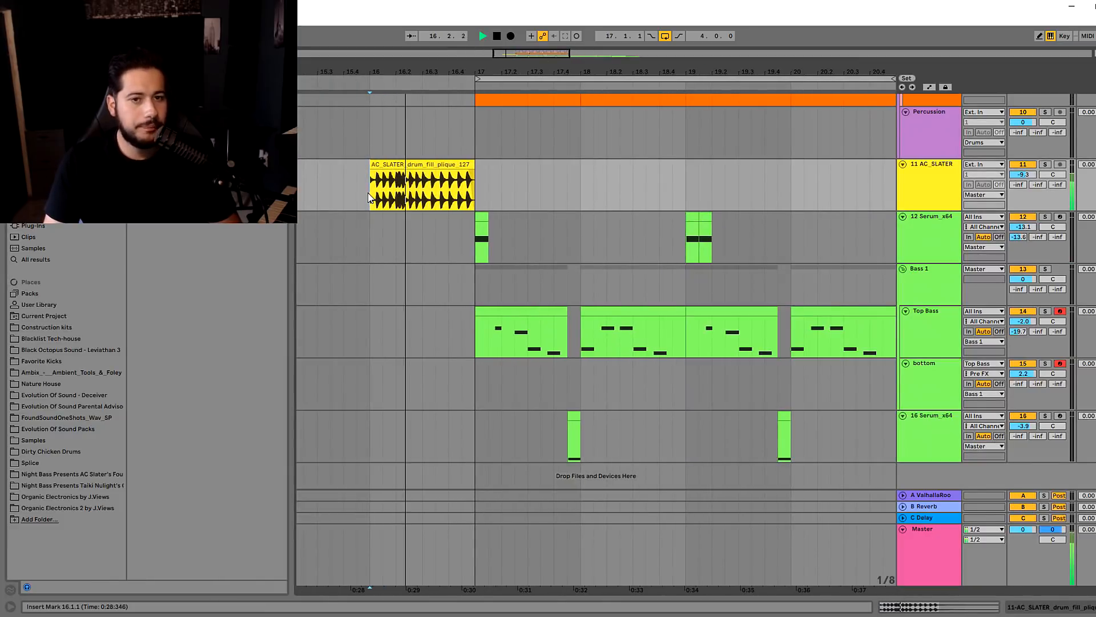
scroll(514, 240, up, 2)
scroll(515, 239, down, 2)
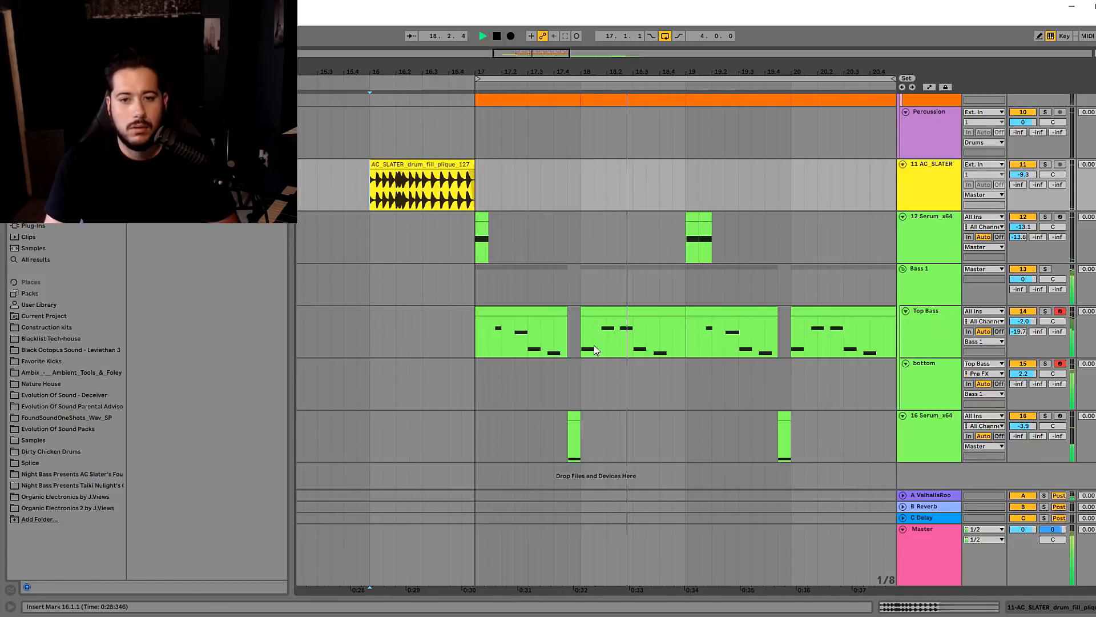
Solo the 16 Serum track, move the LFO 1 peak earlier in its Serum instrument, and unsolo the track
click(575, 423)
key(space)
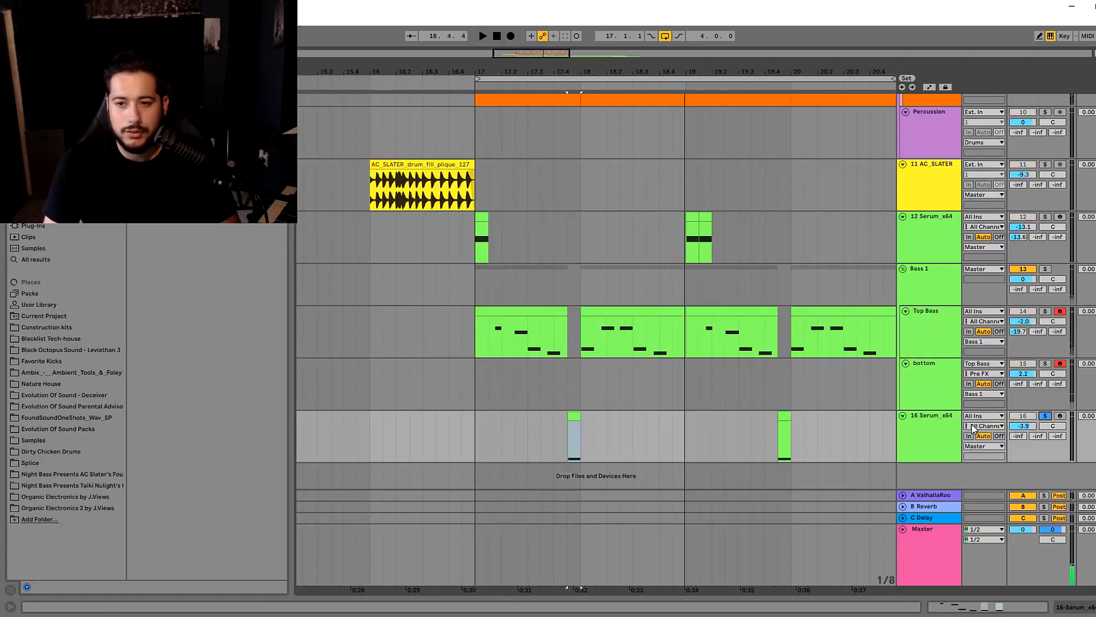
click(946, 432)
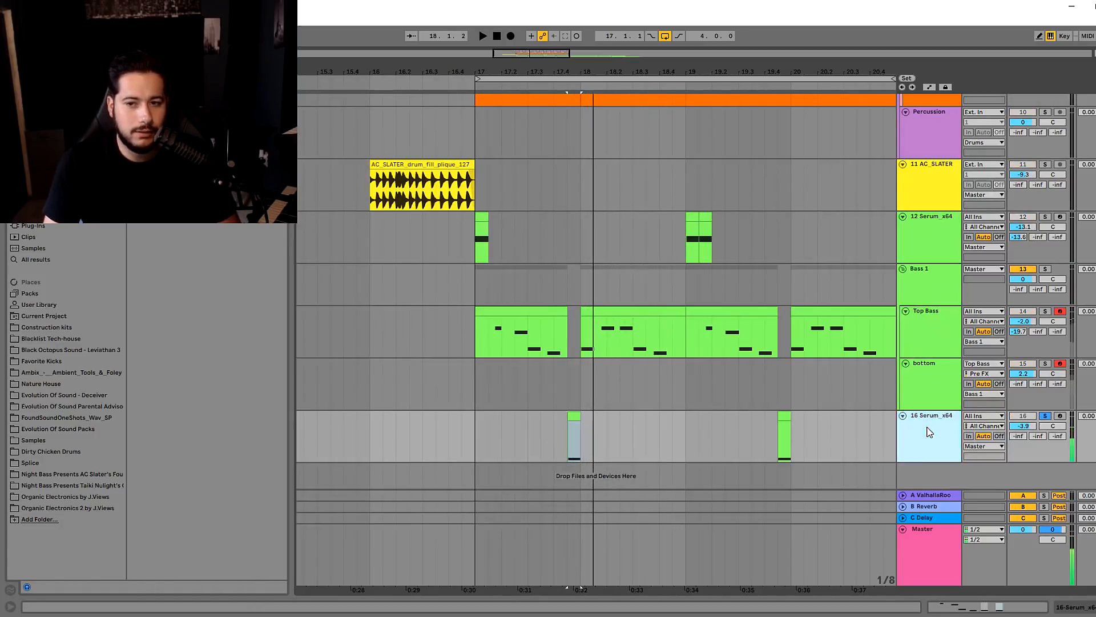
double_click(933, 421)
click(38, 486)
drag(667, 399, 604, 400)
key(space)
click(1045, 321)
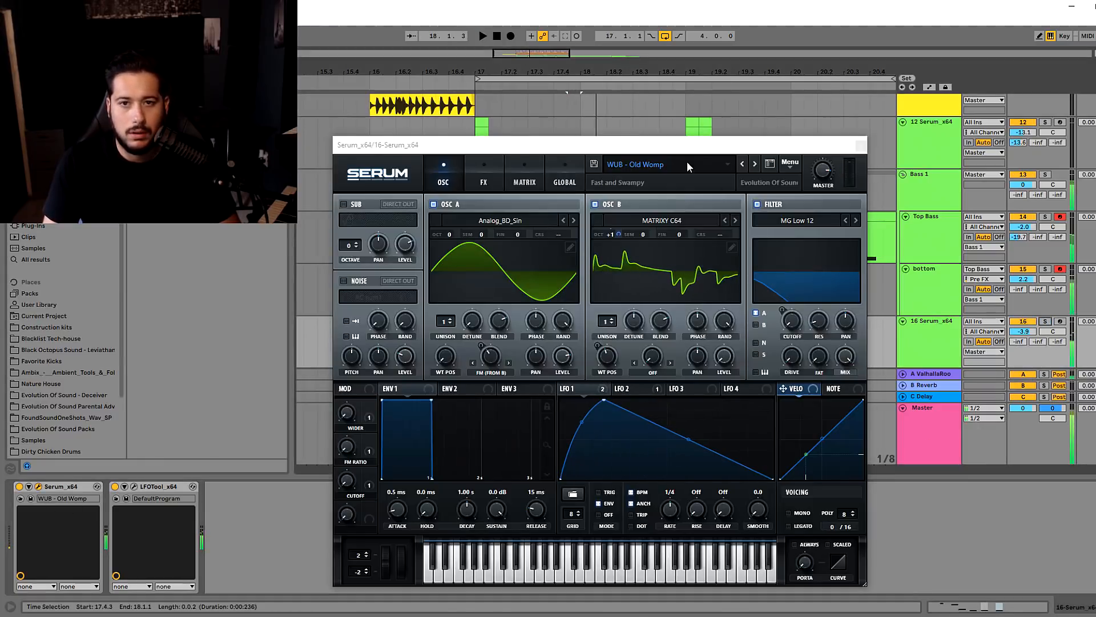
Raise the 16 Serum track volume to 2.8 dB and play the arrangement through the bar 19 transition
key(space)
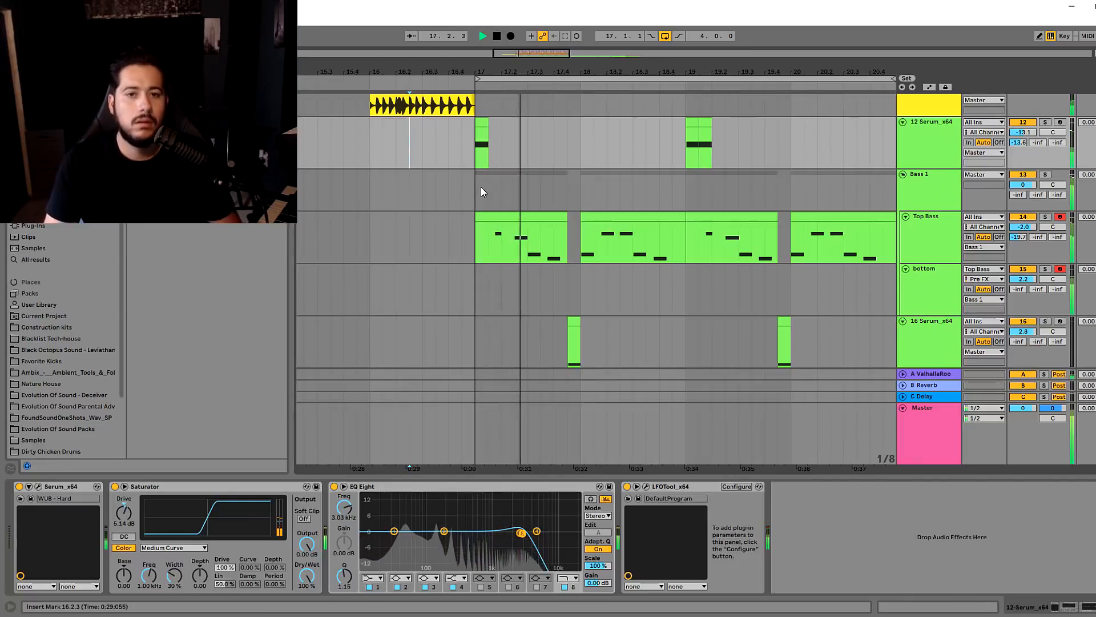
click(652, 224)
click(678, 264)
scroll(677, 264, up, 1)
key(space)
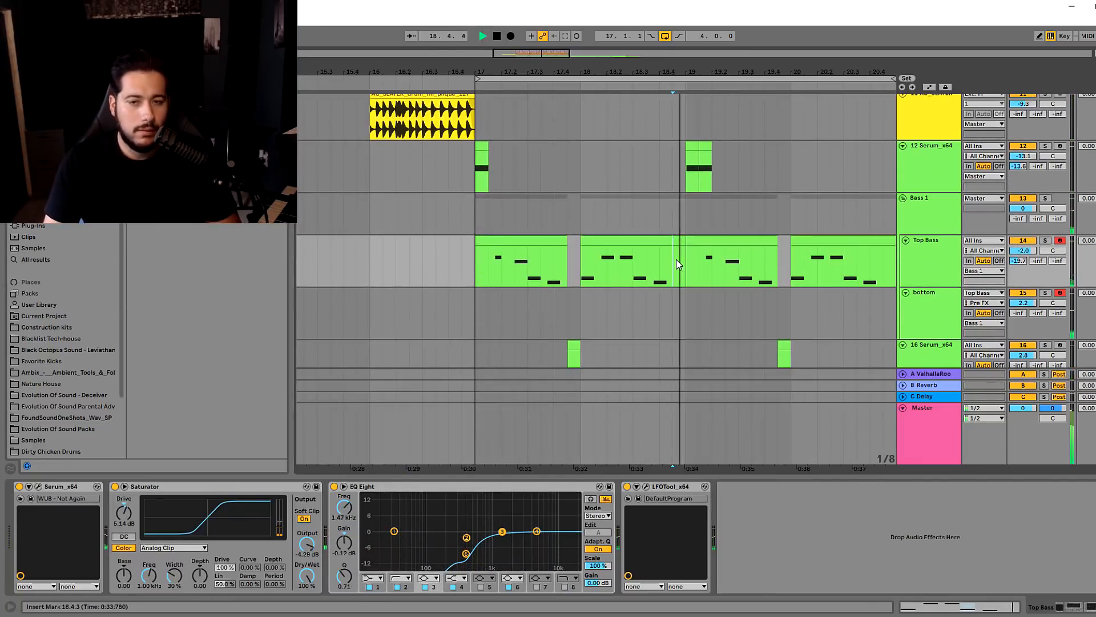
click(660, 229)
key(space)
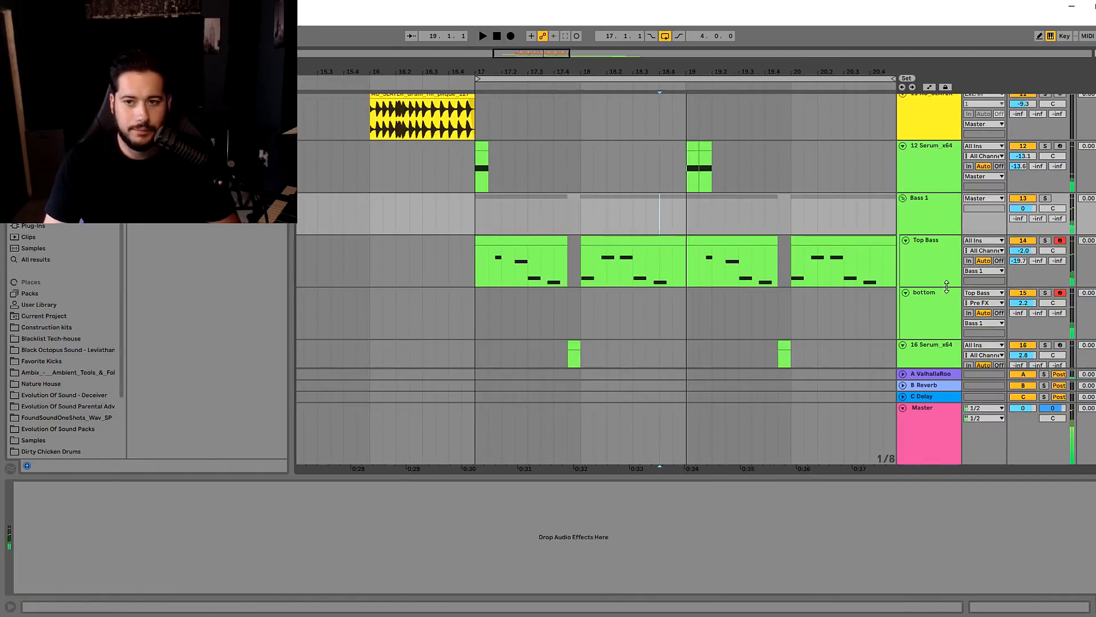
Select 18.4.3 to 19.1.1 in the arrangement and insert a MIDI track named SERUM below the 16 Serum track
click(936, 304)
scroll(934, 307, down, 2)
click(680, 224)
click(945, 222)
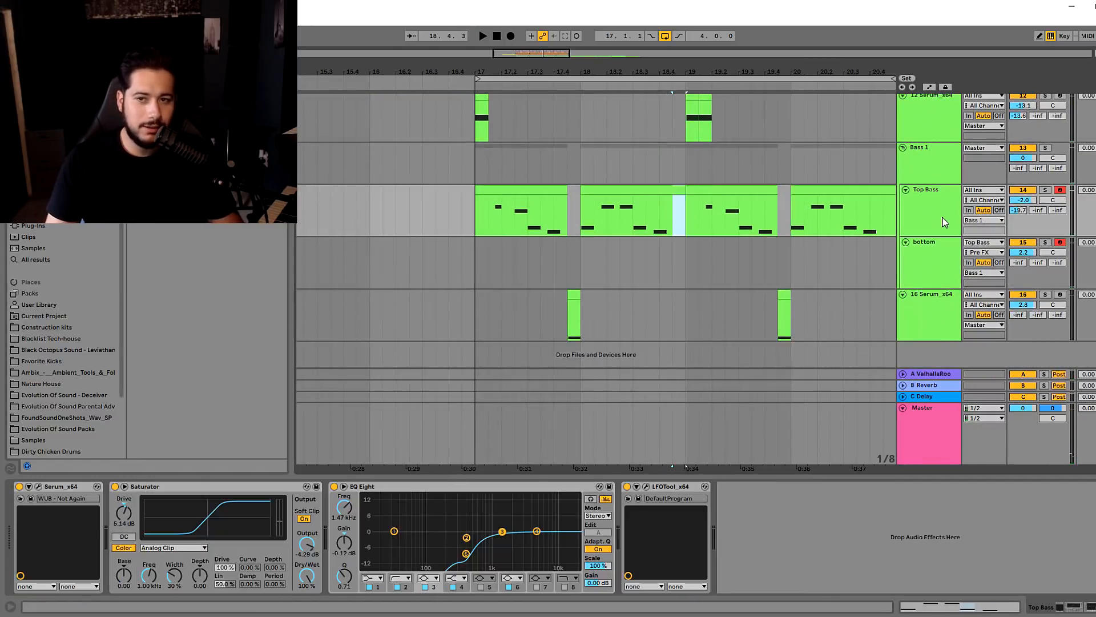
click(929, 301)
key(ctrl+shift+t)
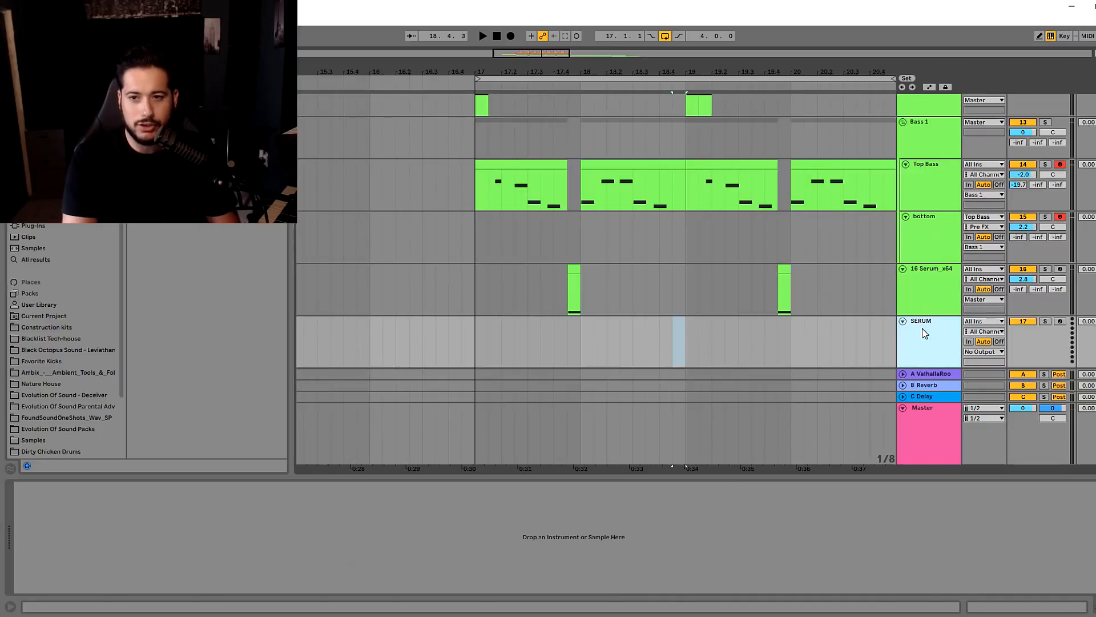
Find the Serum_x64 plug-in in the browser's plug-in collection and load it onto the new SERUM track
click(55, 229)
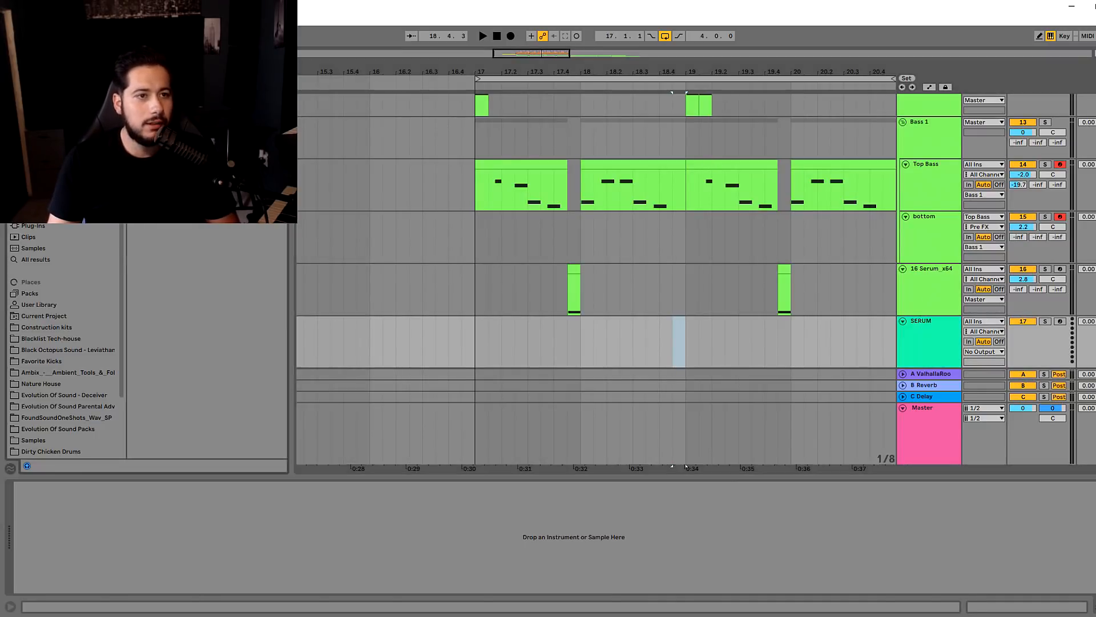
scroll(207, 342, down, 3)
scroll(173, 274, down, 5)
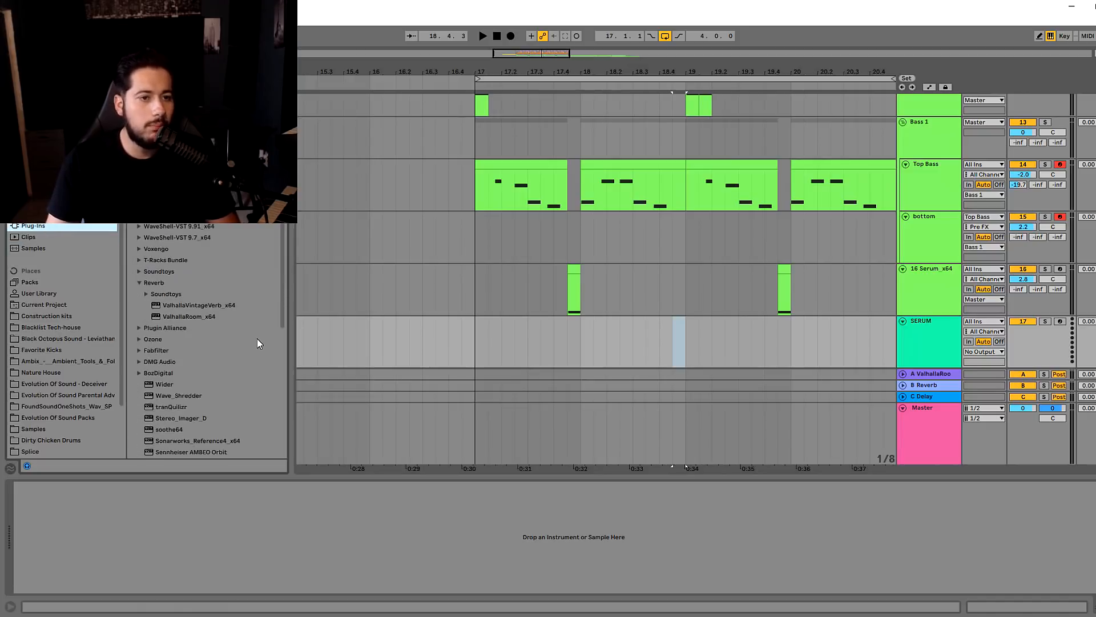
scroll(282, 319, down, 3)
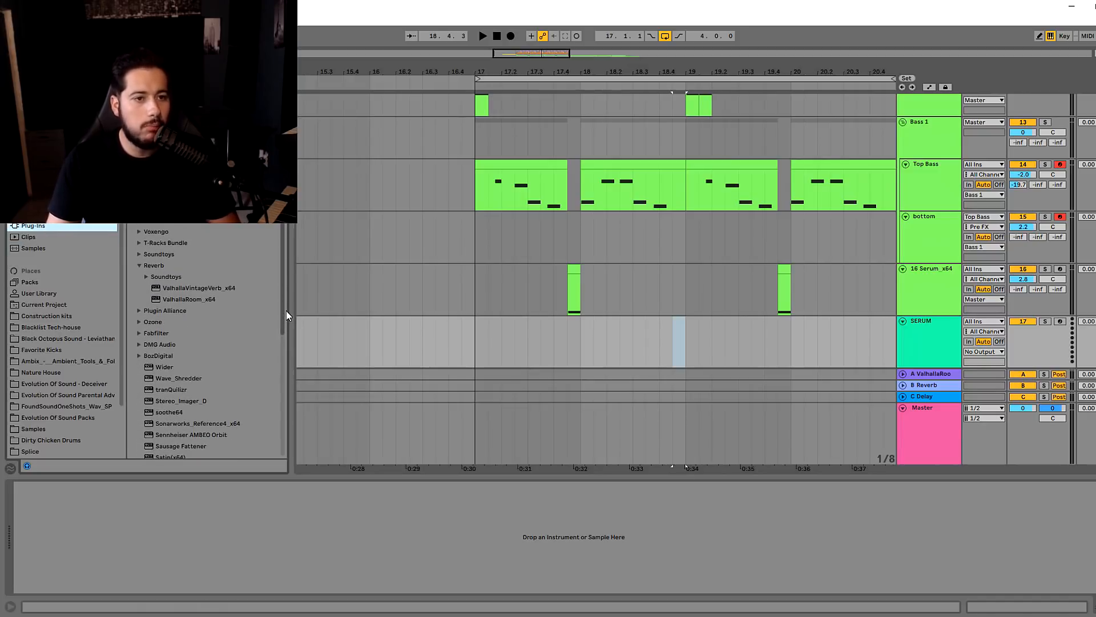
scroll(231, 360, down, 6)
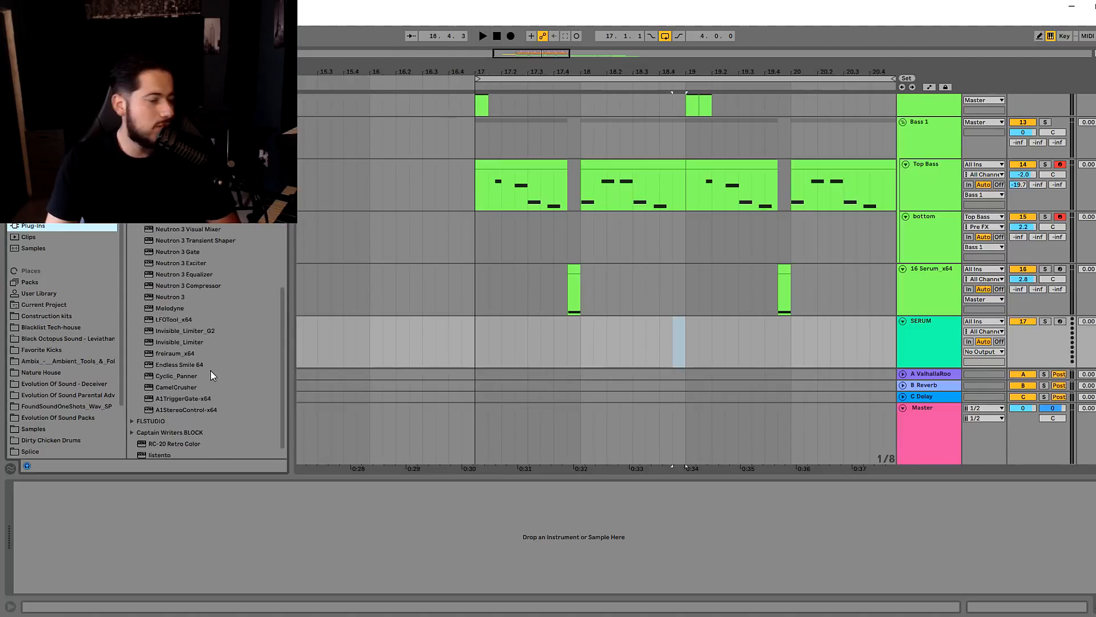
click(41, 192)
scroll(252, 234, down, 2)
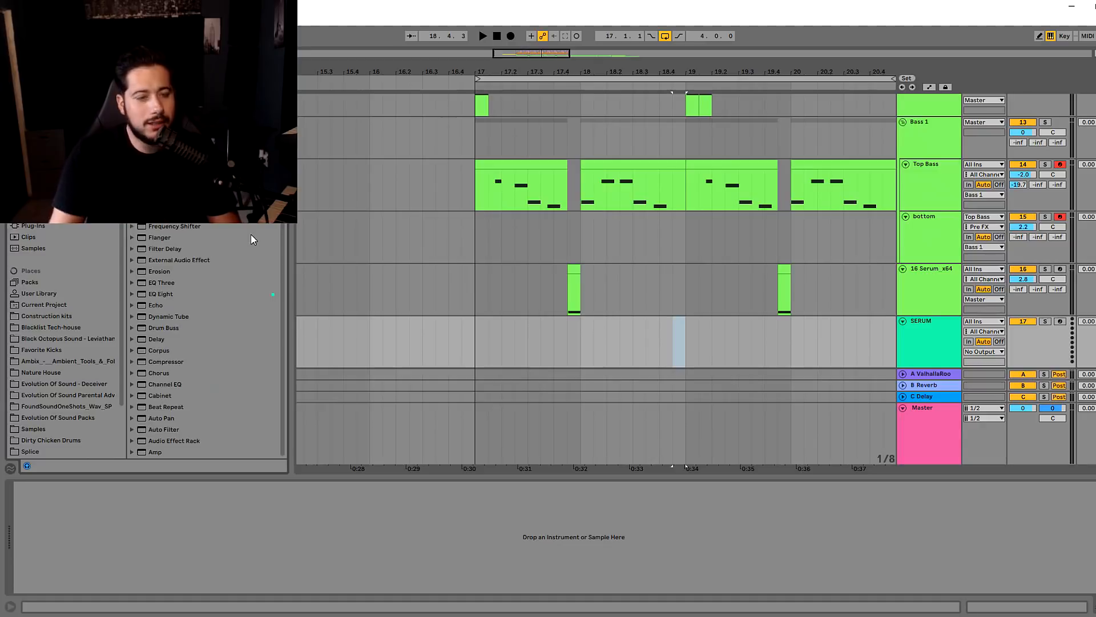
scroll(271, 244, up, 2)
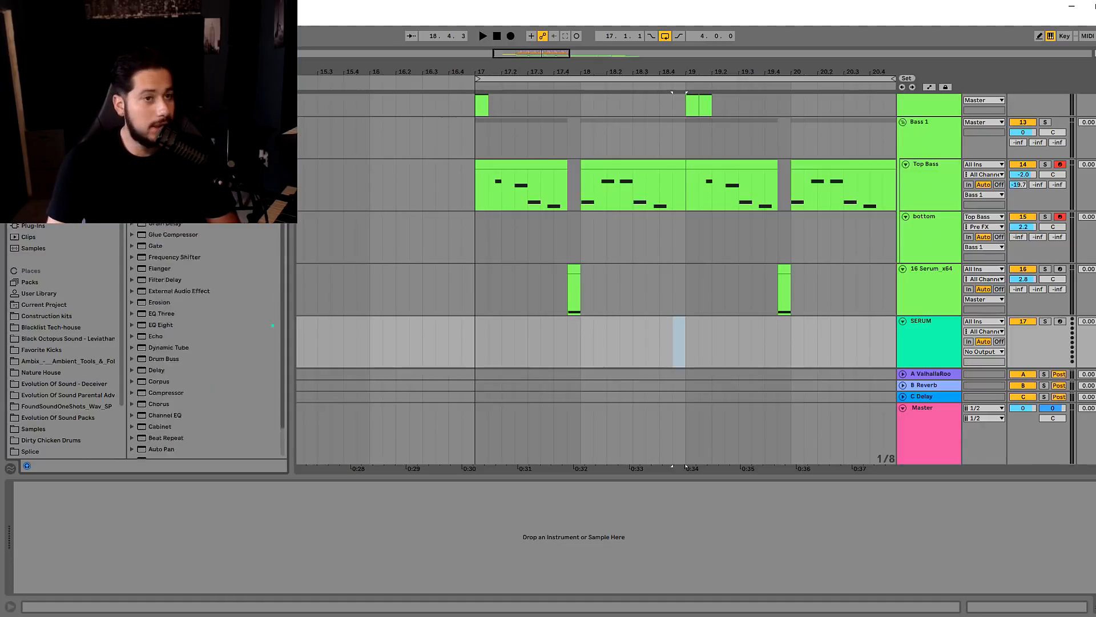
click(31, 226)
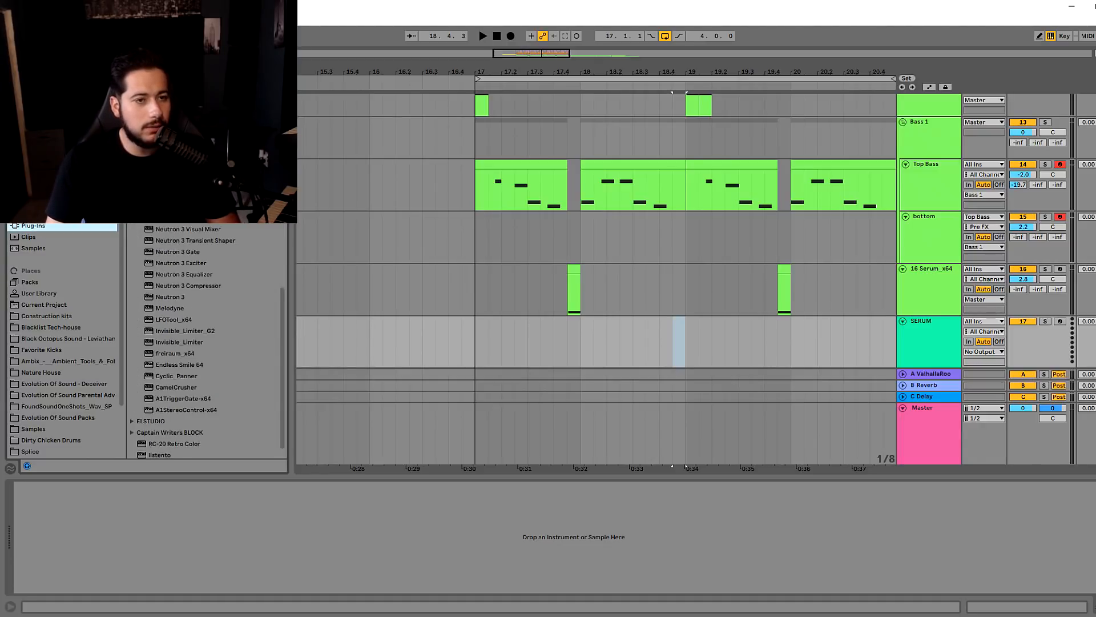
scroll(210, 341, down, 1)
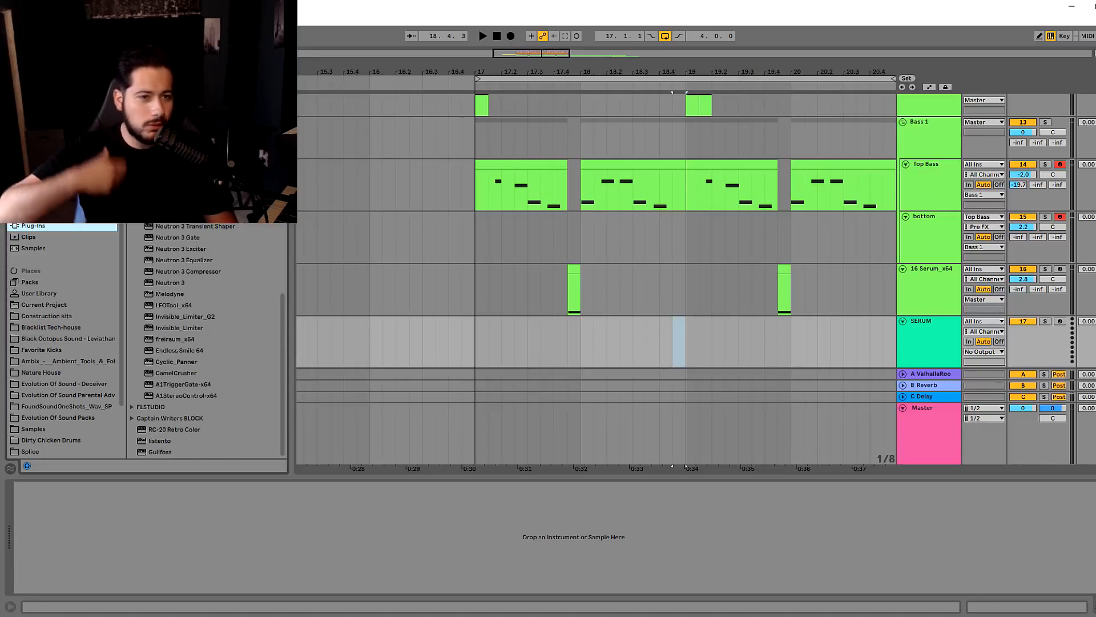
scroll(280, 360, up, 10)
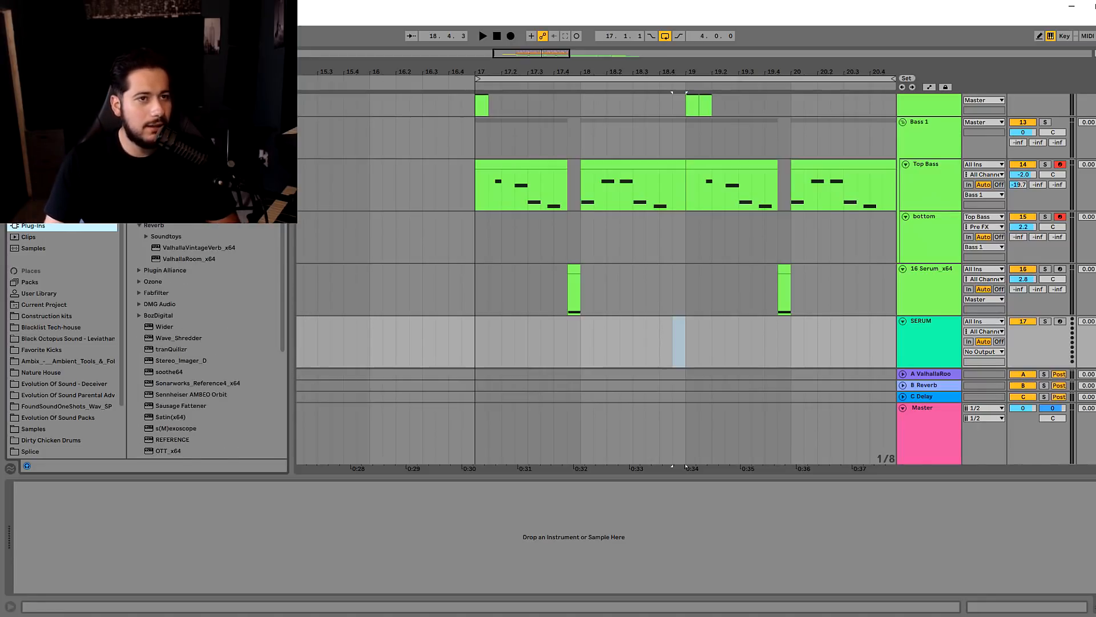
text(ser)
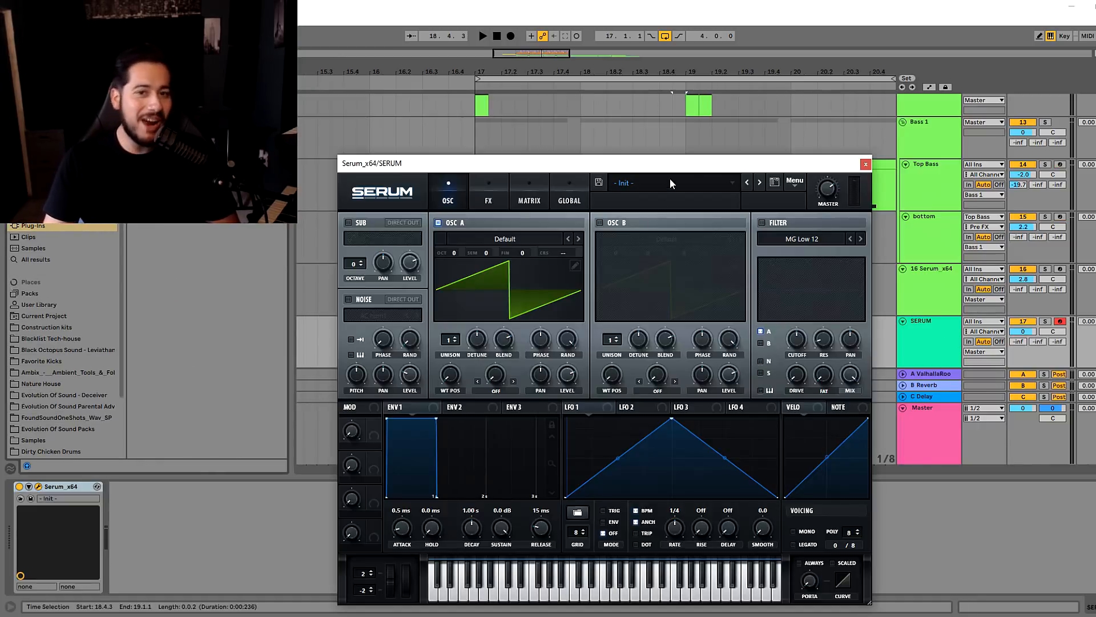
Load the LD - Brash preset from the Night Bass Soundset into the SERUM track's instrument and close its window
click(670, 182)
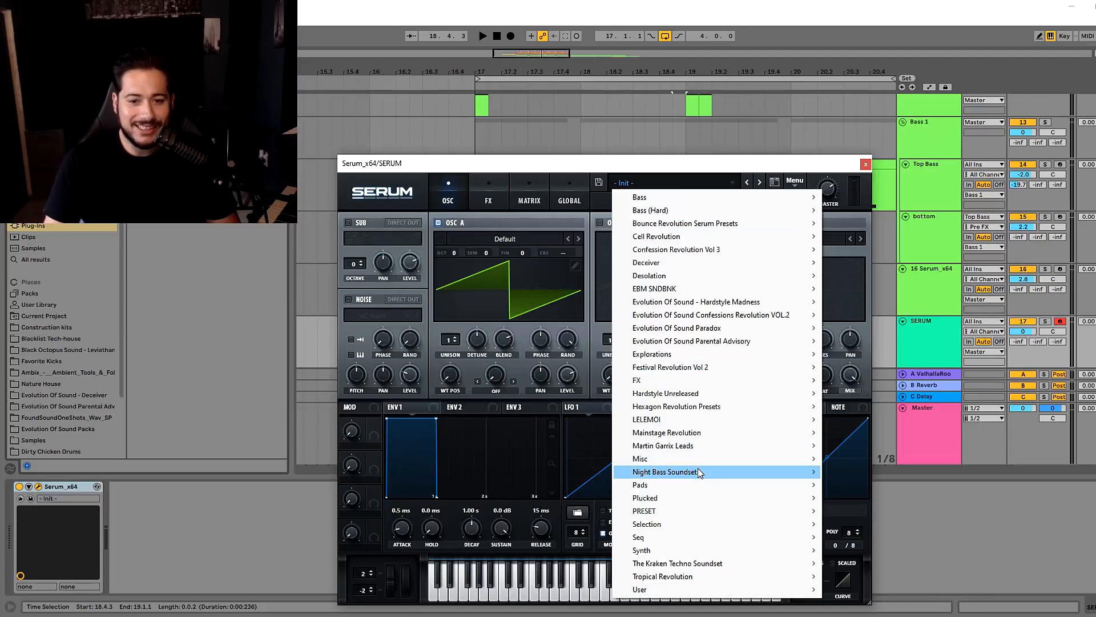
mouse_move(697, 468)
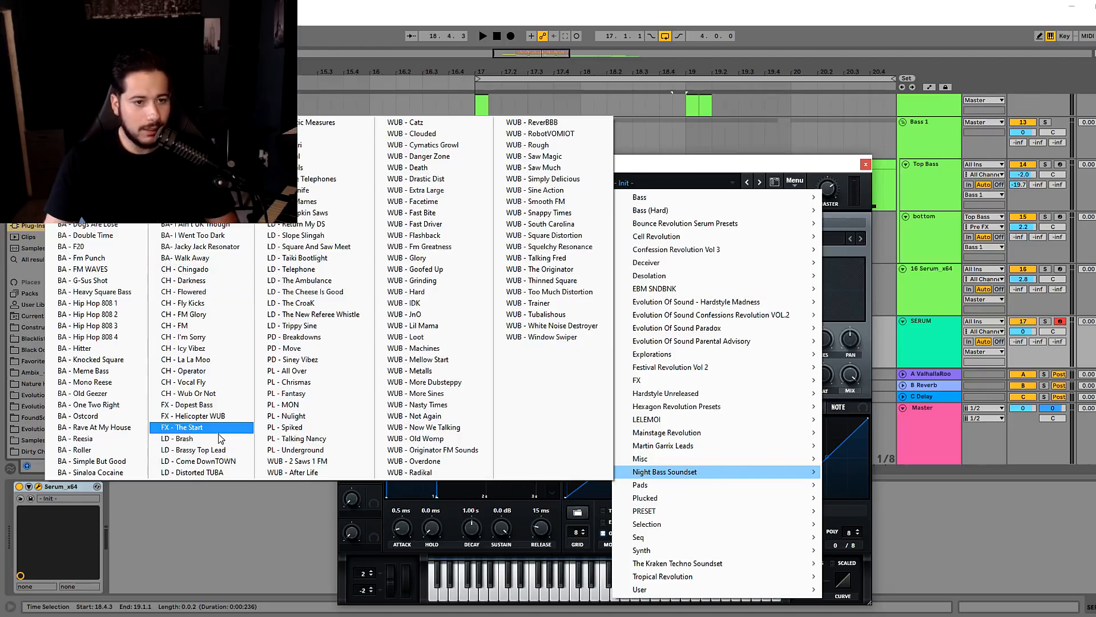
click(172, 438)
click(865, 165)
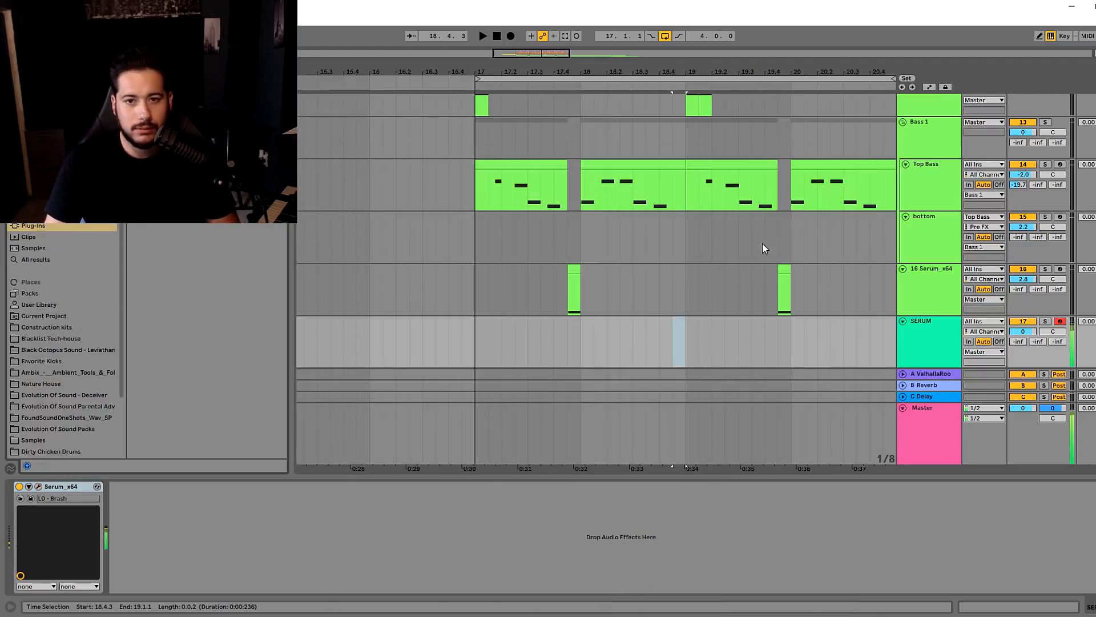
Copy the 16 Serum track's clip at 17.4.3 to 18.4.3 on the SERUM track and play the arrangement from 16.3.3
click(574, 269)
key(ctrl+c)
click(673, 327)
key(ctrl+v)
key(space)
key(space)
key(space)
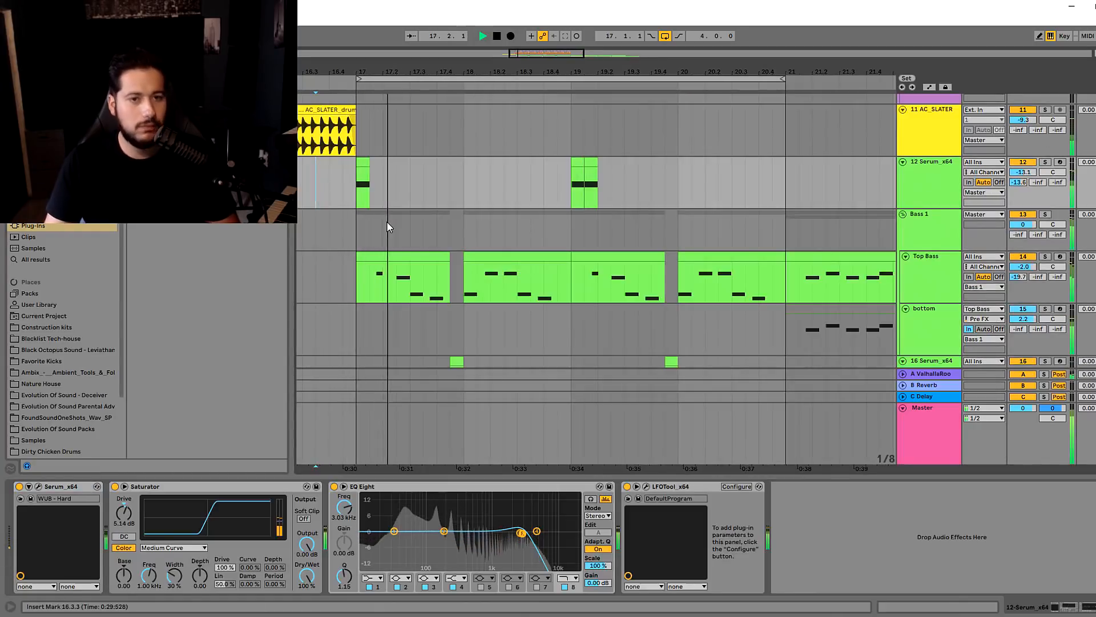
Inspect the Top Bass track's Serum patch during playback and check the track levels in the mixer
scroll(400, 212, down, 3)
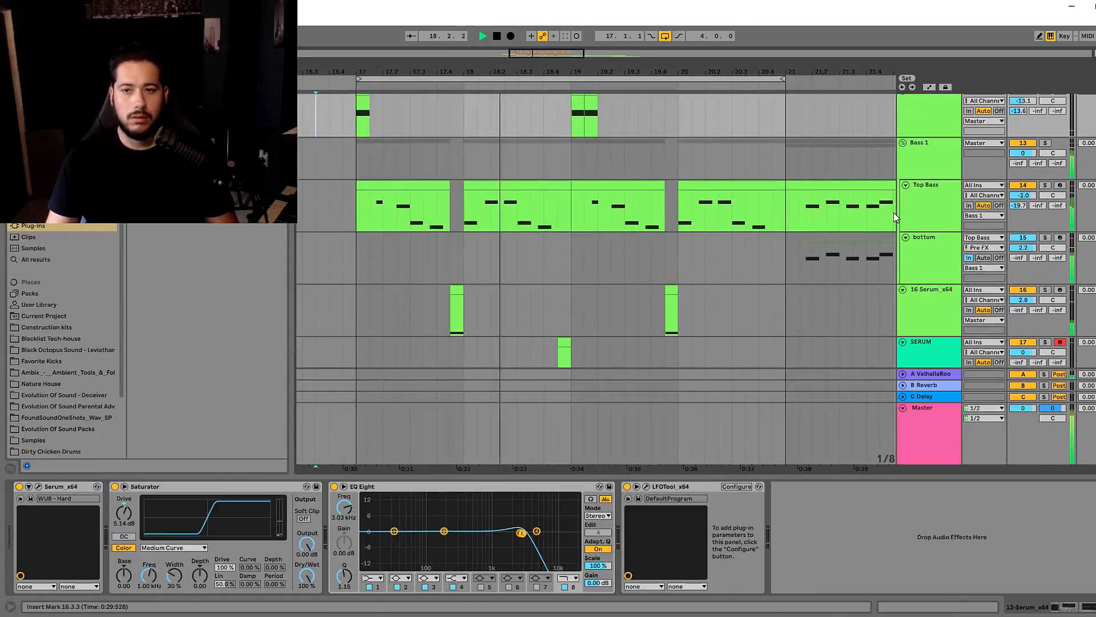
click(915, 209)
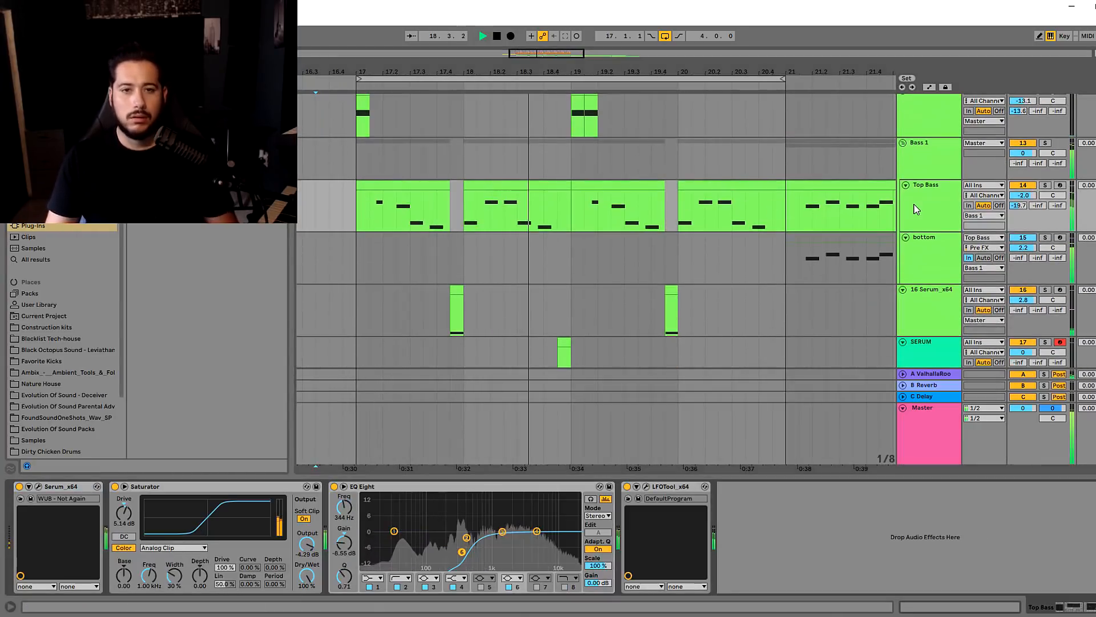
click(39, 487)
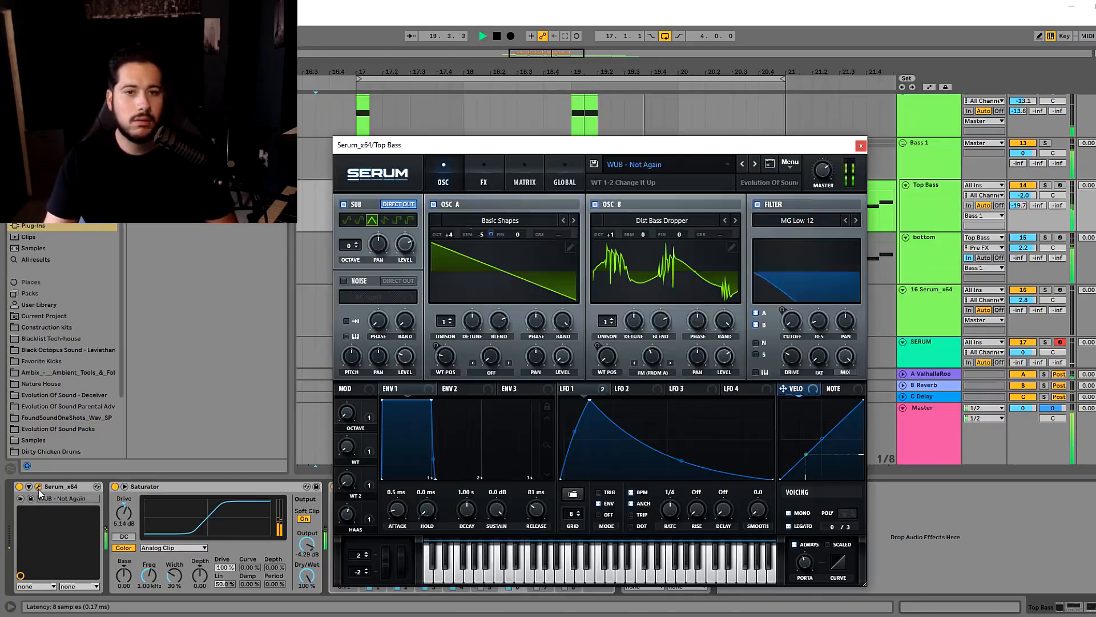
click(861, 147)
key(Tab)
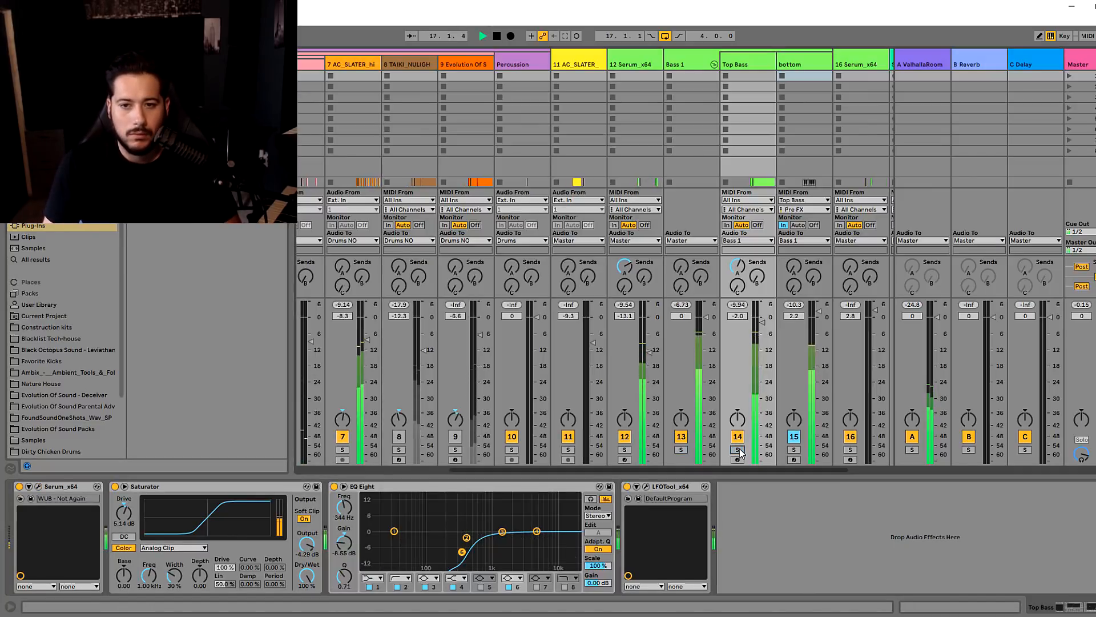
key(Tab)
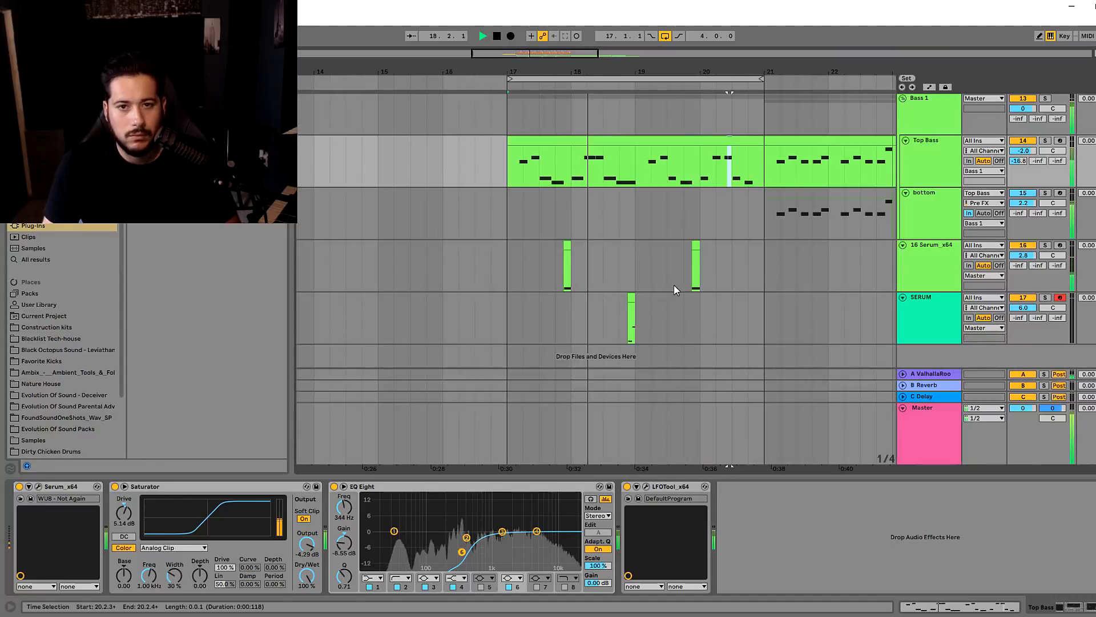
Inspect the oscillator, filter and LFO settings of the bottom track's Serum instrument
scroll(674, 288, up, 2)
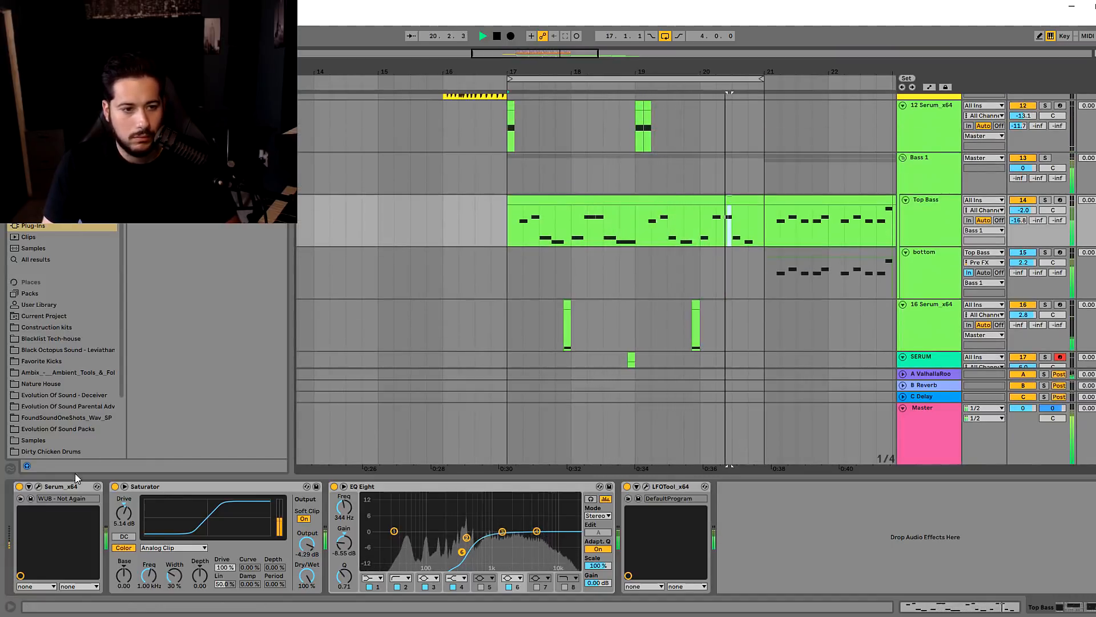
click(39, 486)
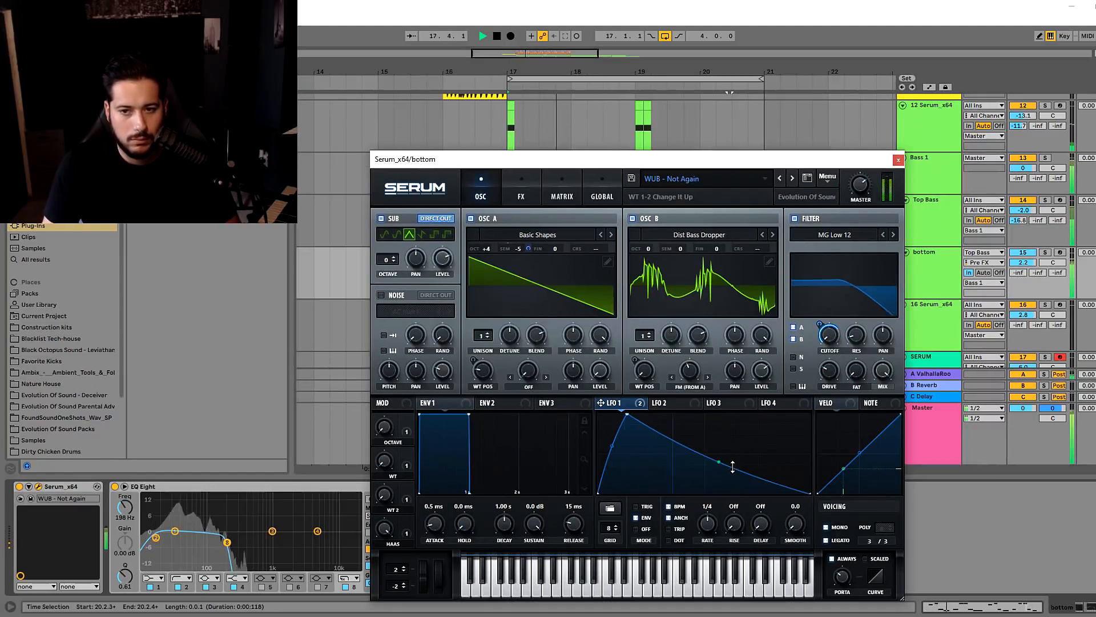
click(898, 160)
Stop playback, open the Top Bass clip starting at 17.1.1 in an enlarged note editor and undo the recent note edits
double_click(563, 200)
key(space)
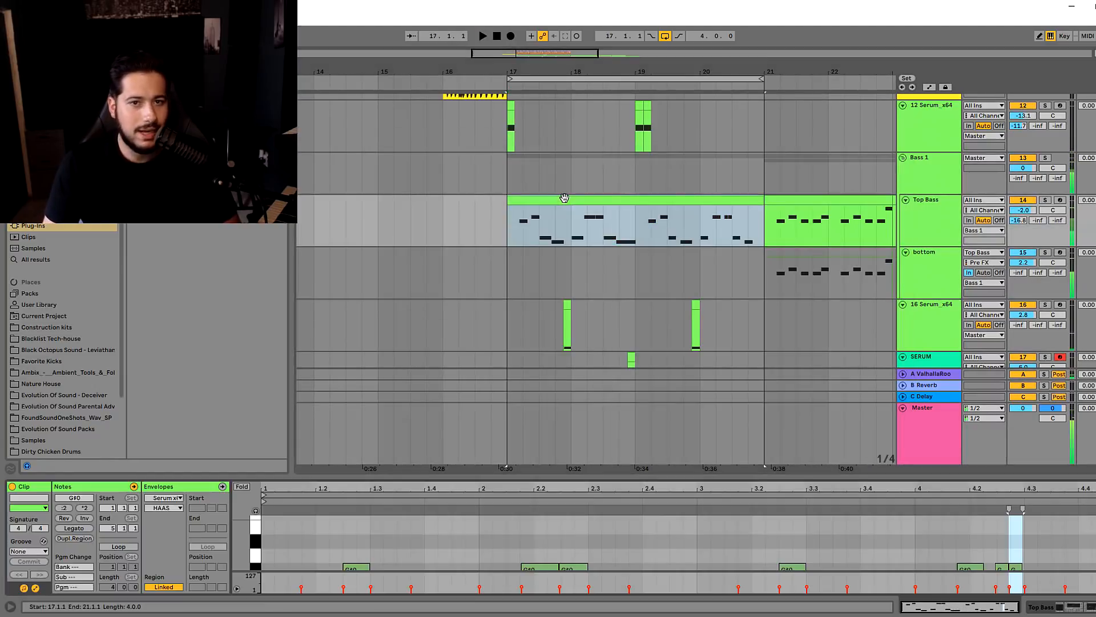
drag(394, 479, 394, 283)
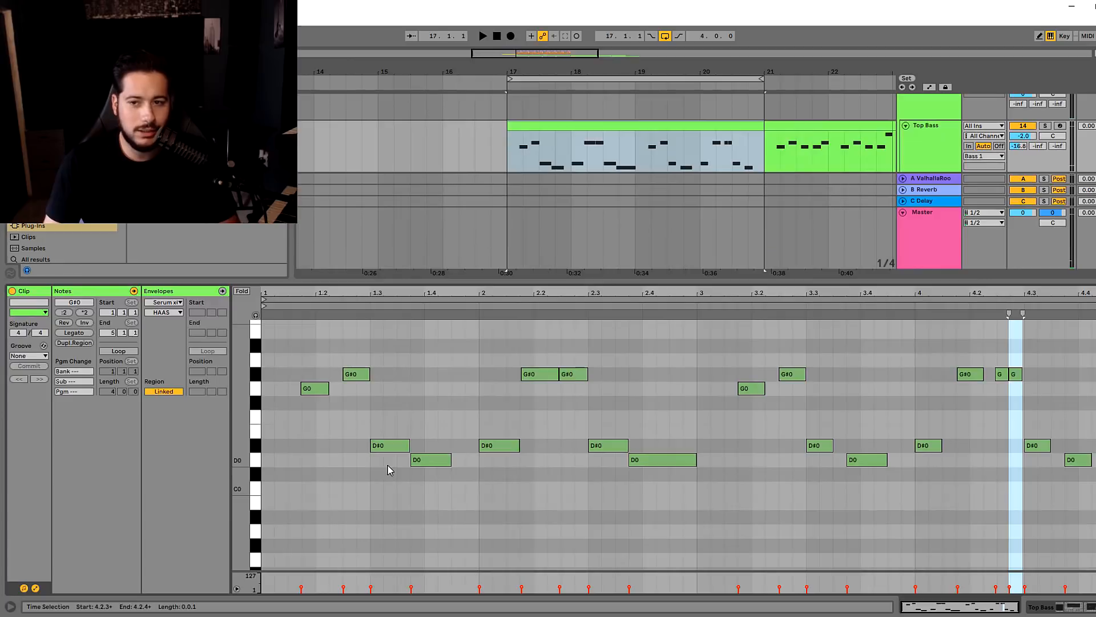
key(ctrl+z)
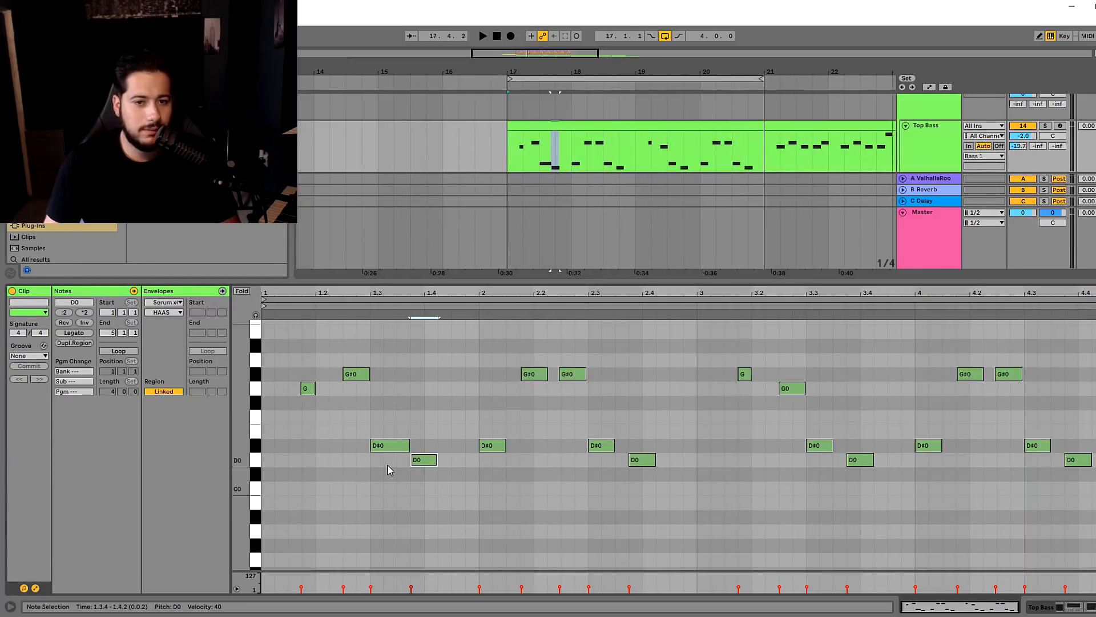
key(ctrl+z)
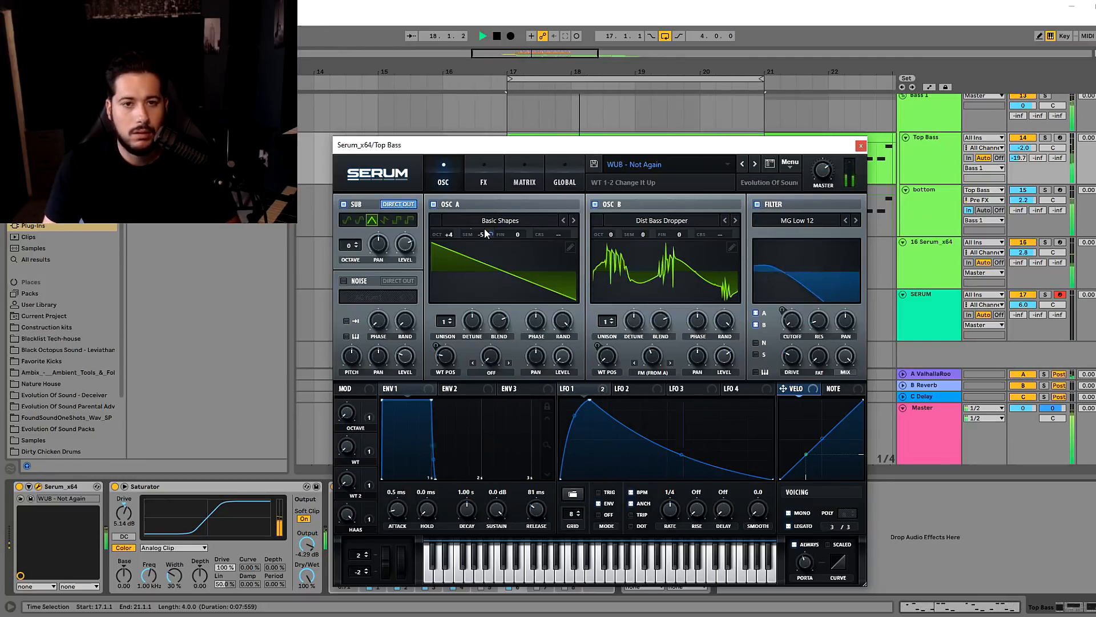
Play the loop while checking the Top Bass Serum instrument's portamento time, and close the instrument window
key(space)
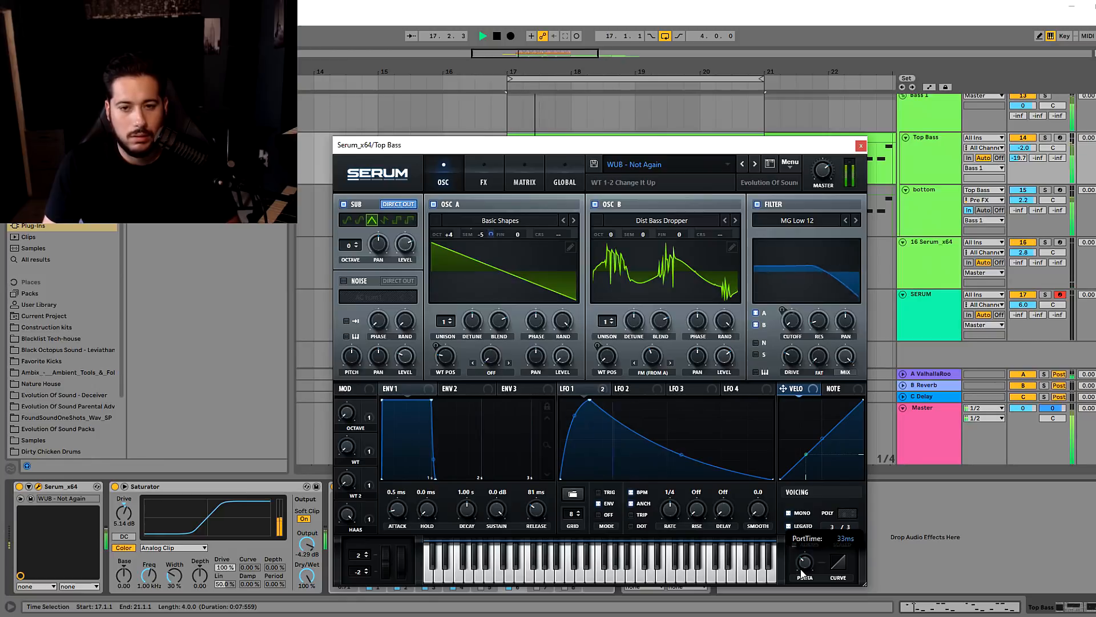
click(861, 146)
scroll(714, 249, down, 1)
scroll(715, 249, up, 1)
scroll(660, 227, down, 1)
Create a one-beat clip at 20.4.1 on the SERUM track with a full-length G note, transposed down an octave to G-2
double_click(615, 203)
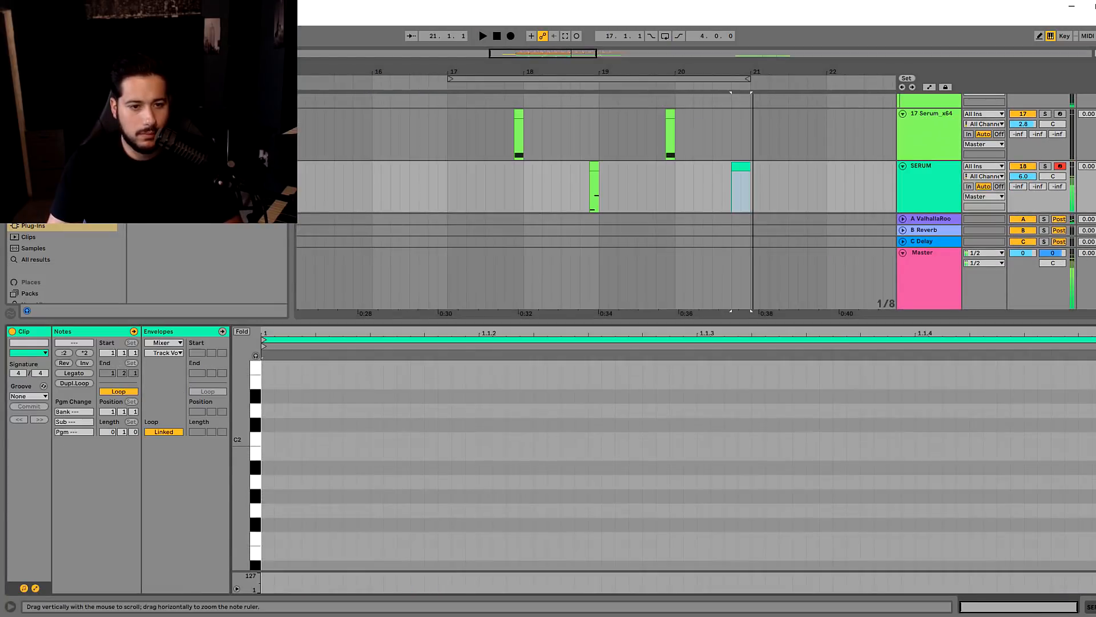
scroll(284, 484, down, 8)
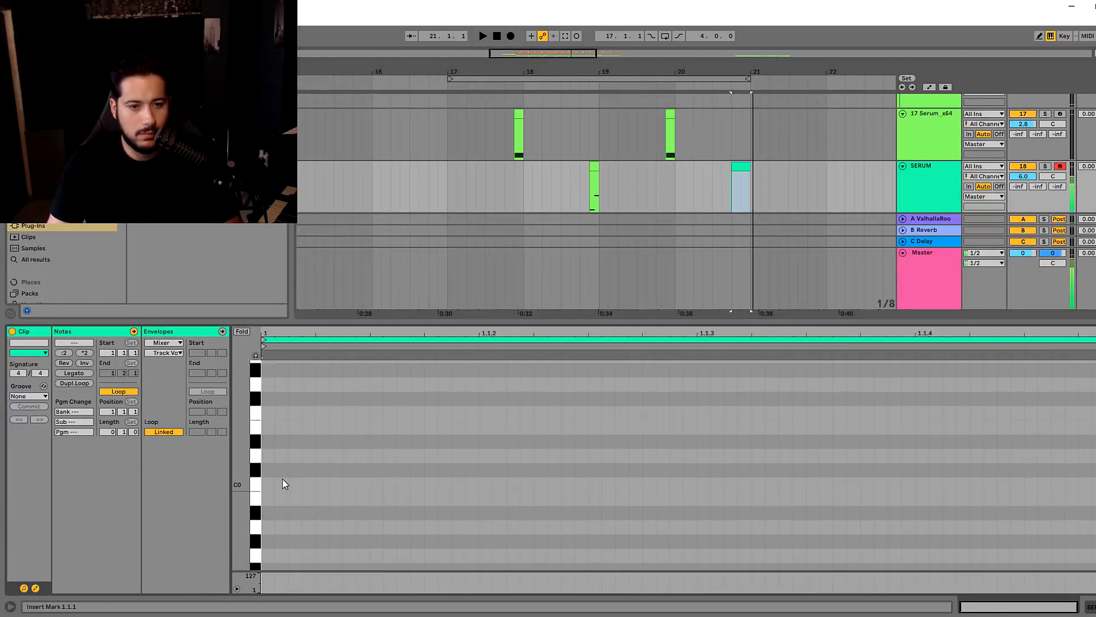
scroll(284, 484, down, 3)
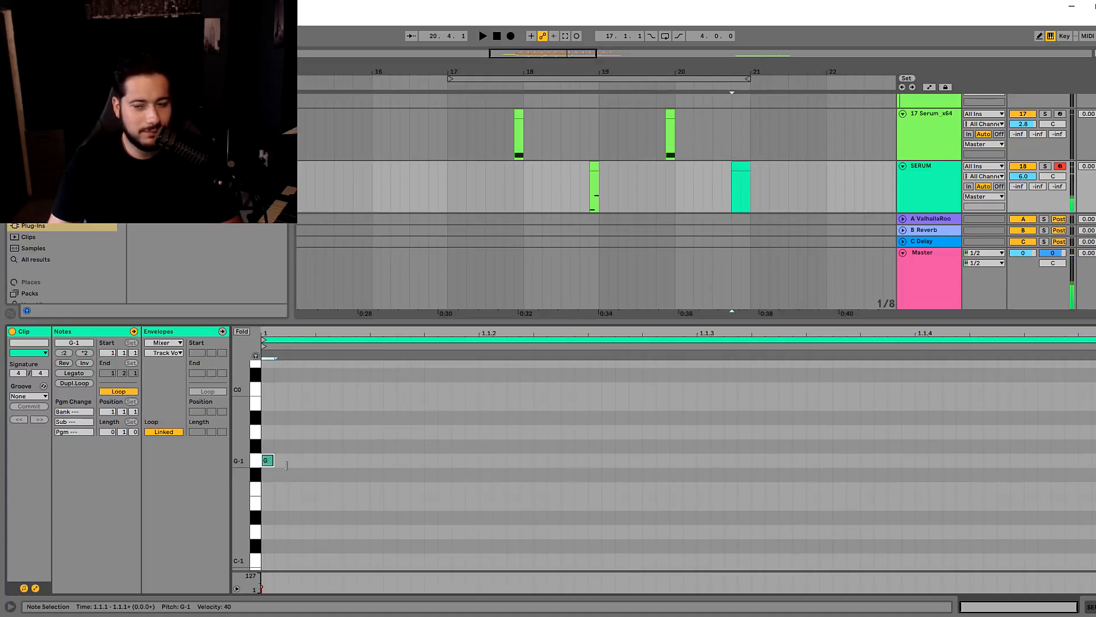
key(space)
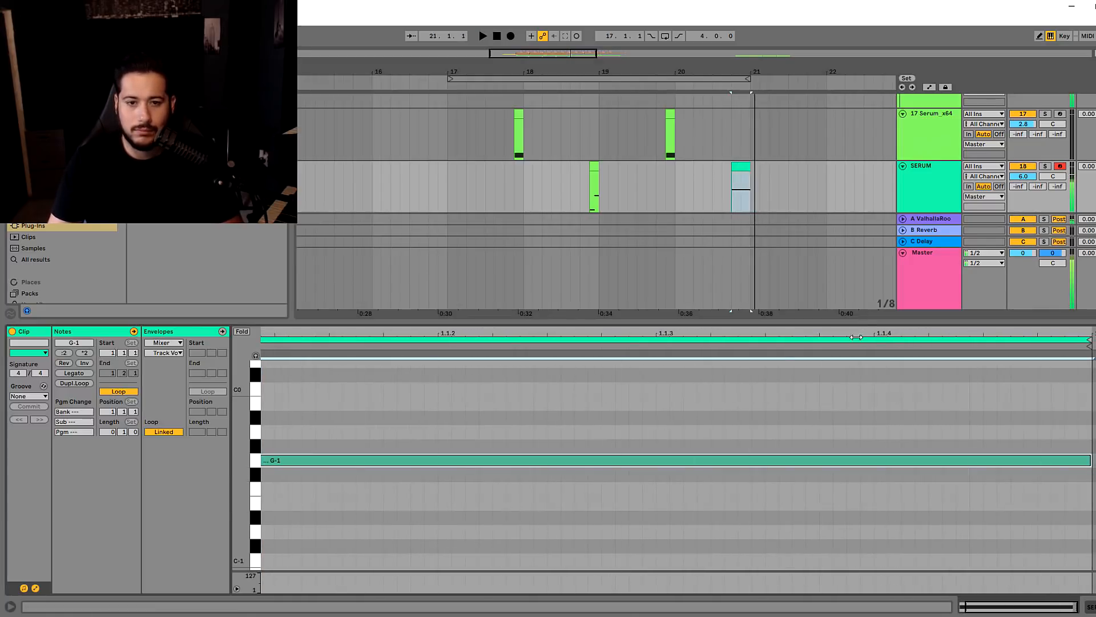
key(shift+Down)
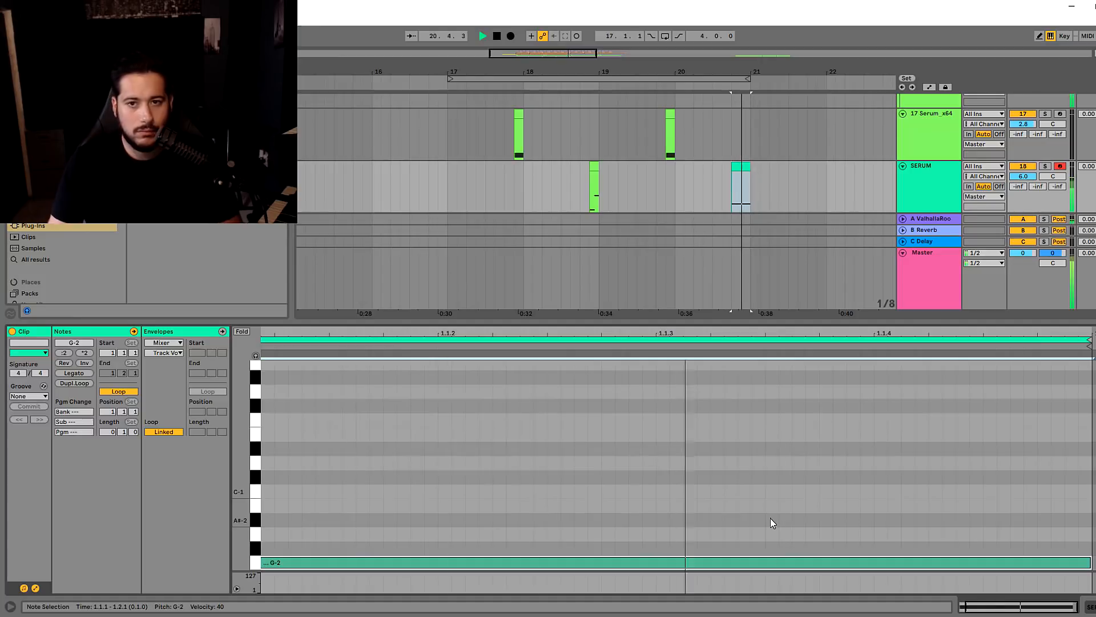
Play the arrangement from 19.4.1 through the new SERUM fill, with the clip editor out of the way
click(656, 312)
drag(730, 320, 755, 409)
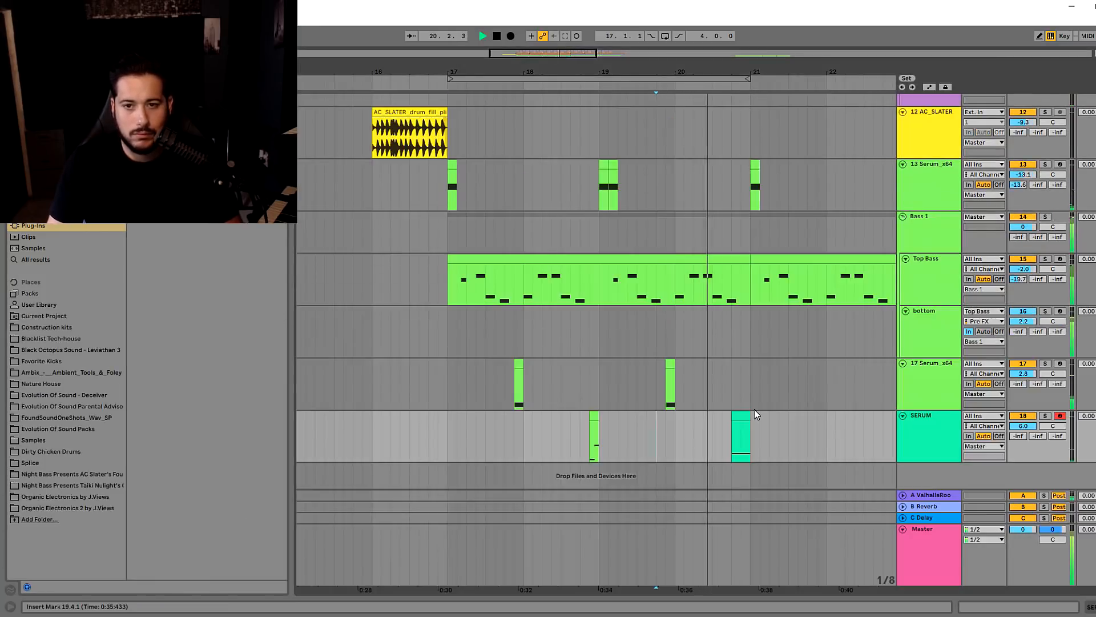
scroll(736, 246, up, 3)
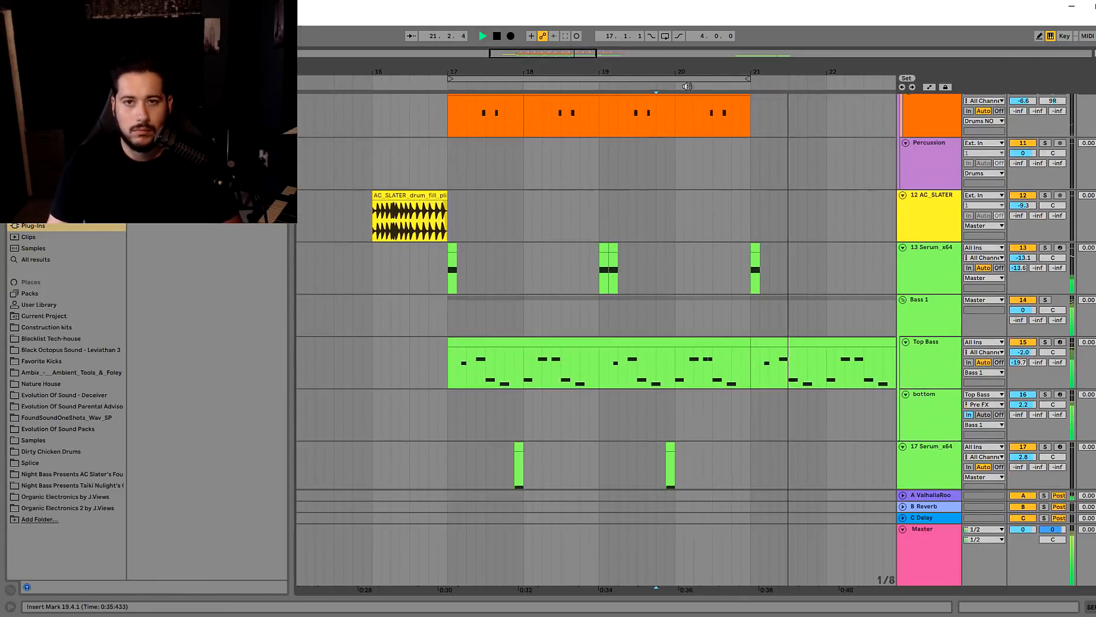
Select bars 17.1.1 to 21.1.1 on the 17 Serum_x64 track and duplicate them to the following four bars
drag(694, 72, 639, 67)
scroll(691, 273, down, 3)
click(691, 375)
drag(690, 375, 408, 384)
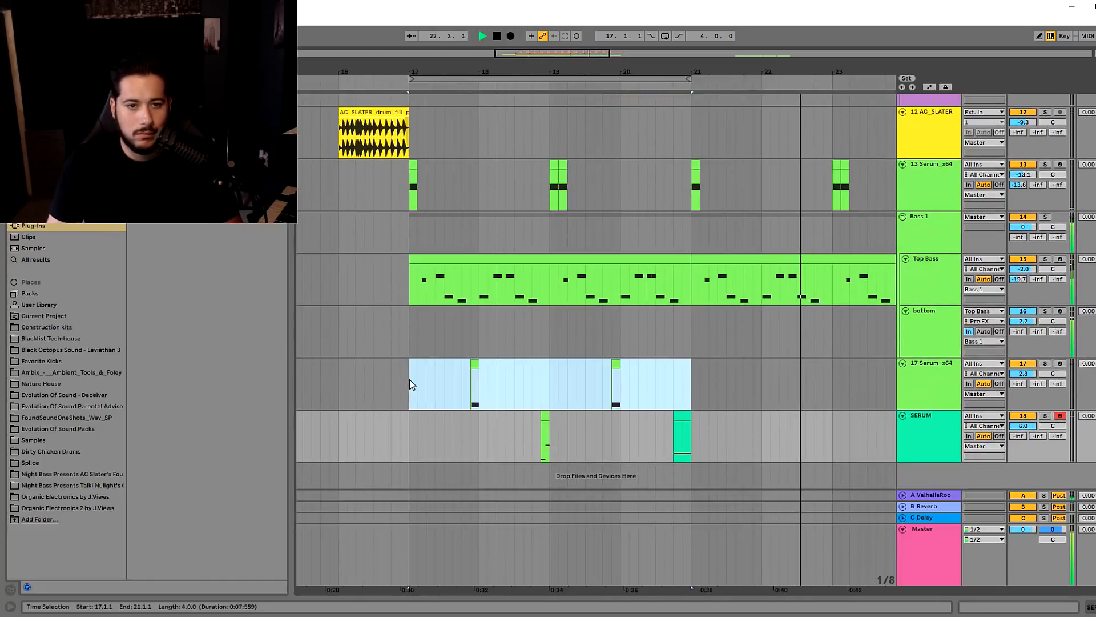
key(ctrl+d)
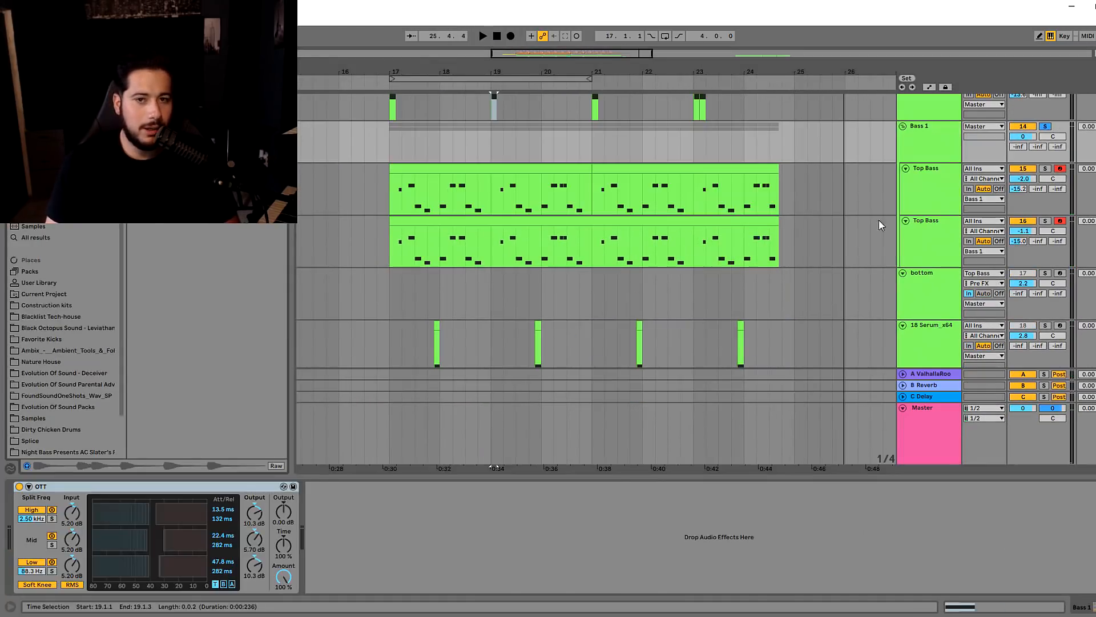
Copy the LFOTool effect from the upper Top Bass track onto the Bass 1 group, placing it after OTT
key(Down)
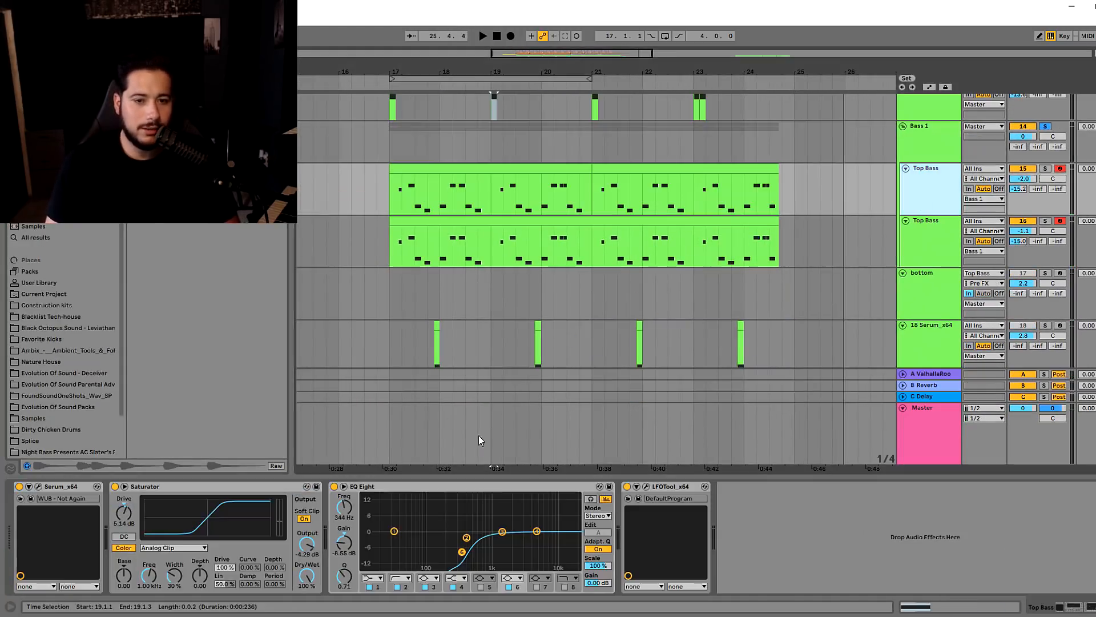
click(678, 487)
click(934, 114)
scroll(942, 145, up, 3)
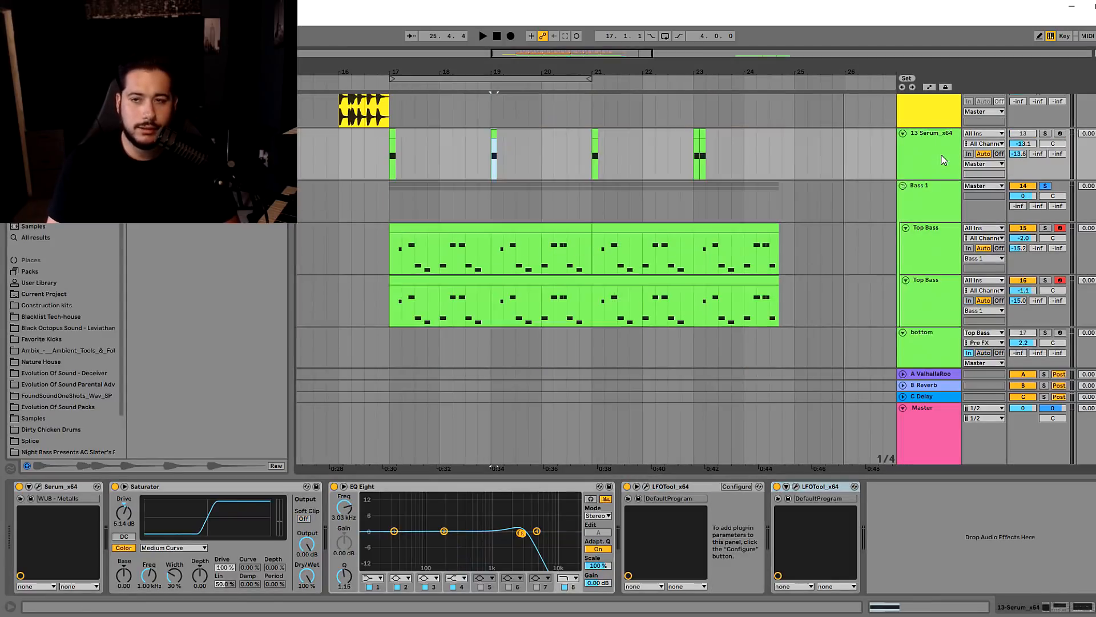
click(931, 223)
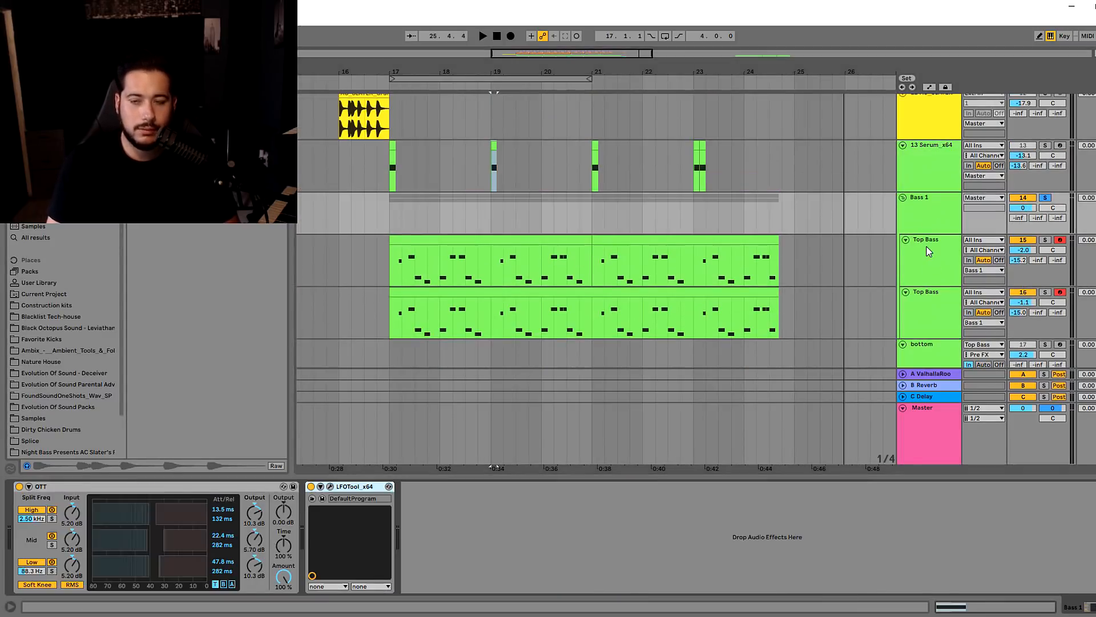
Delete the LFOTool and the bypassed Saturator from the lower Top Bass track, keeping Serum and EQ Eight
click(928, 255)
click(920, 318)
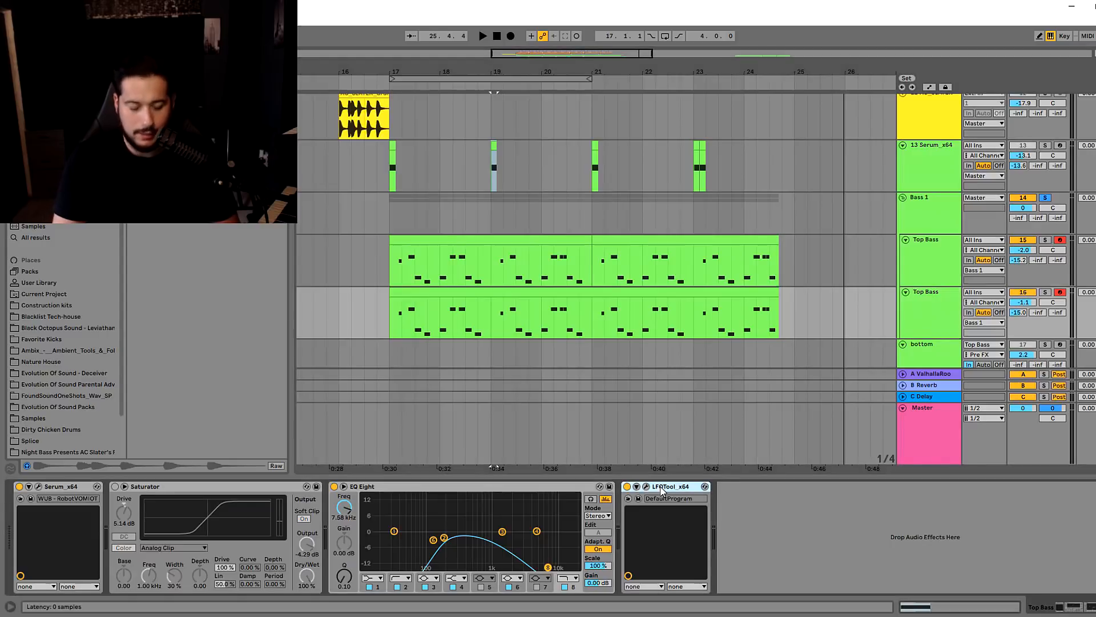
key(Delete)
click(222, 488)
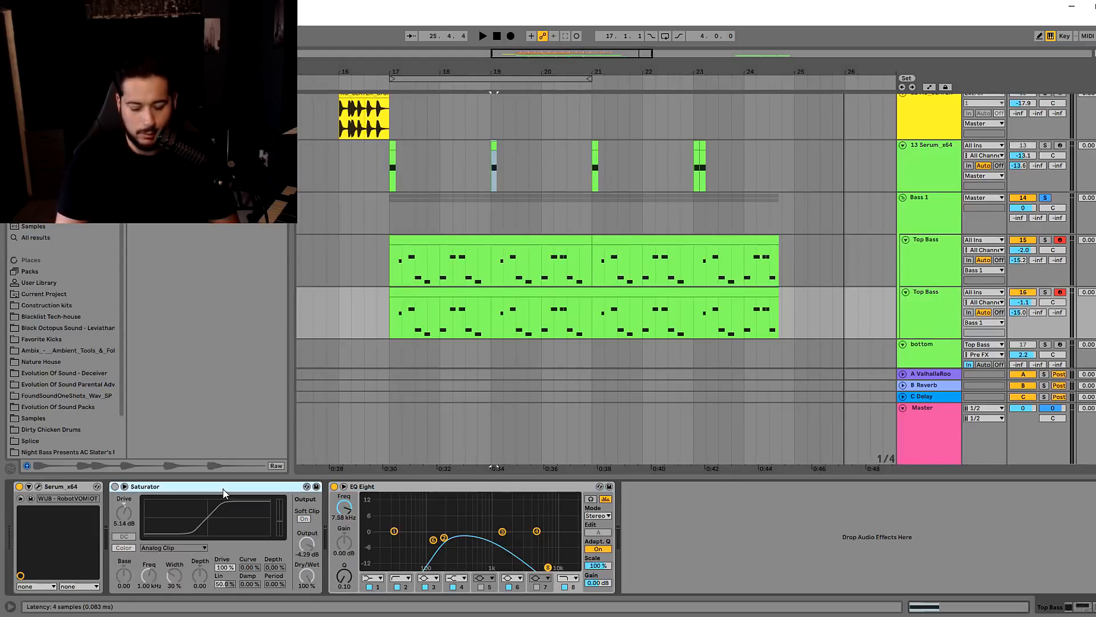
key(Delete)
In the session mixer, remove send A from both Top Bass tracks, raise it on the Bass 1 group instead, and play the bass group
key(Tab)
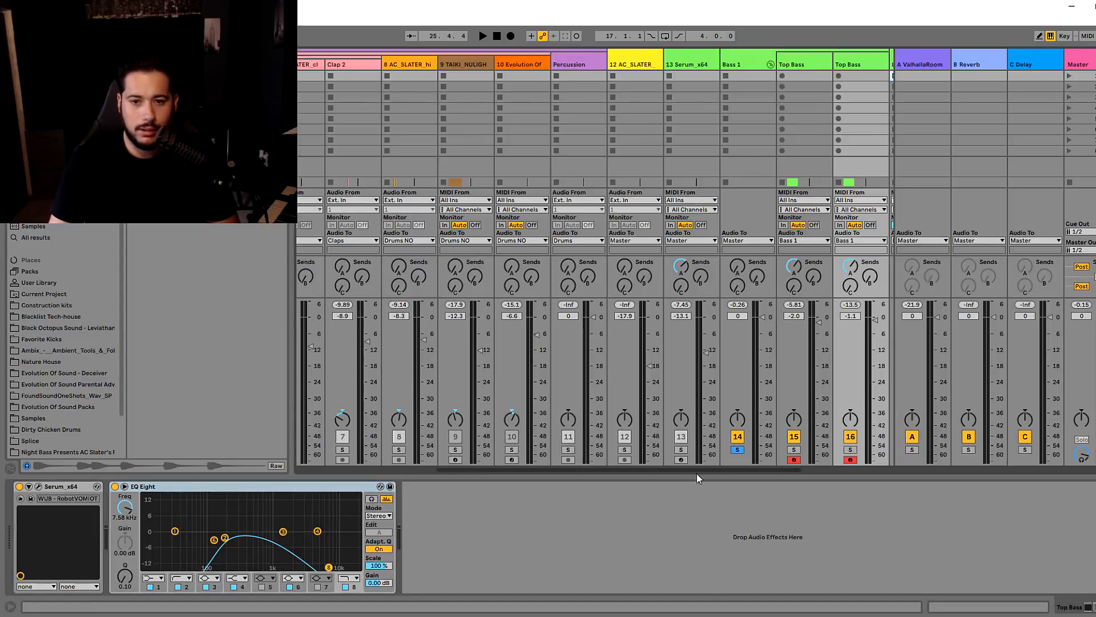
drag(698, 478, 761, 478)
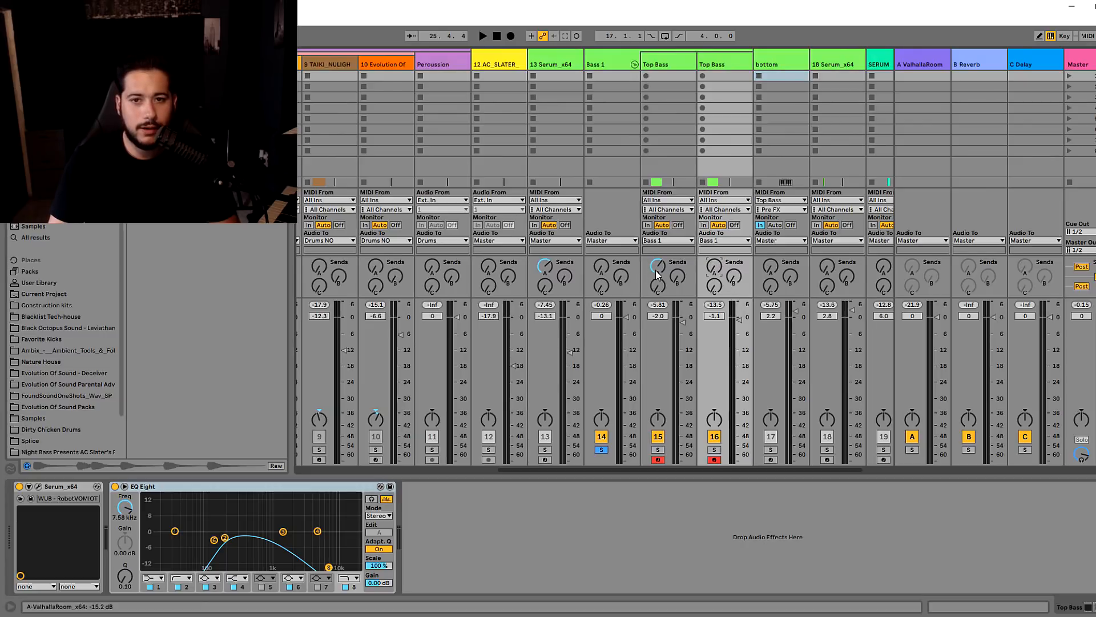
key(space)
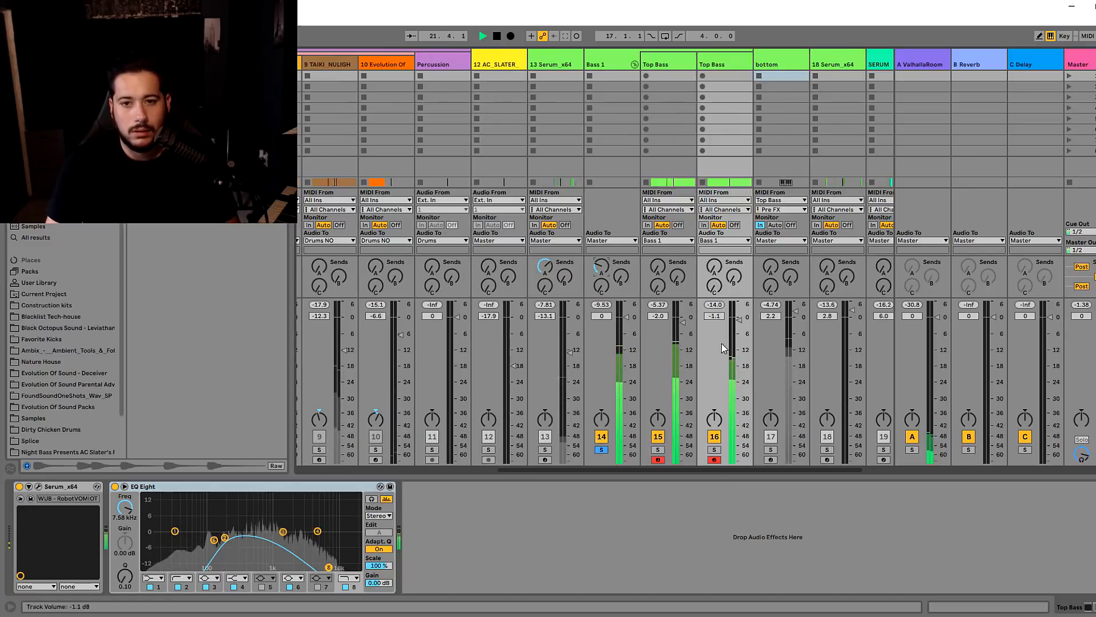
click(622, 62)
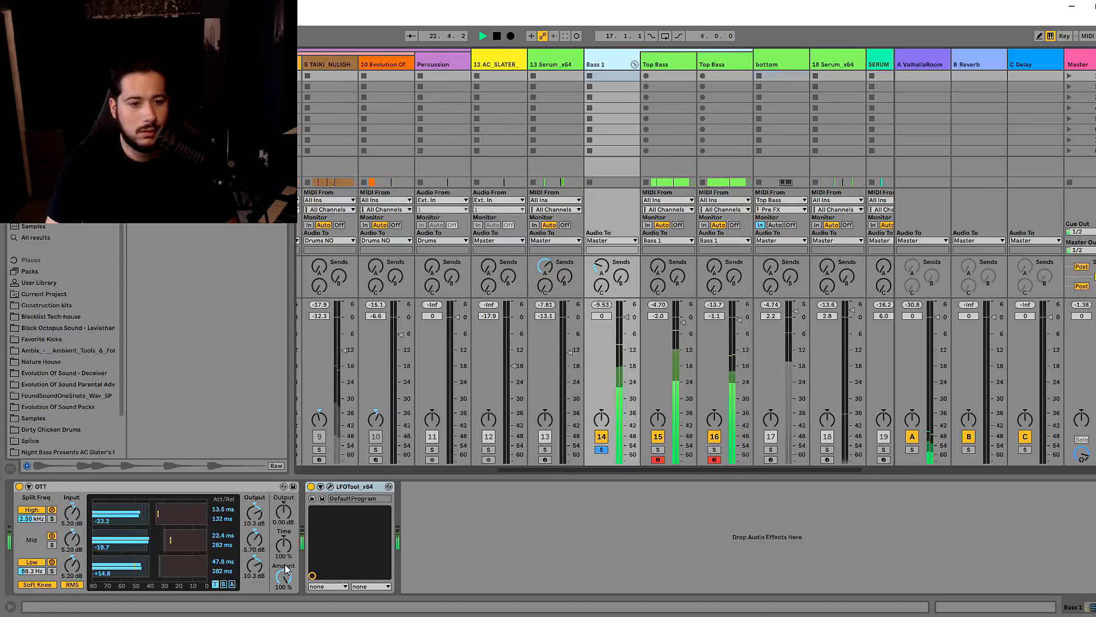
Switch off the Delay effect in Serum on the second Top Bass track and replay the section
click(714, 64)
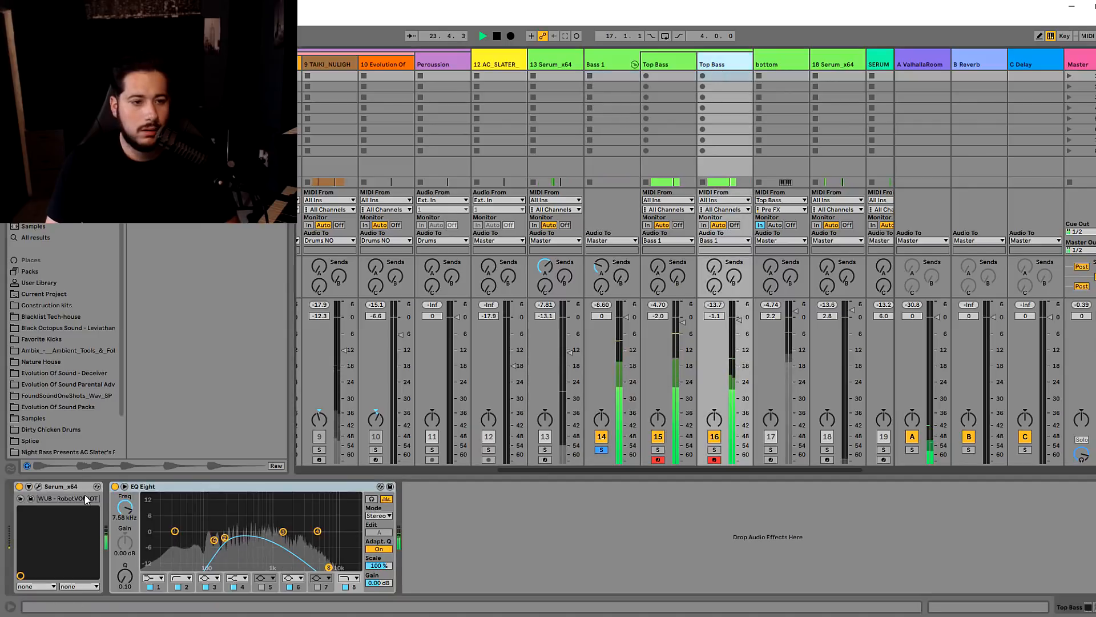
click(38, 486)
click(471, 189)
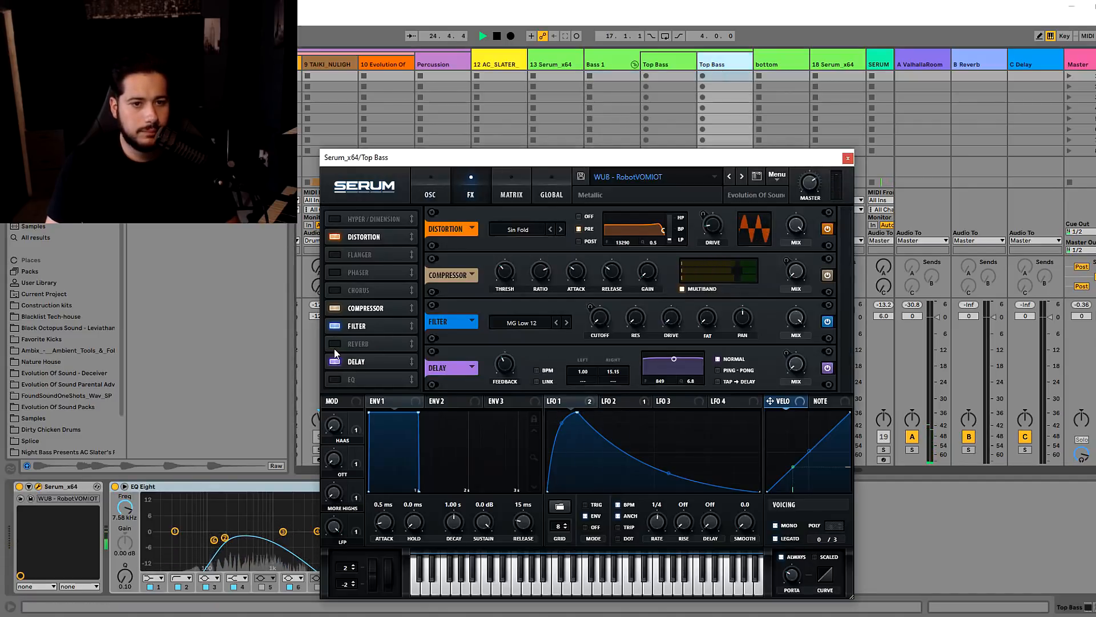
click(336, 362)
key(space)
key(space)
click(848, 158)
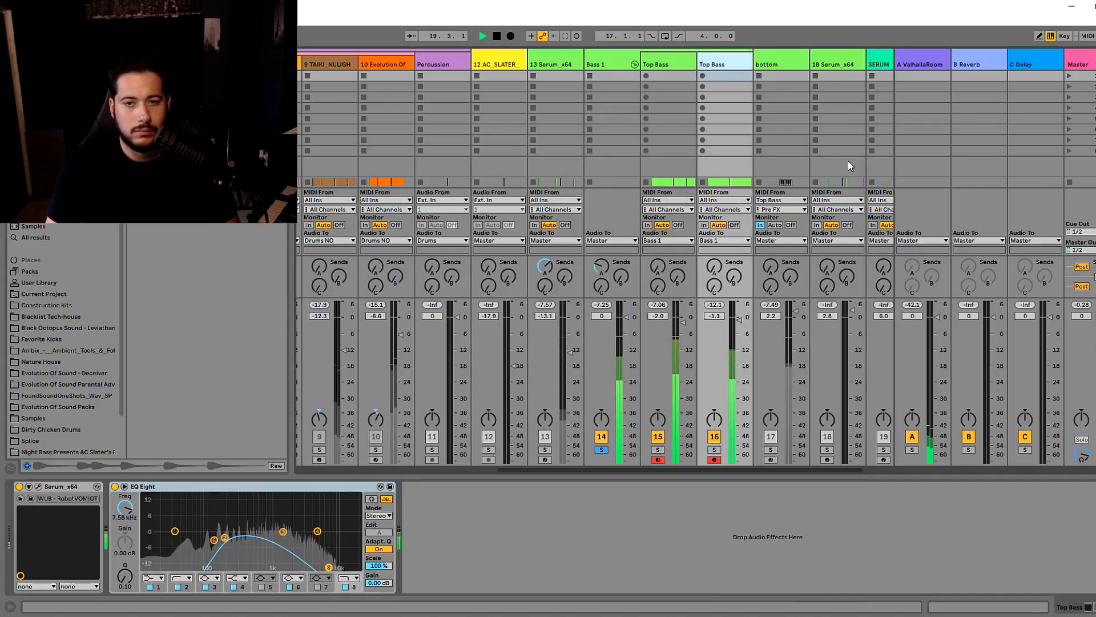
Set OTT's amount to 47 % on the Bass 1 group and add an EQ Eight after it with a band 2 low cut near 190 Hz
click(621, 343)
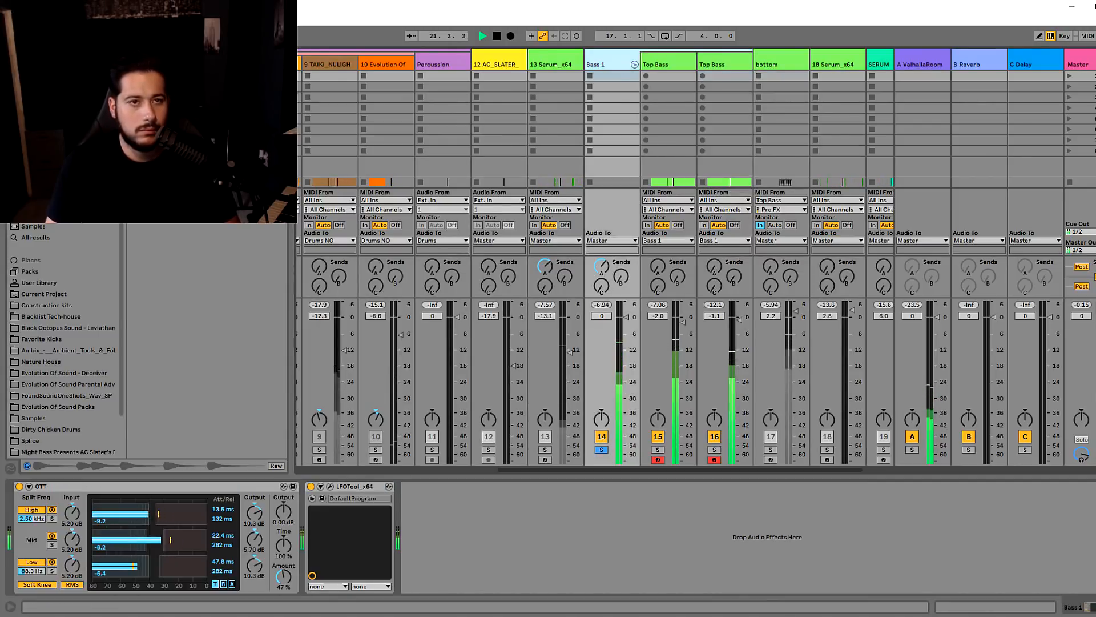
scroll(64, 340, up, 1)
drag(165, 143, 334, 537)
click(377, 578)
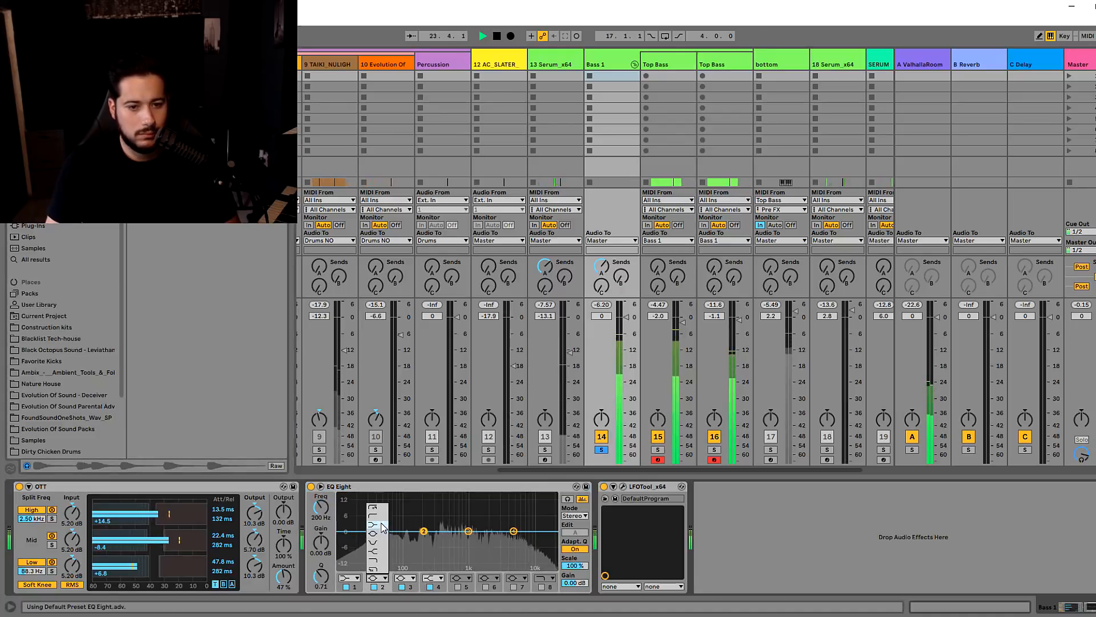
click(377, 518)
drag(423, 538, 421, 541)
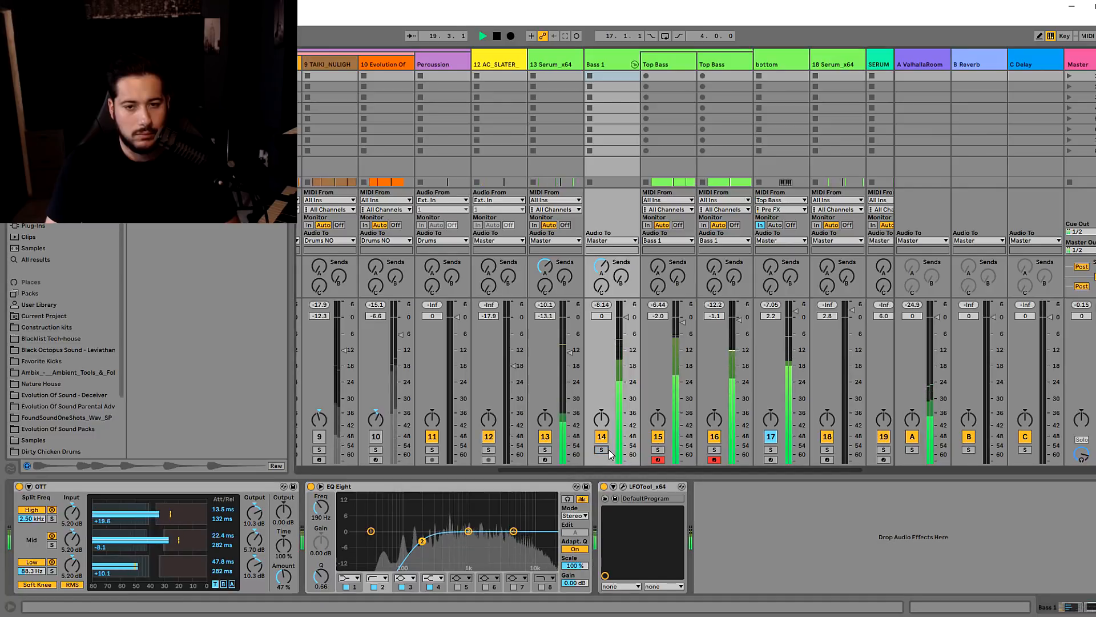
Show the arrangement and play it from bar 16
key(Tab)
scroll(607, 288, up, 2)
drag(621, 72, 682, 55)
scroll(477, 207, up, 3)
click(482, 173)
scroll(482, 172, down, 5)
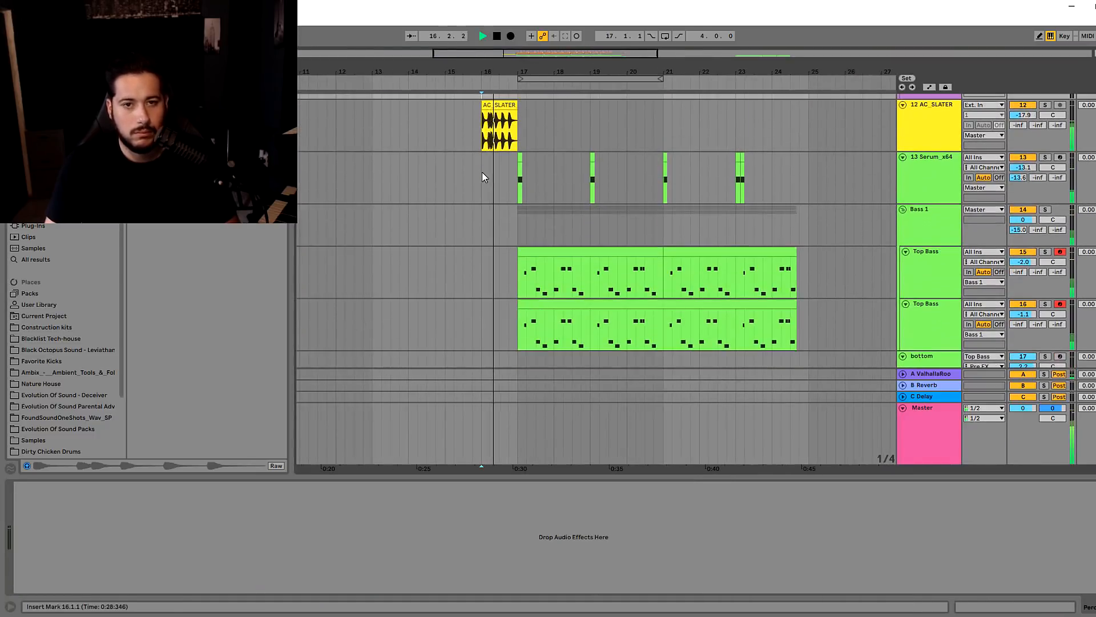
scroll(700, 300, up, 3)
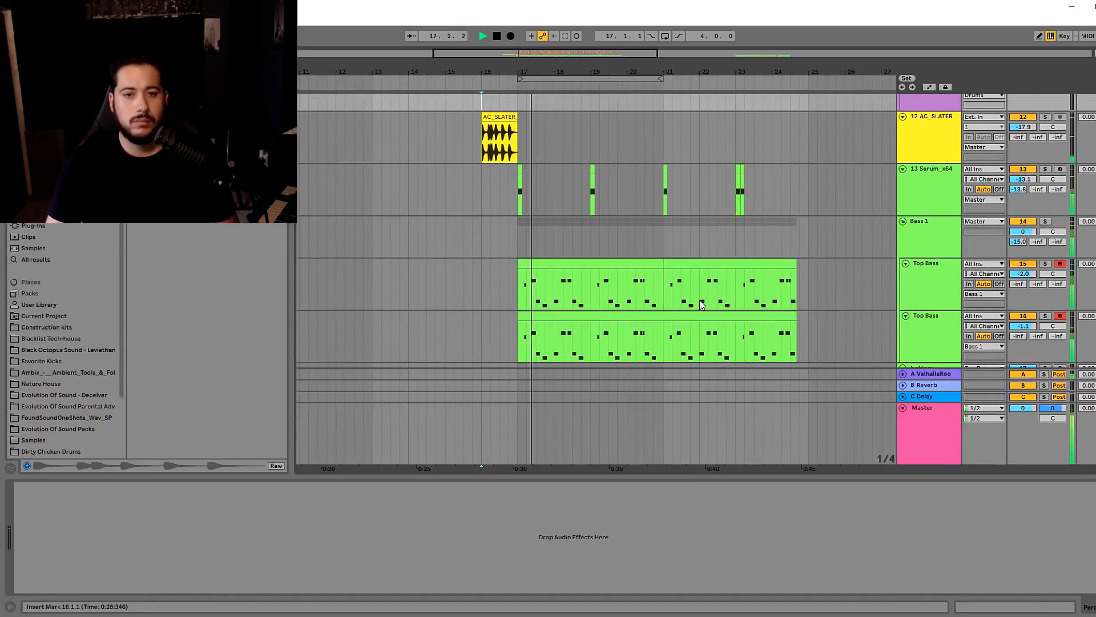
Audition the first clip on the 18 Serum_x64 track, review its Serum patch and set the track volume to 3.6 dB
drag(545, 73, 535, 93)
scroll(564, 301, down, 3)
key(space)
click(548, 325)
key(space)
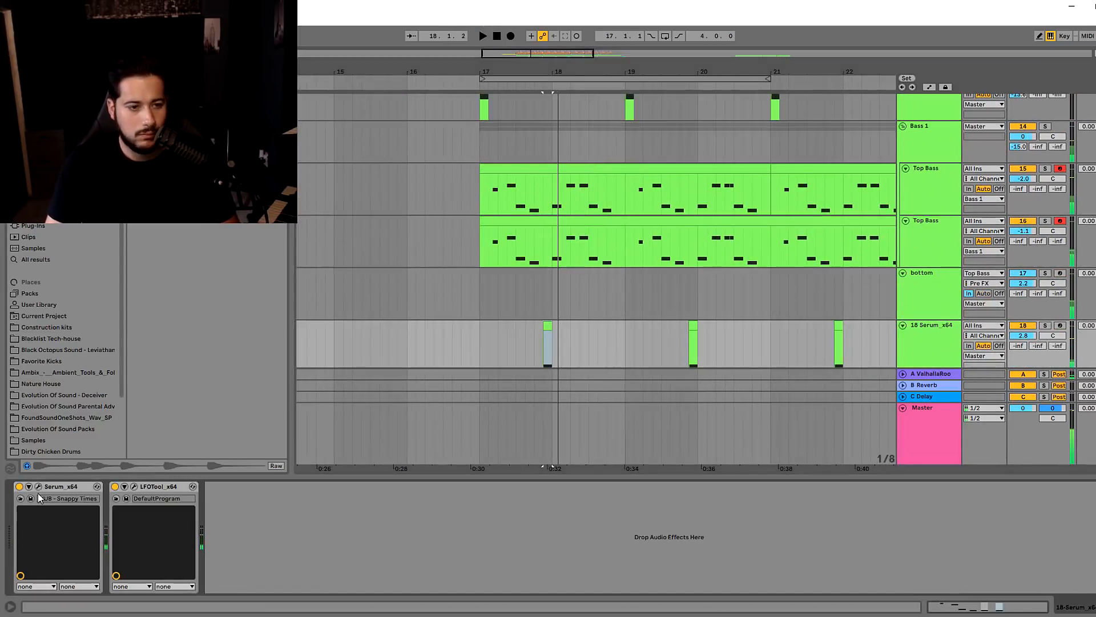
click(38, 486)
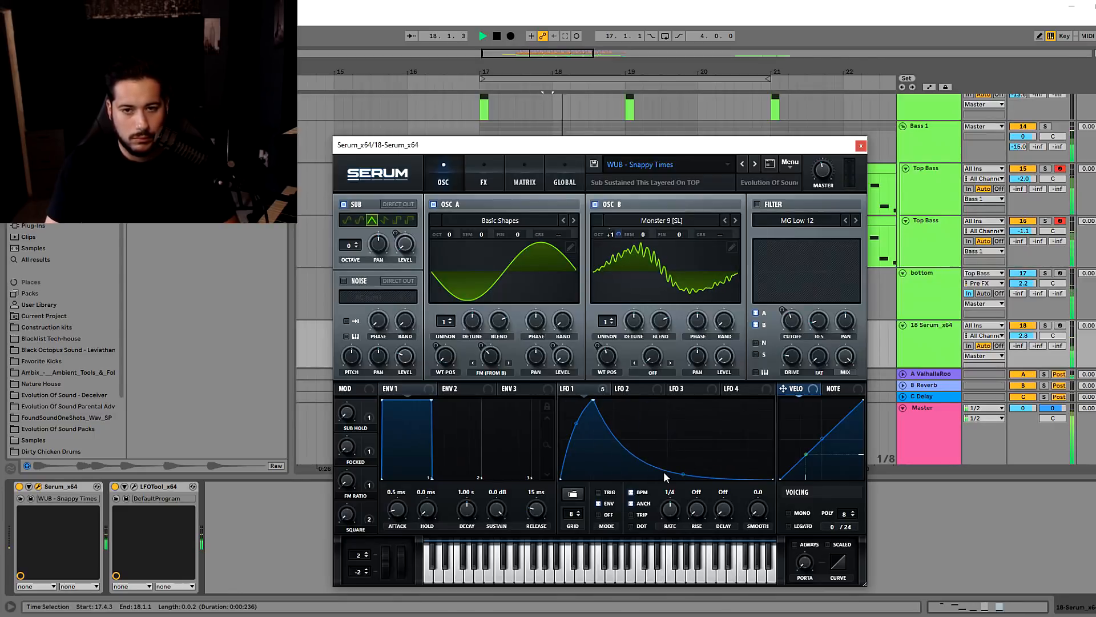
click(860, 144)
key(space)
key(space)
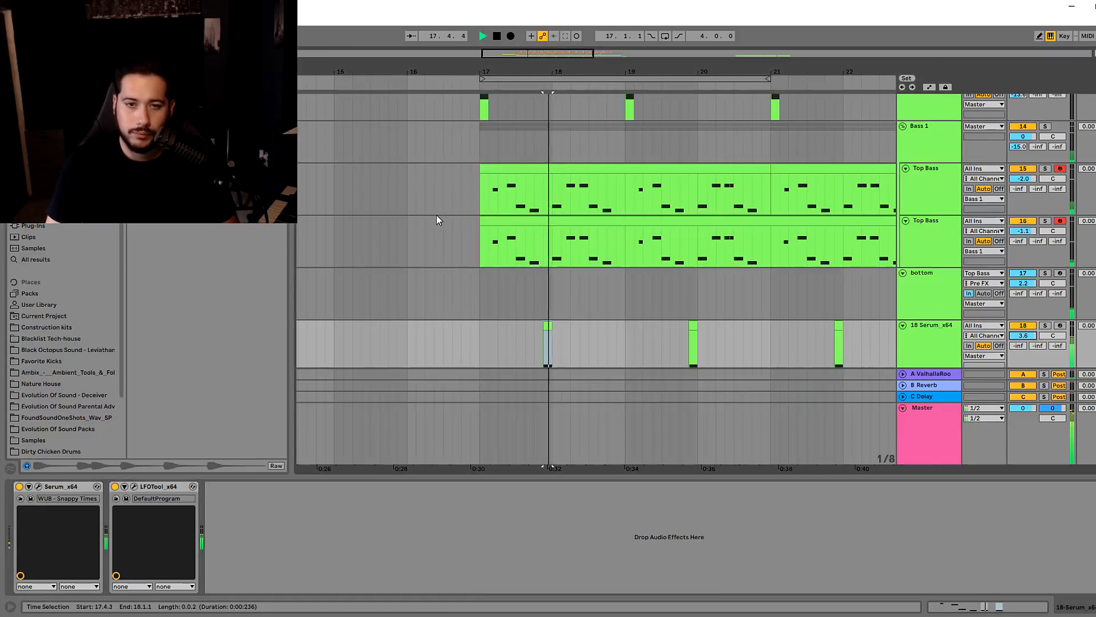
Record a new MIDI bass line onto both armed Top Bass tracks, starting at 16.3.1
scroll(437, 215, up, 3)
scroll(106, 444, down, 2)
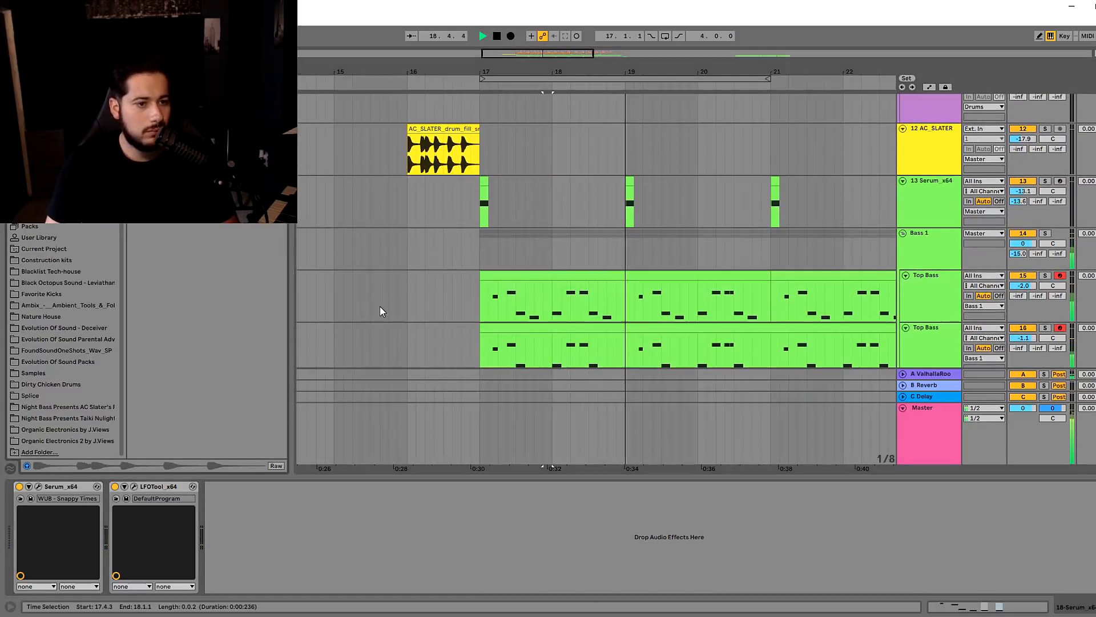
click(406, 263)
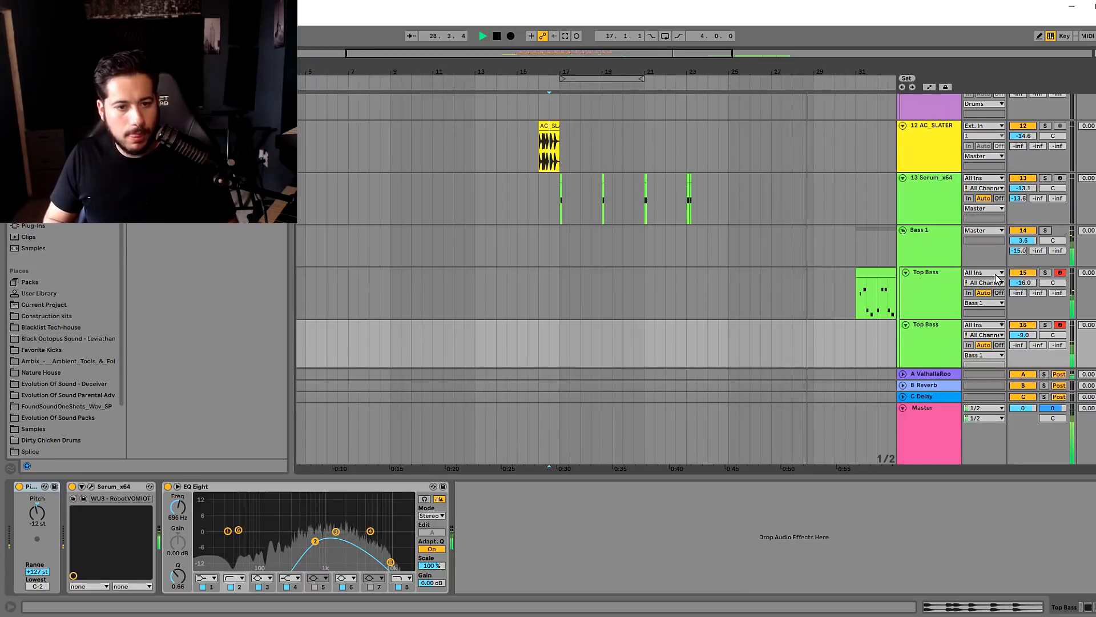
key(space)
key(space)
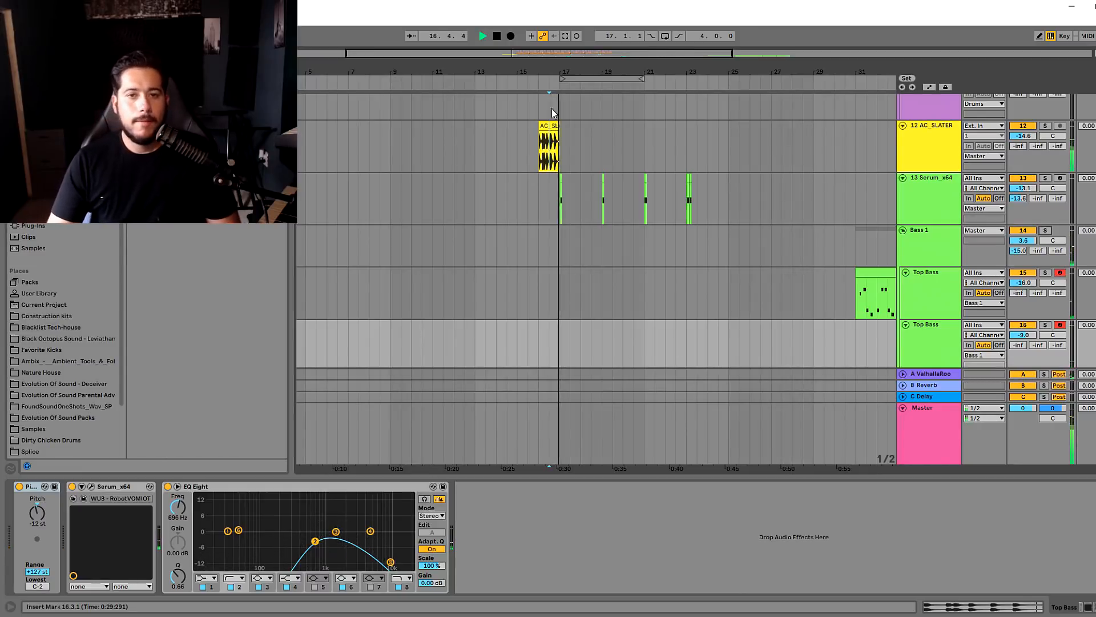
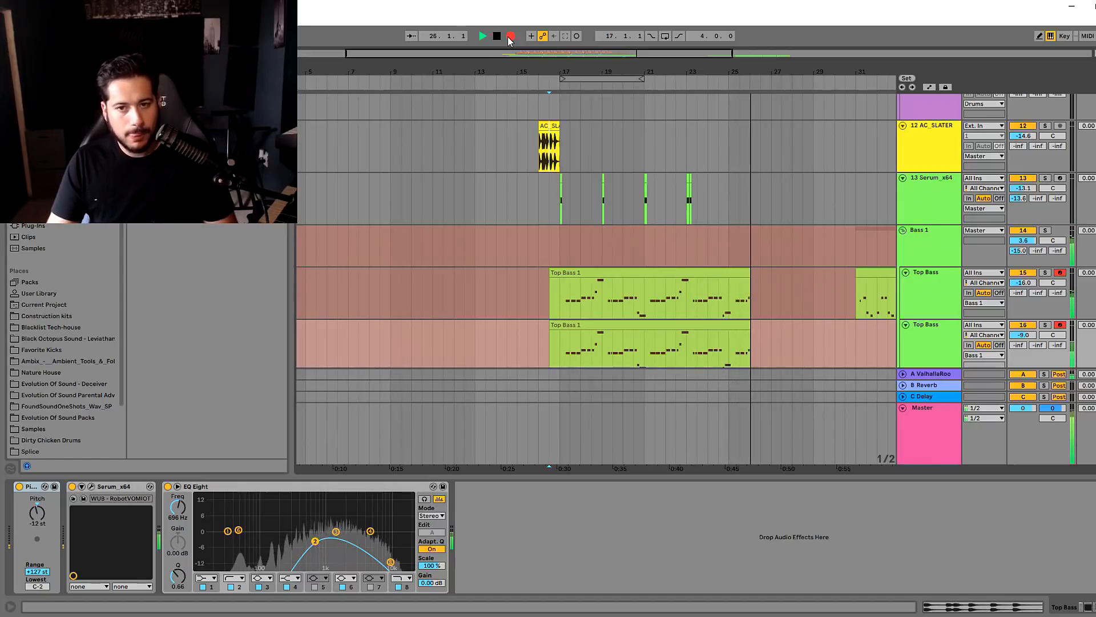
key(space)
key(space)
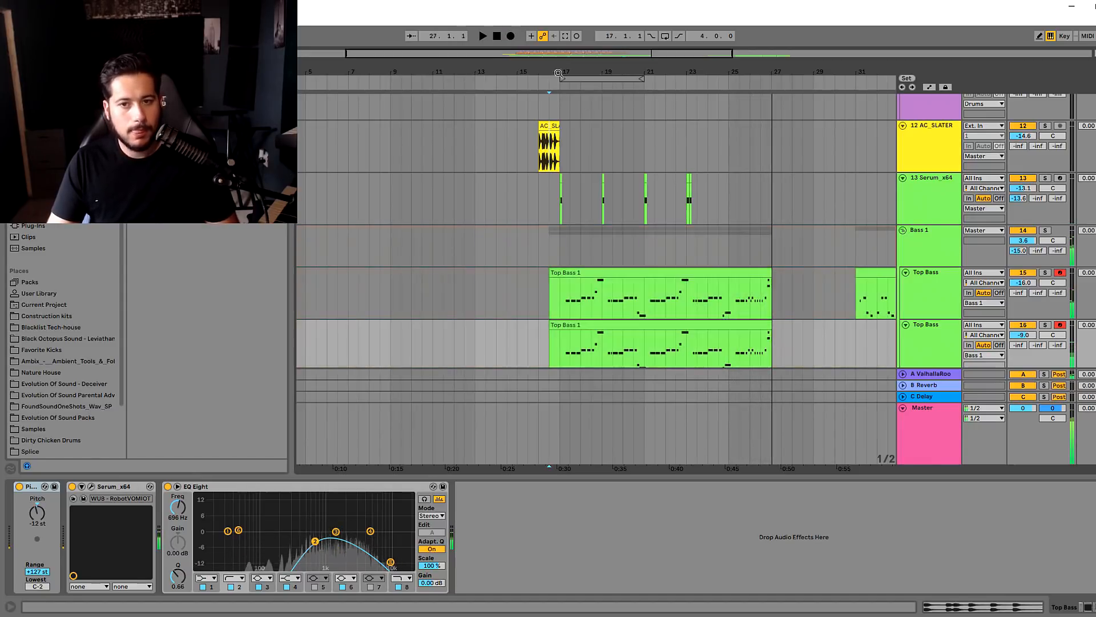
Trim the ends of both newly recorded Top Bass clips to bar 25
drag(771, 273, 730, 273)
drag(768, 332, 729, 334)
scroll(743, 329, down, 2)
scroll(753, 325, down, 3)
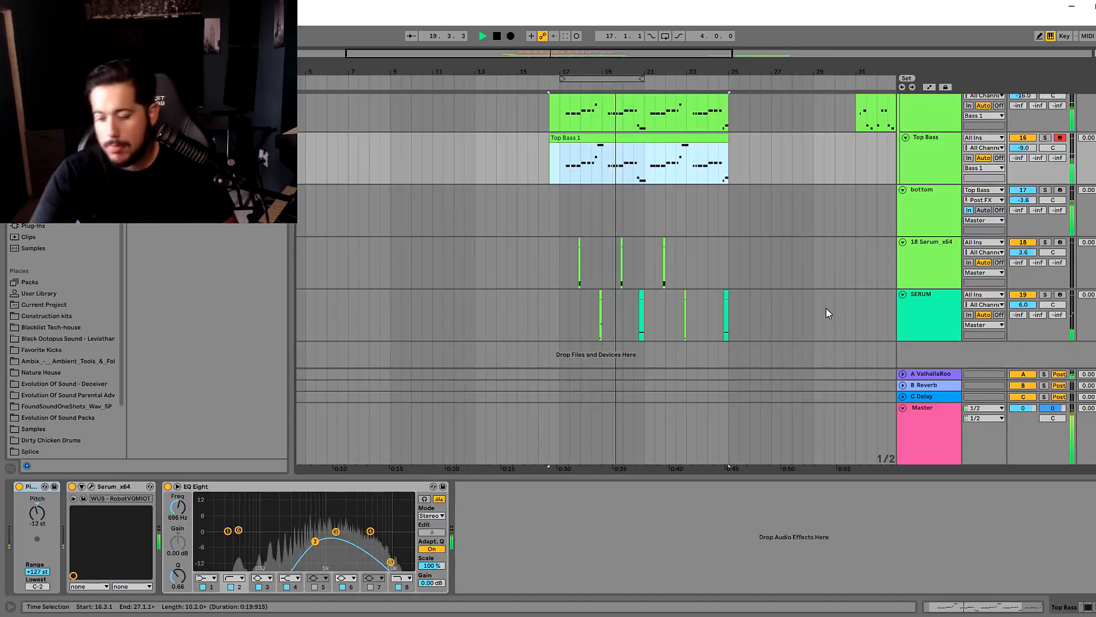
scroll(754, 213, up, 3)
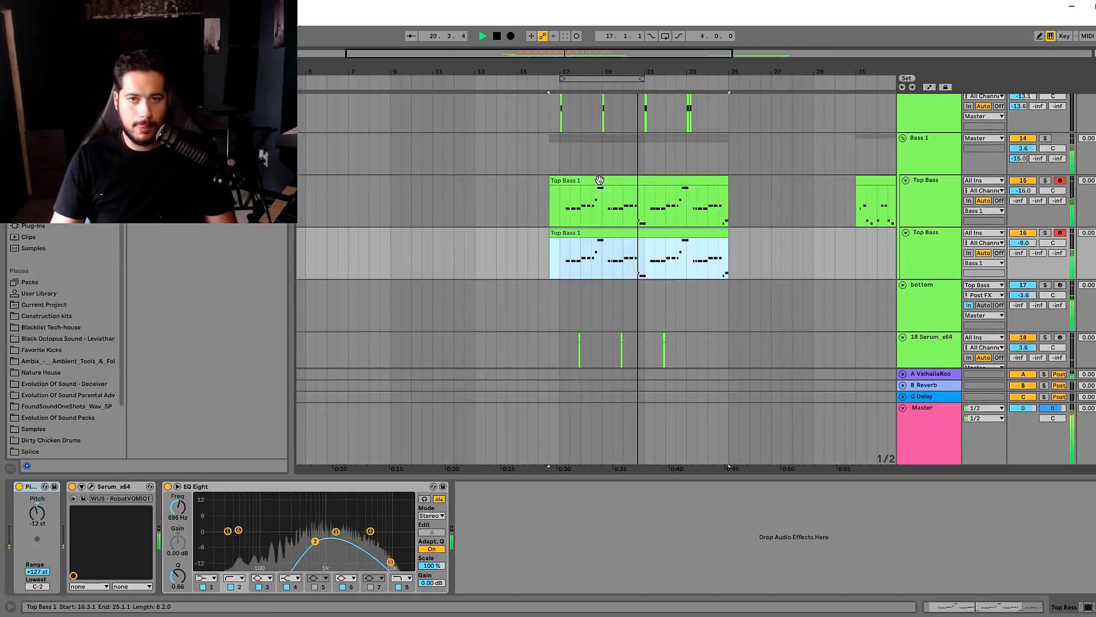
Open the upper Top Bass clip's notes and undo the latest edits to its opening G0 notes while replaying the phrase
double_click(600, 180)
key(space)
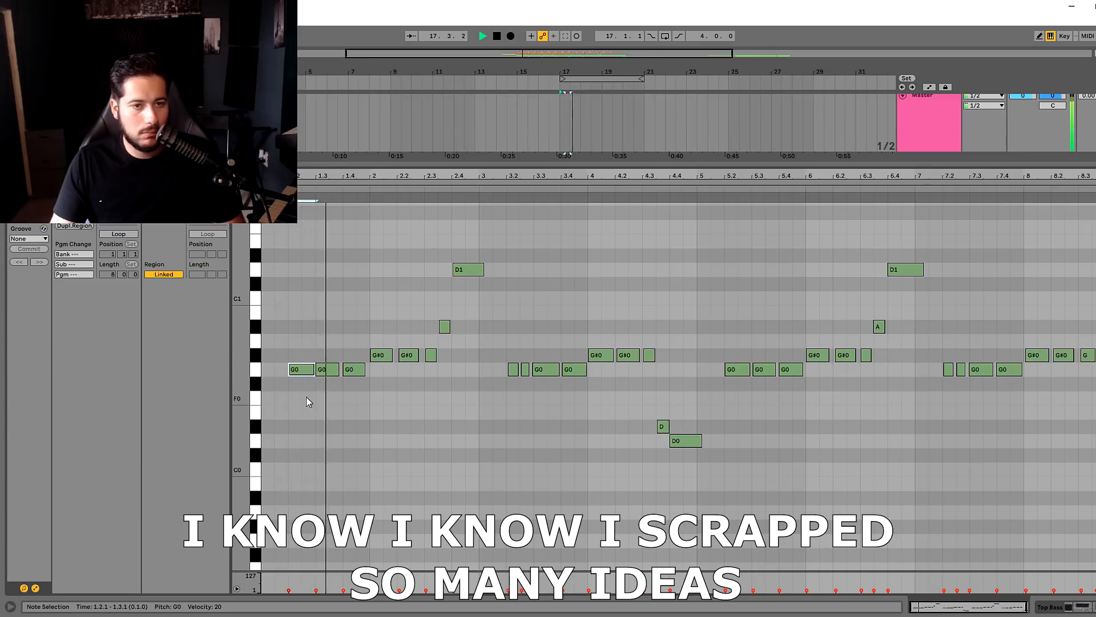
key(ctrl+z)
key(ctrl+z)
key(ctrl+z)
key(space)
key(space)
key(ctrl+z)
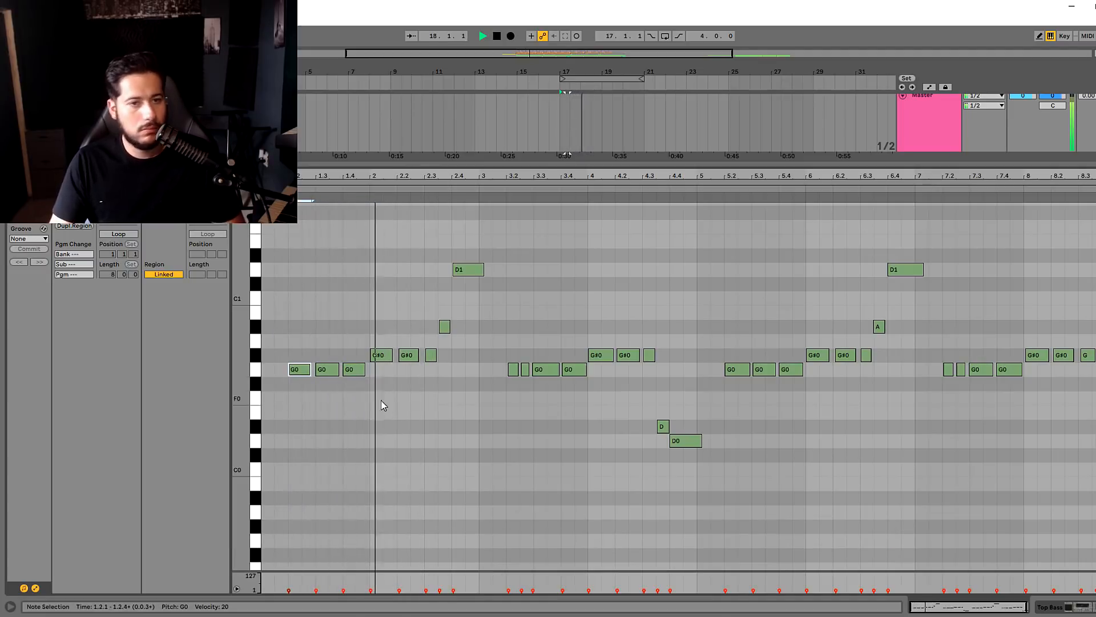
Align the D1 note at 2.4.1 and the two short G0 notes from 3.2 to the grid, and replay the whole clip
click(483, 272)
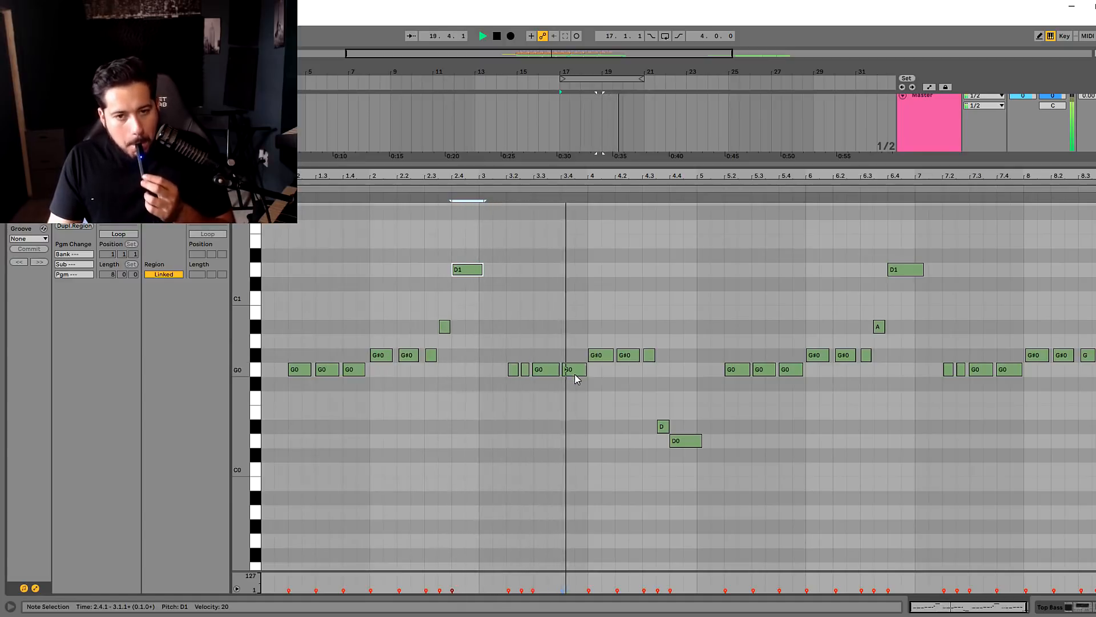
click(513, 370)
click(525, 370)
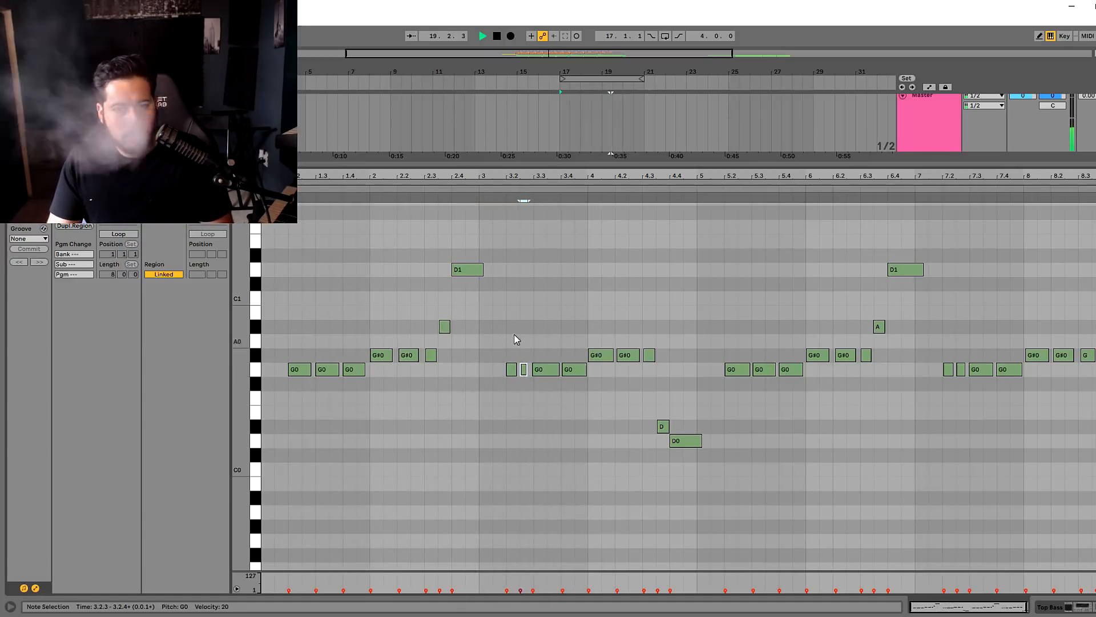
click(505, 200)
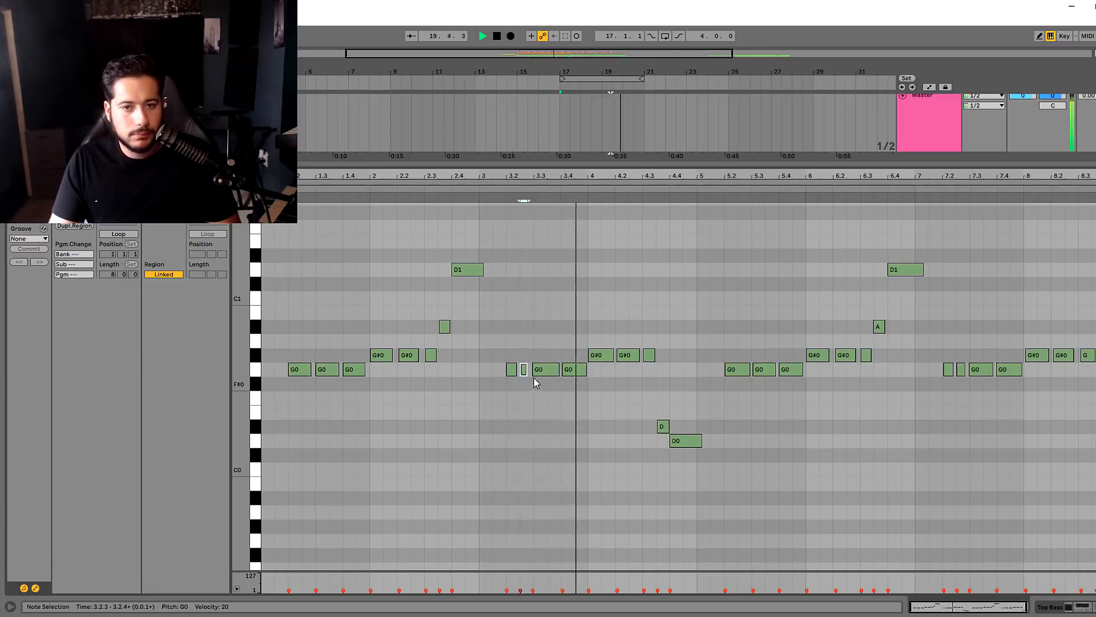
key(space)
click(503, 183)
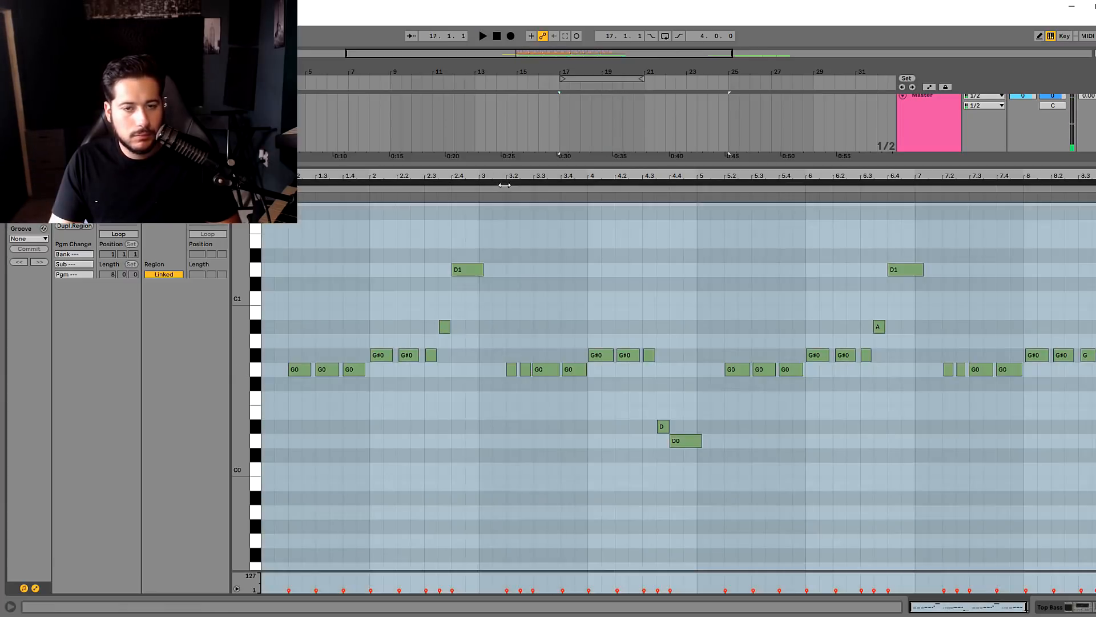
scroll(640, 343, down, 4)
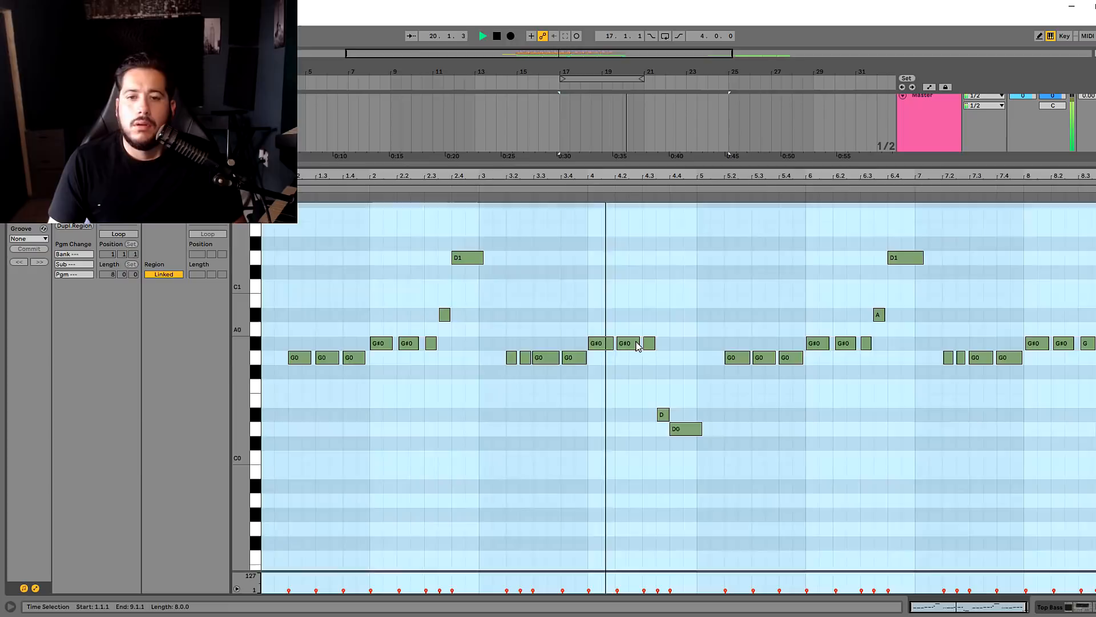
Solo return track A in the mixer and review its ValhallaRoom reverb settings
key(Tab)
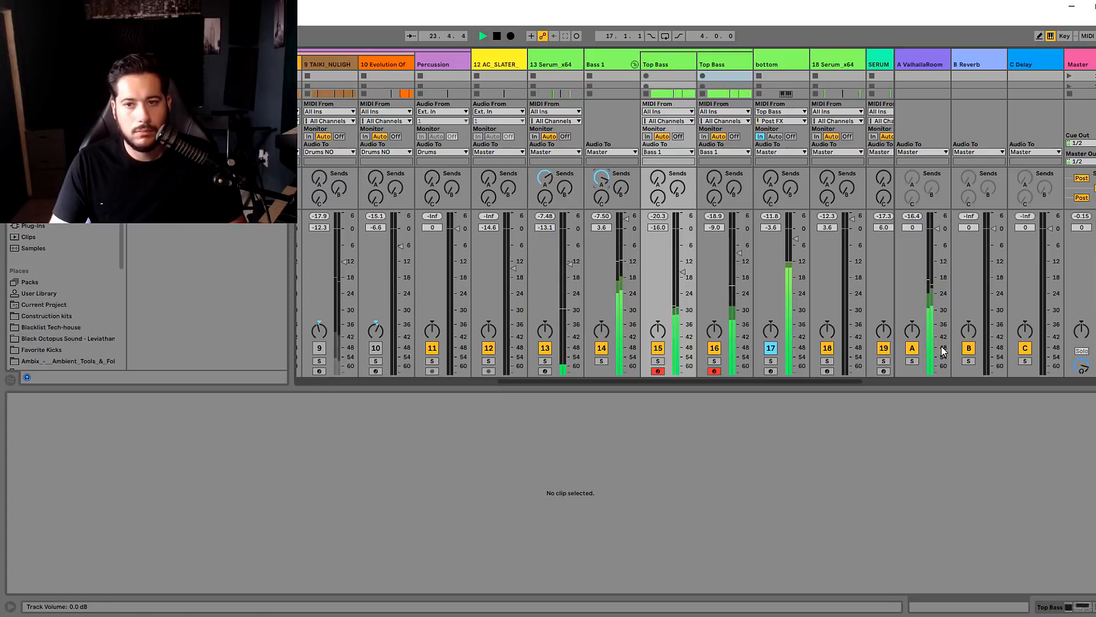
click(913, 360)
double_click(918, 65)
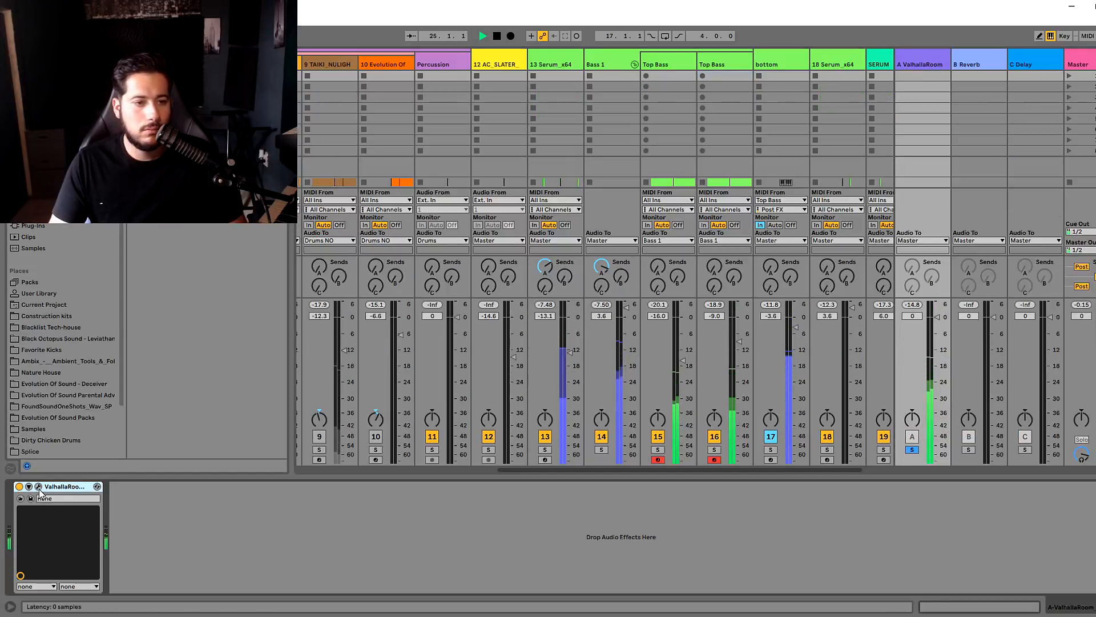
click(38, 486)
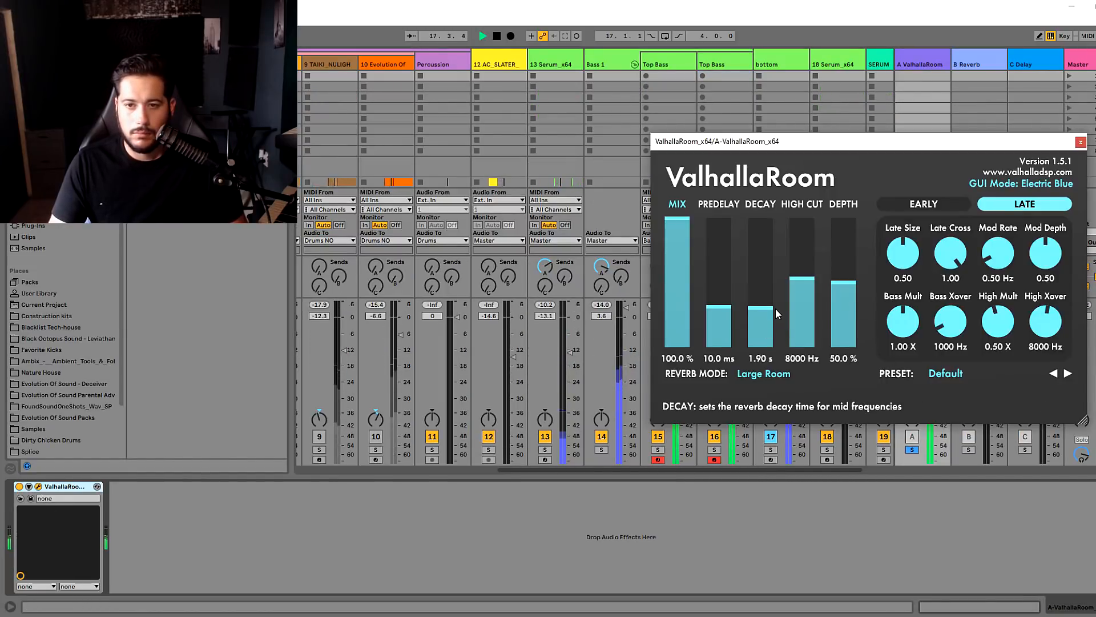
click(1080, 142)
Add an EQ Eight after ValhallaRoom on return A with band 2 as a low cut at 367 Hz, and unsolo the return
key(ctrl+f)
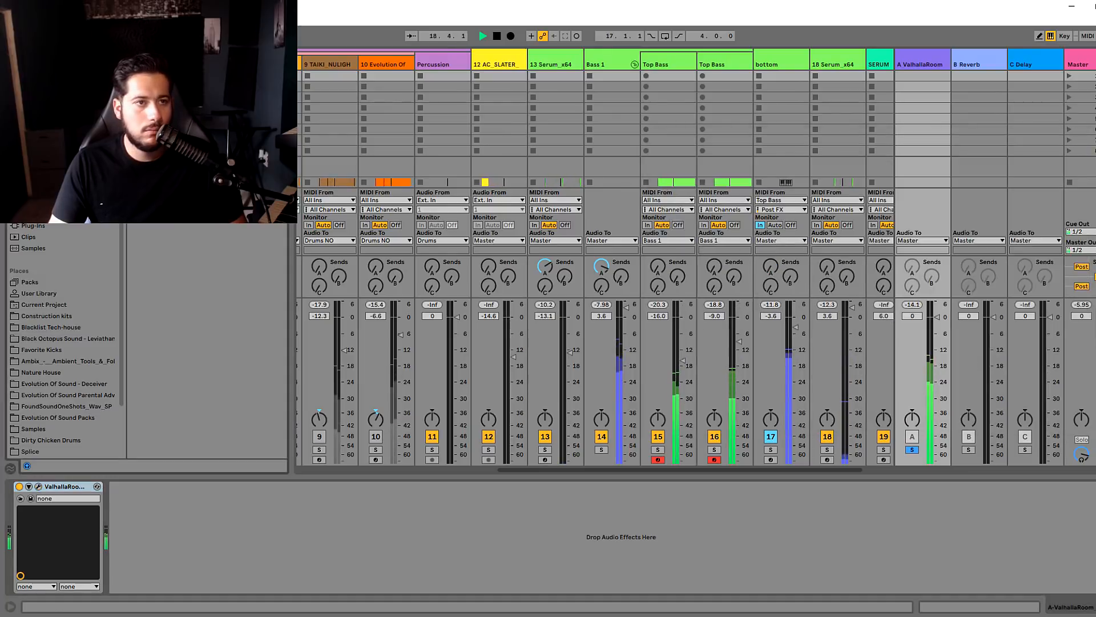
drag(191, 505, 197, 510)
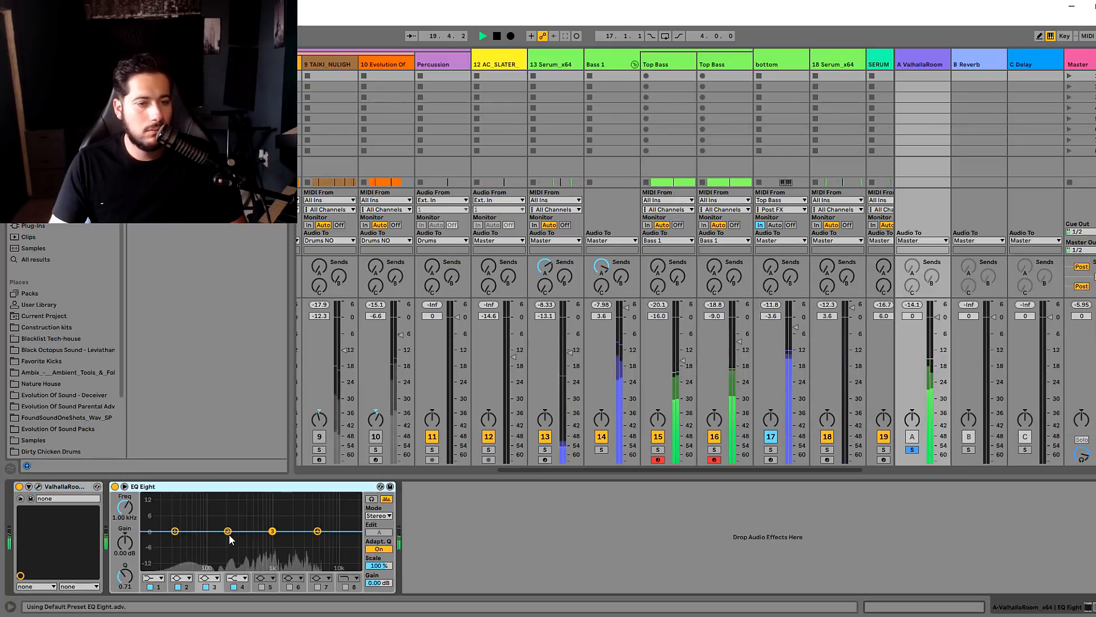
click(228, 531)
click(181, 578)
click(183, 524)
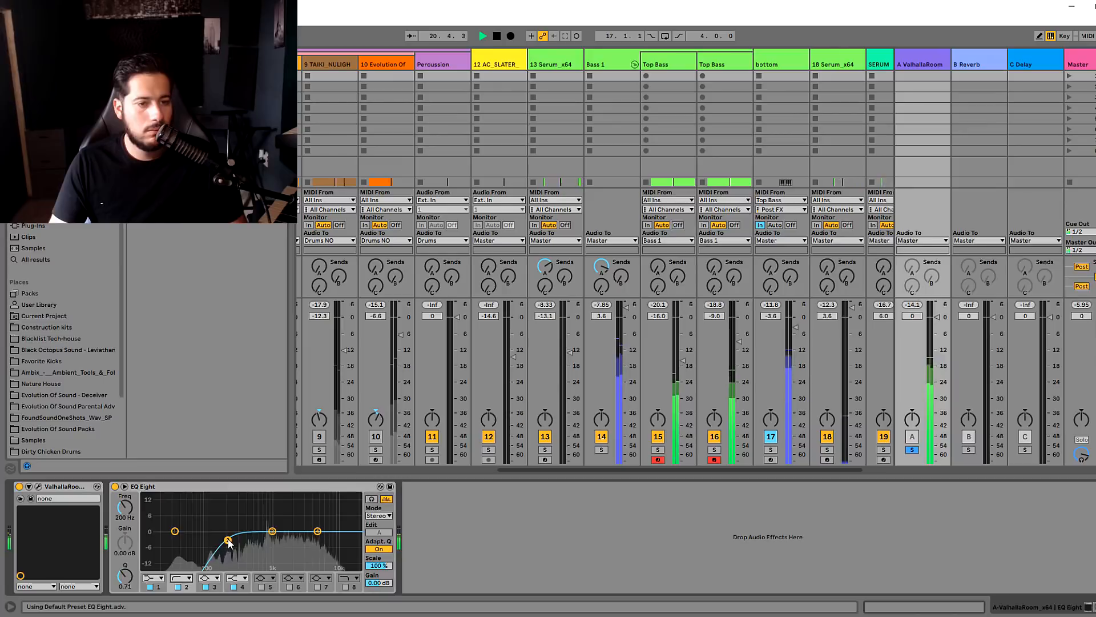
drag(228, 532, 244, 539)
click(912, 450)
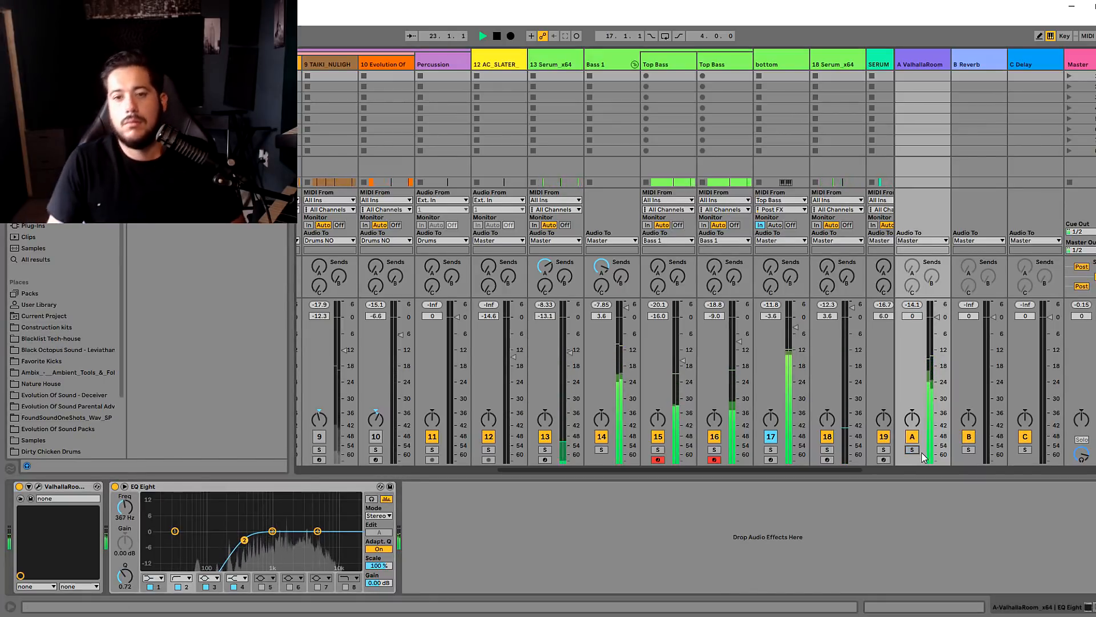
Return to the arrangement, stop playback and place the insert marker at 16.1.1
key(Tab)
scroll(439, 153, up, 5)
drag(562, 72, 644, 58)
key(space)
scroll(542, 189, down, 3)
click(472, 221)
scroll(472, 220, down, 3)
scroll(472, 223, down, 3)
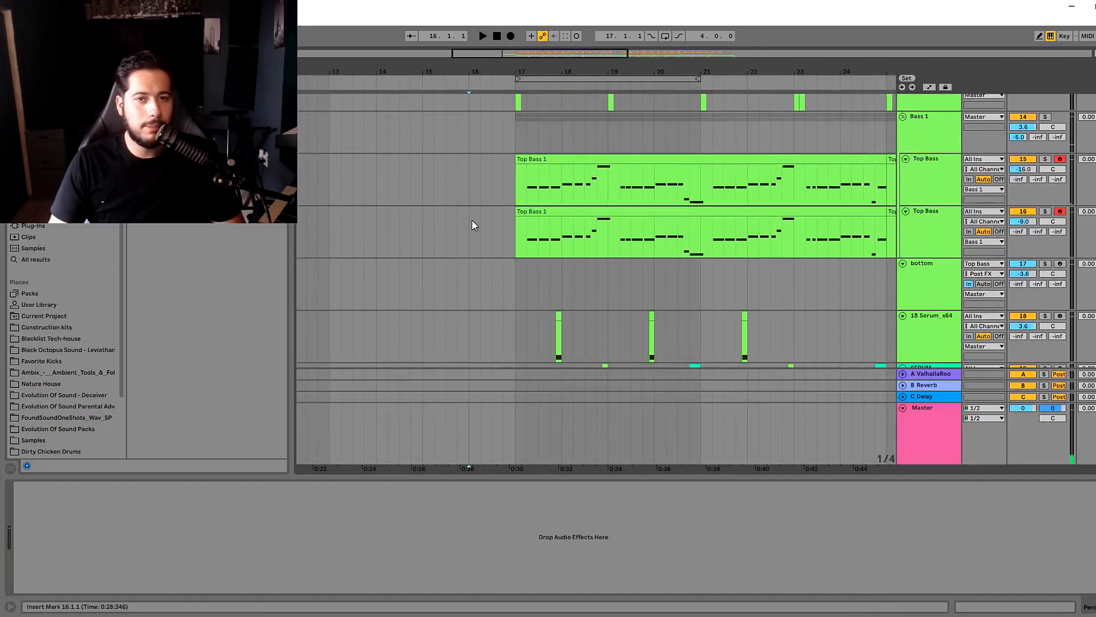
Open the upper Top Bass 1 clip starting at bar 17 in the note editor
scroll(471, 223, up, 1)
double_click(582, 210)
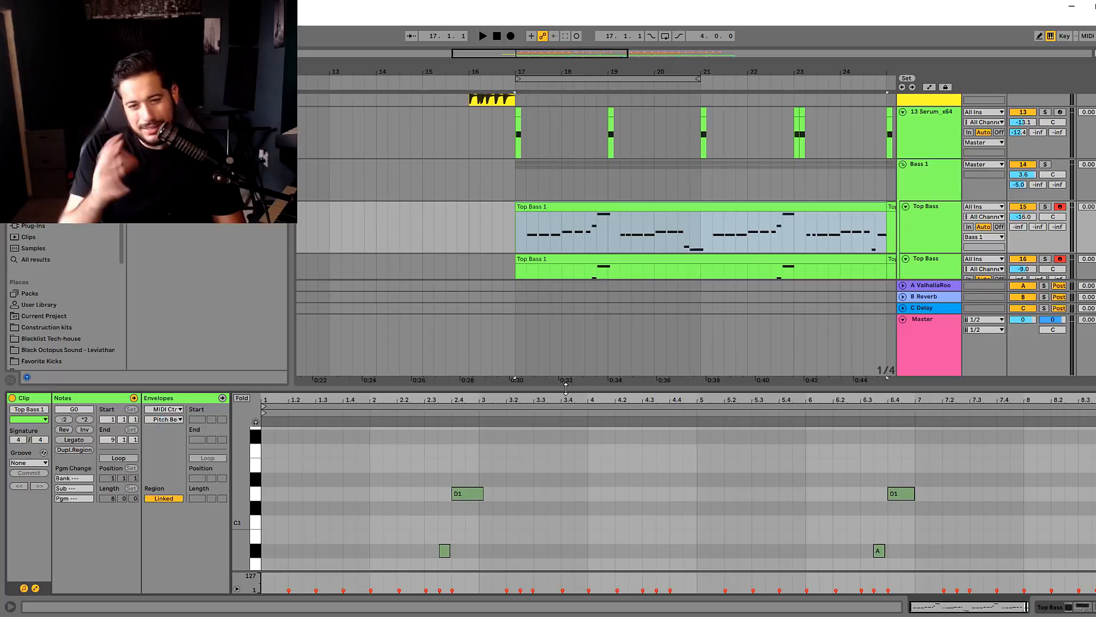
scroll(669, 174, down, 2)
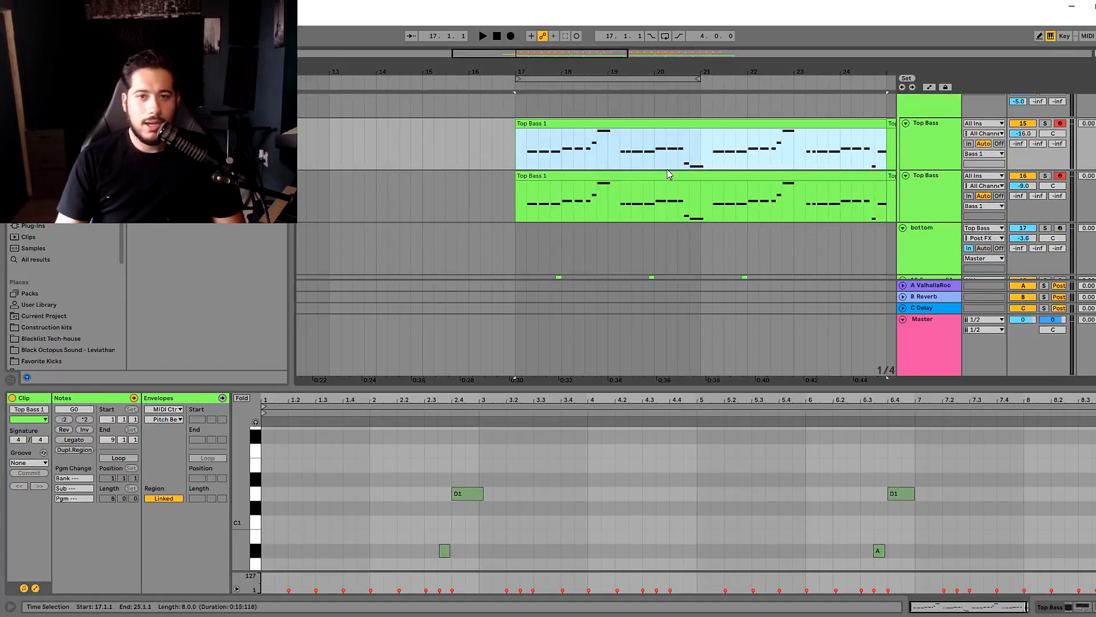
Solo the lower Top Bass layer from bar 17 and review its WUB - RobotVOMIOT patch in Serum
click(546, 178)
click(1045, 176)
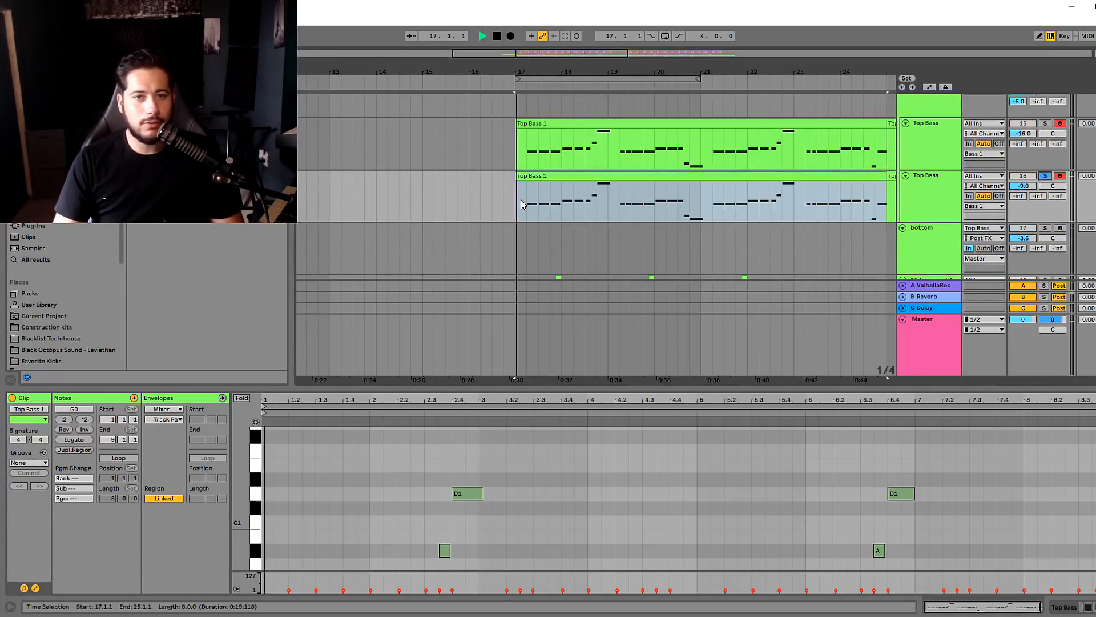
double_click(933, 198)
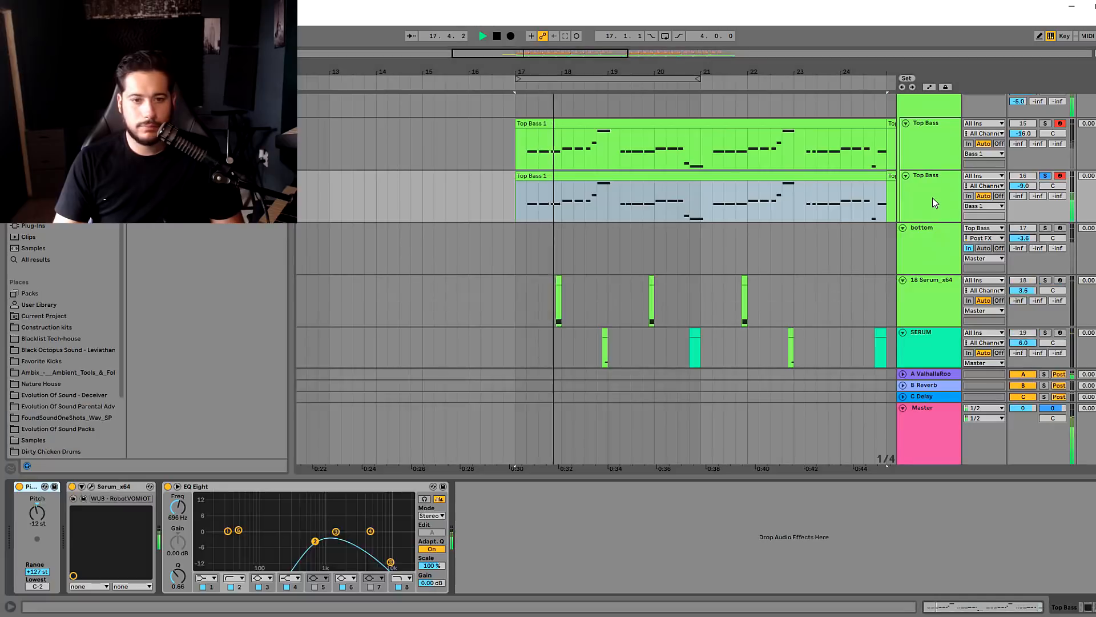
click(84, 497)
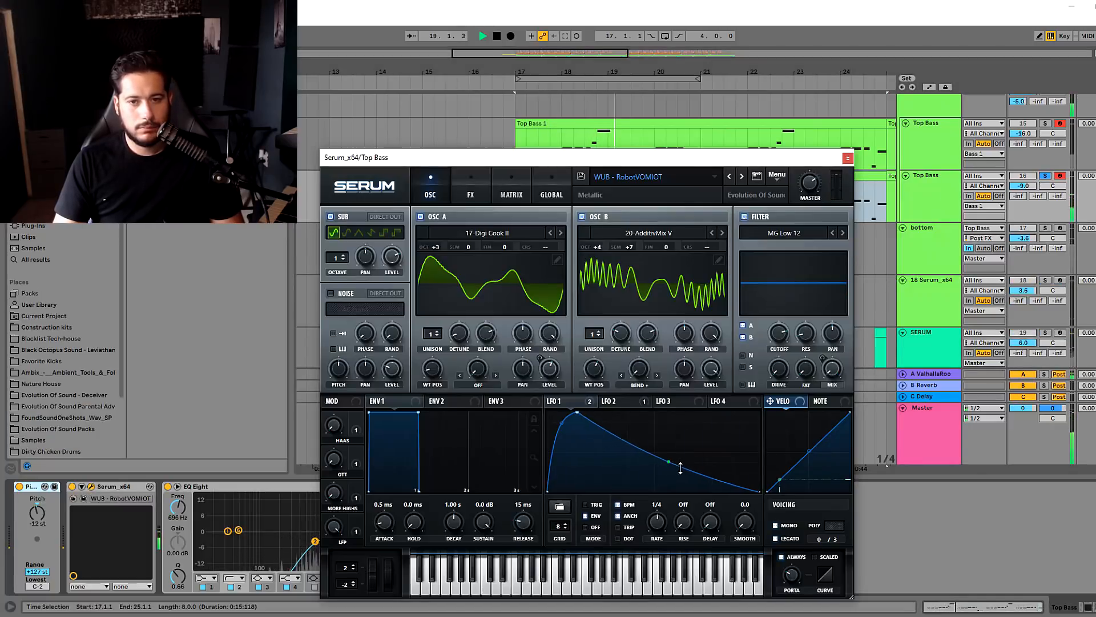
click(848, 158)
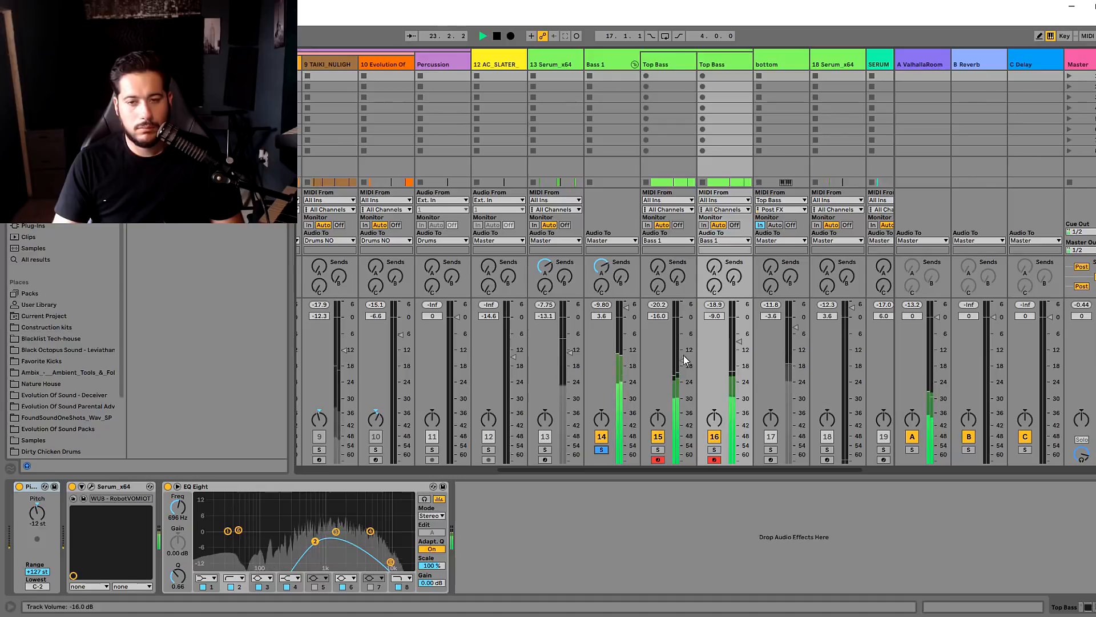
Set the Top Bass layers to -12.7 and -11.6 dB, and narrow the second layer's EQ Eight to a band-pass with its high cut at 791 Hz
click(613, 68)
drag(683, 361, 742, 350)
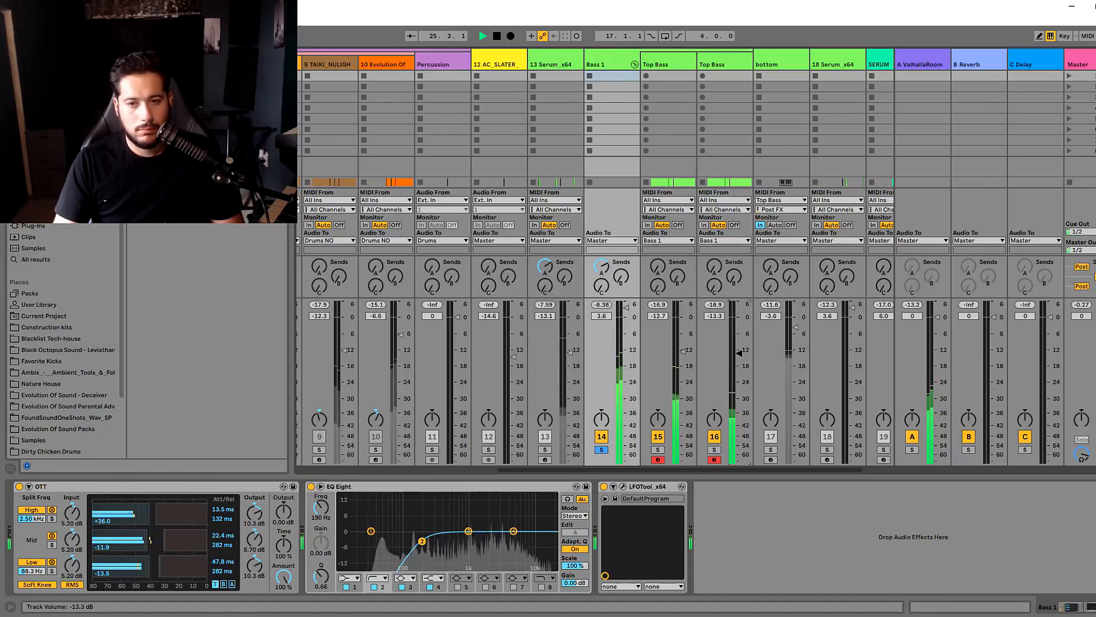
click(726, 172)
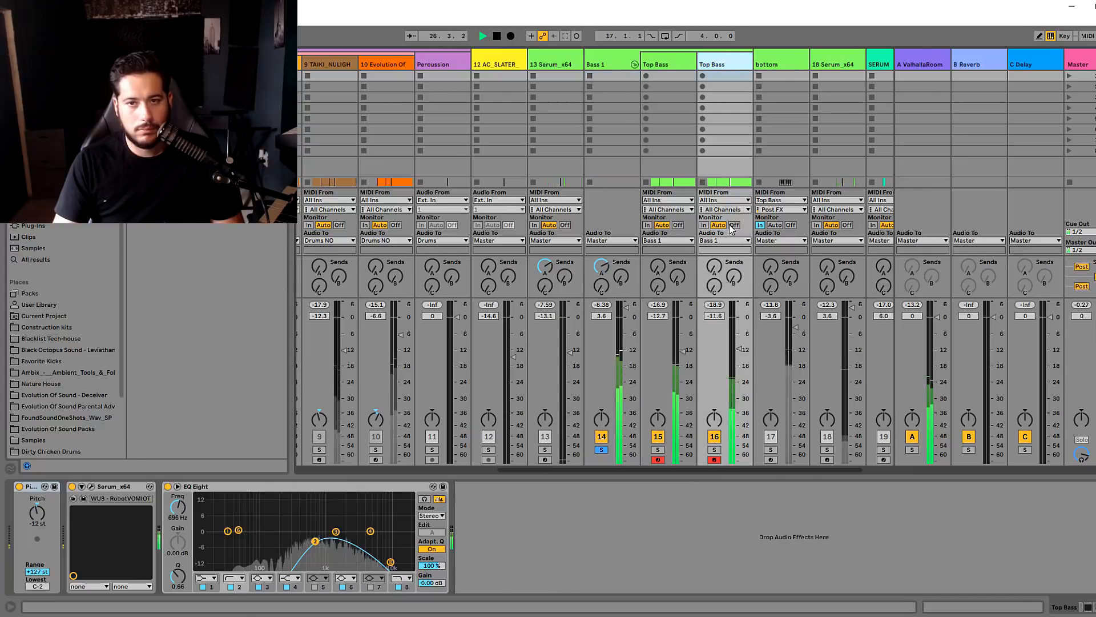
drag(314, 547, 286, 544)
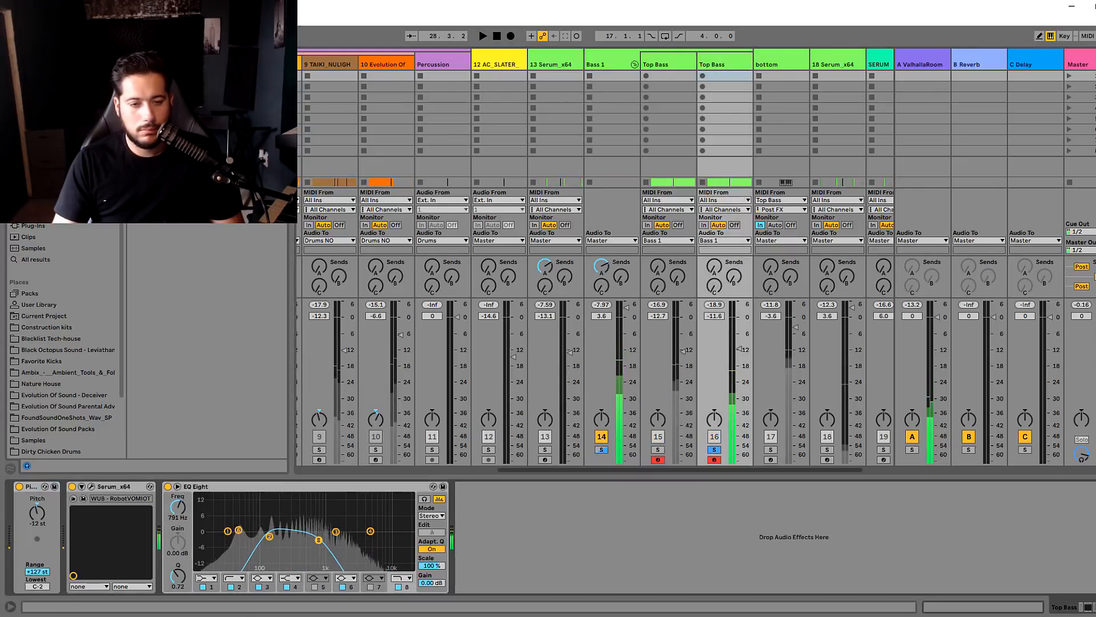
Replay the bass from bar 17 and raise the two Top Bass layers to -10.7 and -7.0 dB in the mixer
key(Tab)
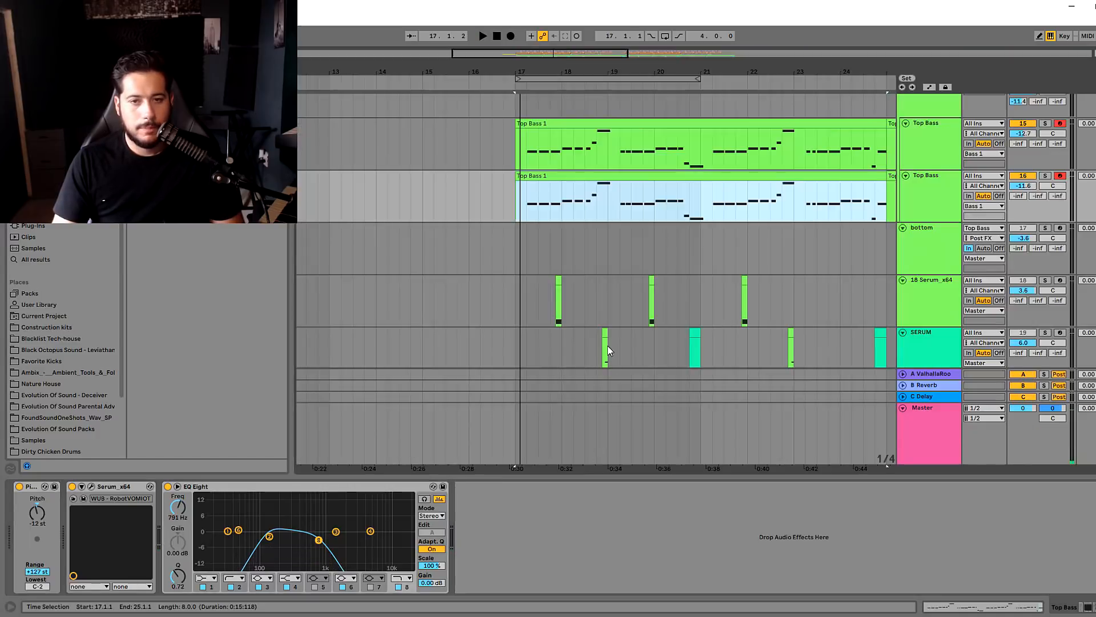
key(space)
key(Tab)
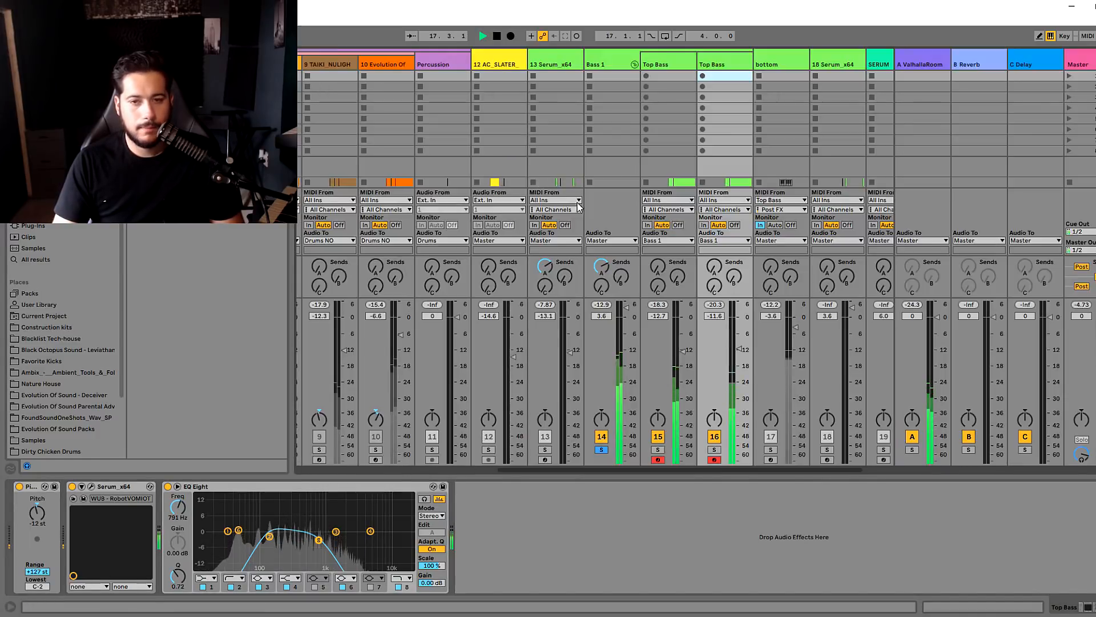
drag(693, 363, 738, 323)
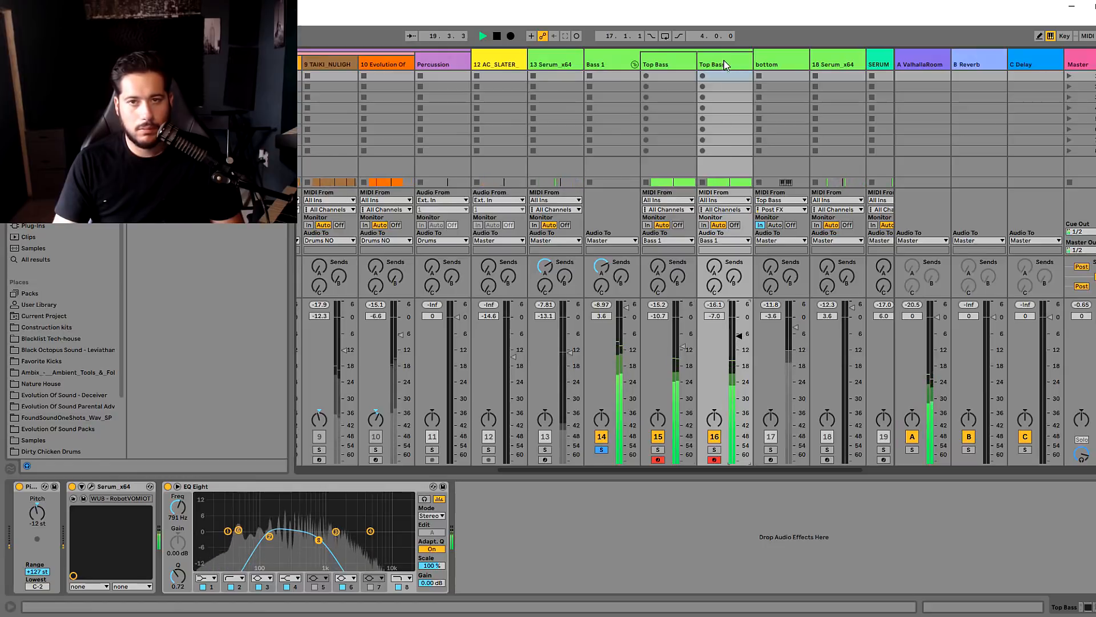
Shape the Bass 1 group's EQ Eight with a high-frequency boost and a band 6 boost of 7.07 dB at 1.14 kHz
click(92, 487)
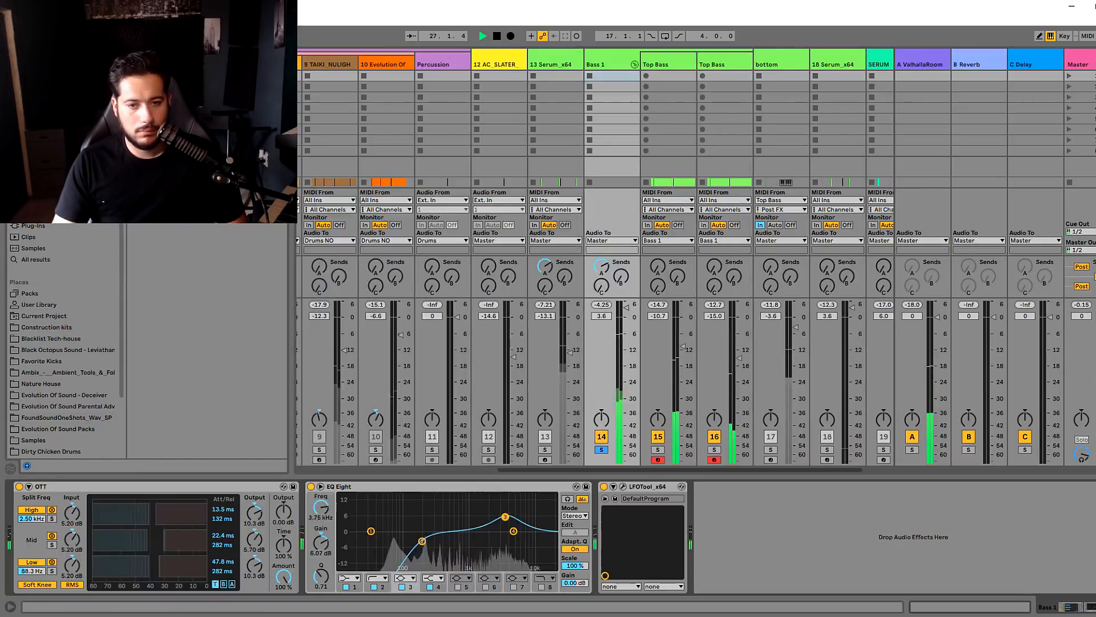
drag(507, 516, 472, 514)
click(487, 586)
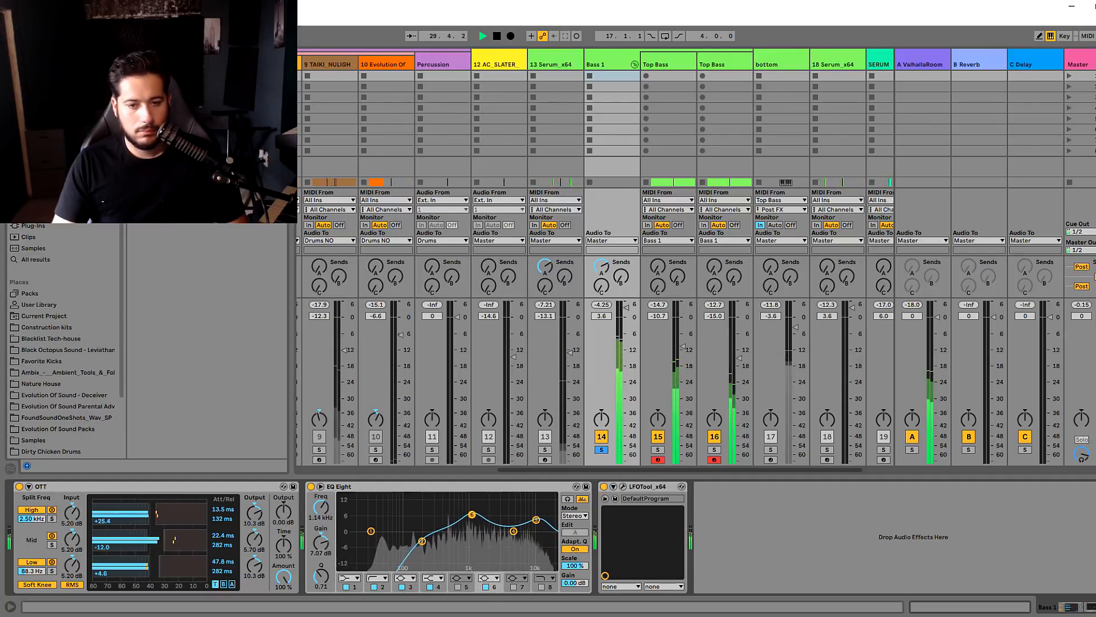
Unsolo the Bass 1 group, lower its volume to 2.7 dB and return to the arrangement
click(601, 449)
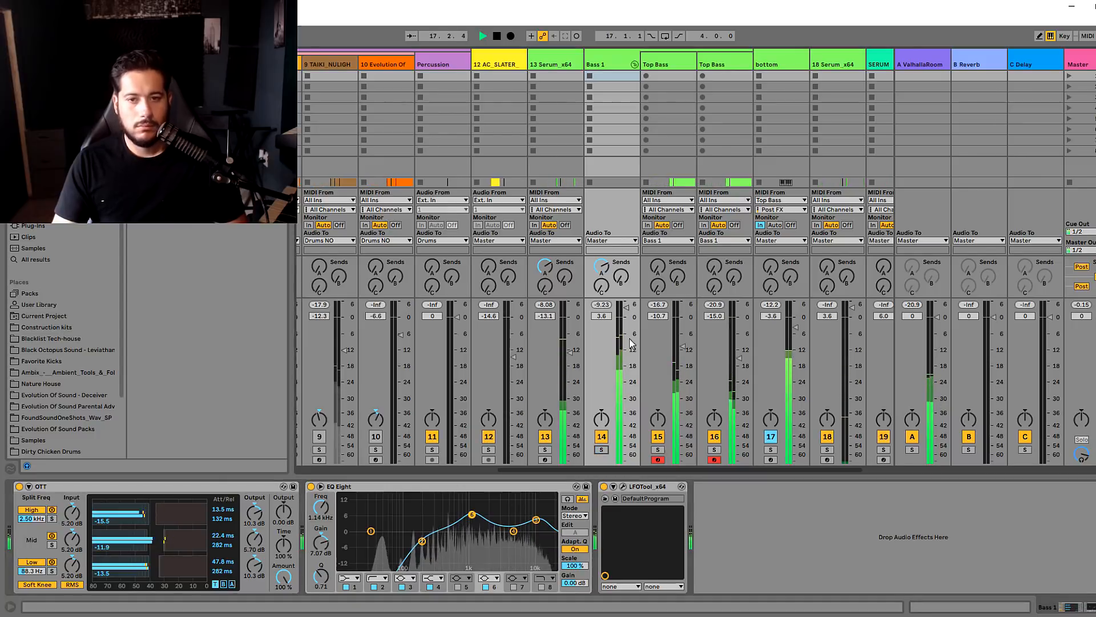
drag(626, 307, 626, 310)
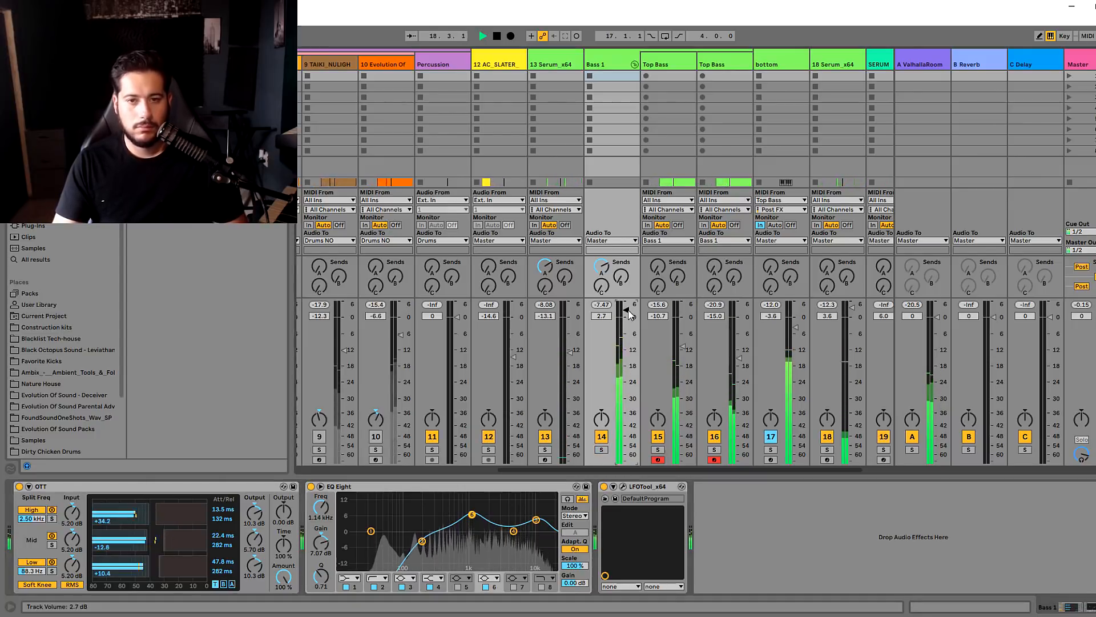
key(Tab)
Listen to the bass in the full mix, including the drum fill at bar 16, while looking over the arrangement tracks
scroll(628, 280, up, 2)
scroll(628, 280, down, 4)
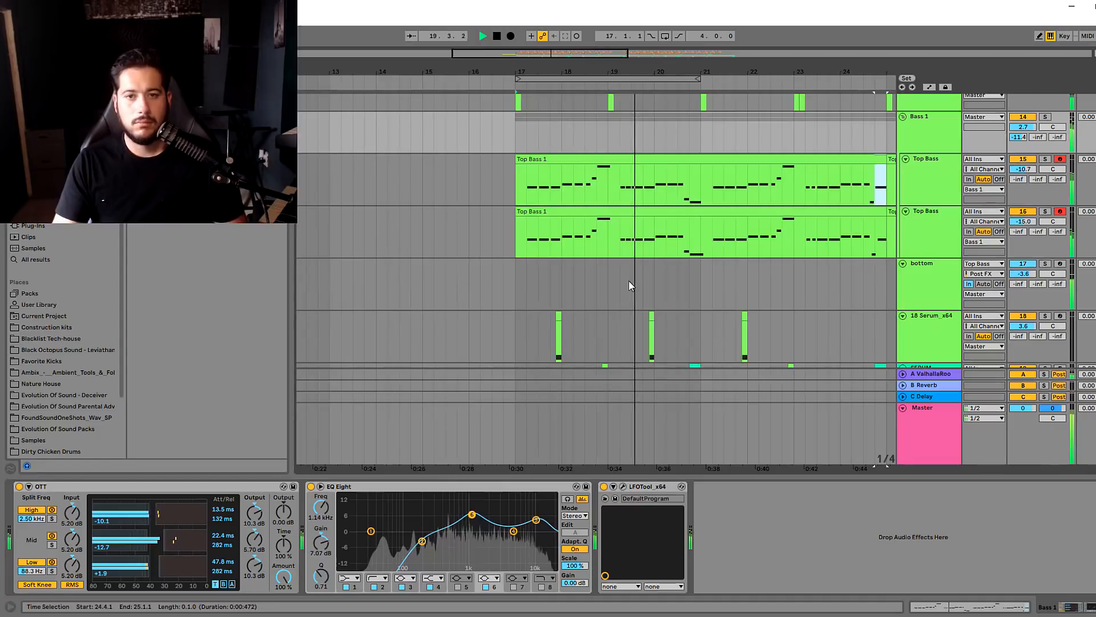
scroll(629, 280, down, 2)
scroll(631, 282, up, 3)
scroll(738, 235, down, 3)
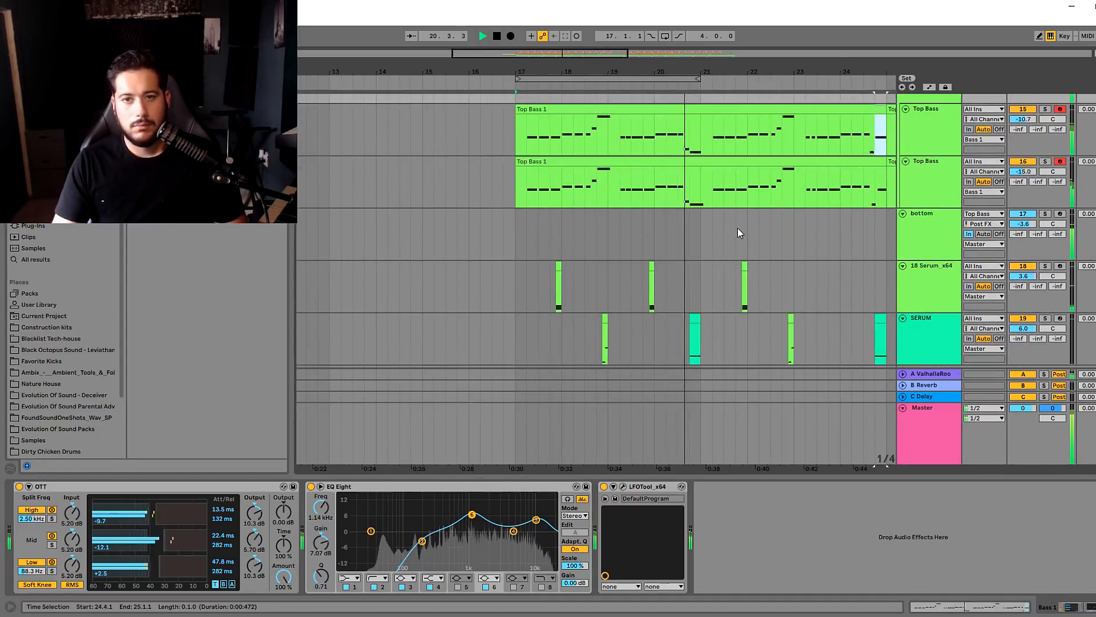
scroll(738, 235, up, 3)
drag(595, 71, 465, 109)
scroll(669, 288, up, 1)
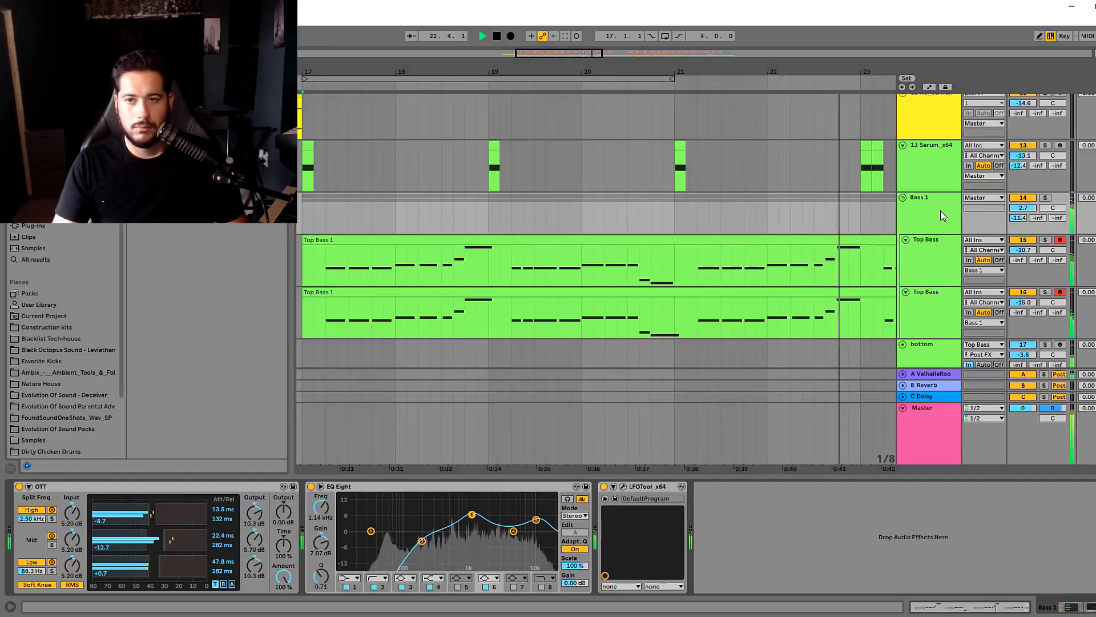
scroll(942, 215, down, 2)
click(936, 165)
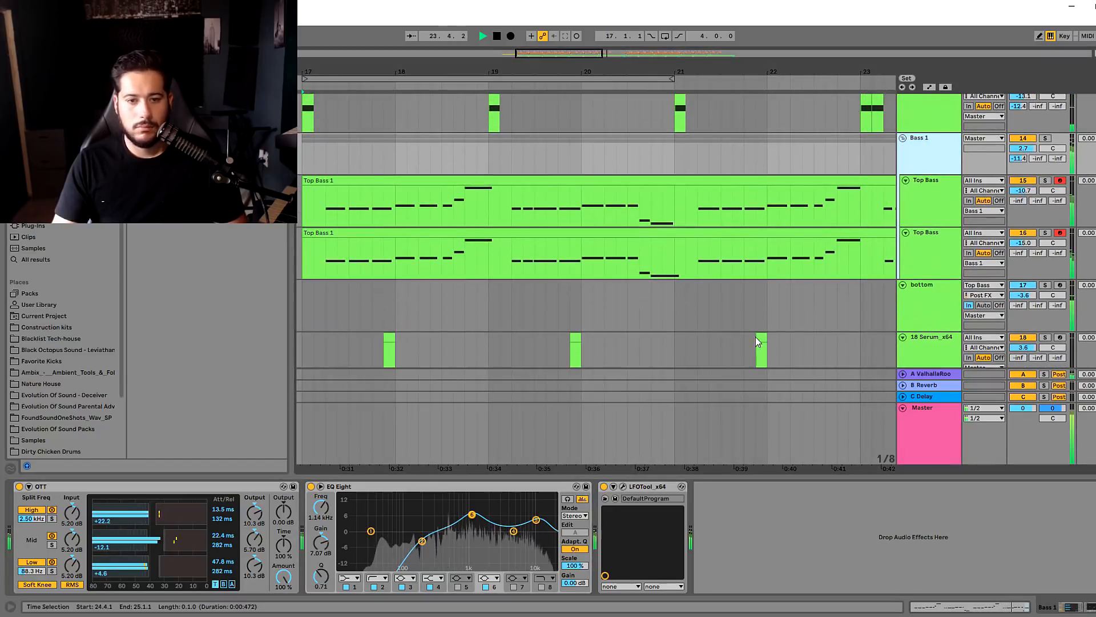
scroll(748, 341, up, 2)
drag(560, 54, 607, 52)
scroll(894, 217, up, 1)
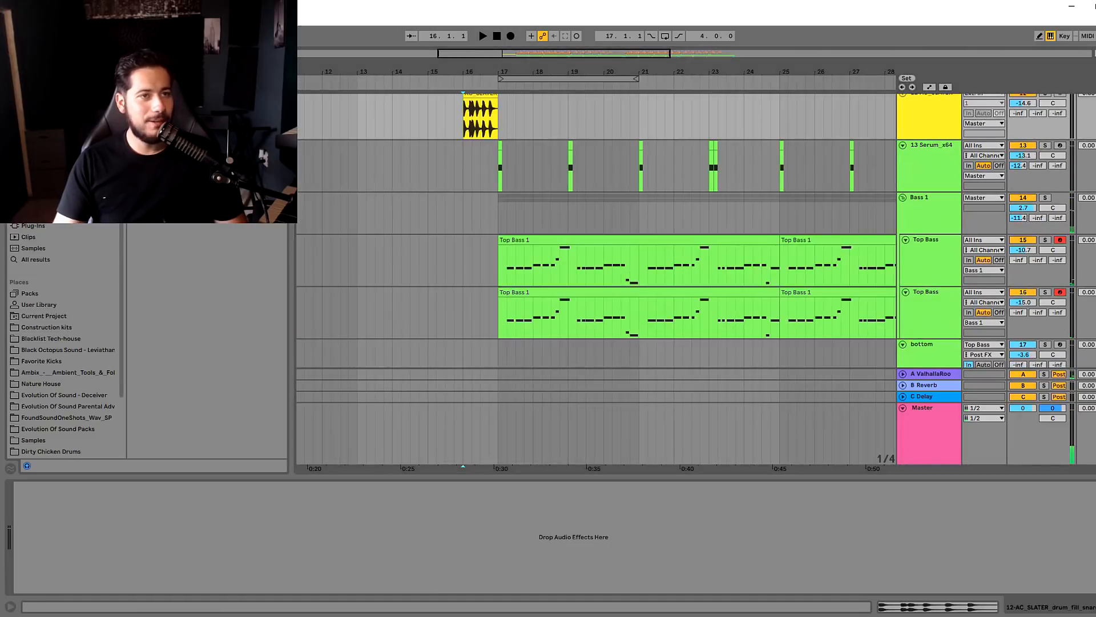
scroll(630, 254, up, 2)
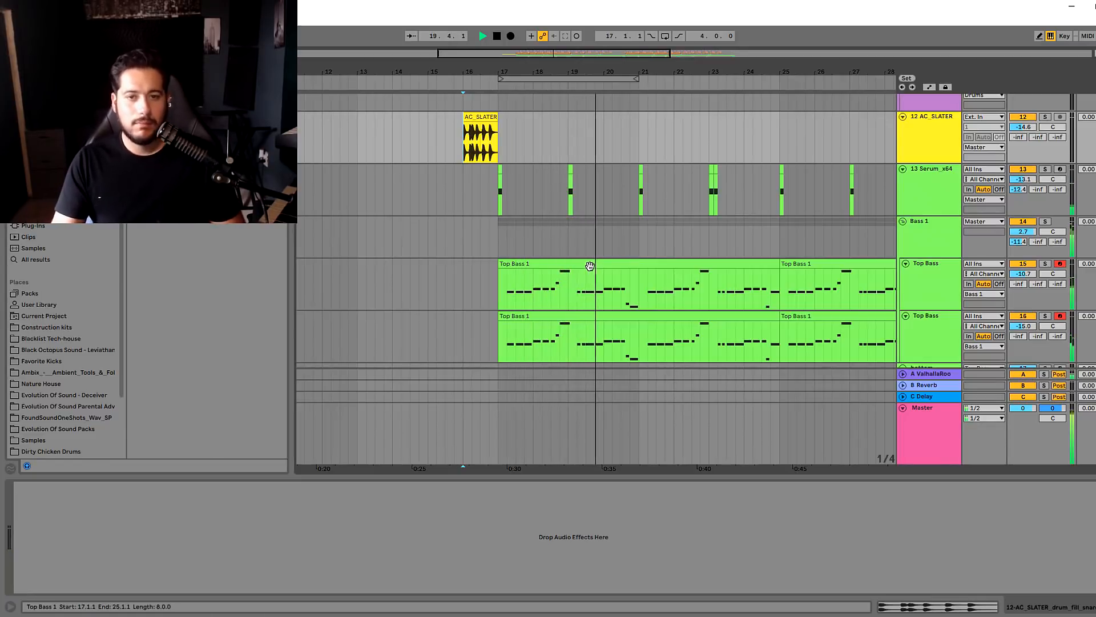
Solo both Top Bass layers and compare their sounds and device chains during playback
scroll(776, 262, down, 3)
click(937, 259)
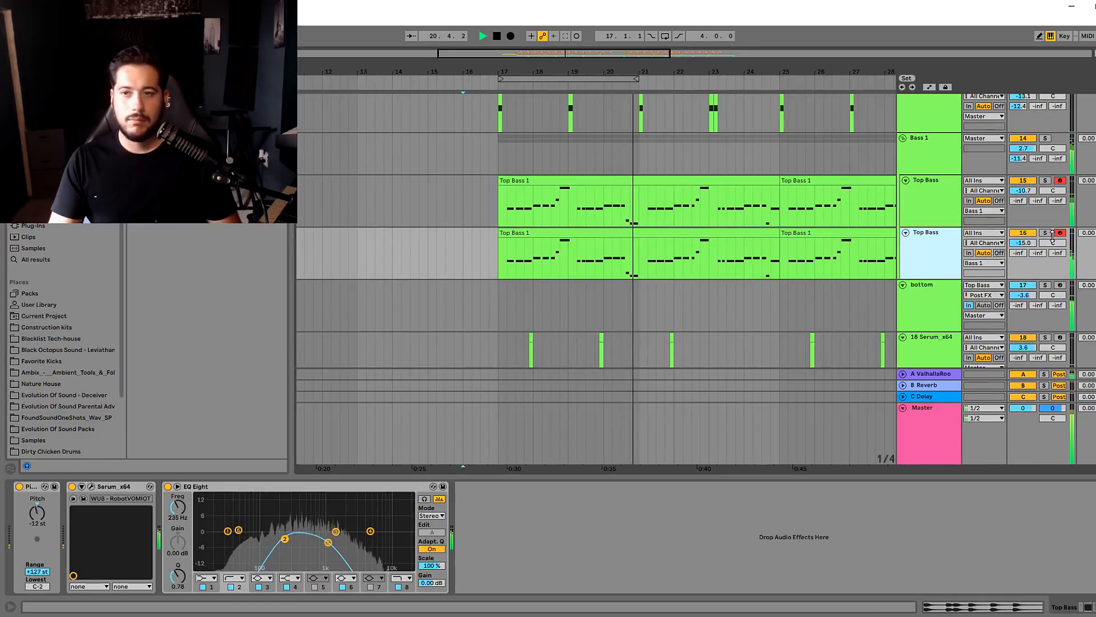
click(1046, 233)
ctrl+click(1047, 180)
click(939, 204)
click(925, 257)
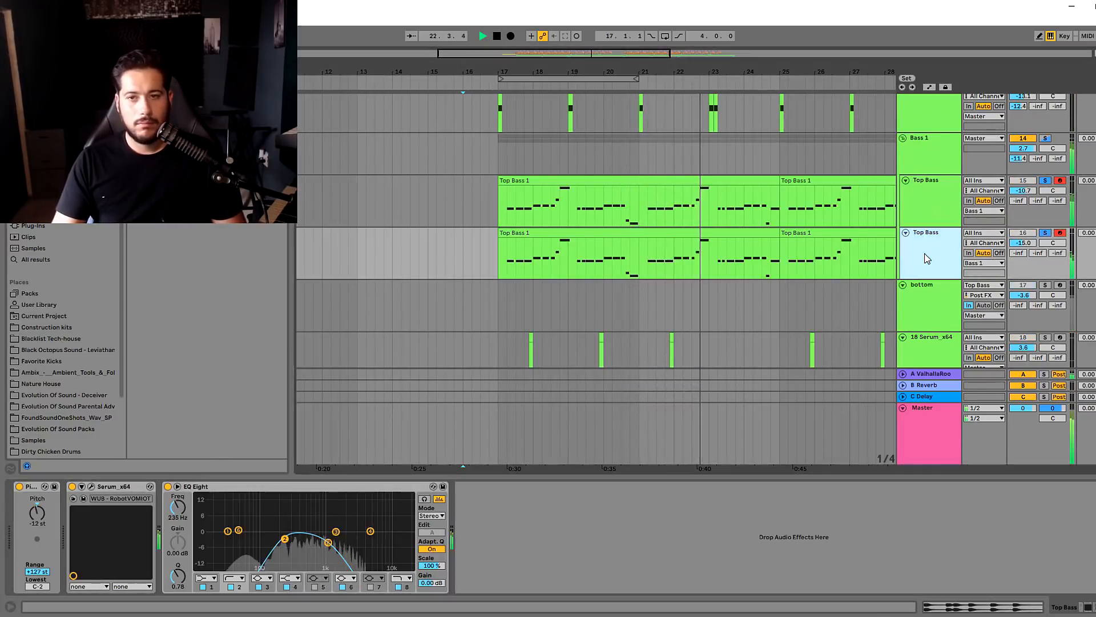
click(945, 206)
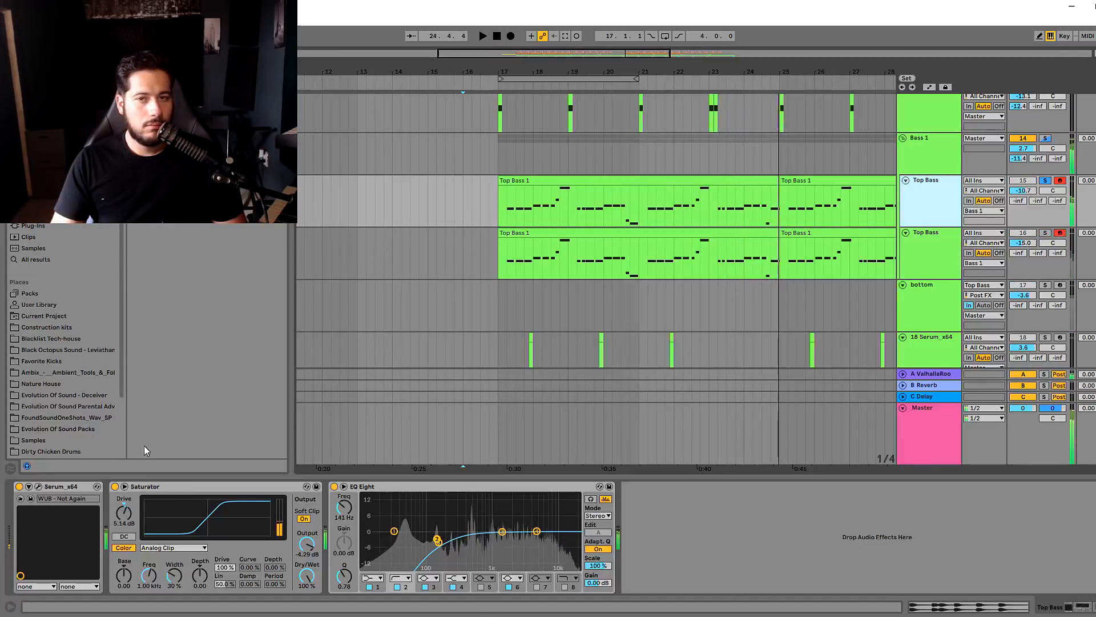
Duplicate the upper Top Bass track, solo the copy and open its Serum instrument
key(Tab)
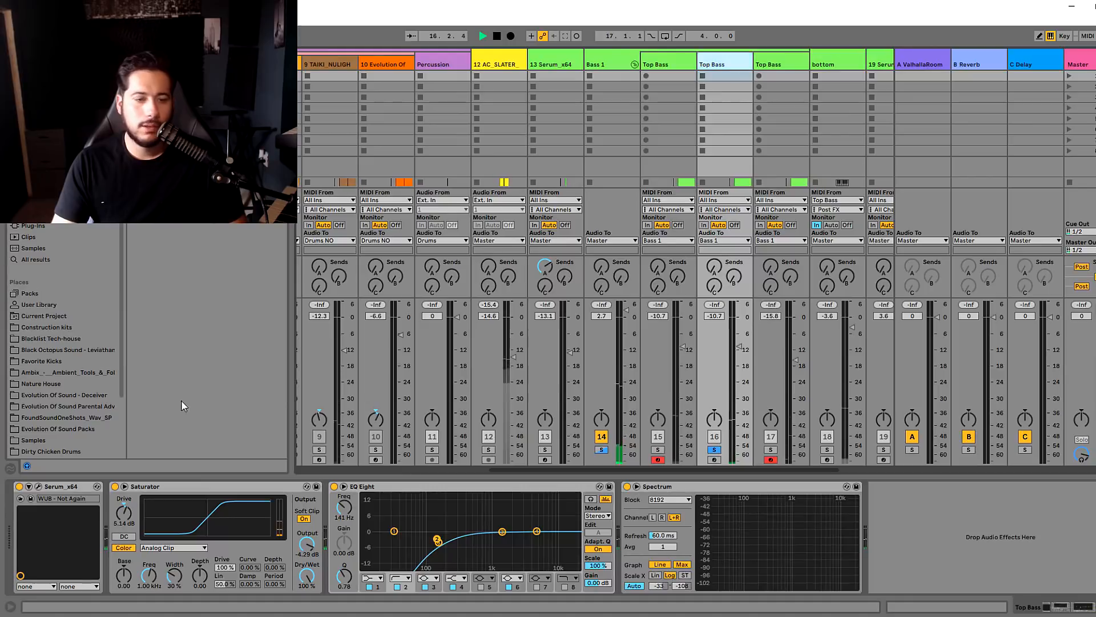
click(38, 486)
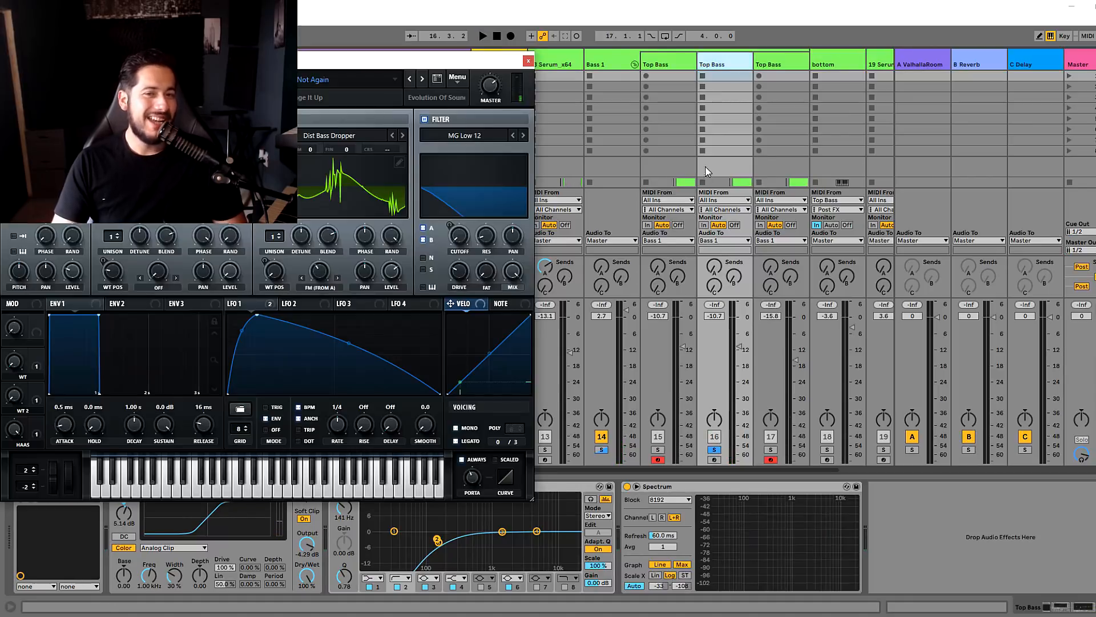
Audition successive Serum presets on the copied layer against the bar 17 bass line and load WUB - Overdone
click(423, 80)
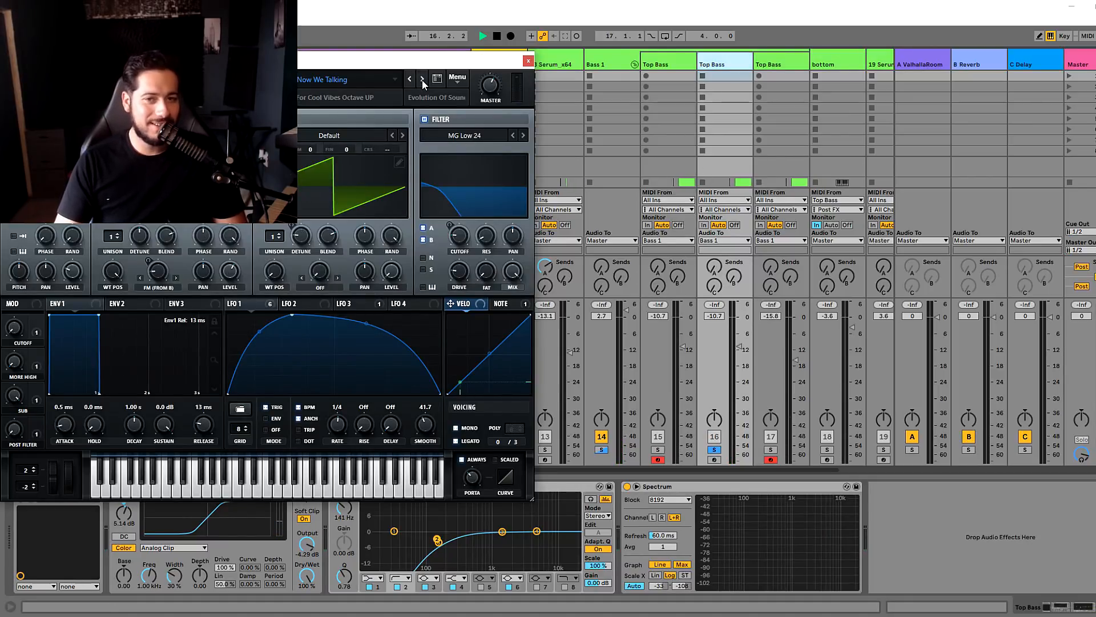
key(Tab)
click(603, 230)
key(space)
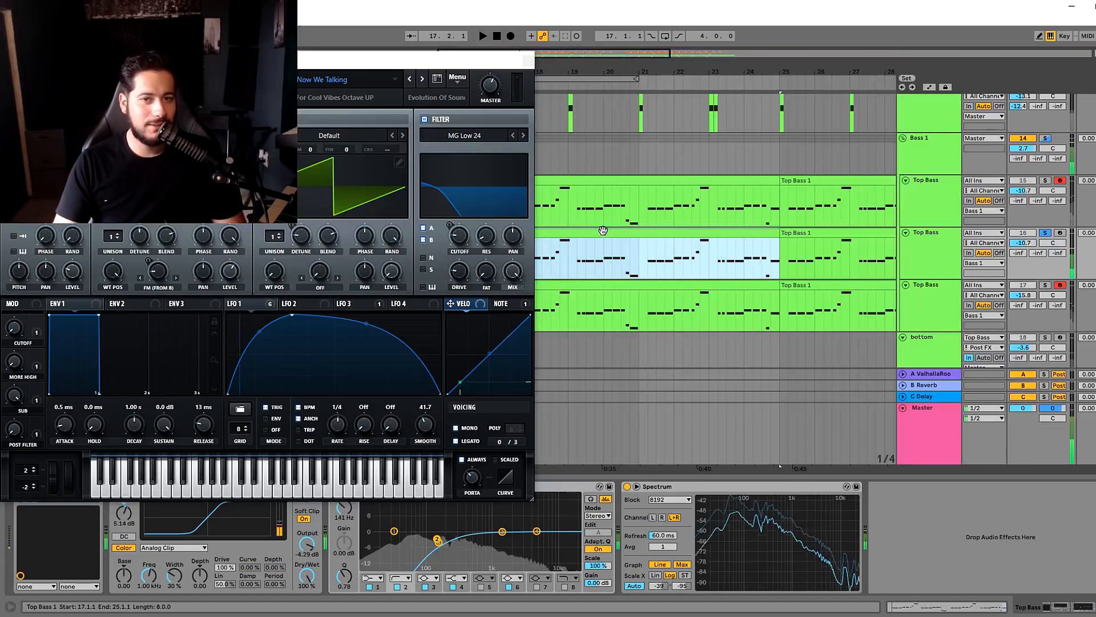
key(space)
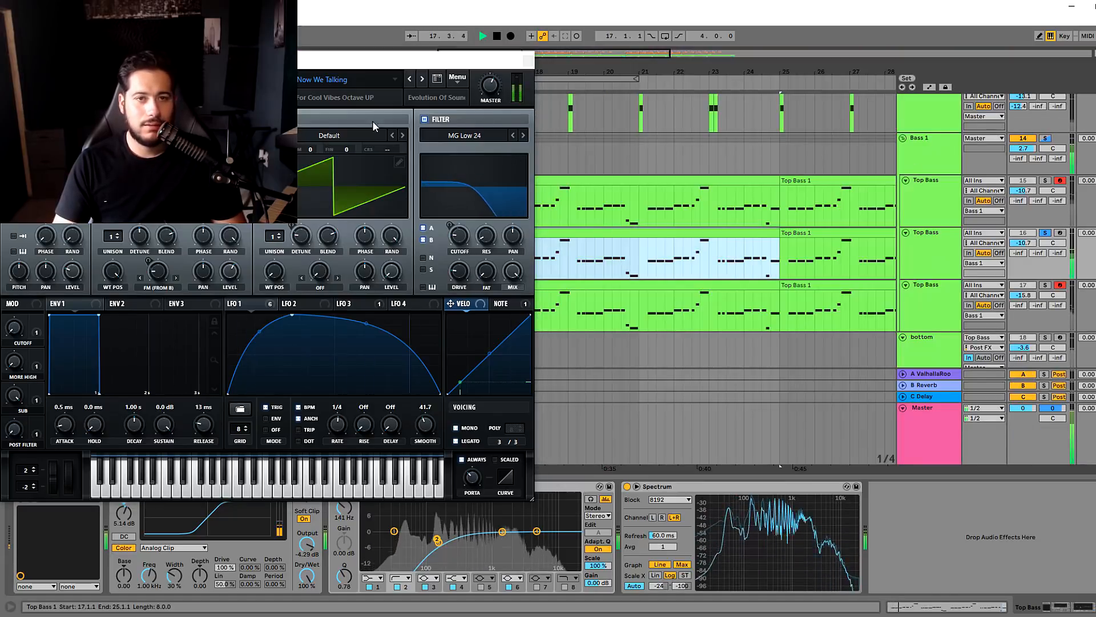
click(423, 80)
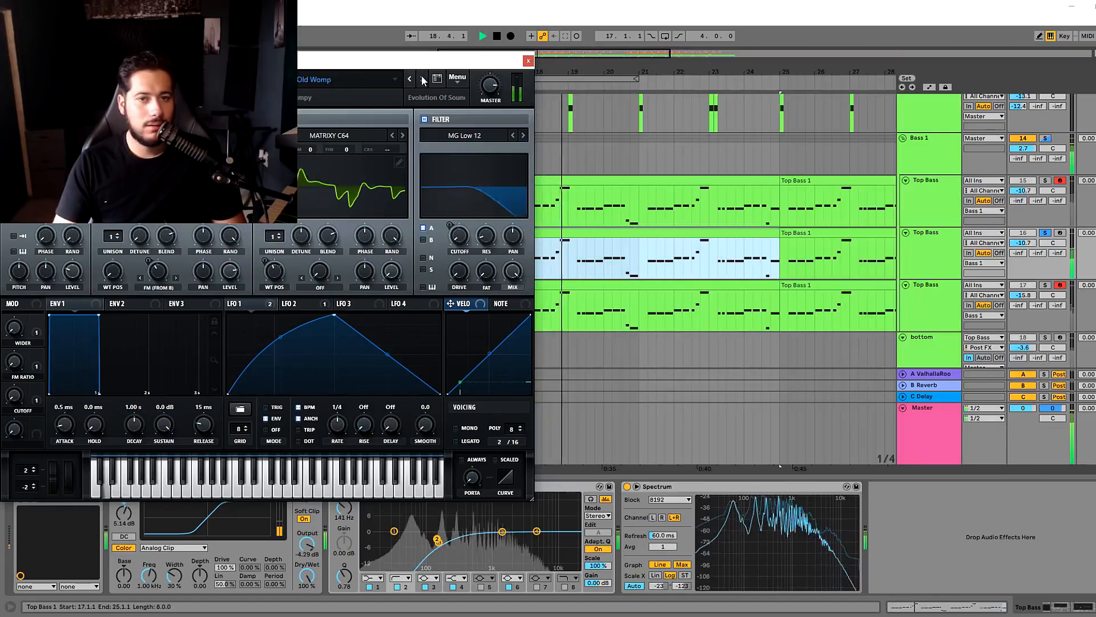
click(423, 80)
click(422, 80)
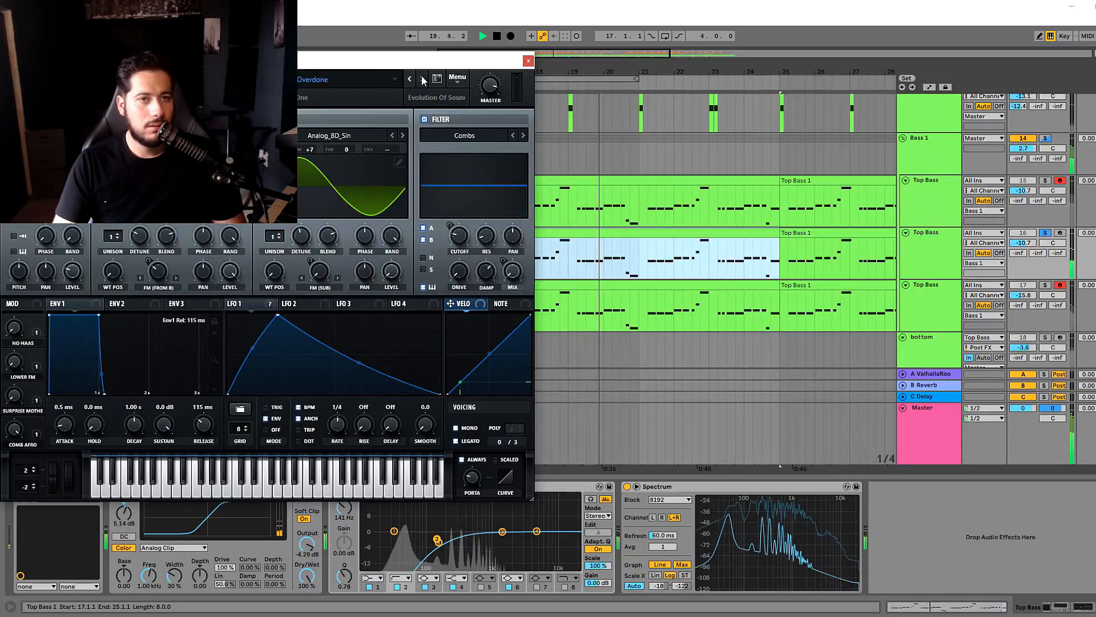
Move Serum's LFO 1 peak earlier and raise the midpoint of its falling curve, and check the patch's effects
drag(277, 315, 259, 316)
drag(349, 367, 353, 358)
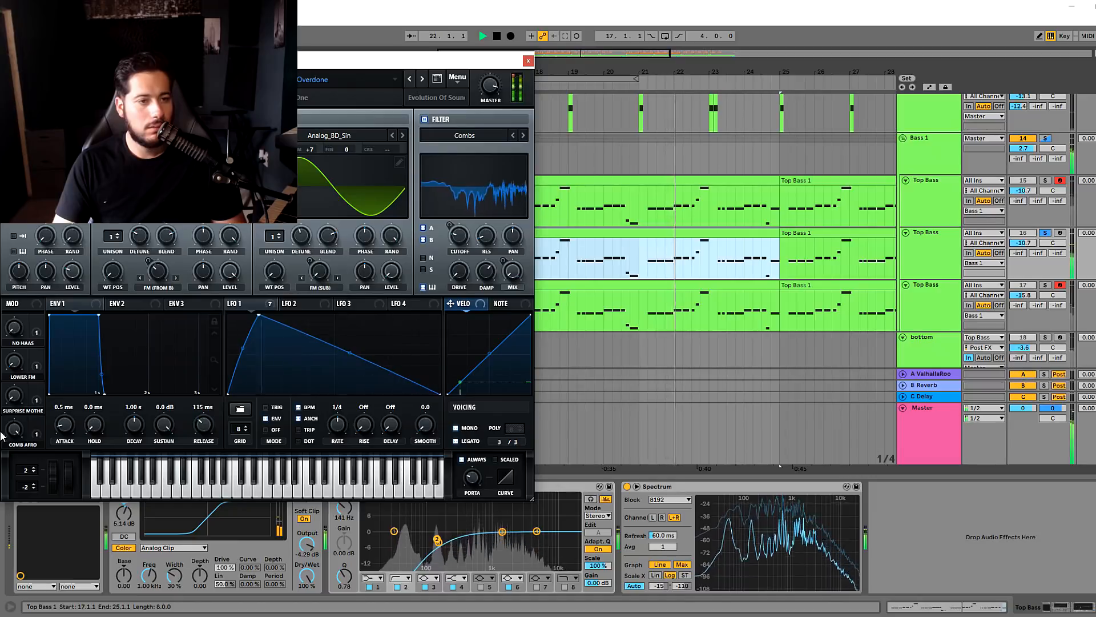
click(150, 87)
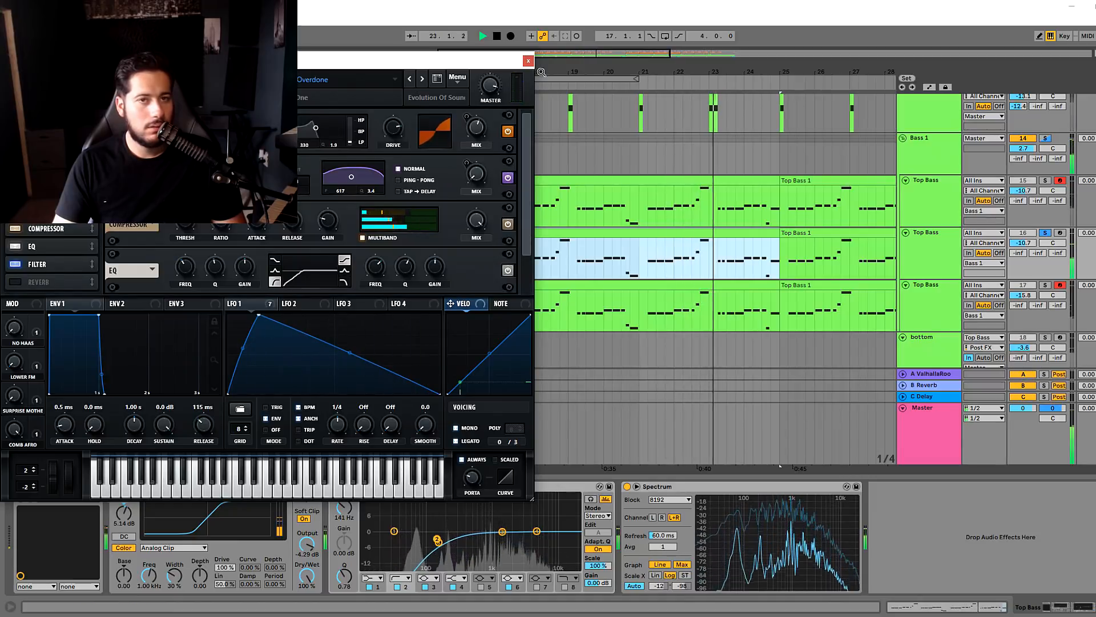
click(528, 61)
Solo the whole Bass 1 group, lower the middle Top Bass layer to -15.5 dB and reopen its Serum patch
click(1047, 140)
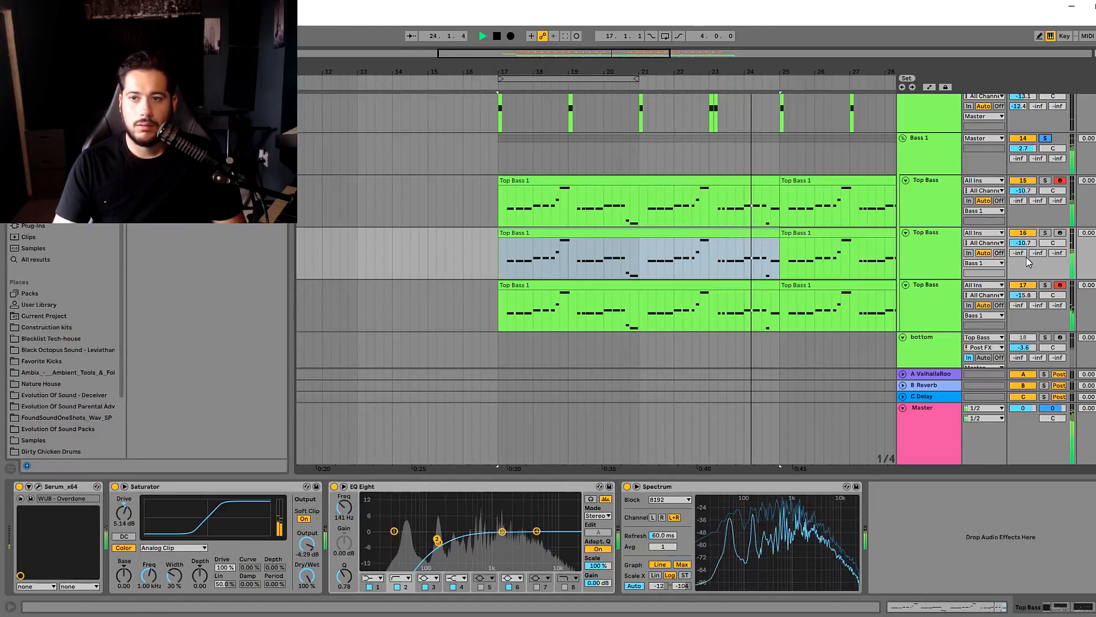
click(917, 250)
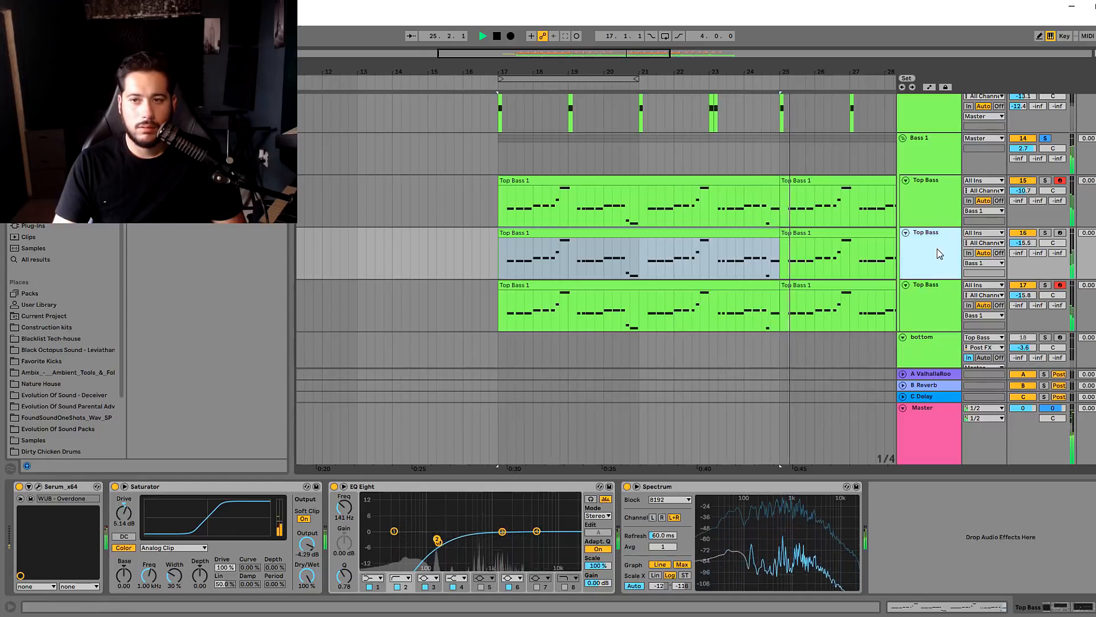
click(38, 486)
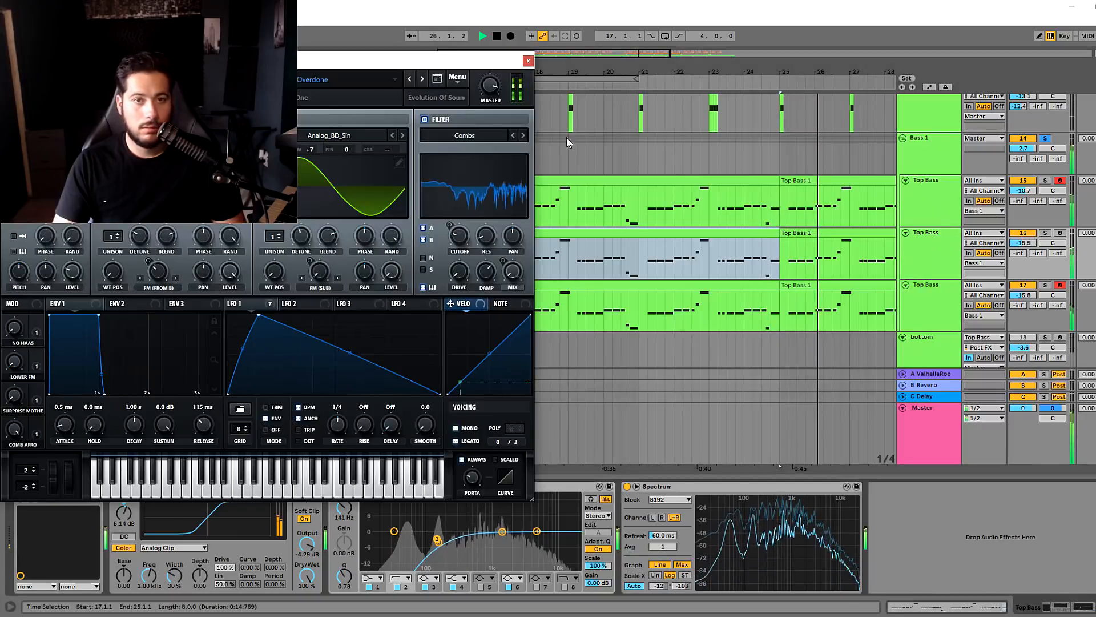
Load the WUB - Radikal preset without its Filter and Reverb effects and lower the middle Top Bass layer to -18.7 dB
click(422, 79)
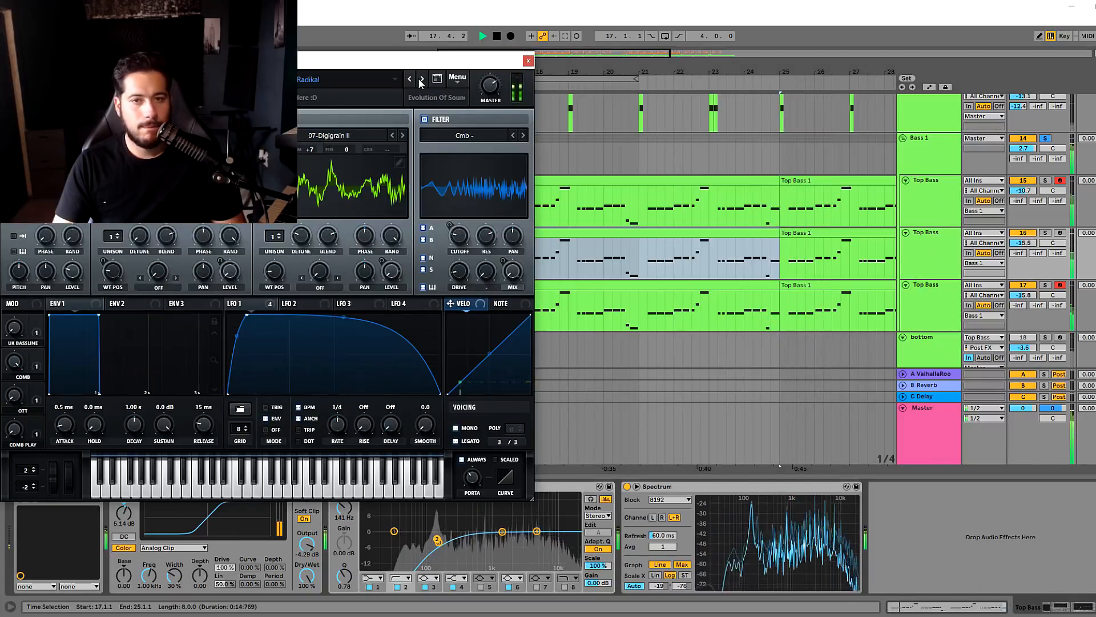
click(146, 87)
click(19, 264)
click(20, 282)
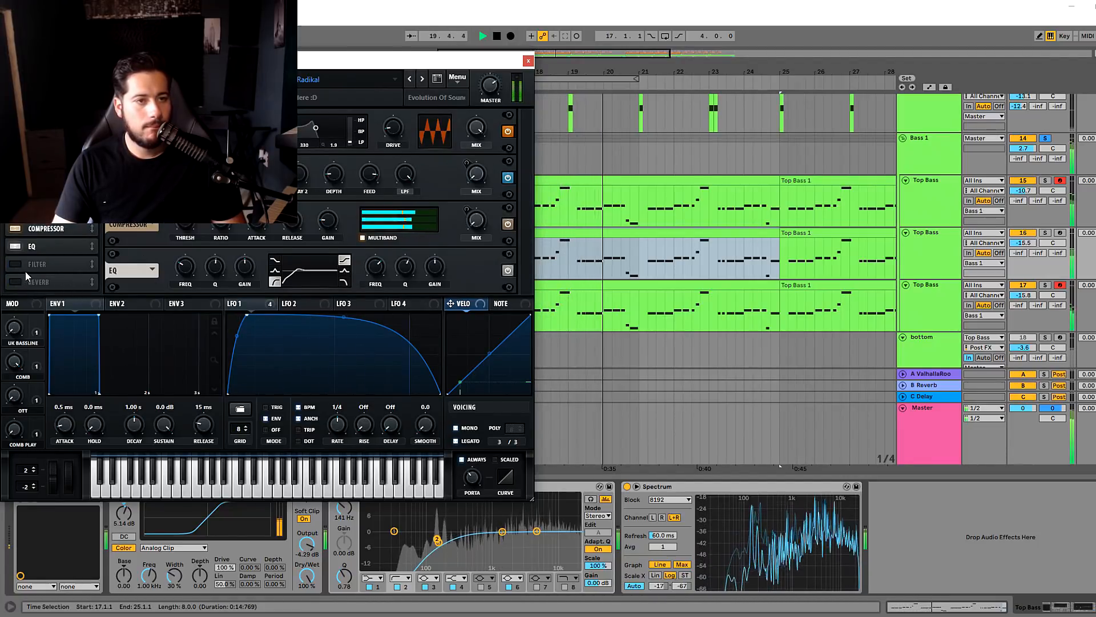
drag(1026, 247, 1026, 266)
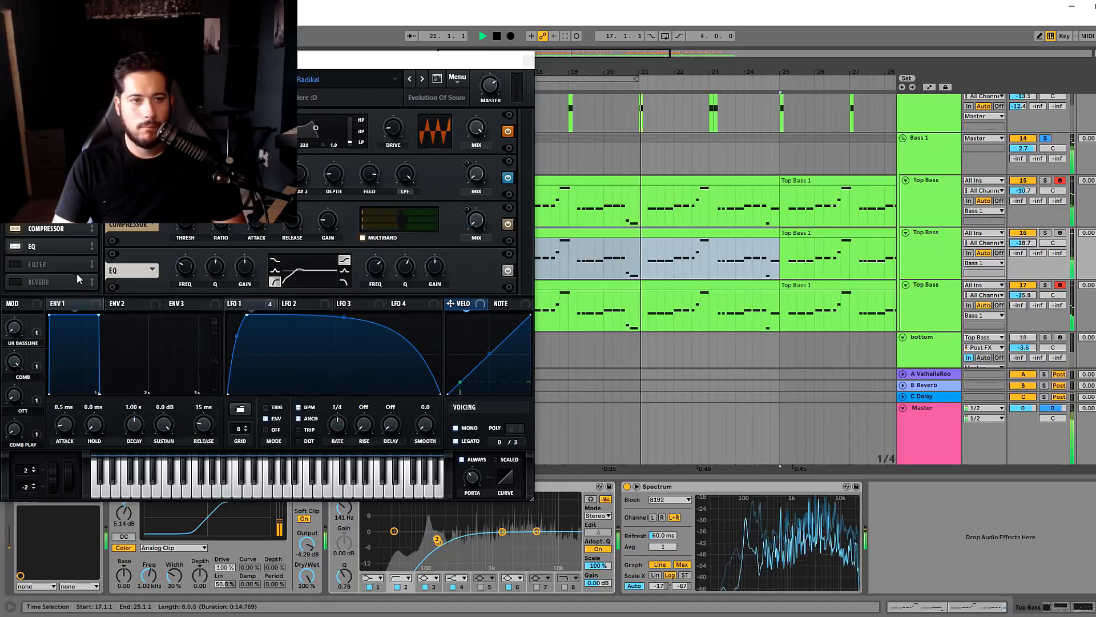
Enable Serum's Delay at the end of the effects chain with unsynced 7.98 and 5.31 times and a filter Q of 2.0
click(15, 211)
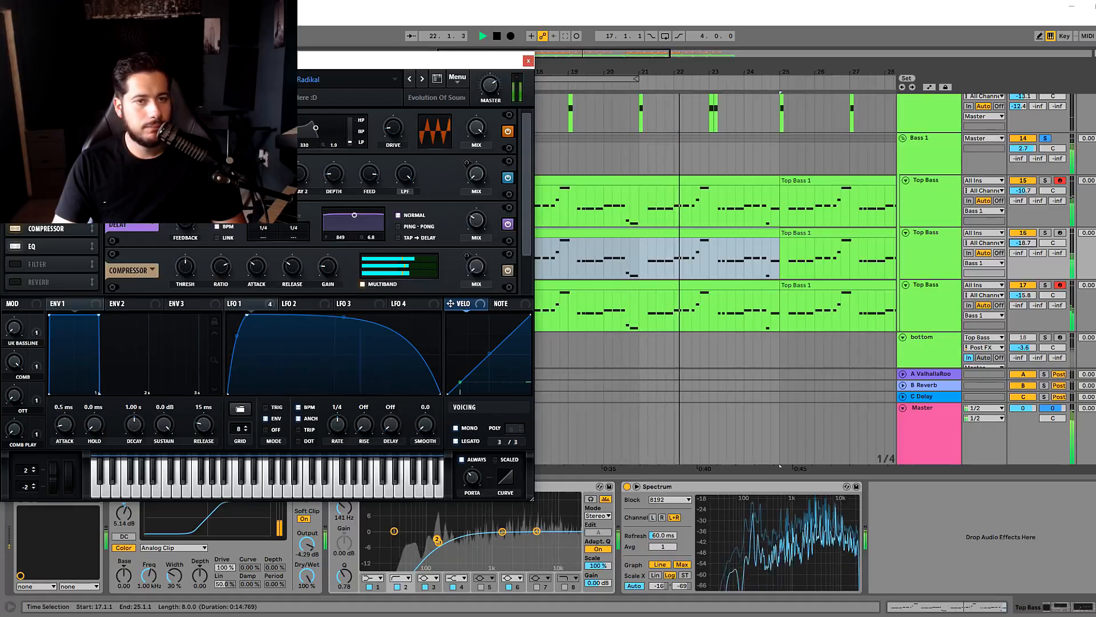
drag(37, 211, 35, 303)
drag(253, 269, 268, 292)
key(space)
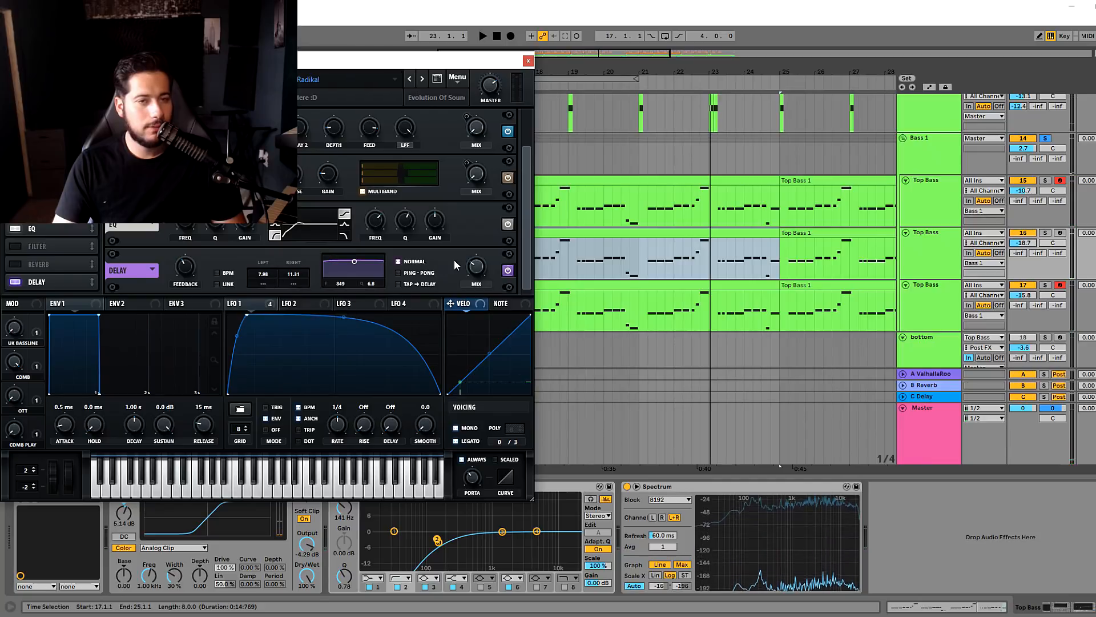
drag(300, 274, 353, 276)
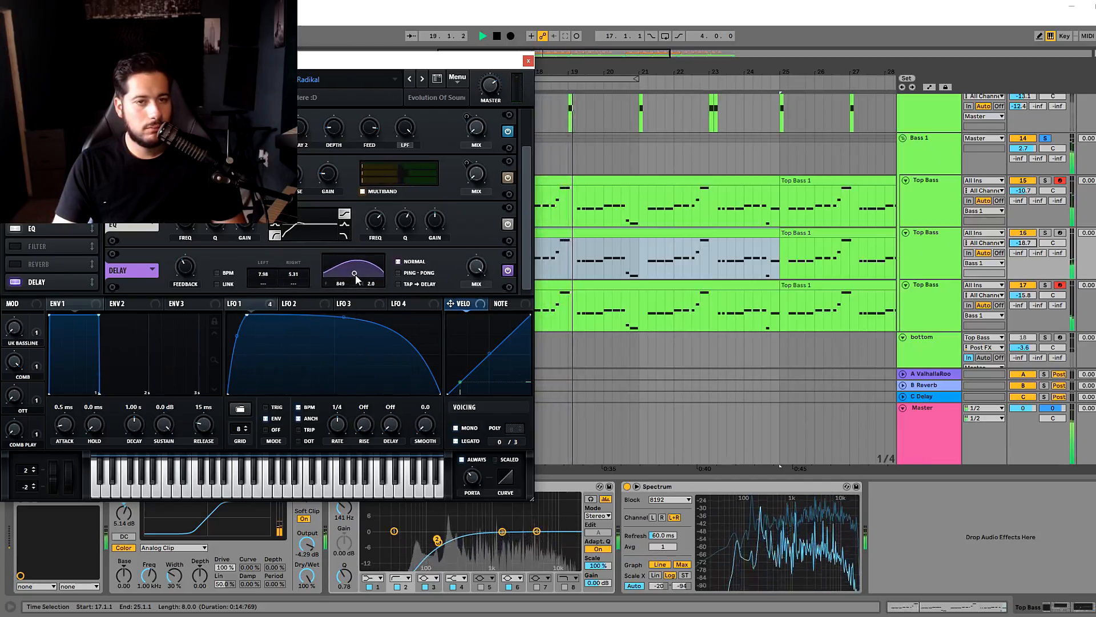
click(527, 60)
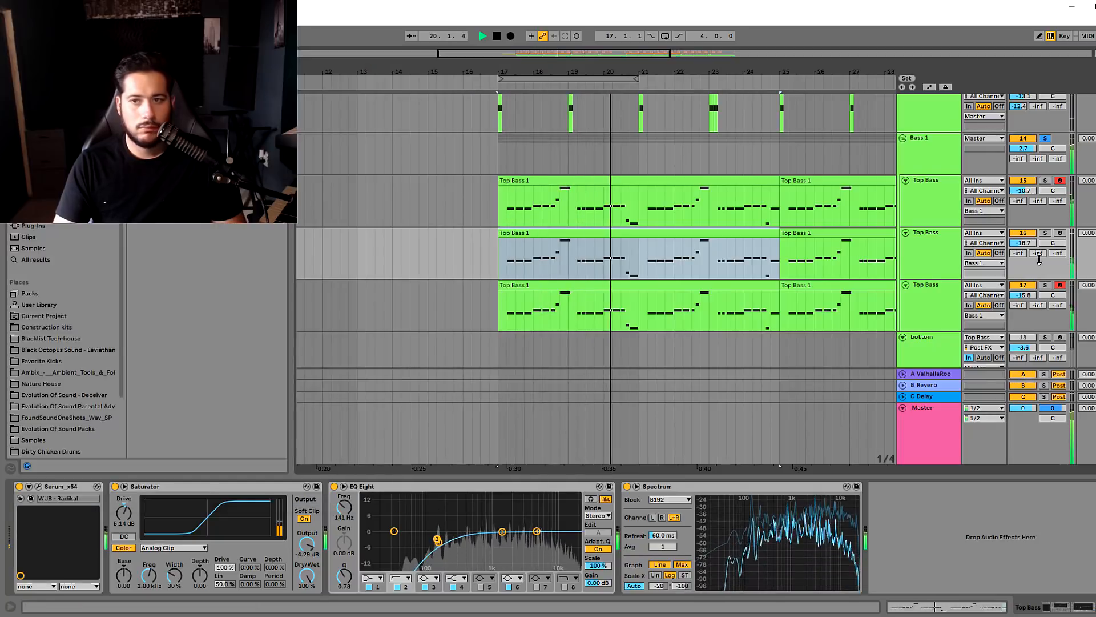
Lower the midpoint of the falling LFO 1 curve in the middle Top Bass layer's Serum patch
click(38, 486)
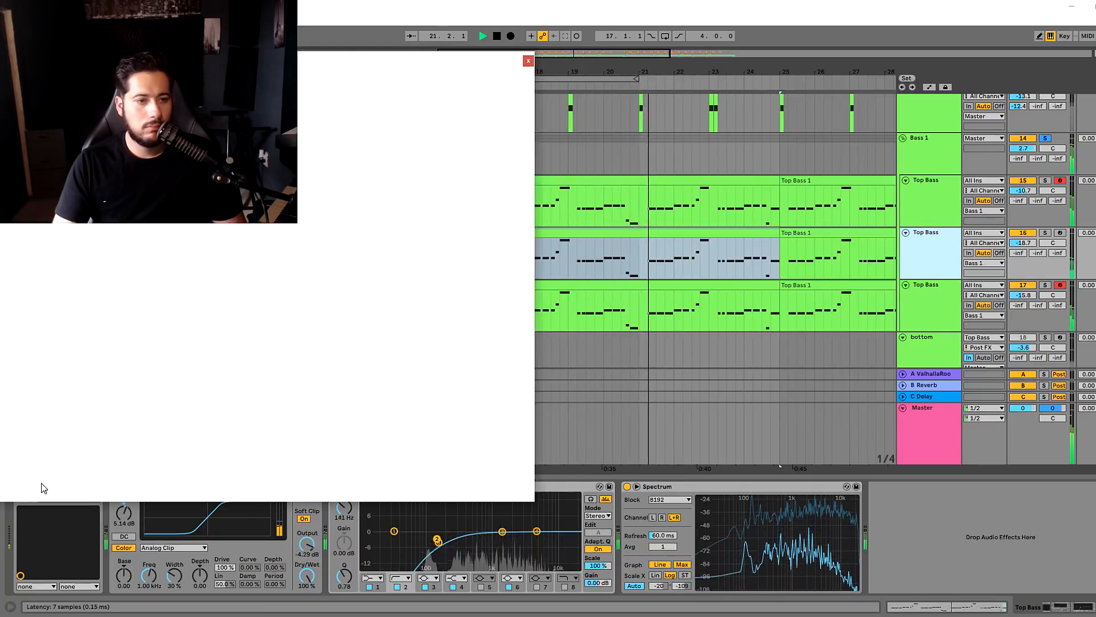
drag(344, 320, 343, 347)
click(528, 61)
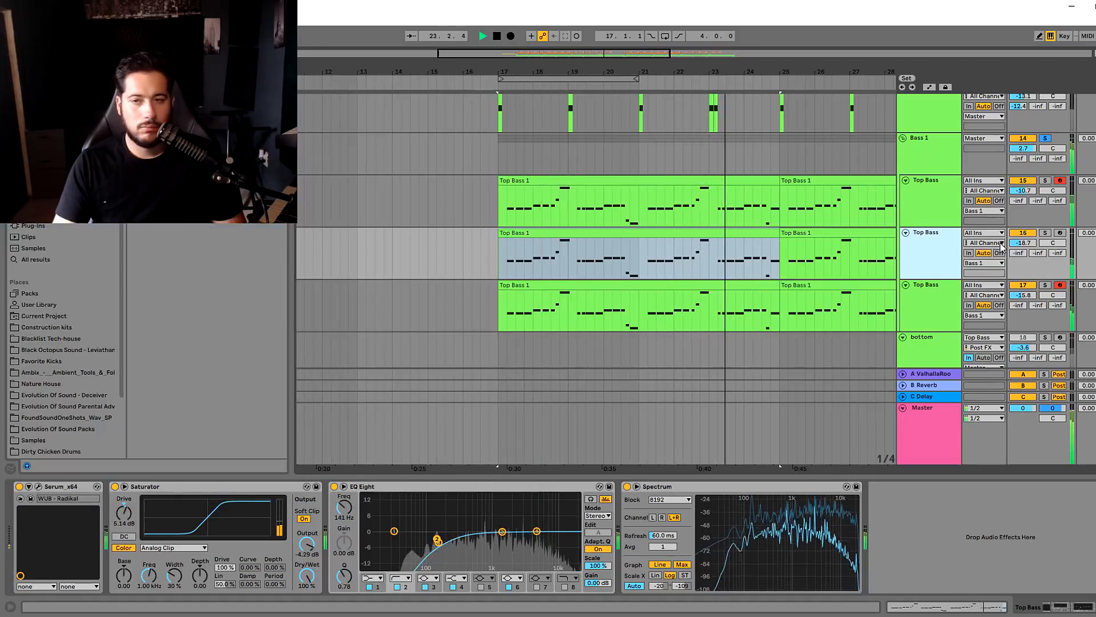
Solo the middle Top Bass layer and check its Serum patch during playback
click(1045, 233)
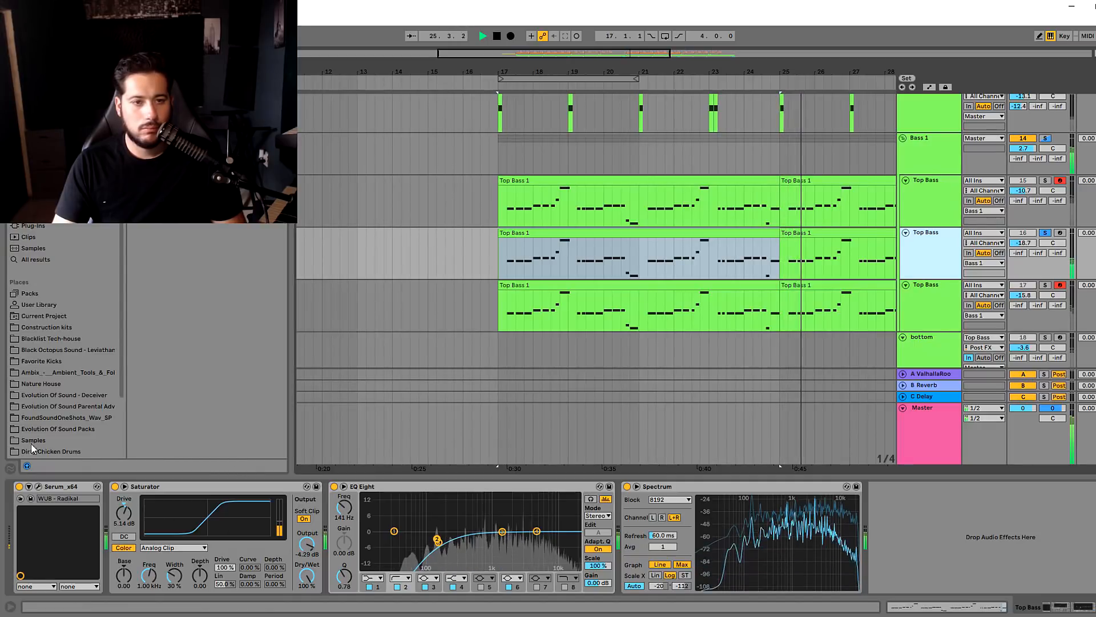
click(38, 486)
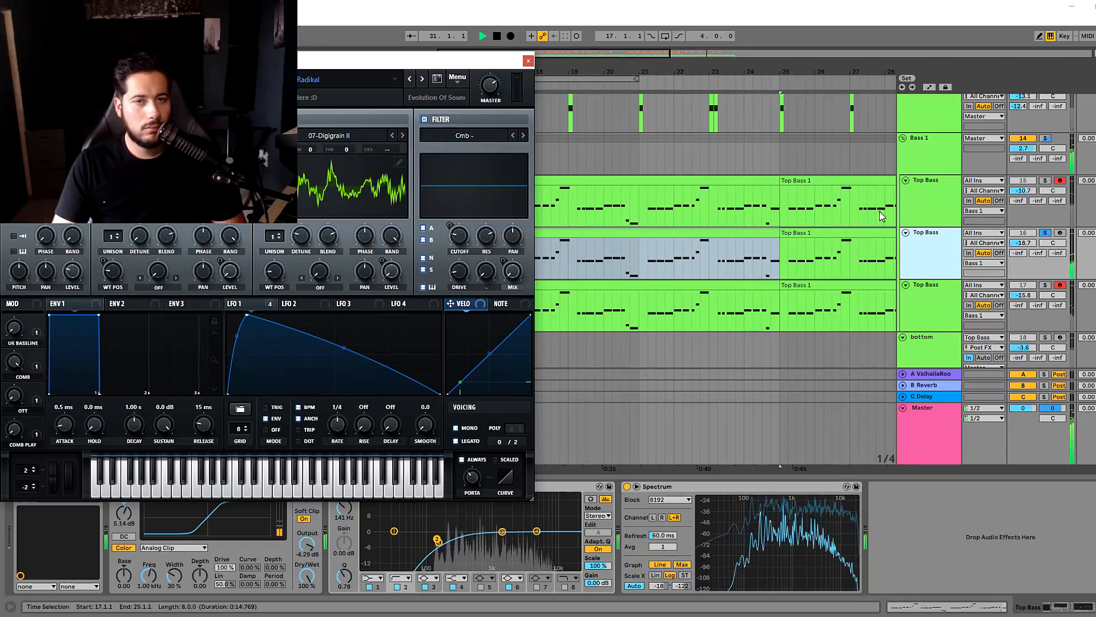
click(528, 61)
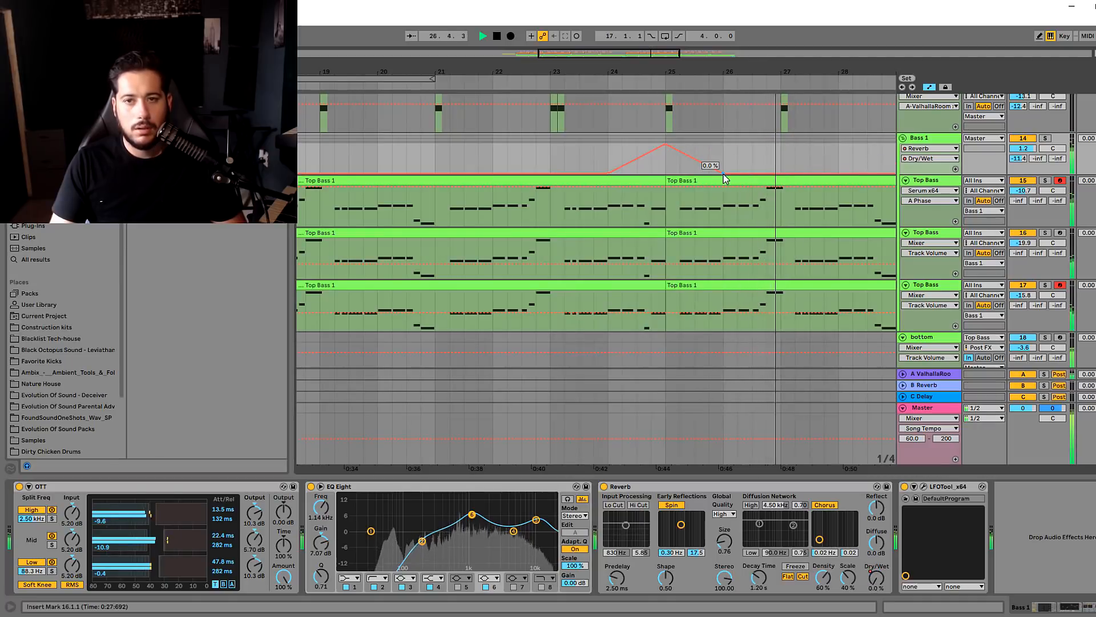
Solo the Bass 1 group and reset its volume to 0 dB
scroll(632, 196, up, 3)
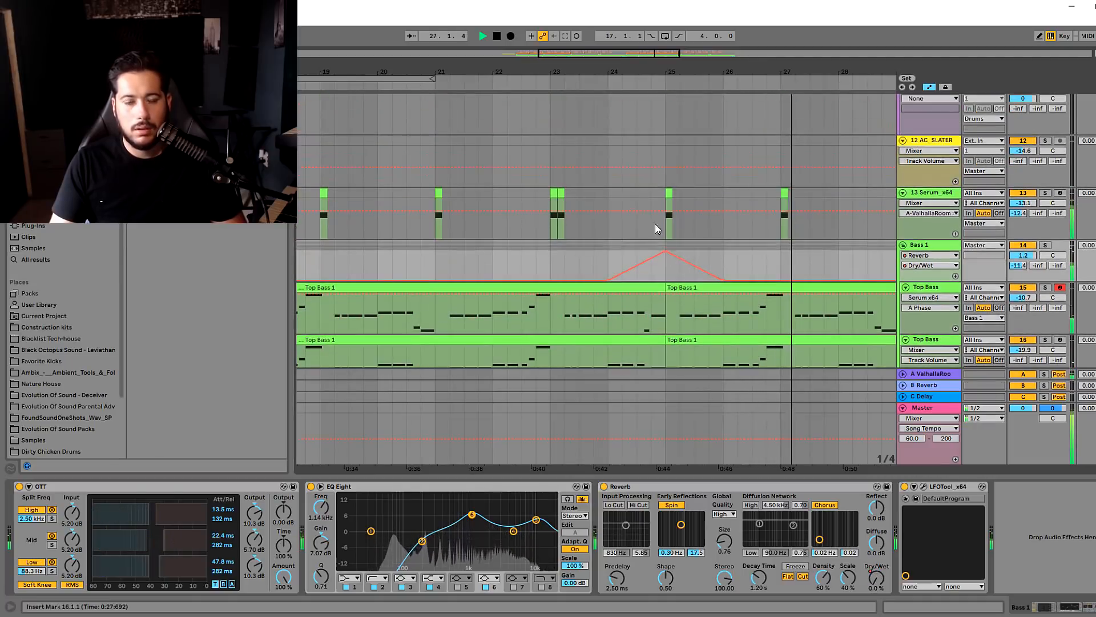
click(666, 252)
click(1024, 255)
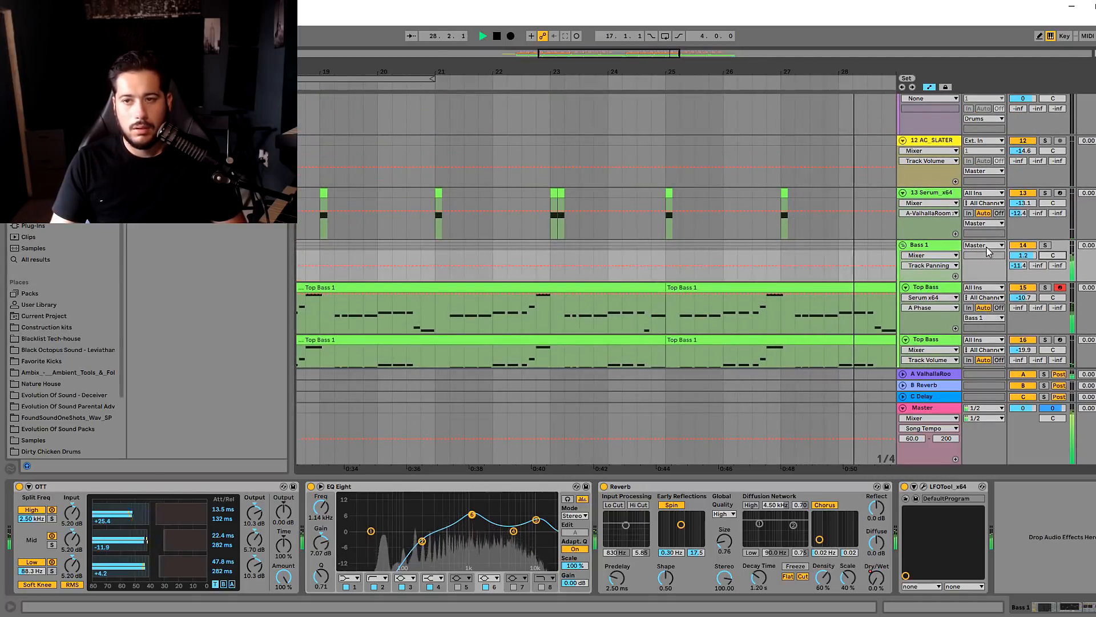
click(1045, 245)
right_click(1021, 255)
click(1049, 278)
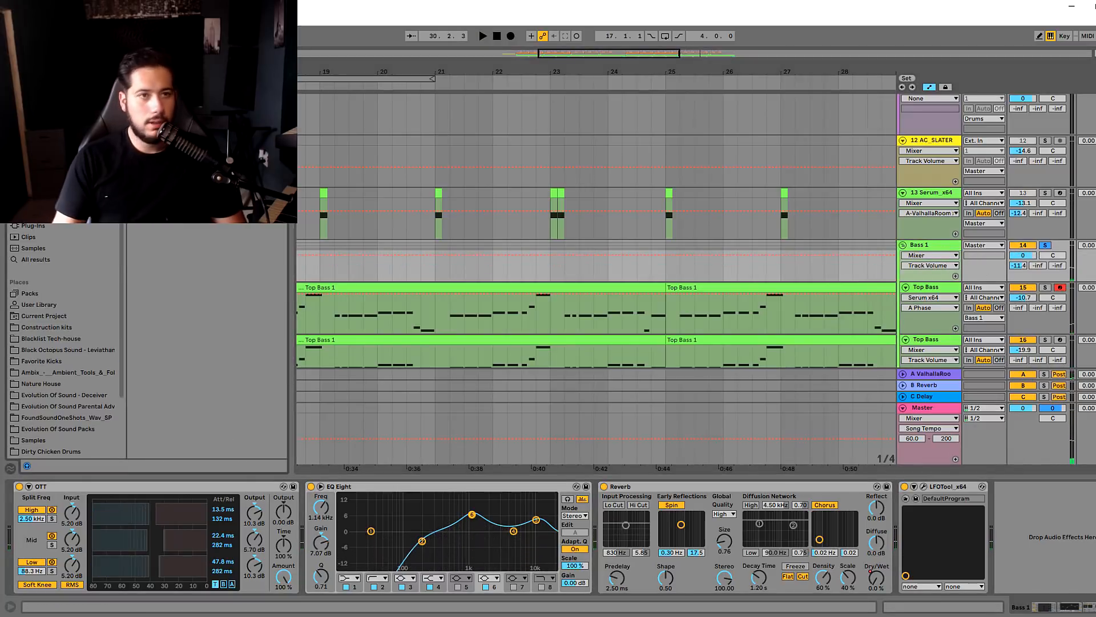
Insert an Overdrive at the start of the Bass 1 group's effect chain and play the bass line from bar 17
drag(165, 92, 116, 541)
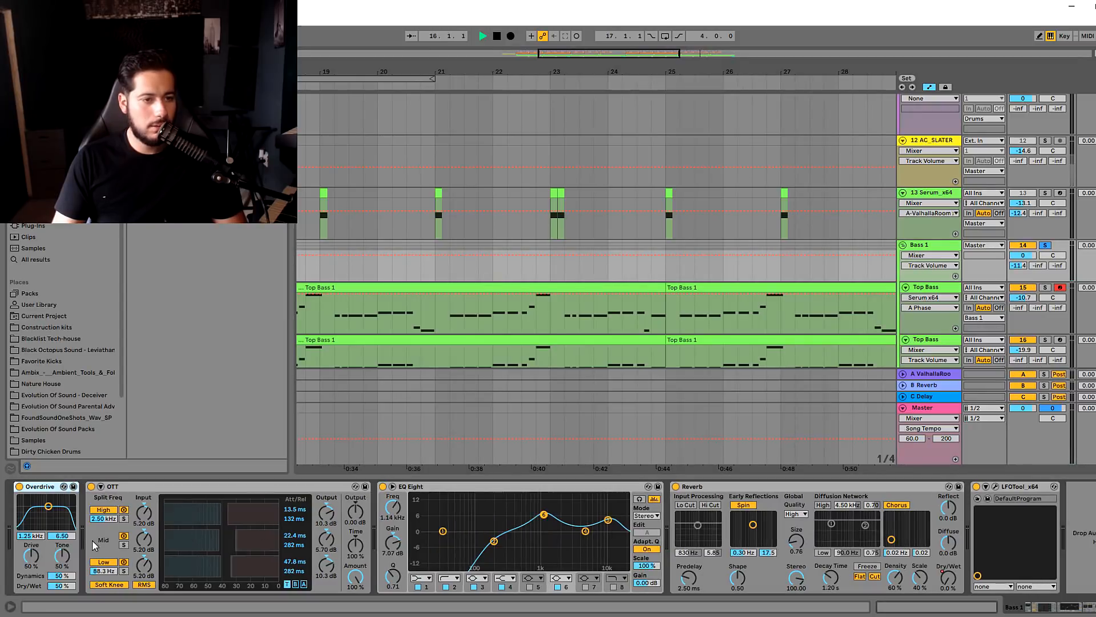
click(358, 288)
key(space)
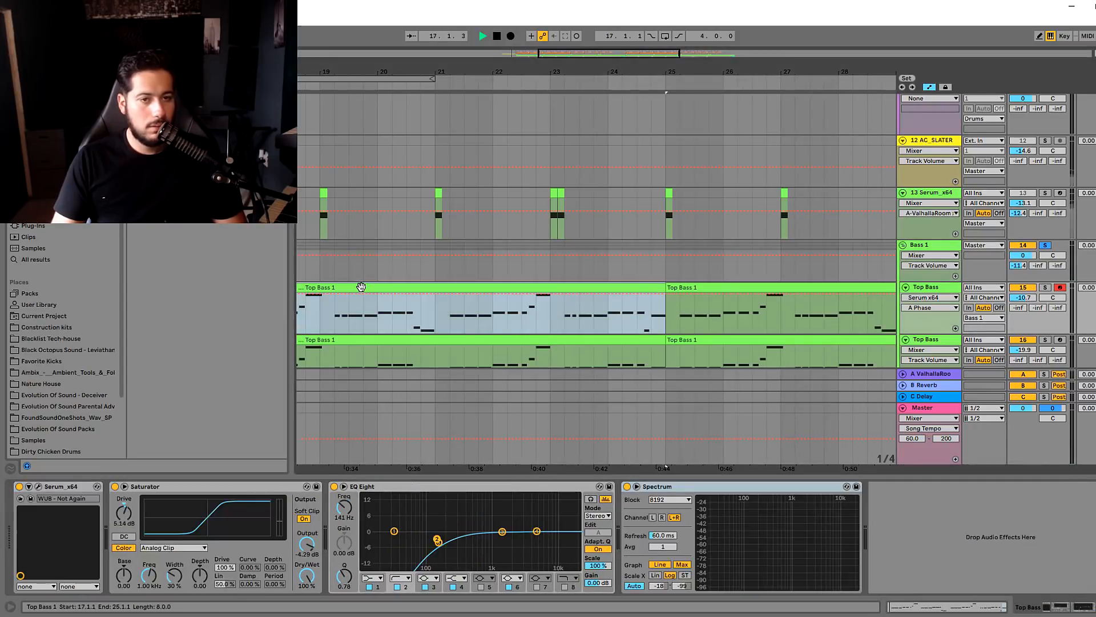
drag(575, 54, 532, 50)
click(918, 245)
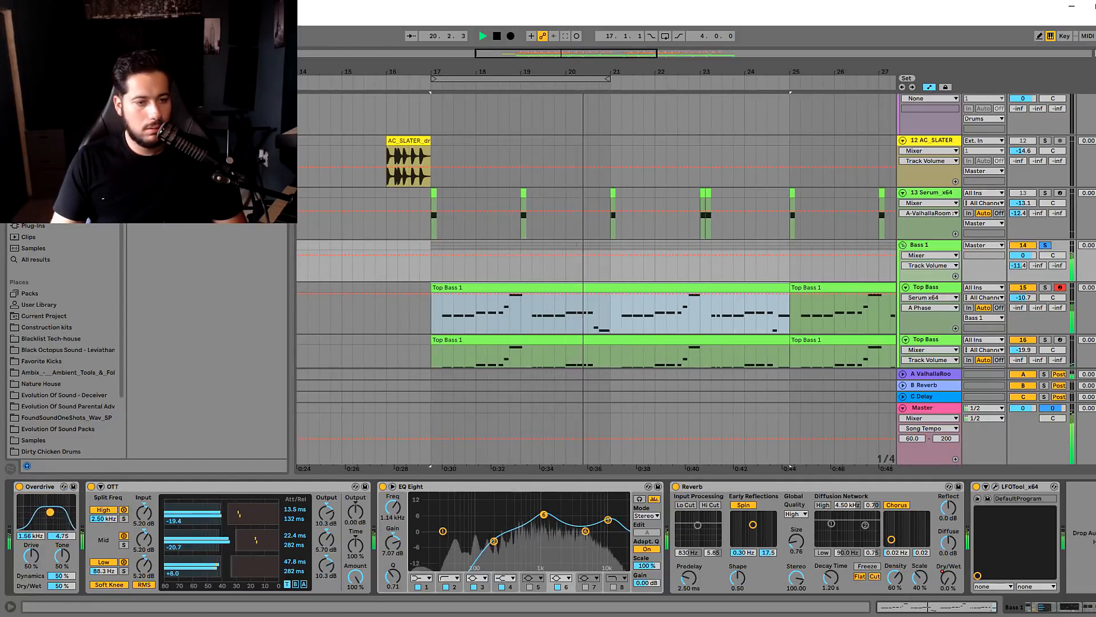
Set the group's Overdrive to 2.53 kHz with a bandwidth of 5.64, comparing it on and off, and unsolo Bass 1
click(21, 487)
click(21, 487)
click(1045, 244)
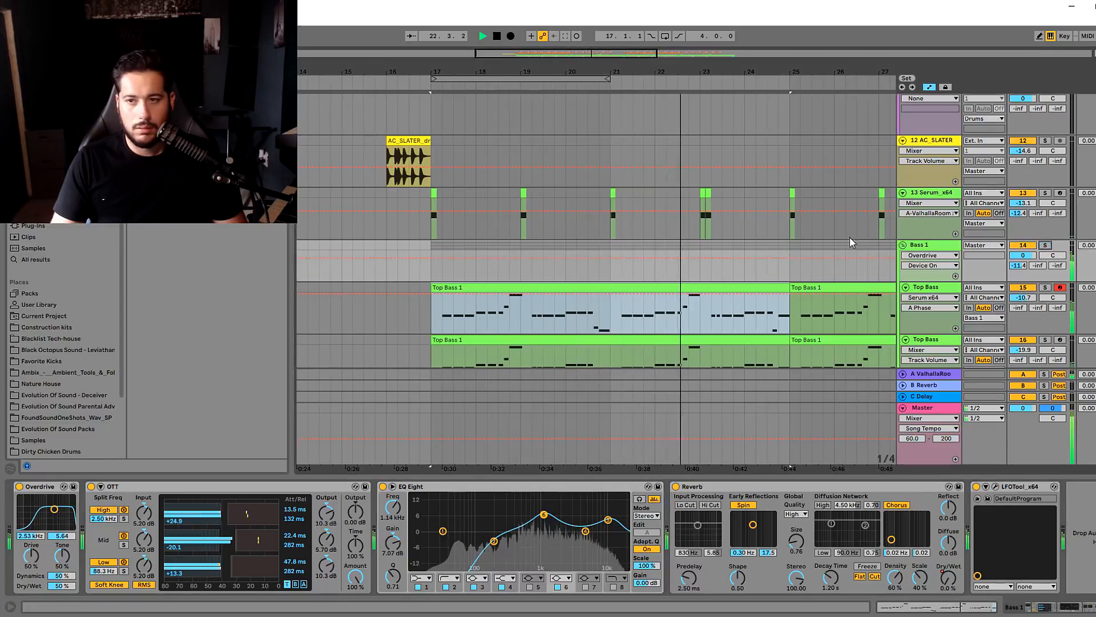
Remove the Reverb device from the Bass 1 group's effect chain
scroll(670, 264, down, 3)
scroll(670, 265, up, 1)
scroll(587, 308, down, 2)
scroll(522, 308, up, 4)
scroll(697, 309, down, 4)
click(951, 194)
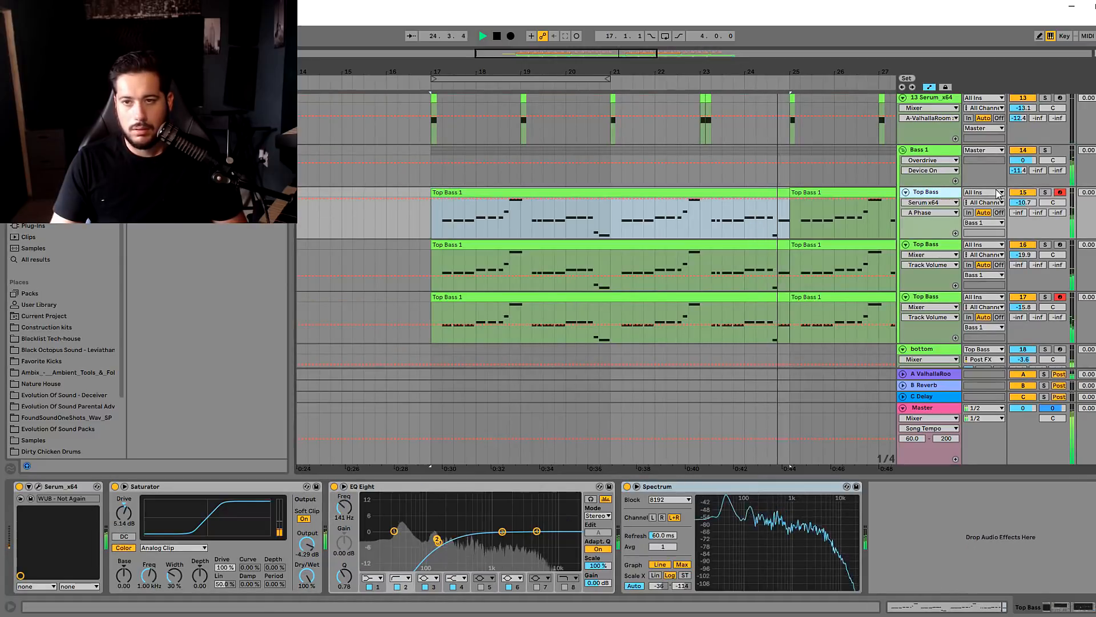
click(942, 150)
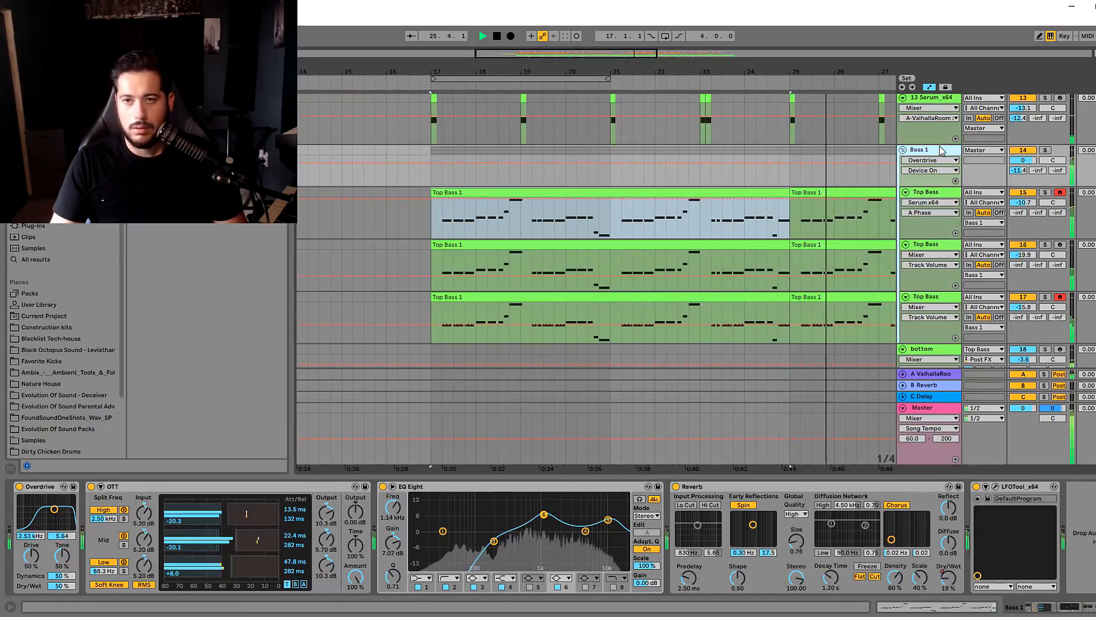
click(730, 489)
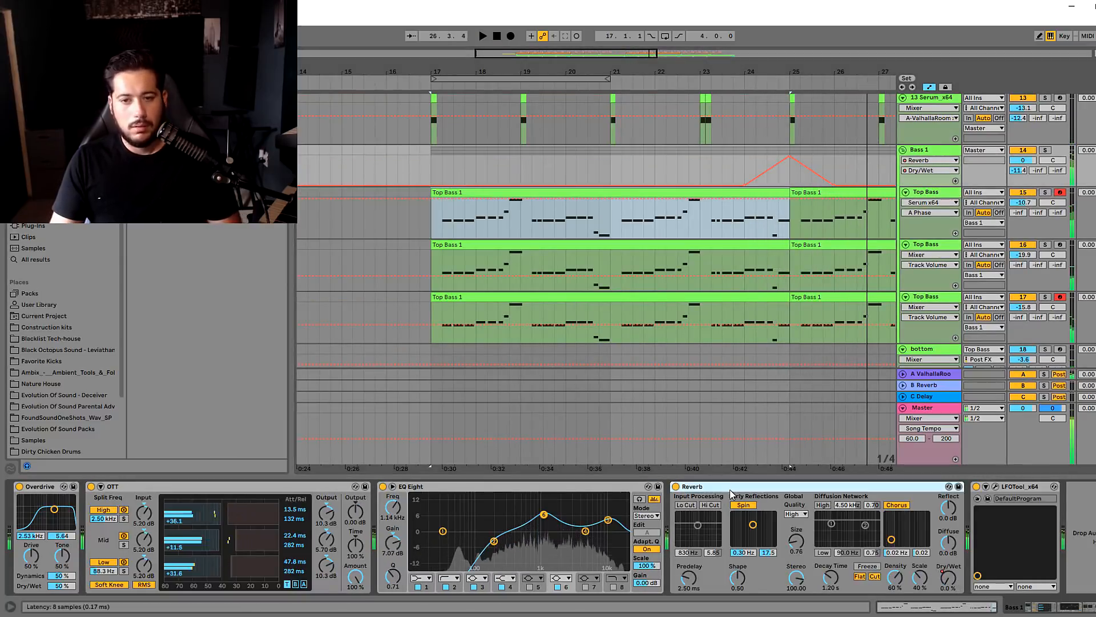
key(Delete)
scroll(623, 369, up, 1)
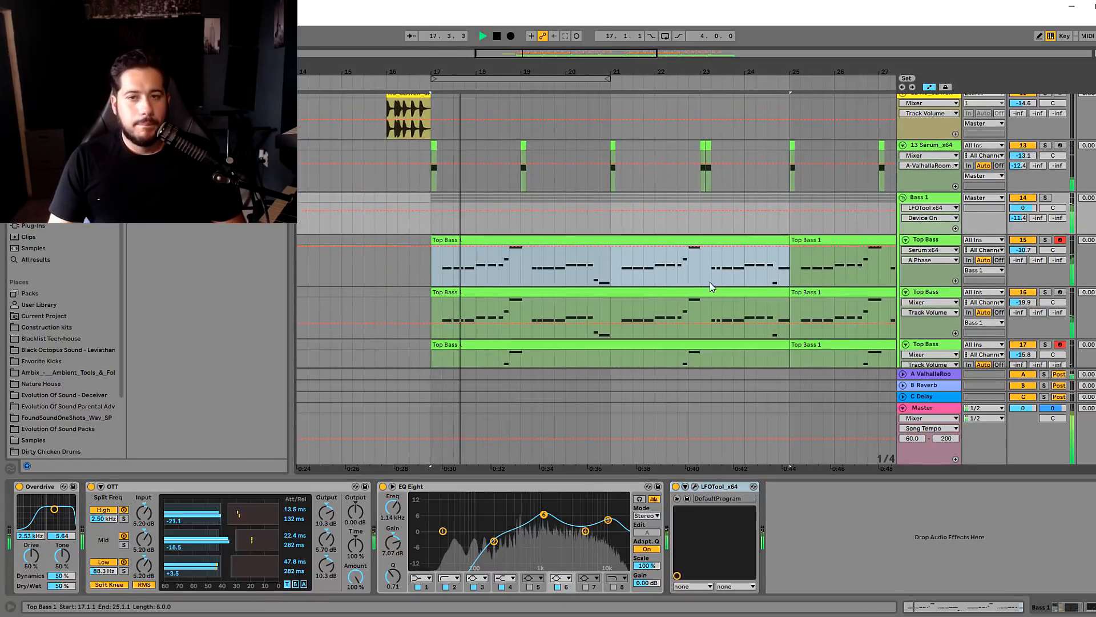
Solo the Bass 1 group in the mixer view and arm the middle Top Bass track
key(Tab)
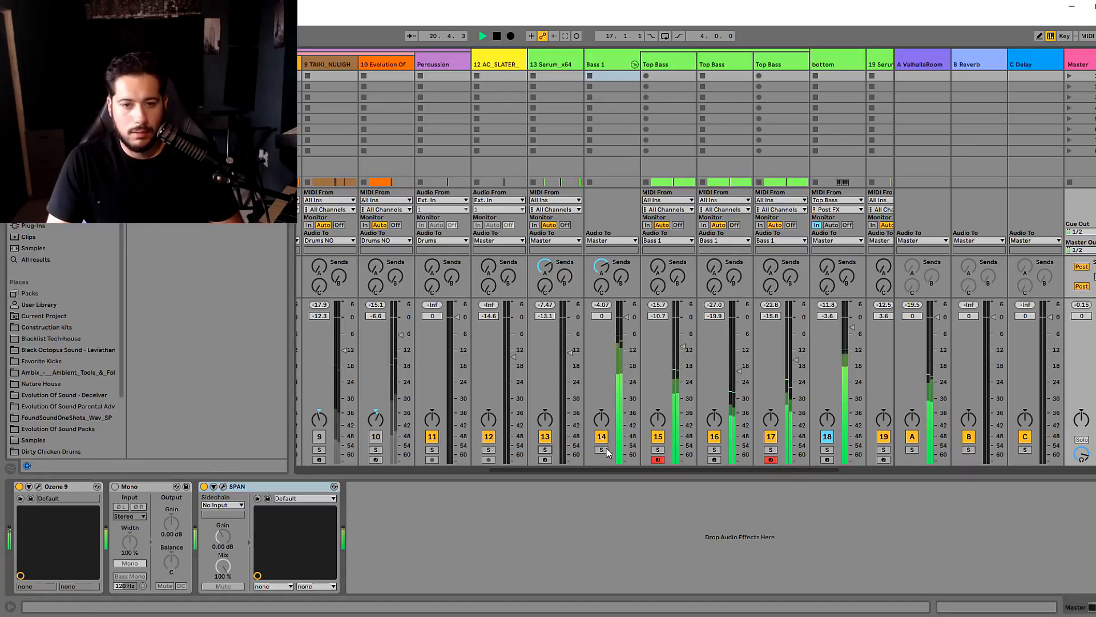
click(606, 394)
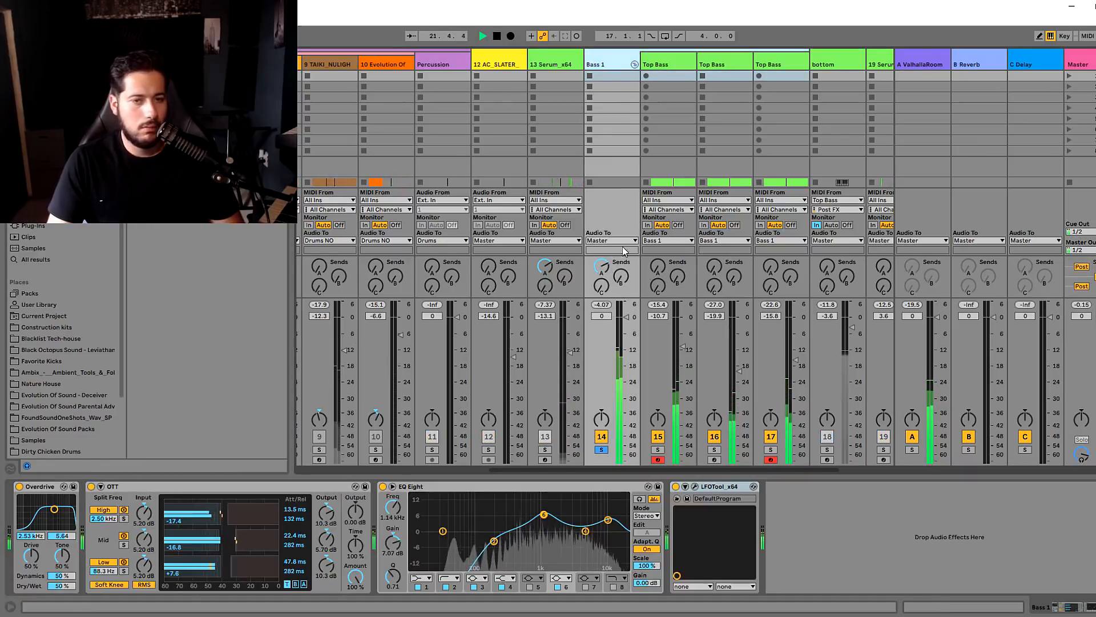
key(space)
click(713, 460)
key(Tab)
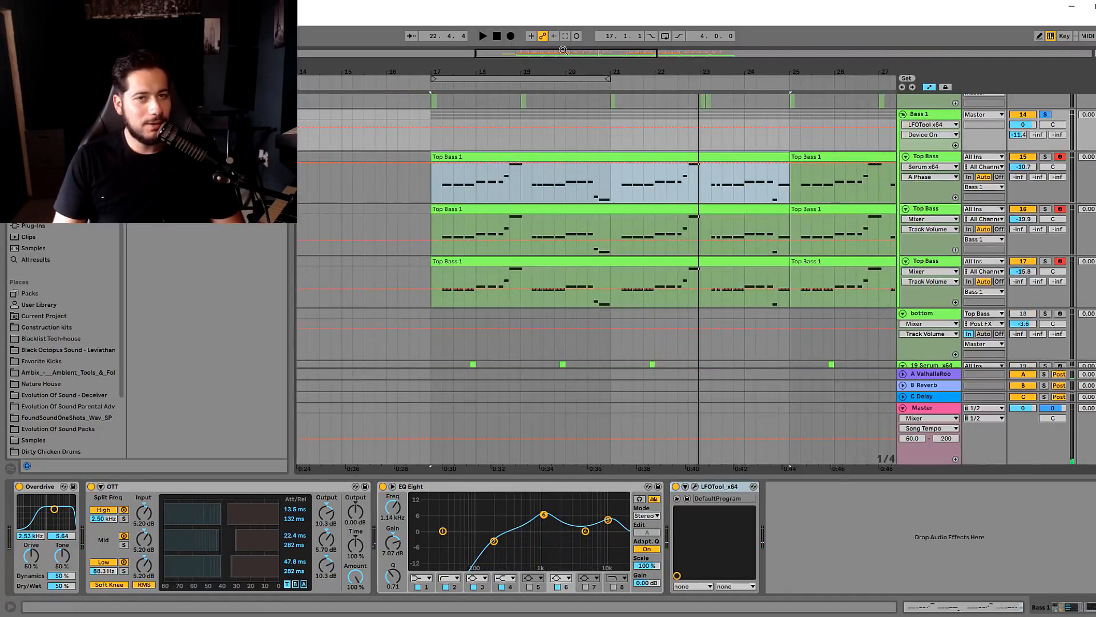
Move all the Top Bass clips on the three layers from bar 17 to bar 33 and restart playback
drag(566, 51, 637, 28)
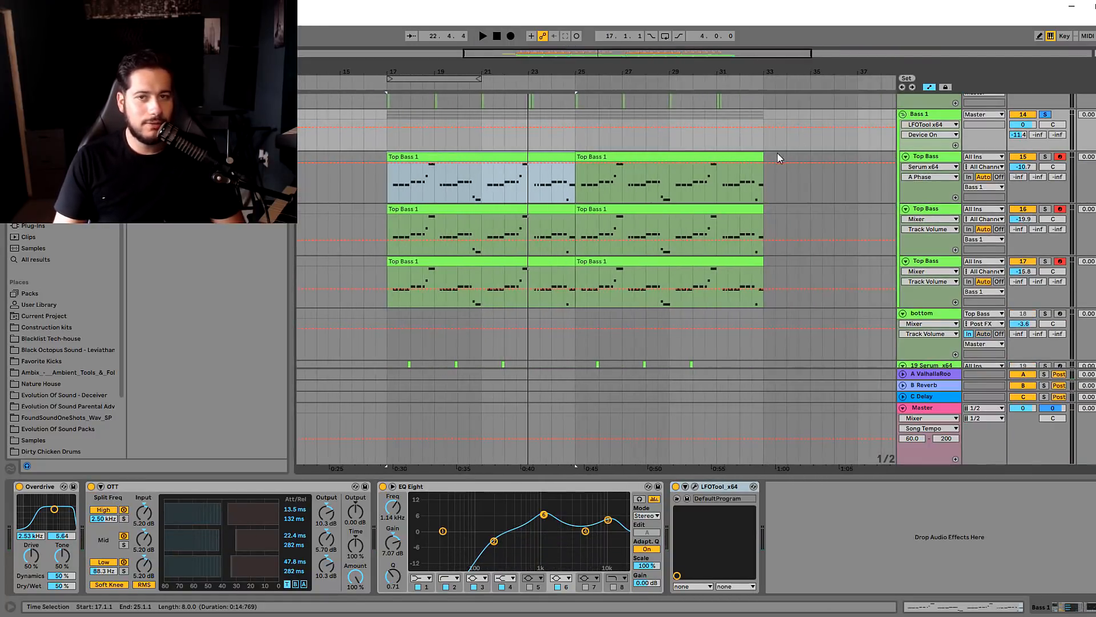
click(765, 176)
drag(765, 176, 388, 285)
drag(389, 170, 761, 287)
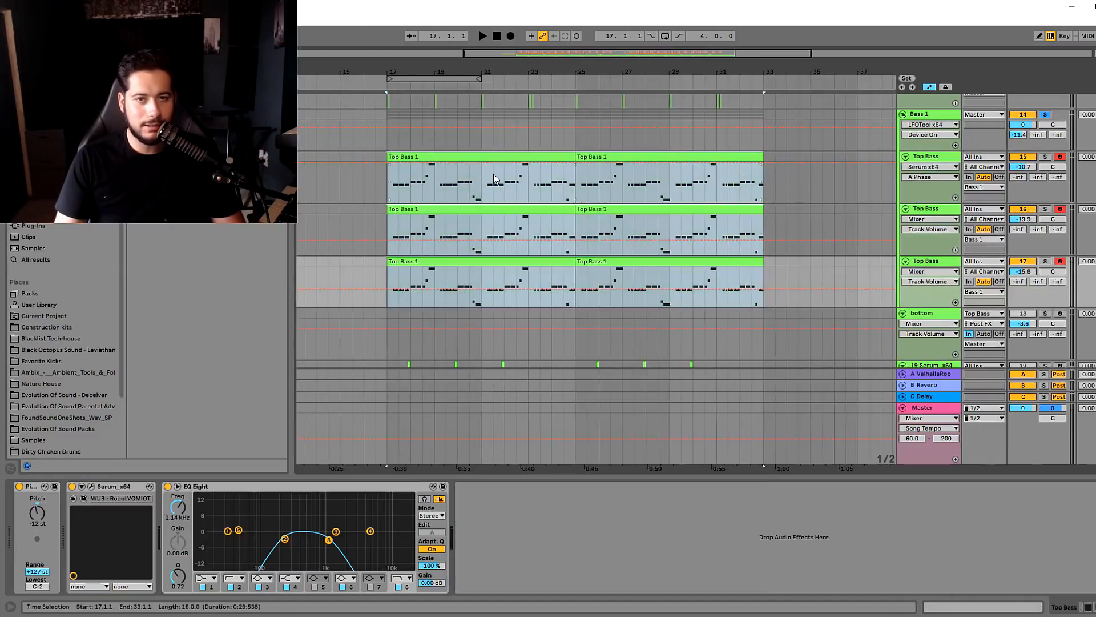
drag(432, 158, 808, 189)
scroll(440, 157, up, 1)
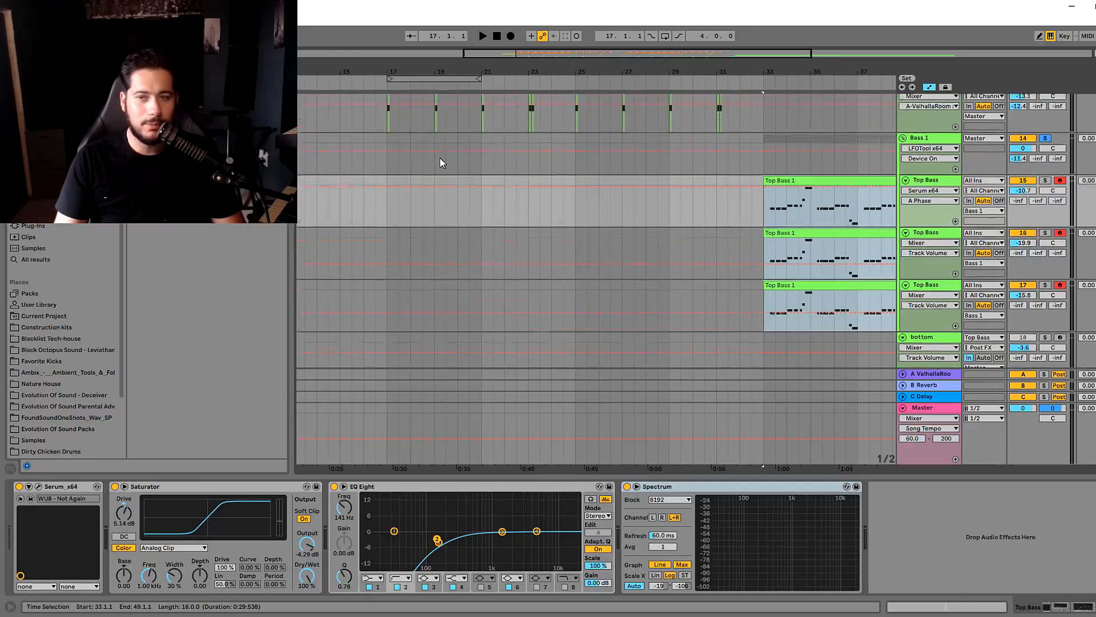
scroll(439, 157, up, 1)
click(363, 111)
key(space)
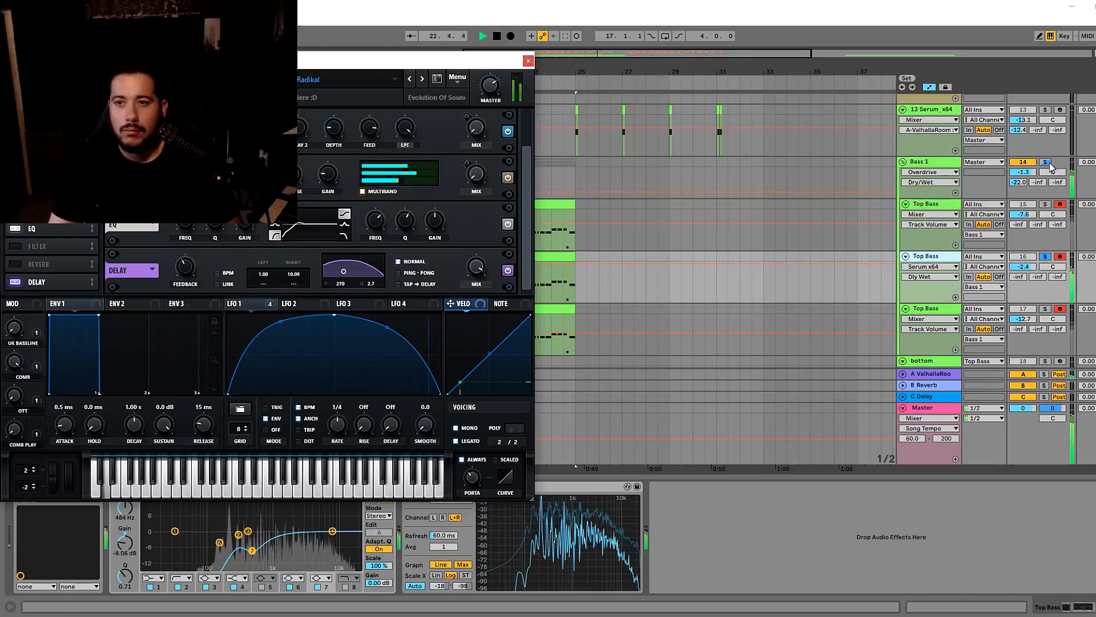
Solo the upper Top Bass layer, open its Serum patch and adjust the octaves of oscillators A and B
click(520, 59)
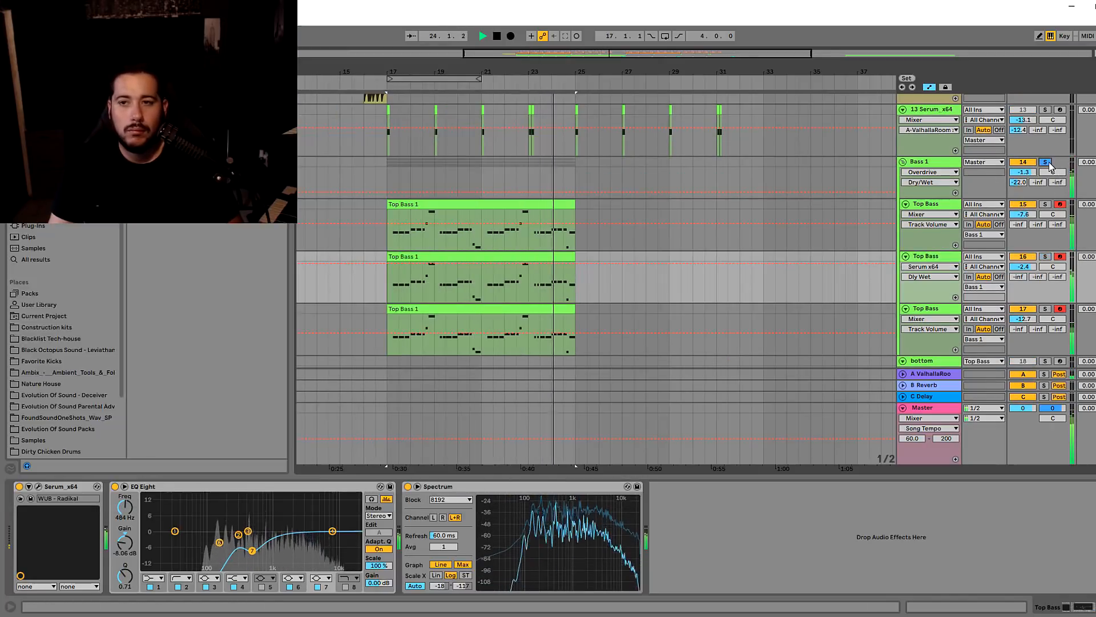
click(926, 205)
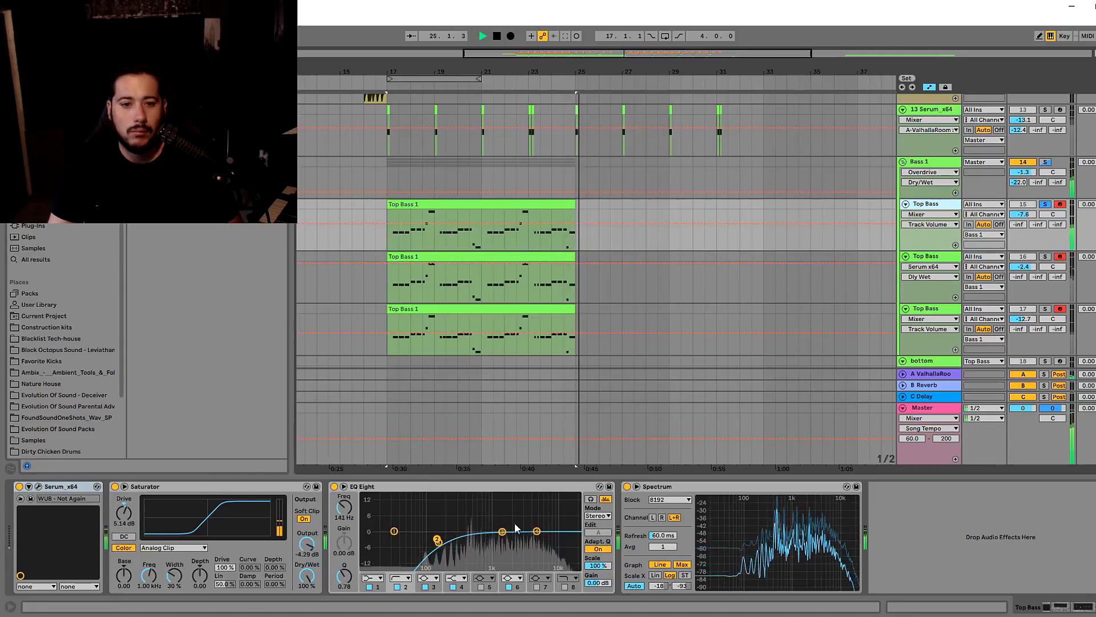
click(39, 487)
click(113, 150)
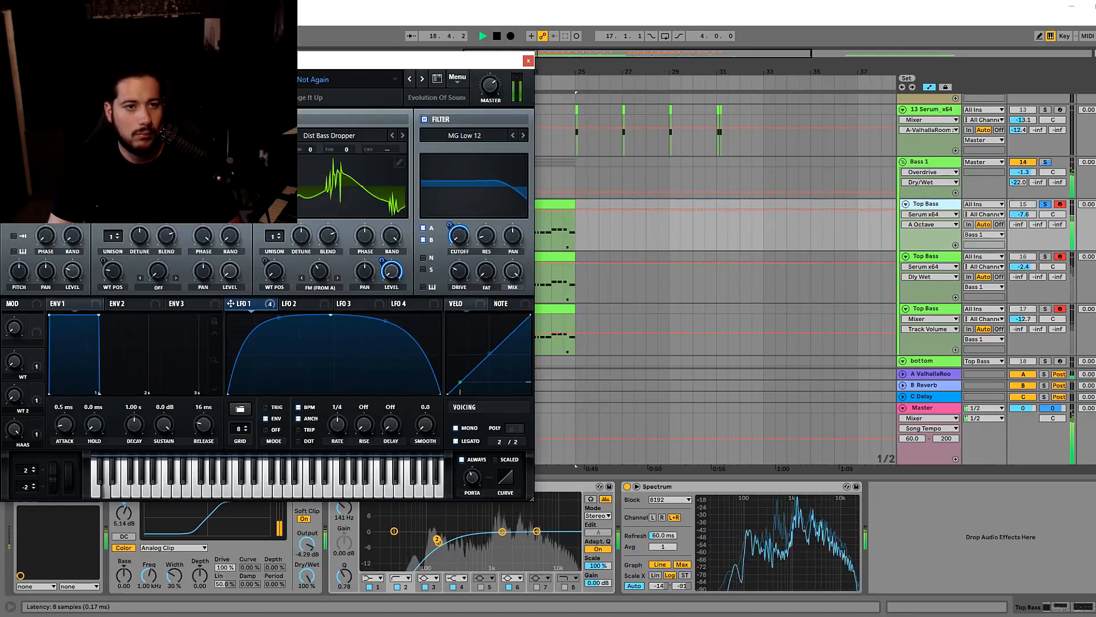
drag(274, 150, 274, 143)
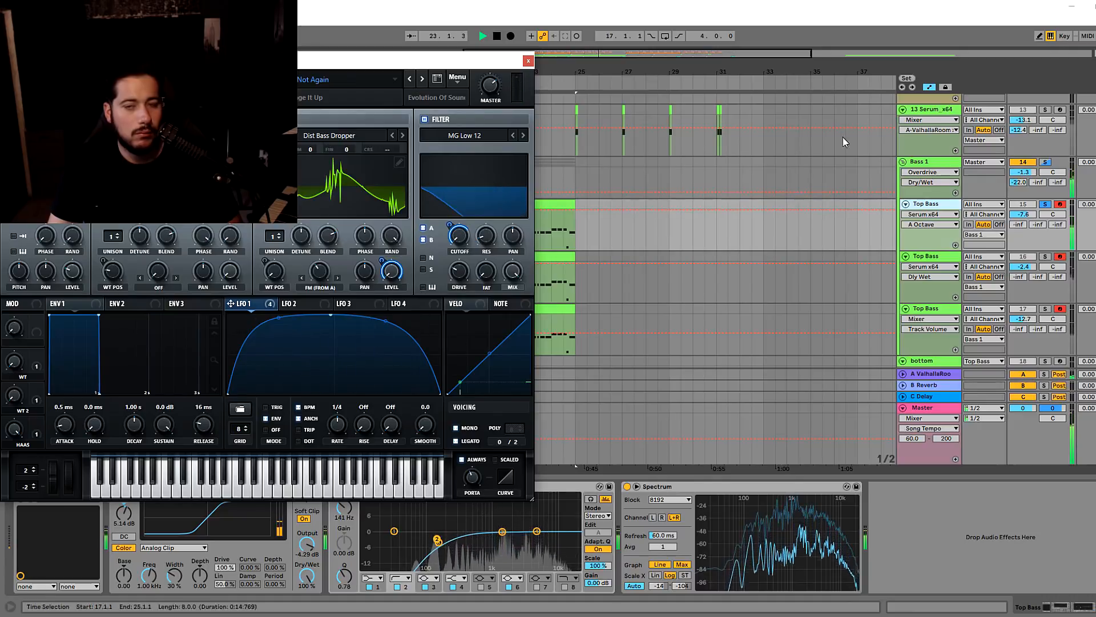
Unsolo the Bass 1 group and replay the section with the full mix
click(1045, 162)
key(space)
key(space)
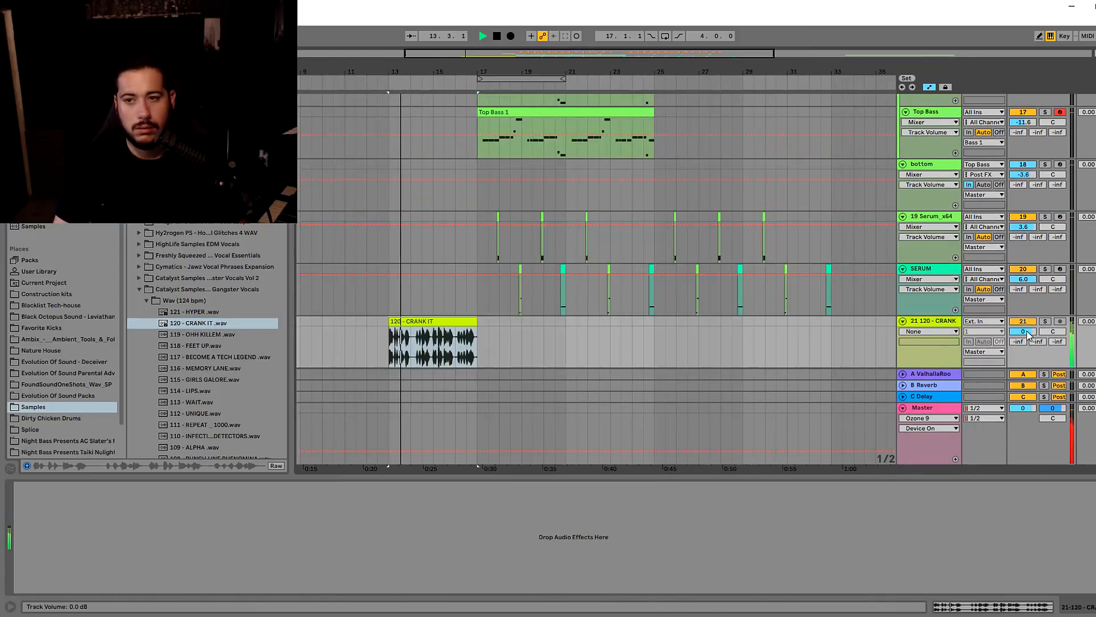
Lower the CRANK IT vocal track to -12.8 dB and add an EQ Eight with band 2 as a 200 Hz low cut
drag(1028, 336, 1027, 365)
click(447, 294)
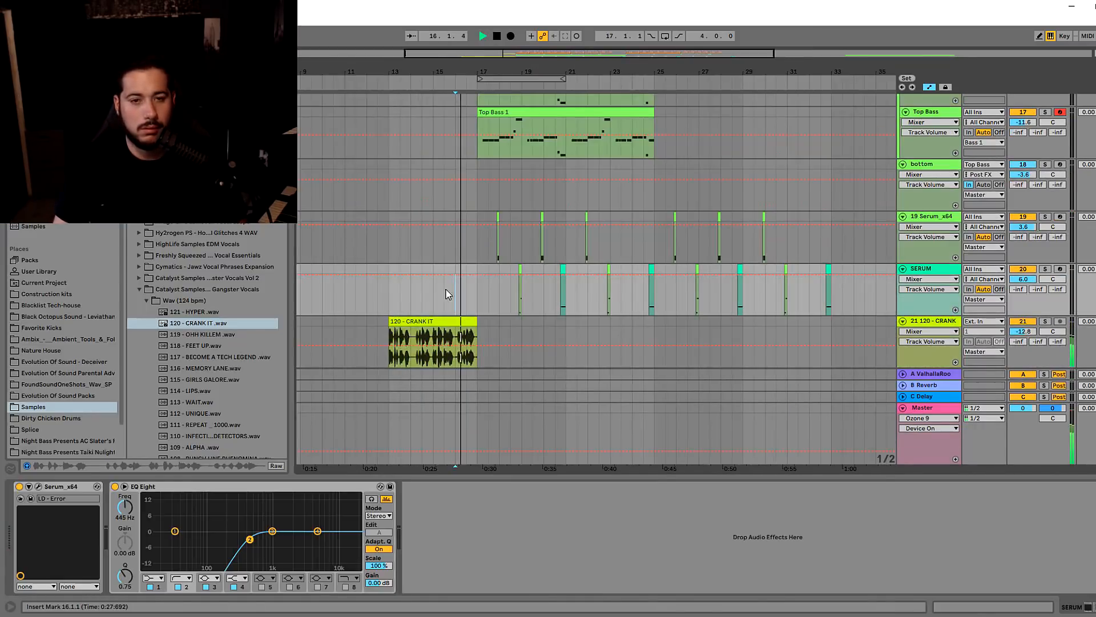
scroll(447, 294, up, 3)
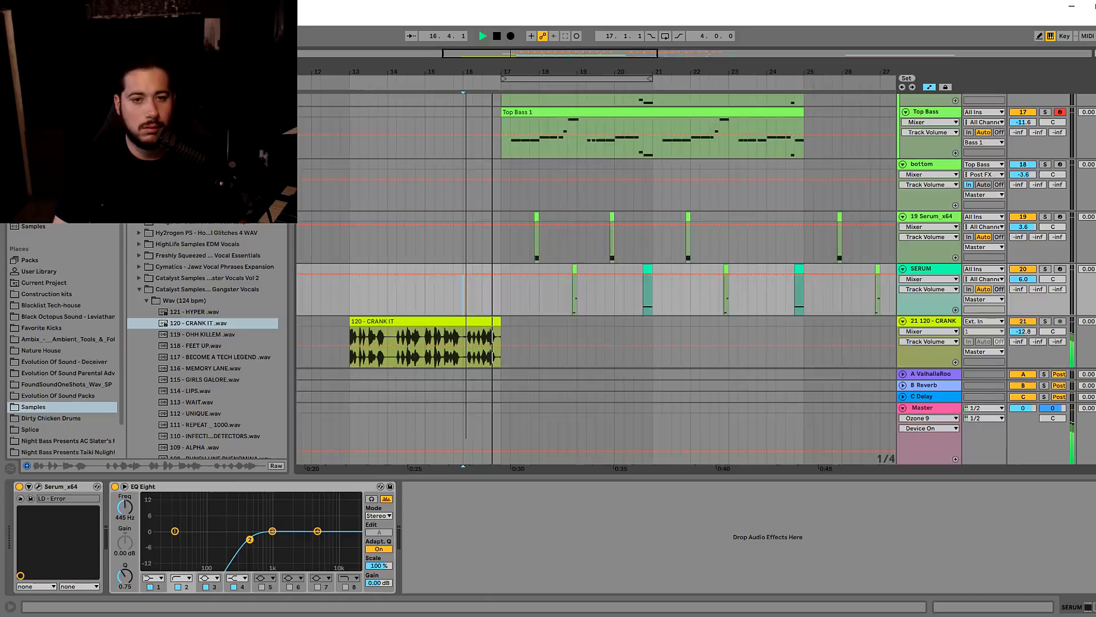
click(470, 333)
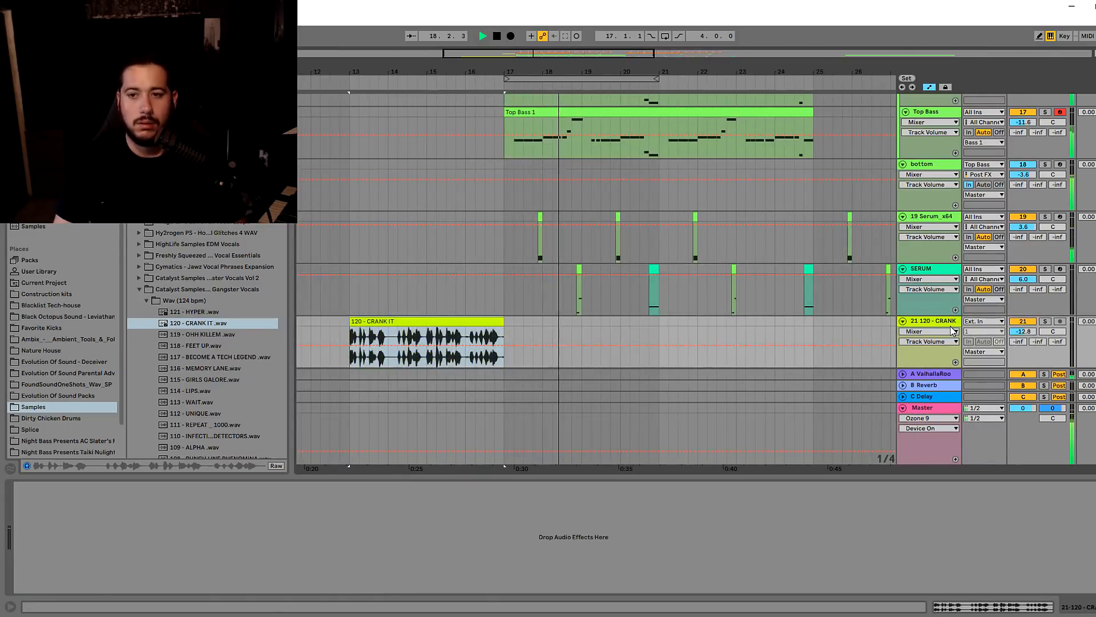
key(ctrl+f)
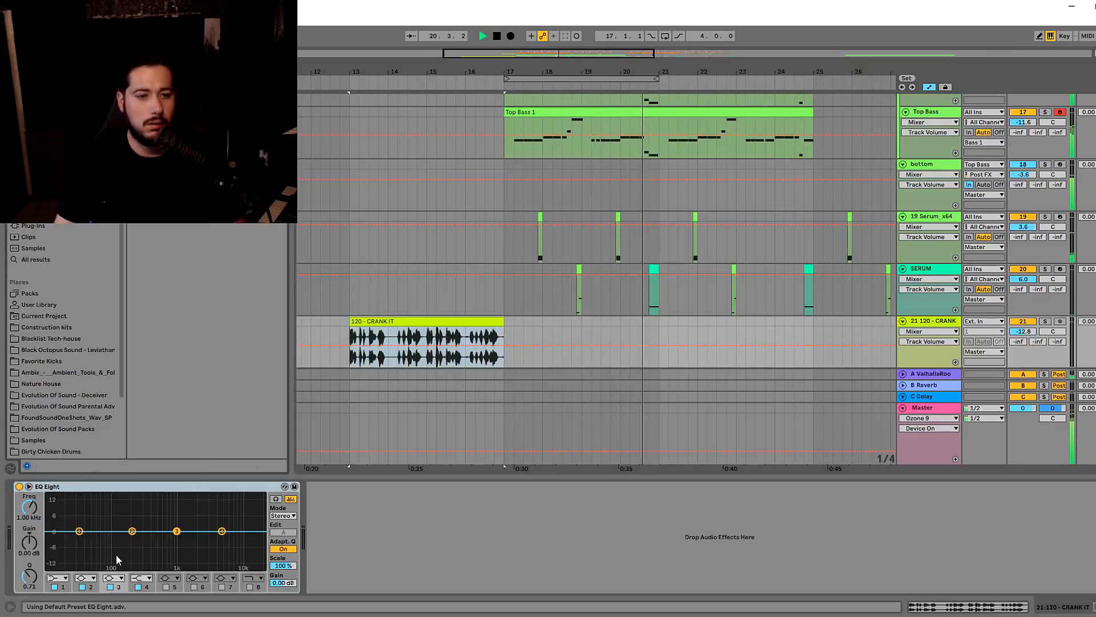
click(85, 579)
click(85, 517)
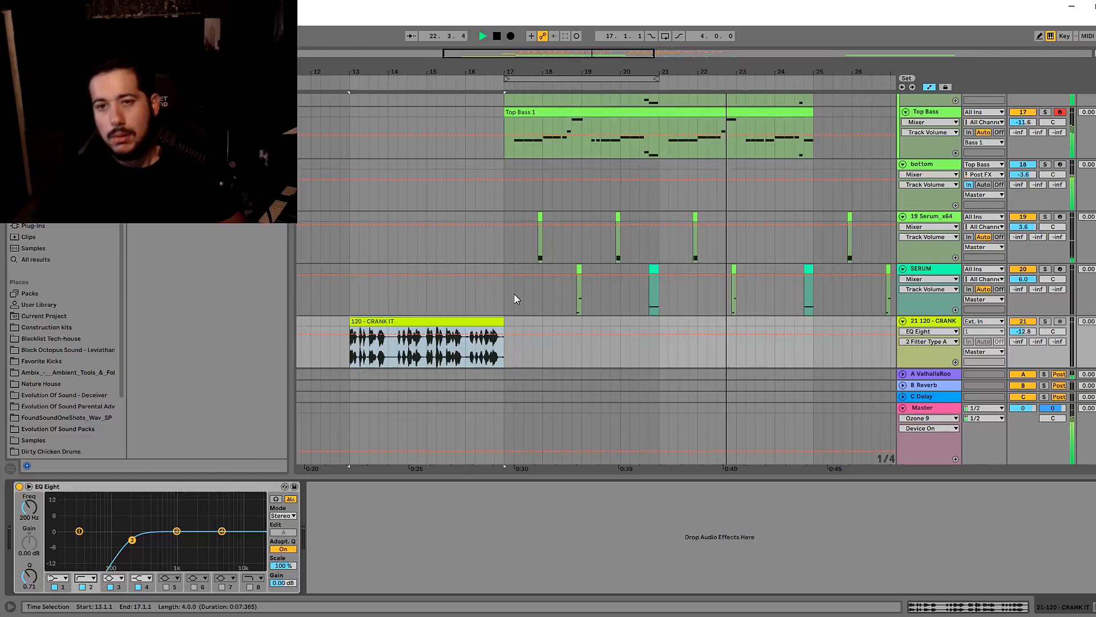
Enable the Delay effect in the upper Top Bass layer's Serum patch, unlink the HAAS macro from its mix and adjust the mix level
scroll(795, 100, up, 5)
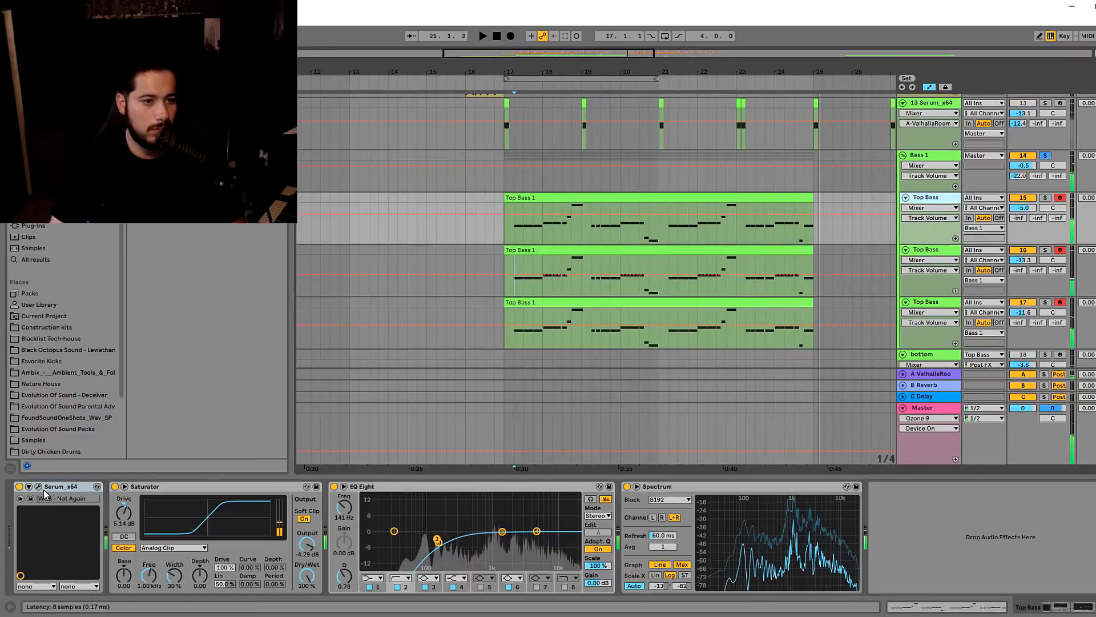
click(39, 487)
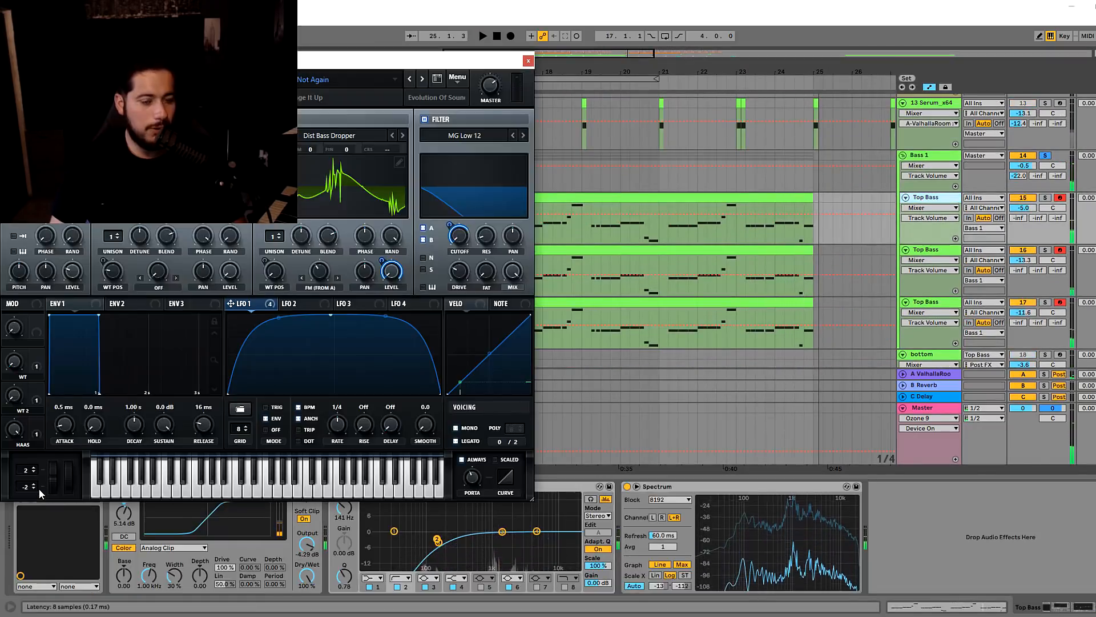
click(15, 432)
key(space)
click(138, 87)
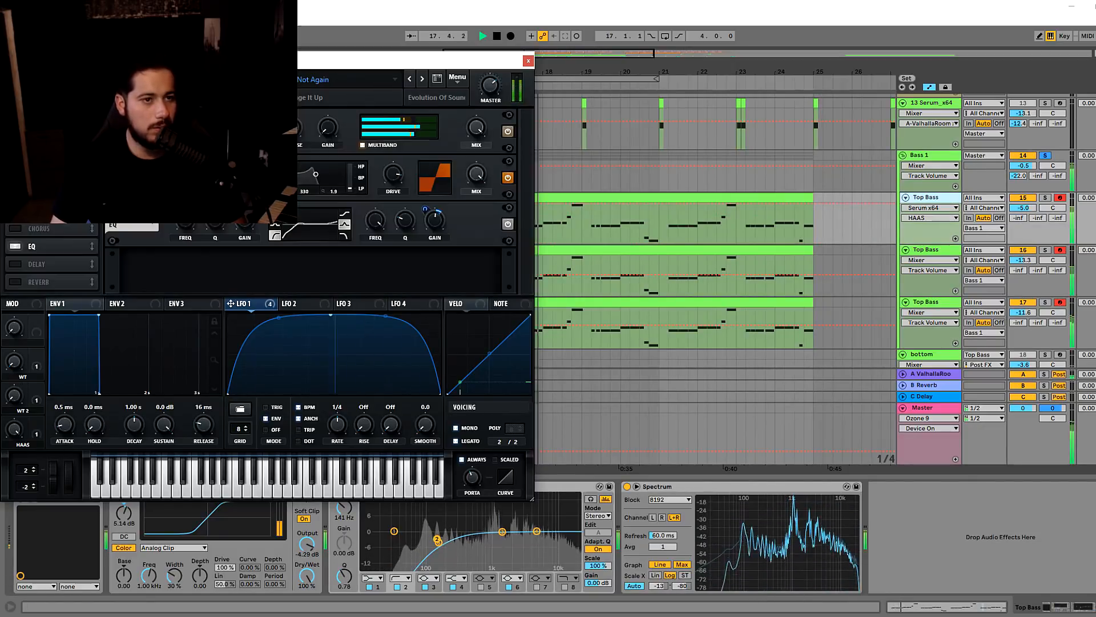
click(21, 266)
click(469, 269)
right_click(467, 257)
click(512, 310)
drag(478, 269, 503, 227)
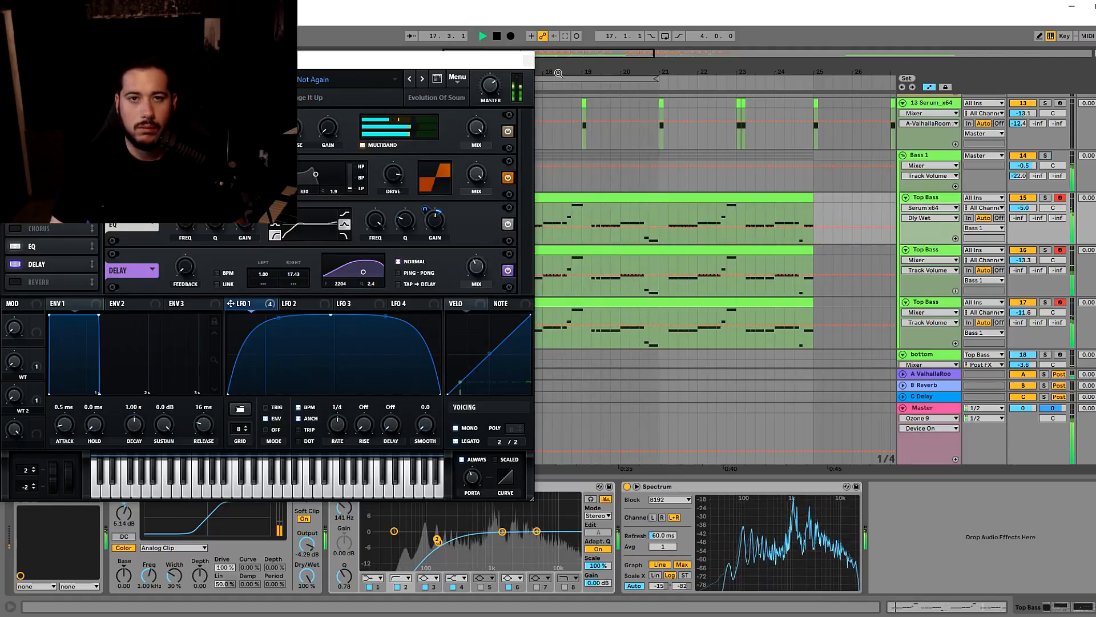
click(528, 61)
Replay the section from bar 16 with the full mix and select the CRANK IT vocal clip
drag(514, 73, 581, 68)
scroll(559, 143, up, 3)
click(543, 171)
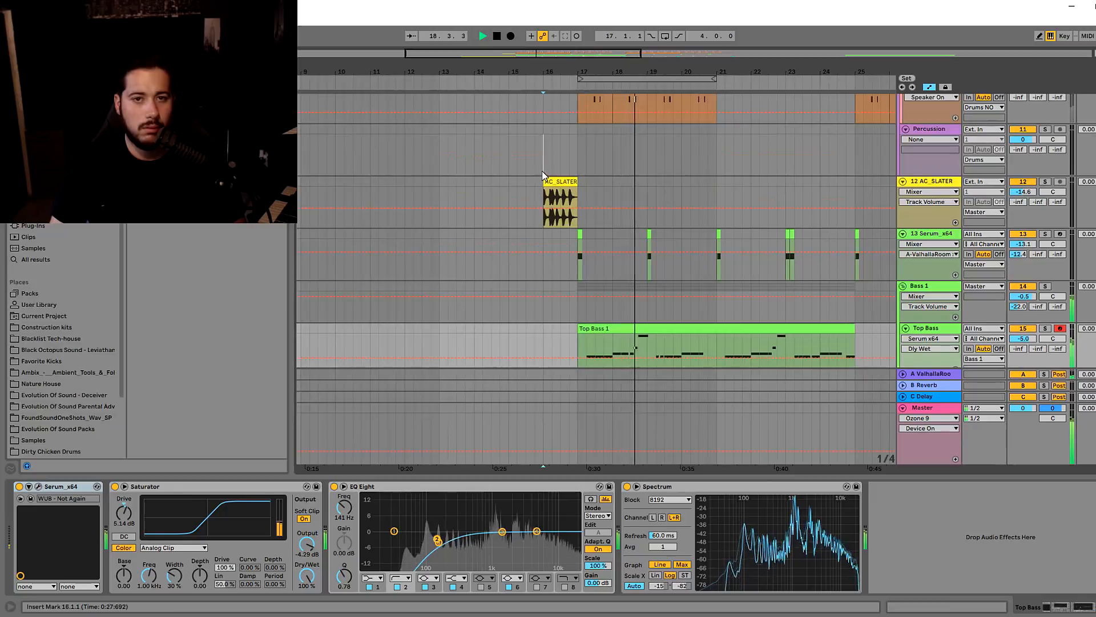
scroll(556, 181, down, 4)
scroll(539, 261, down, 1)
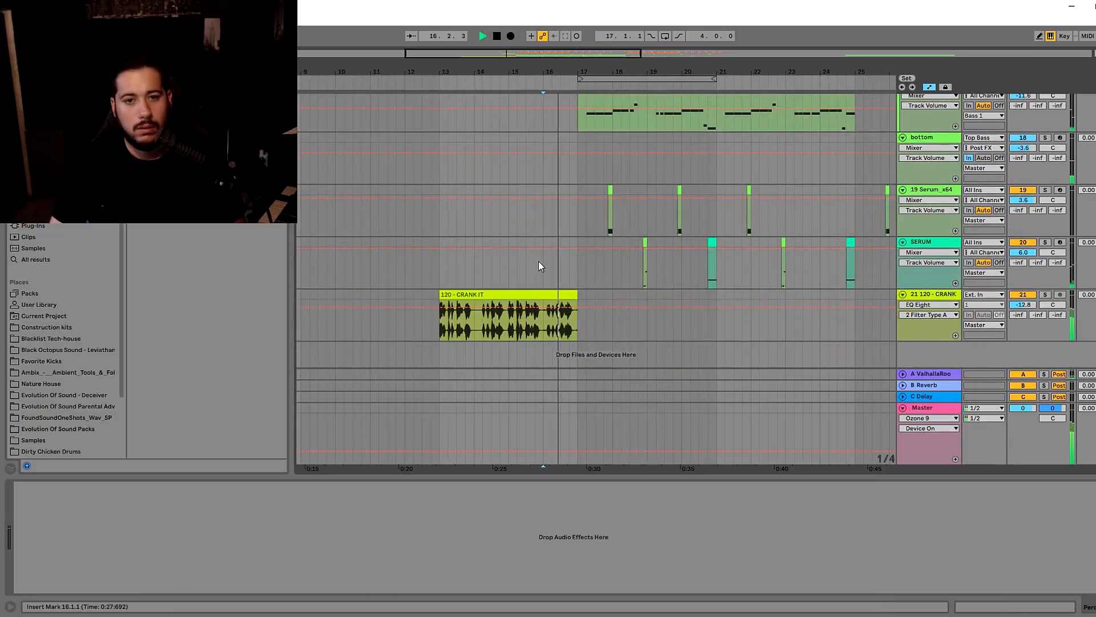
click(531, 295)
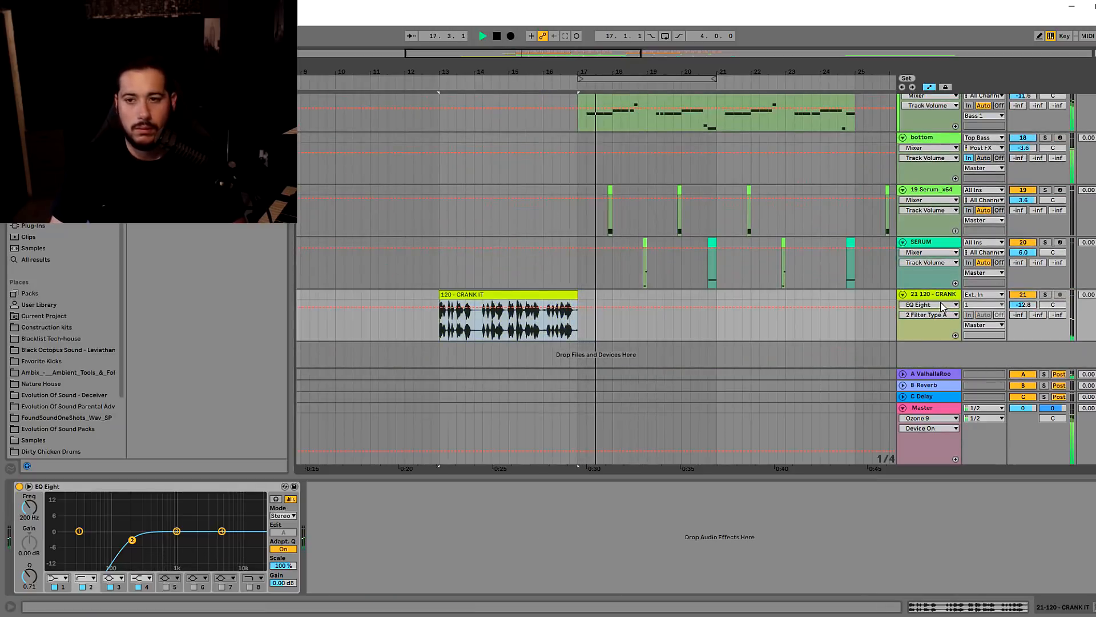
key(space)
key(space)
Raise the vocal track's volume to -7.1 dB and shift and trim the CRANK IT clip to fill only bar 16
drag(1022, 305, 1023, 290)
drag(482, 298, 586, 298)
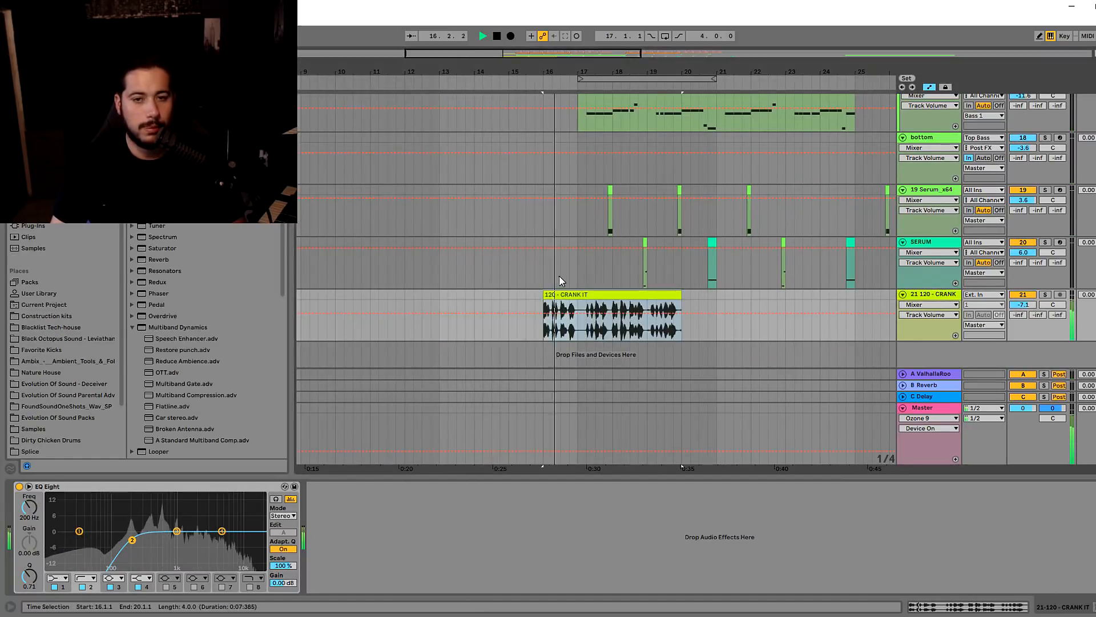
drag(681, 309, 580, 309)
scroll(634, 288, up, 3)
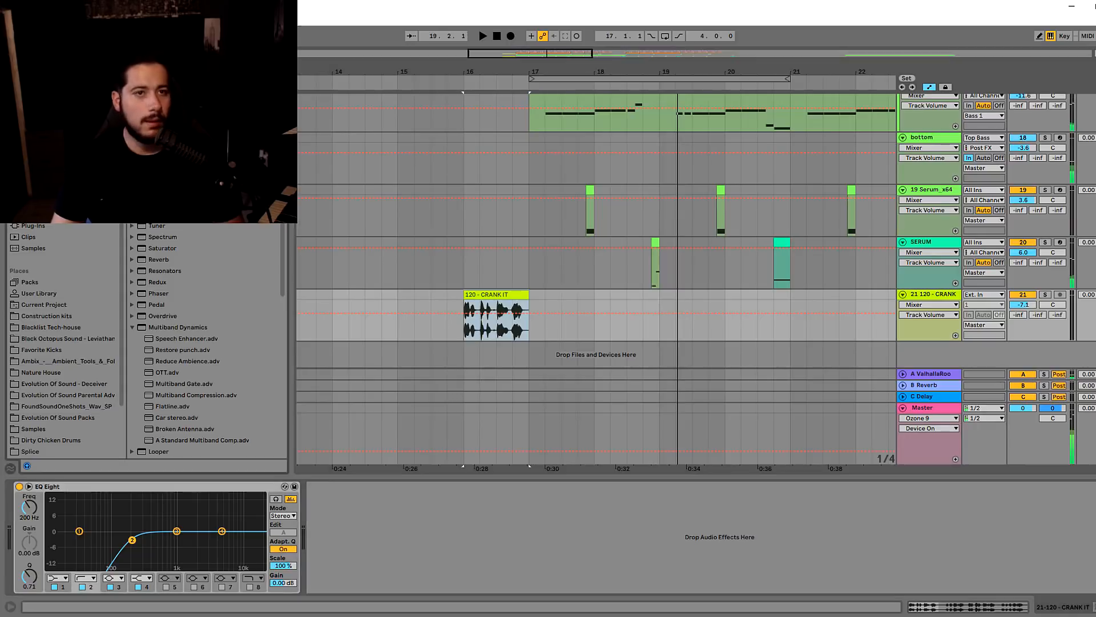
Add the CLA Vocals plug-in after the EQ Eight on the vocal track and load its Spaceman preset
key(ctrl+f)
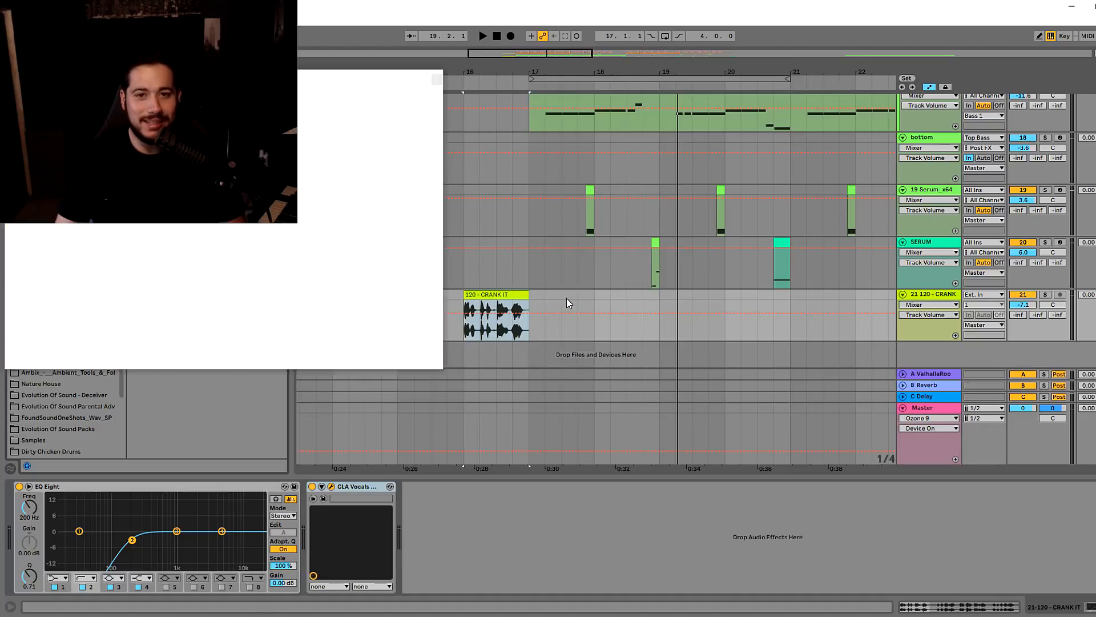
click(387, 93)
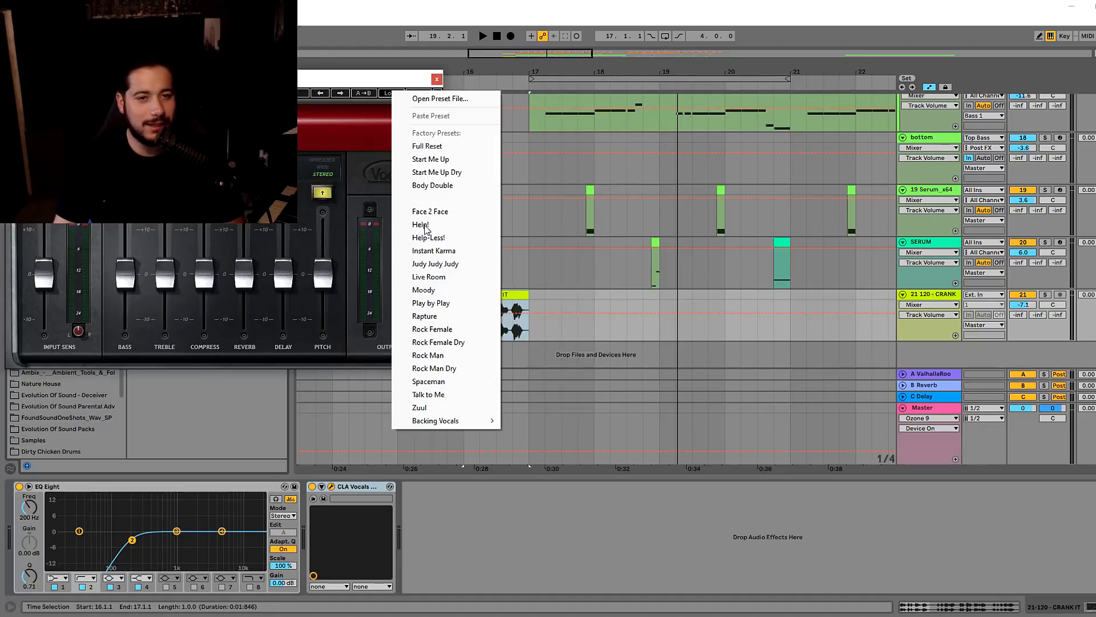
click(429, 381)
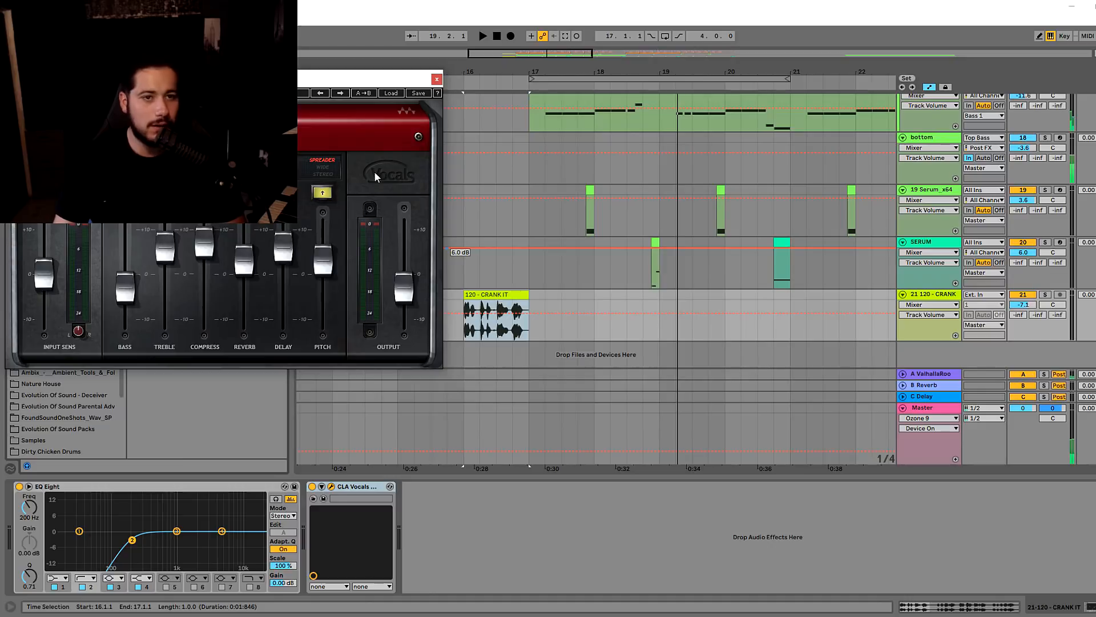
Play the section, close the CLA Vocals window and raise the vocal track's volume to -3.5 dB
key(space)
click(436, 79)
drag(1022, 305, 1022, 289)
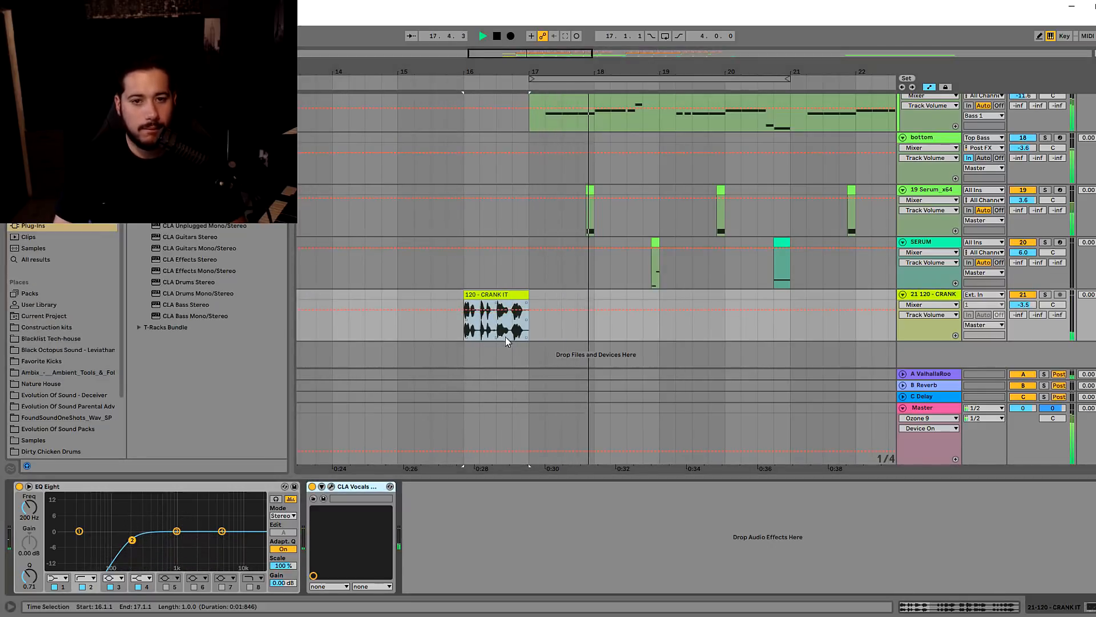
Examine the empty vocal track around bars 18 to 20 and replay from the vocal clip at bar 16
click(643, 294)
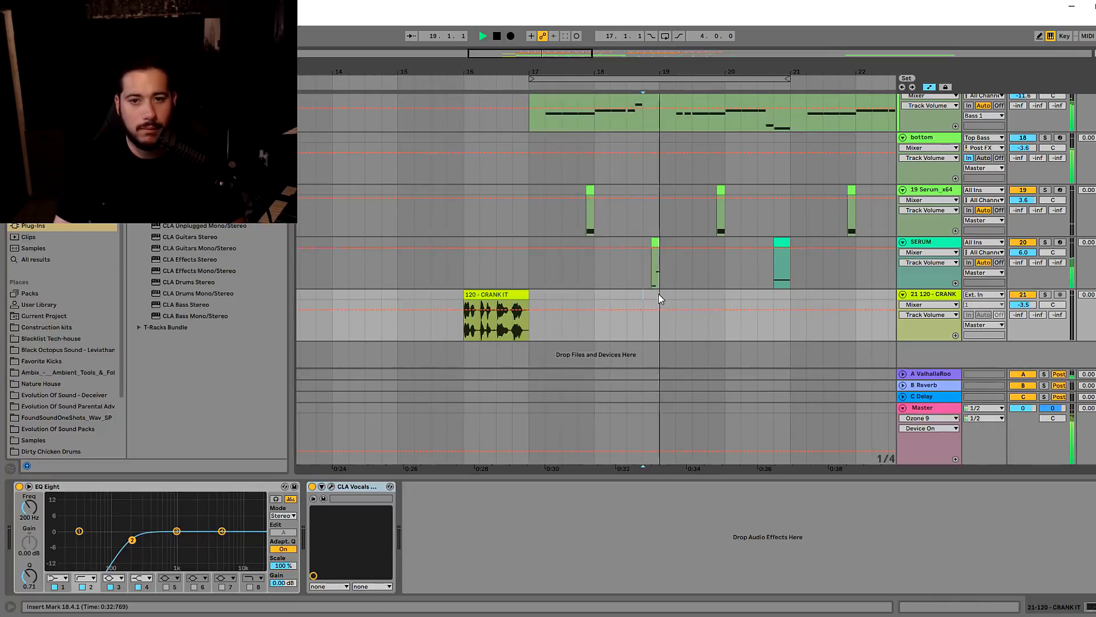
drag(577, 54, 584, 117)
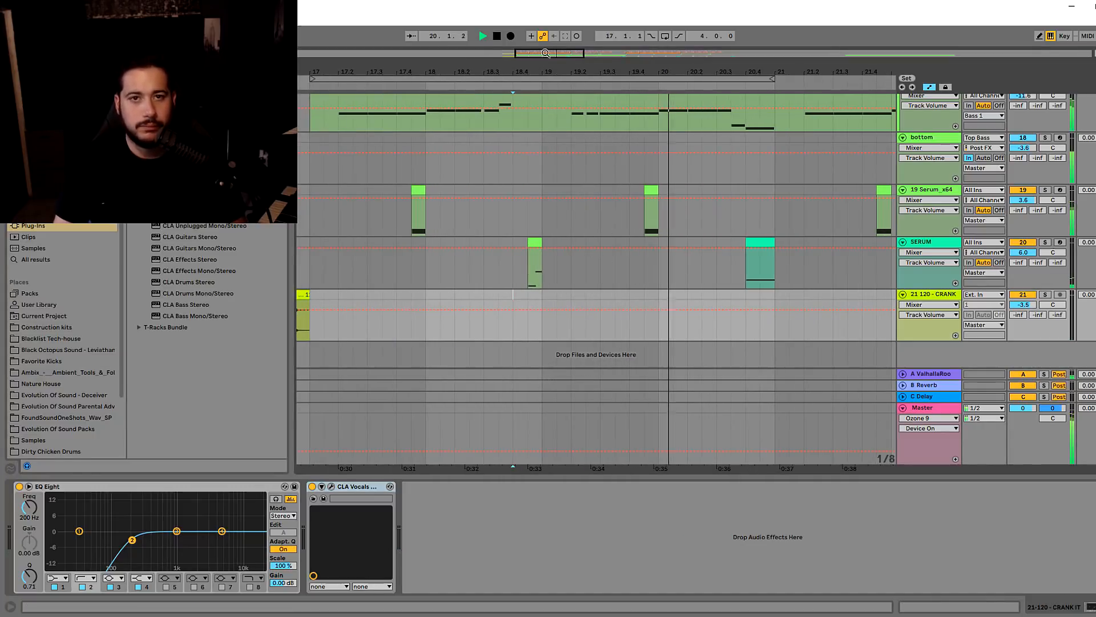
drag(545, 53, 558, 55)
mouse_move(660, 295)
mouse_down()
mouse_move(684, 302)
mouse_move(663, 295)
mouse_up()
key(space)
drag(587, 55, 571, 3)
click(596, 295)
key(space)
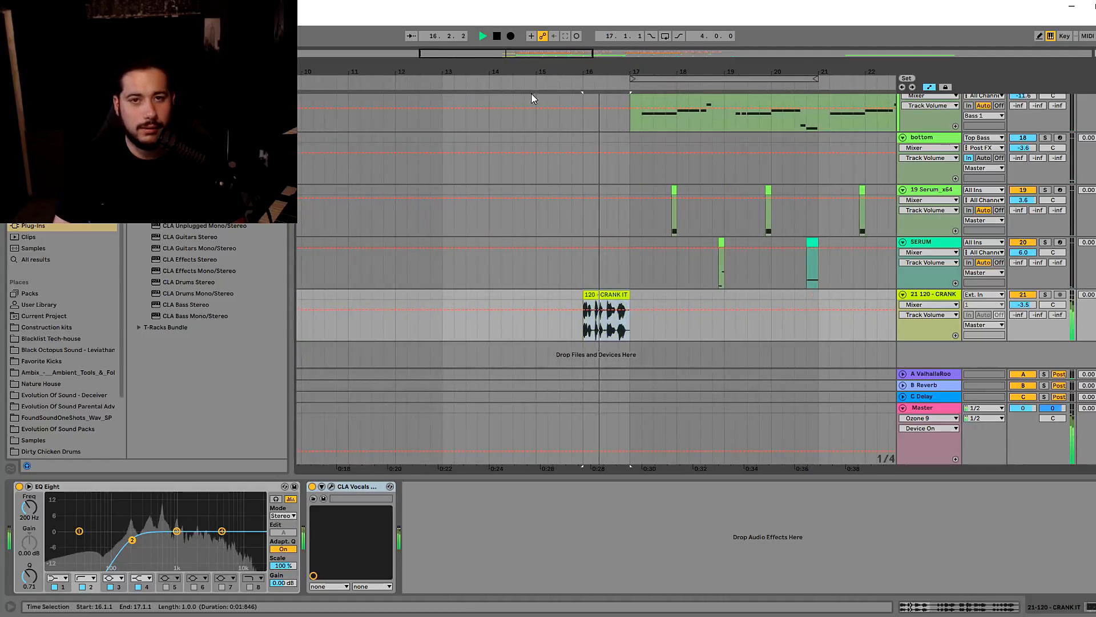
Reopen the vocal track's CLA Vocals plug-in, adjust its reverb level and select the vocal track during playback
key(space)
click(331, 486)
click(244, 259)
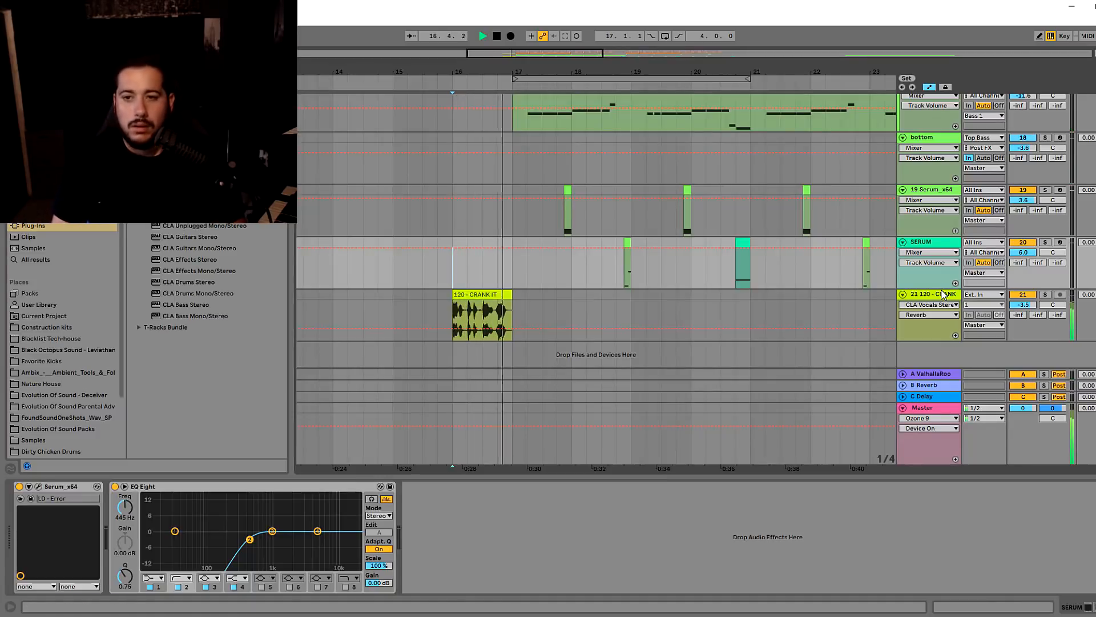
click(942, 294)
Review how the drum, clap and percussion tracks line up around bar 17 and select the range of clap clips
scroll(531, 265, up, 2)
scroll(534, 268, down, 2)
scroll(537, 270, up, 2)
scroll(537, 270, down, 2)
scroll(553, 282, up, 2)
scroll(553, 283, up, 3)
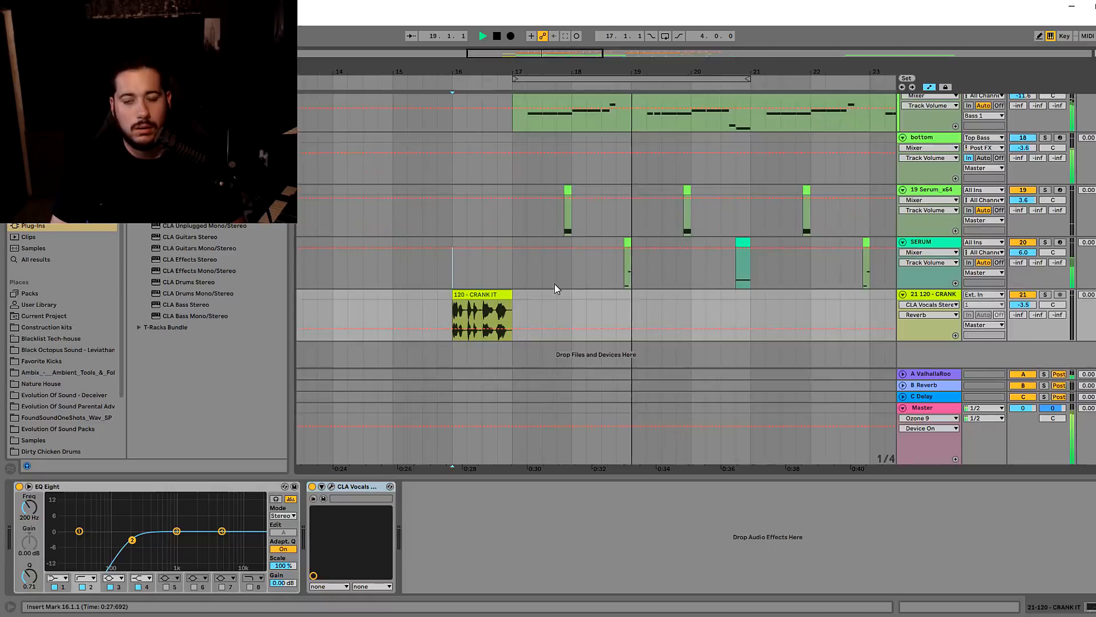
scroll(554, 284, down, 2)
scroll(554, 283, up, 2)
scroll(554, 283, up, 5)
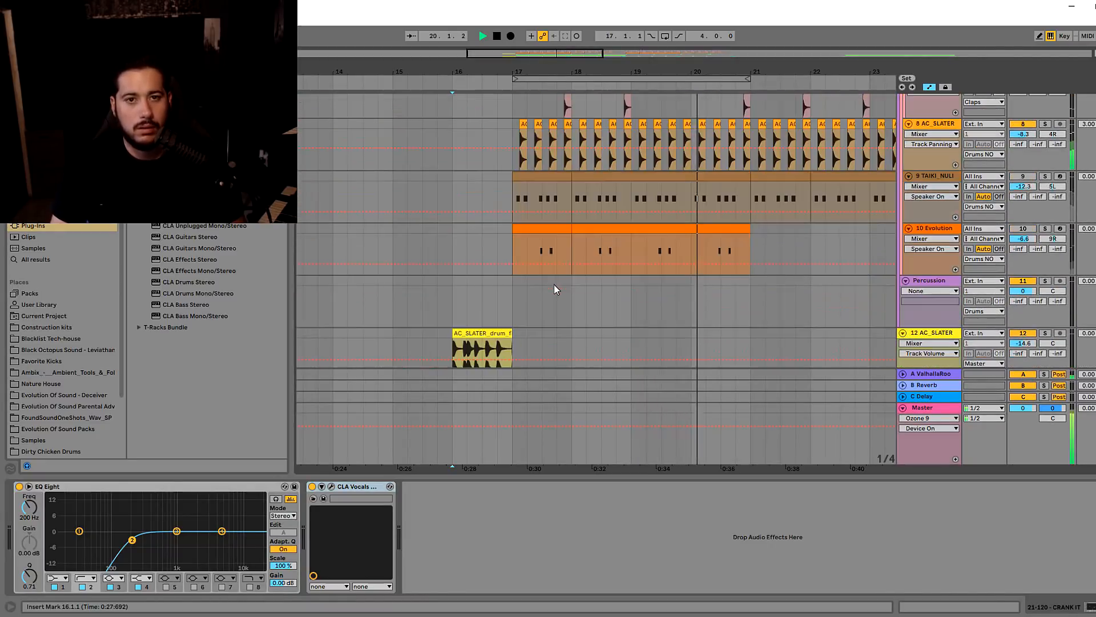
click(451, 234)
scroll(451, 234, up, 3)
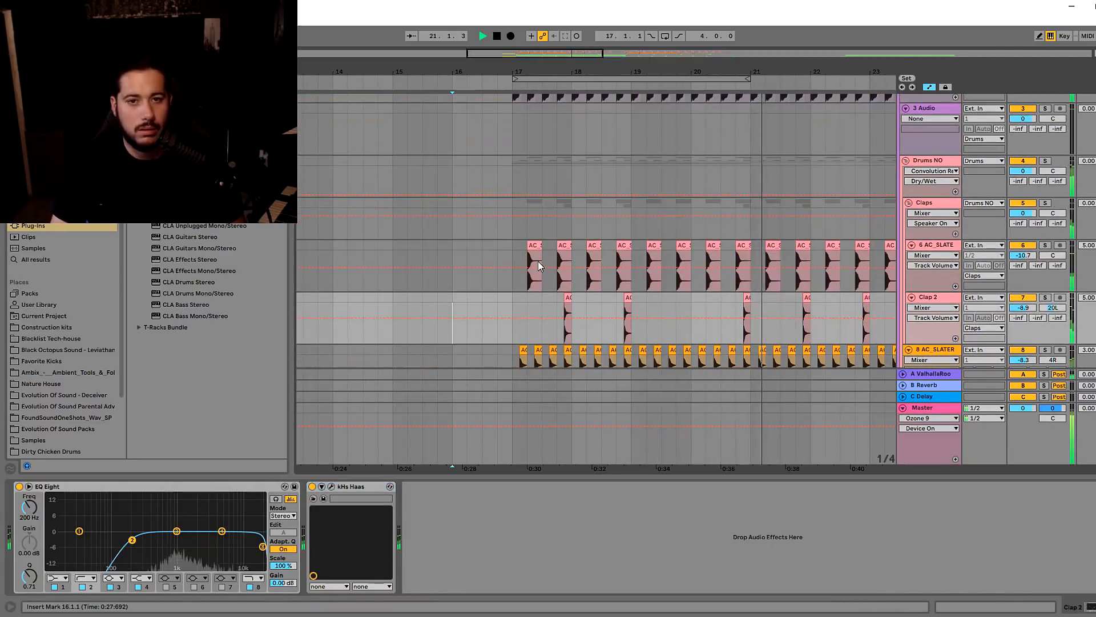
drag(554, 53, 552, 44)
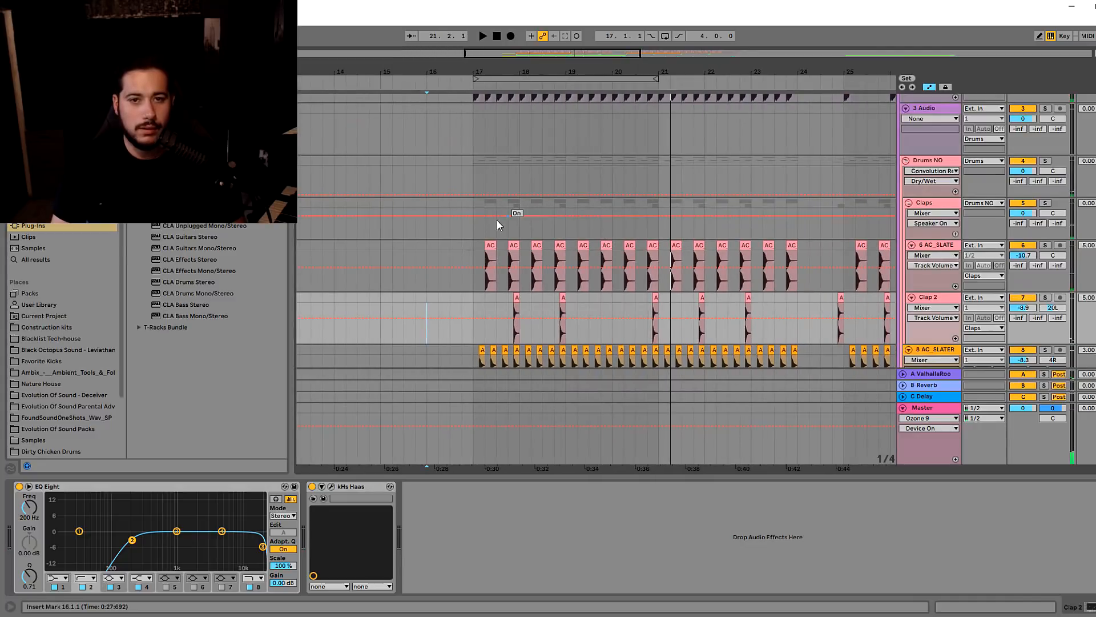
drag(478, 247, 806, 245)
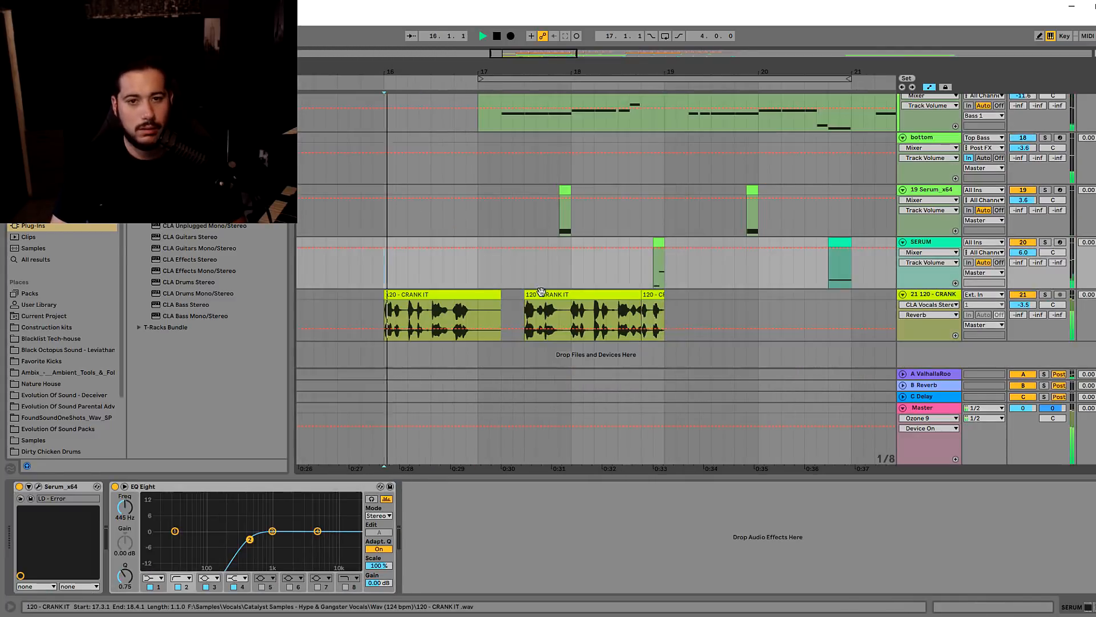
Delete the CRANK IT vocal clip between 17.3.1 and 18.4.1
click(540, 292)
key(Delete)
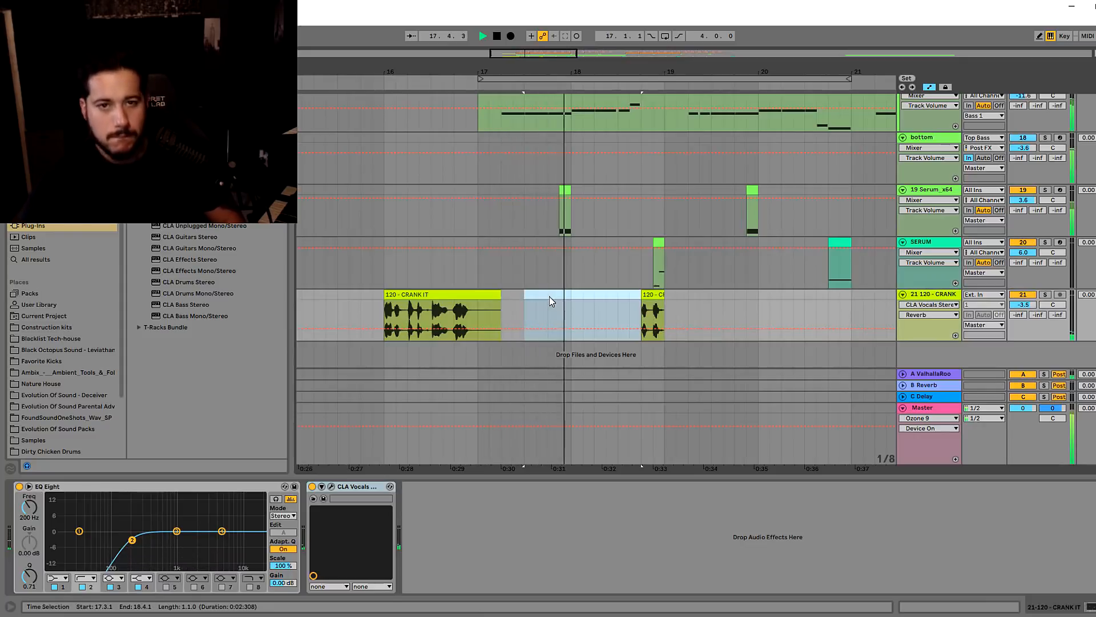
Review the drum and bass tracks above the vocal during playback, comparing them with the remaining vocal clips
scroll(550, 297, up, 3)
scroll(550, 296, up, 5)
scroll(549, 297, down, 3)
scroll(550, 296, up, 4)
scroll(550, 296, down, 4)
scroll(609, 261, down, 6)
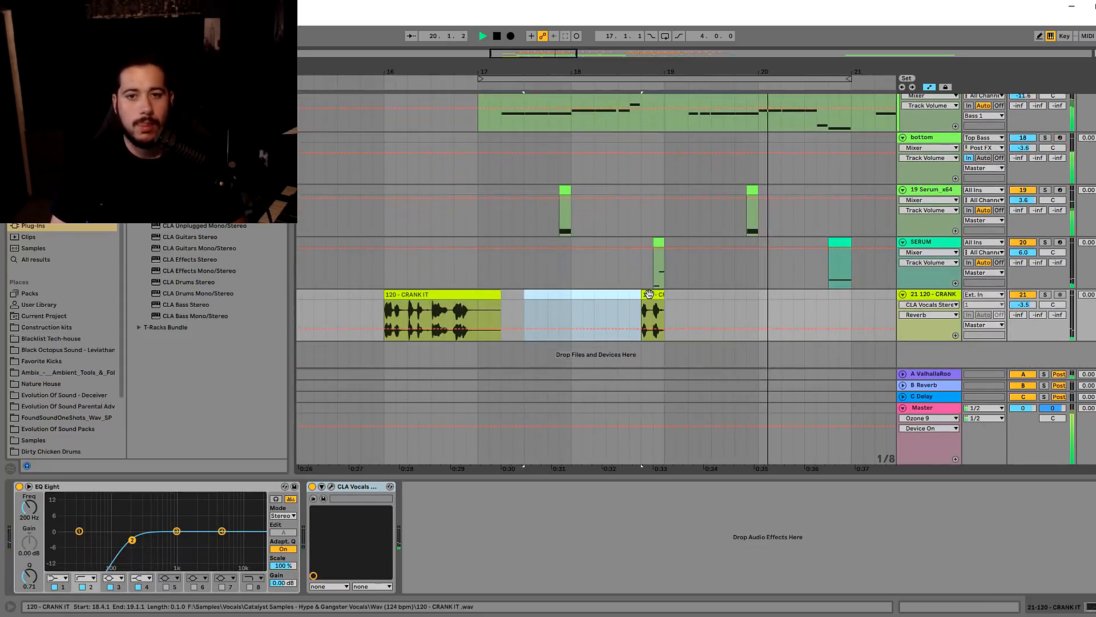
scroll(680, 167, up, 4)
scroll(680, 167, up, 4)
drag(575, 57, 598, 57)
scroll(480, 269, down, 7)
Copy the first beat of the vocal clip at bar 16 over the short clip at 18.4.1 and replay
key(space)
click(314, 294)
key(space)
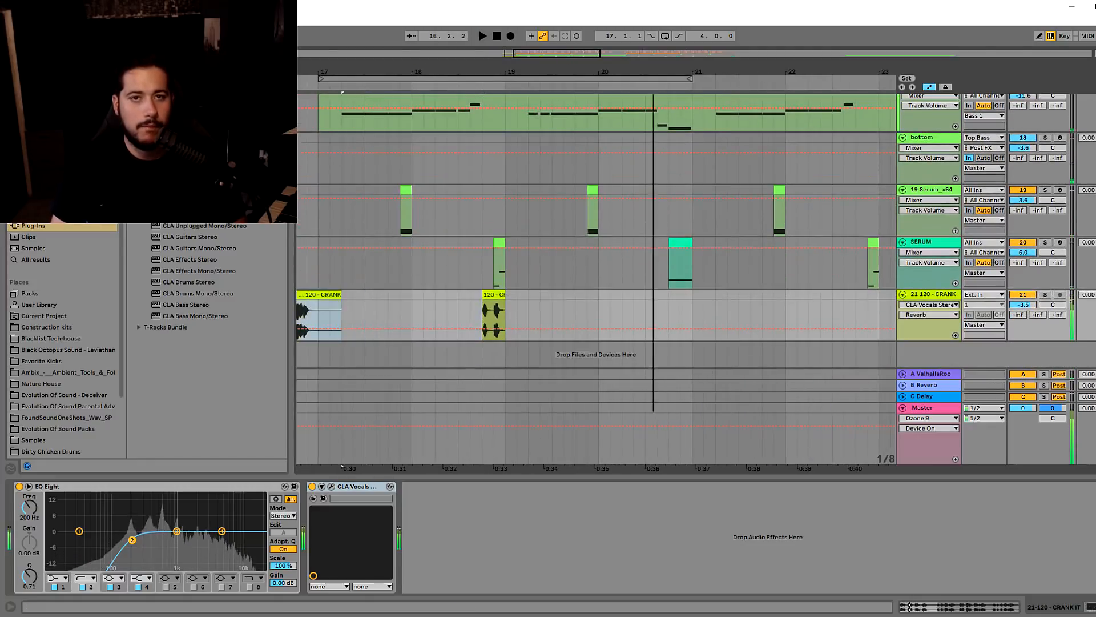
key(space)
drag(333, 313, 355, 306)
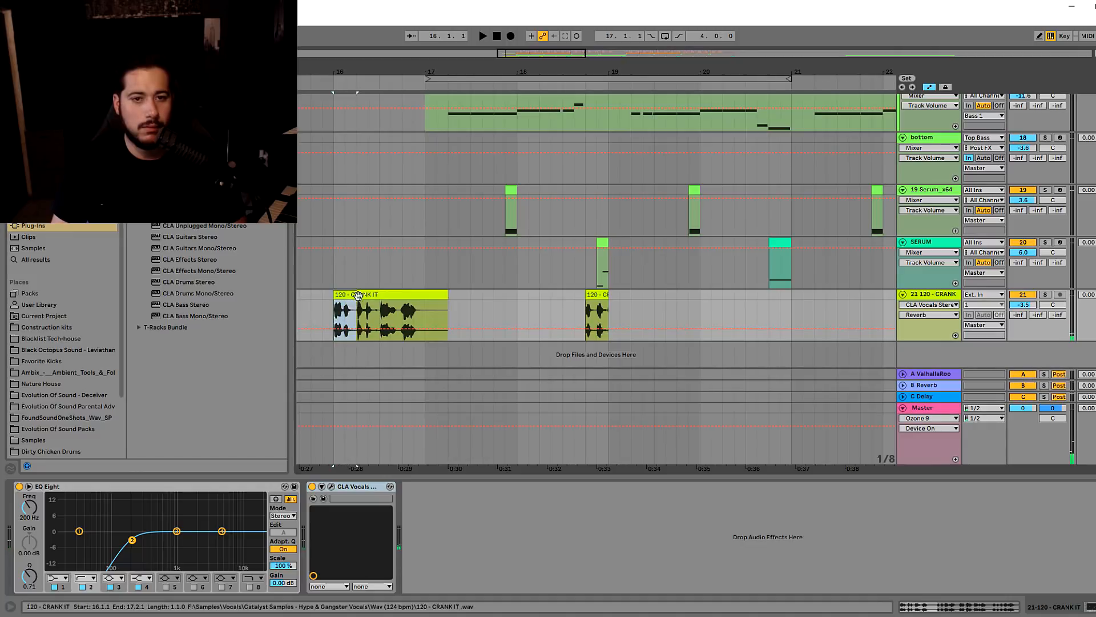
key(space)
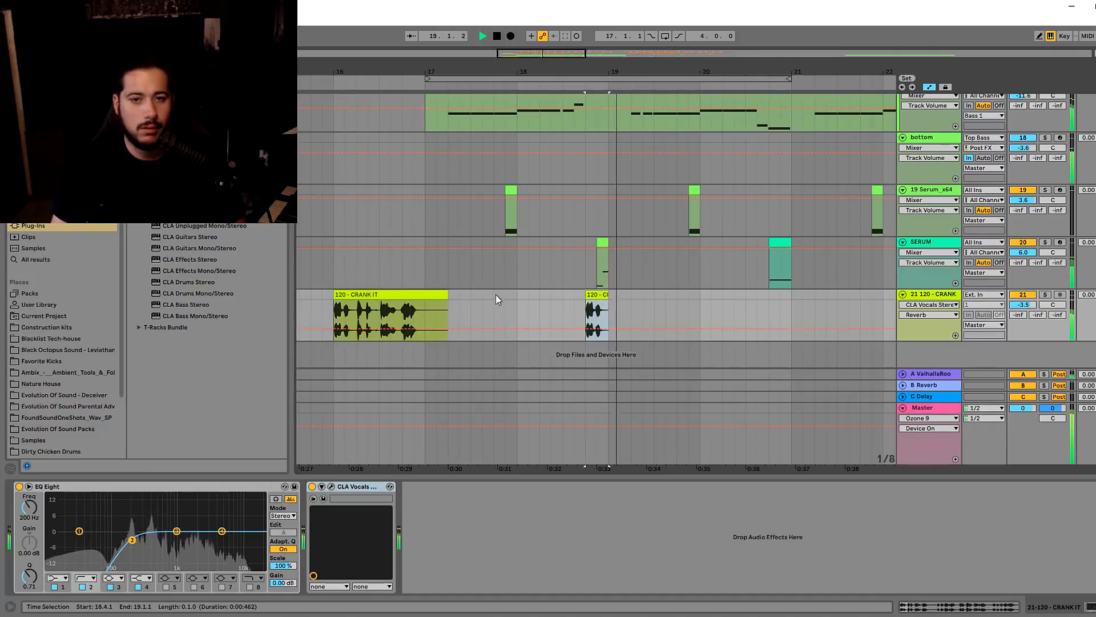
Replay from just before bar 17, compare the bass layers with the vocal and select the short vocal clip at 18.4.1
click(391, 267)
scroll(570, 265, up, 5)
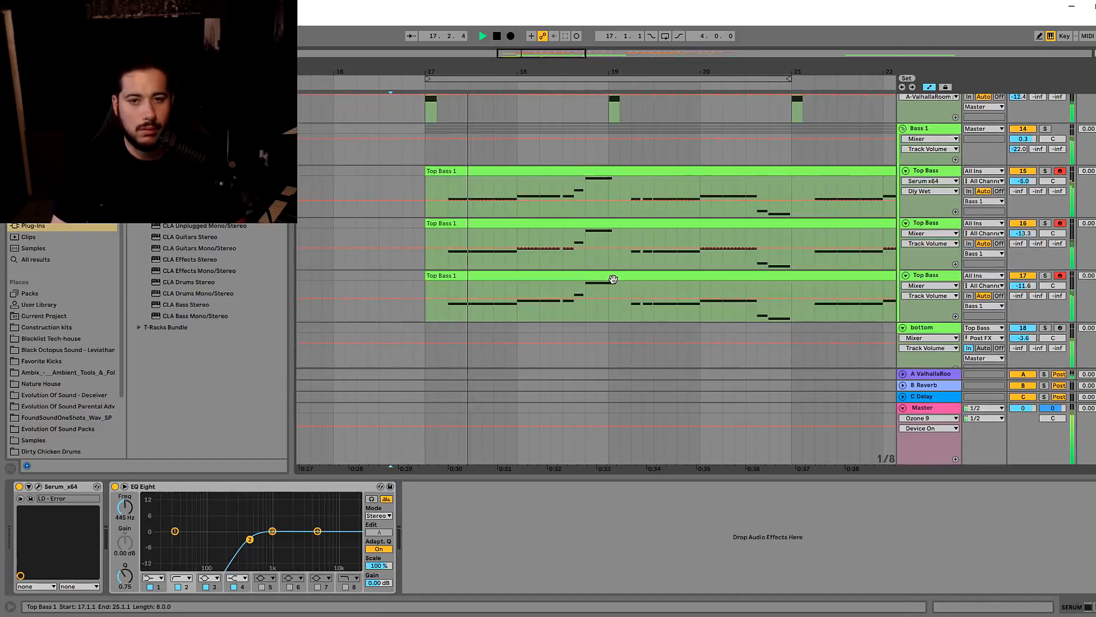
scroll(614, 280, down, 2)
scroll(615, 280, down, 3)
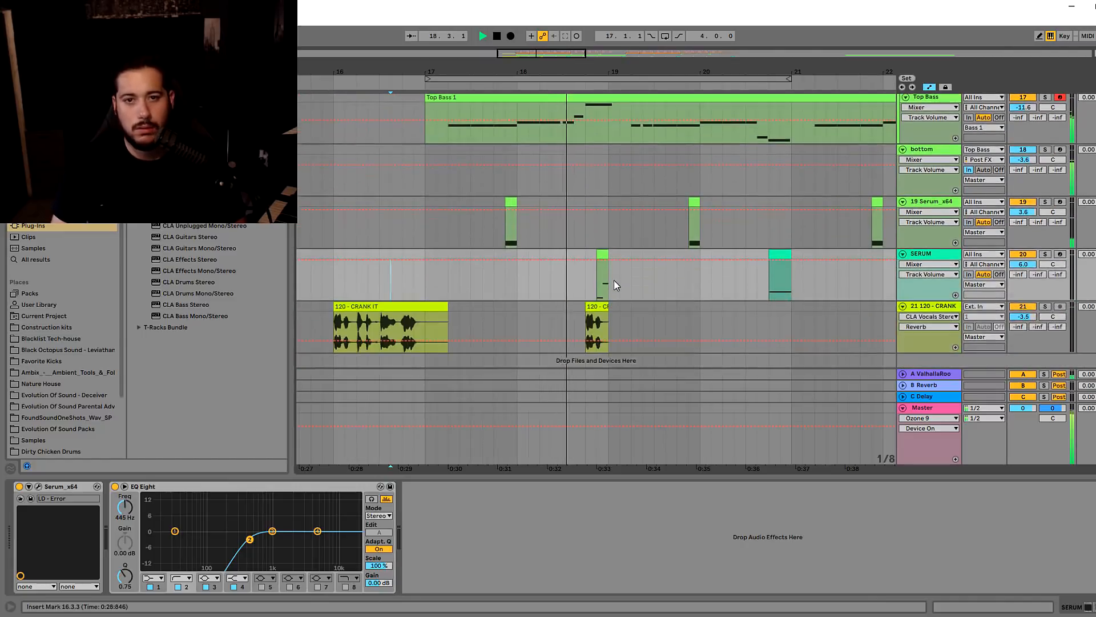
scroll(614, 280, up, 3)
scroll(614, 280, down, 3)
click(607, 306)
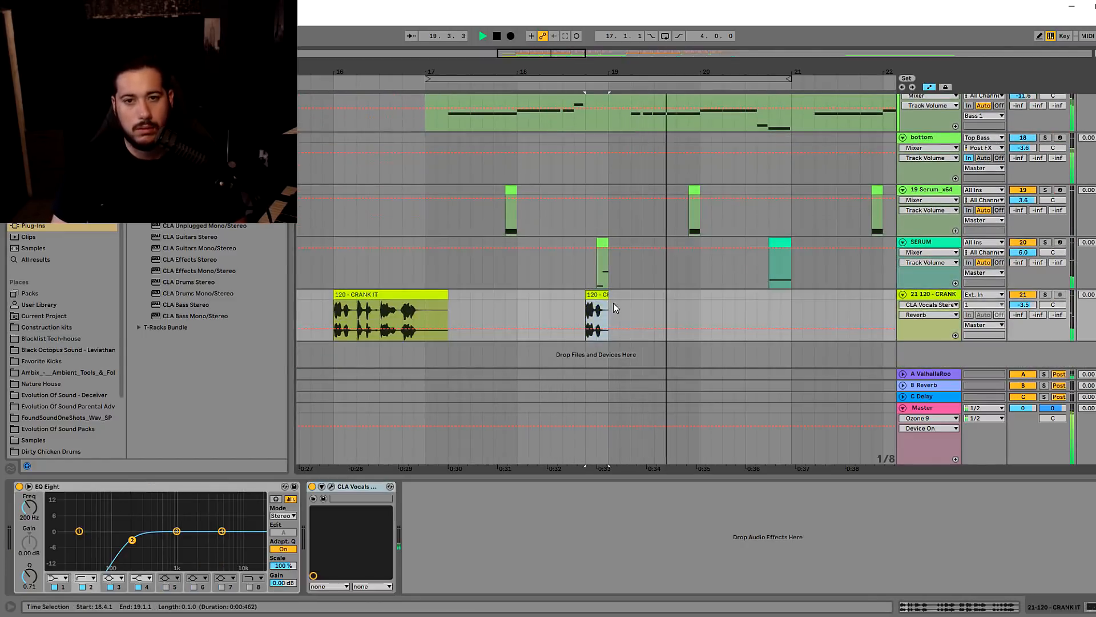
Copy the vocal section from 16.3.1 to 17.1.1 to 20.4.1 and play it back
click(363, 311)
key(space)
key(space)
drag(382, 313, 421, 293)
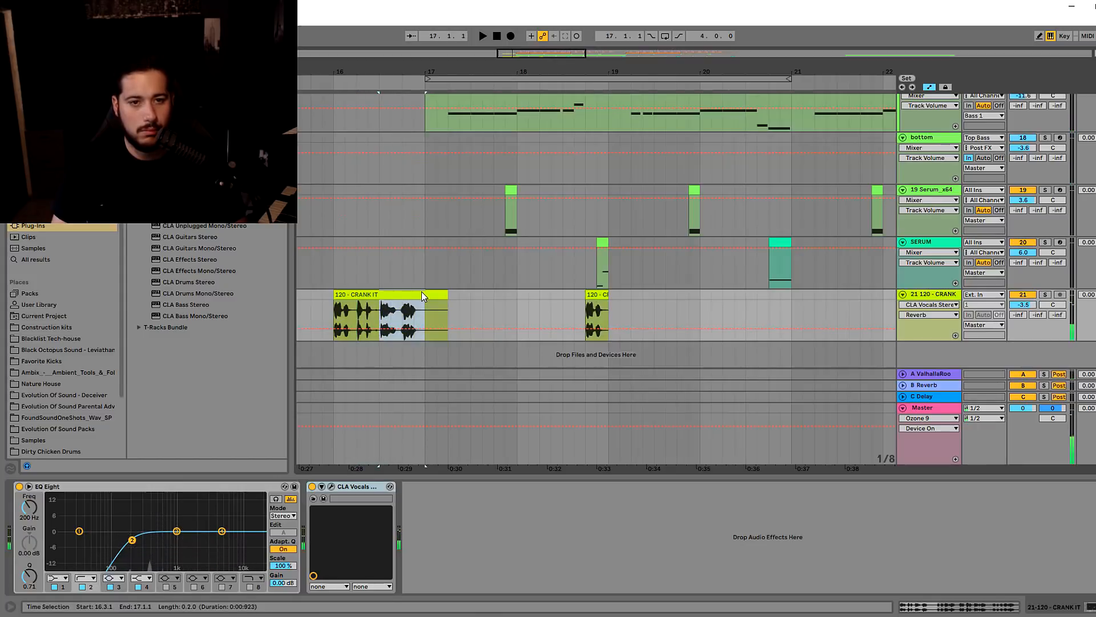
click(769, 298)
key(ctrl+v)
key(space)
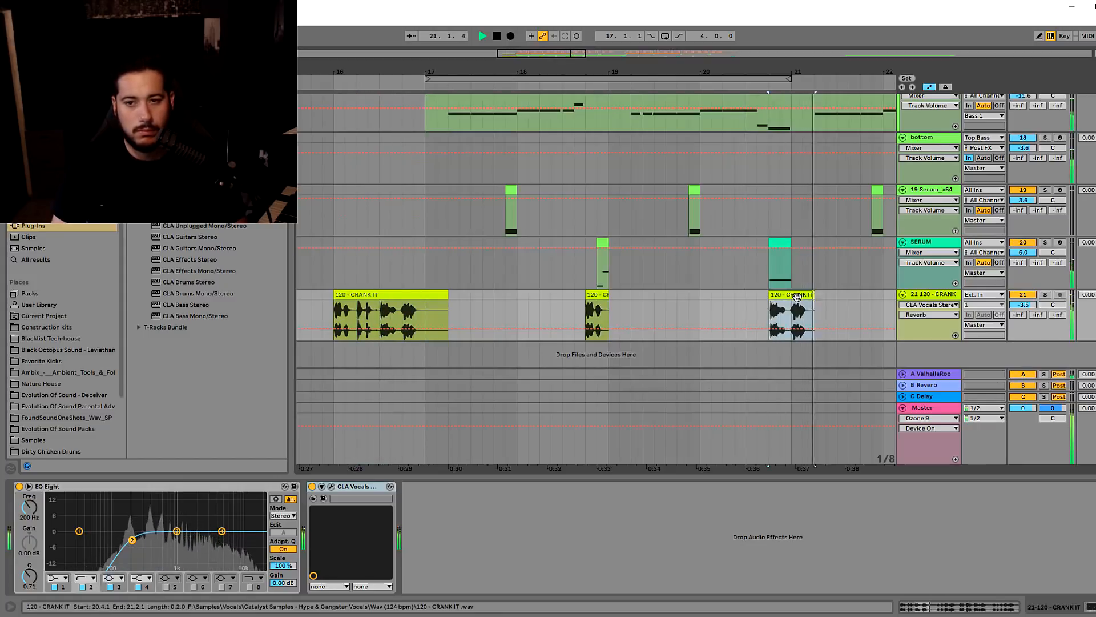
Delete the 13 Serum_x64 track's clip at bar 21 and replay from 16.2.3
key(space)
scroll(771, 294, up, 10)
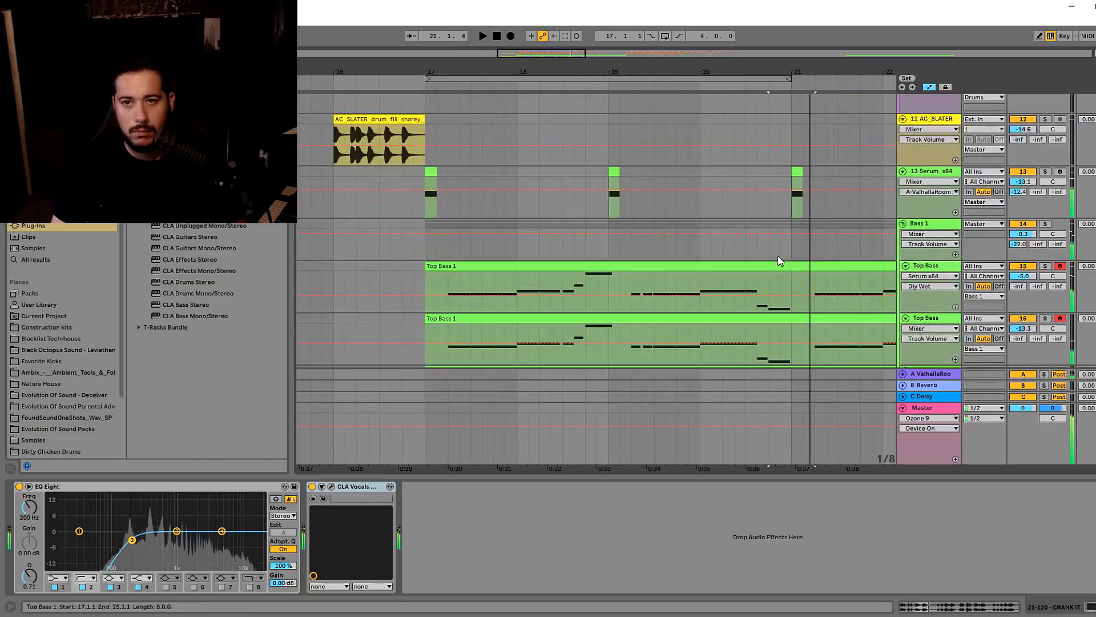
click(799, 172)
key(space)
key(Delete)
click(368, 207)
scroll(451, 231, down, 5)
scroll(454, 231, down, 5)
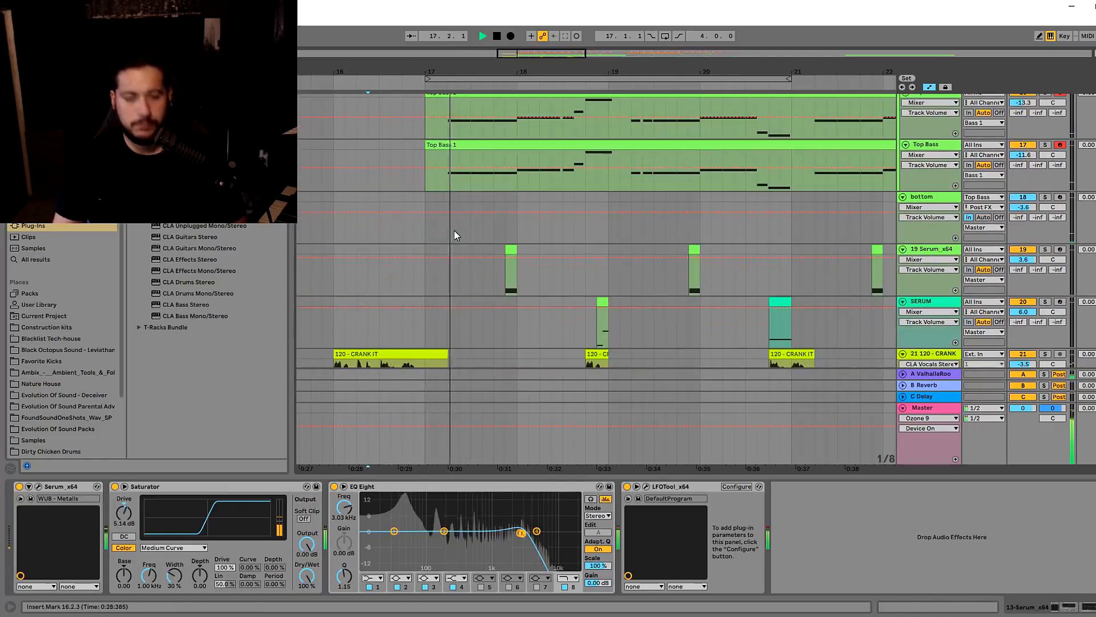
scroll(454, 231, up, 10)
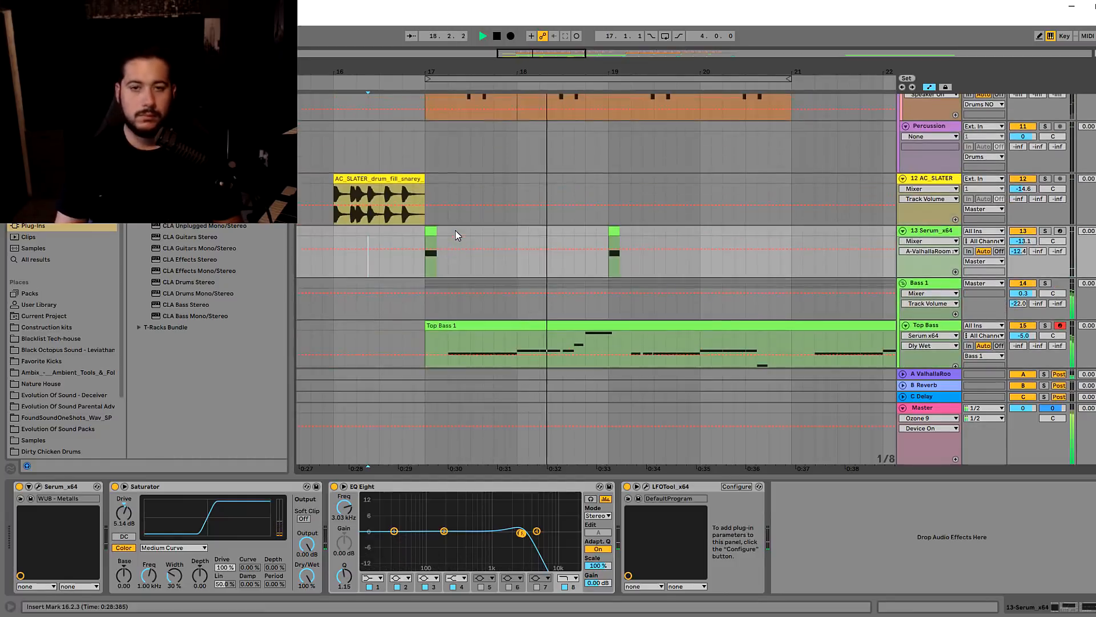
scroll(455, 230, up, 3)
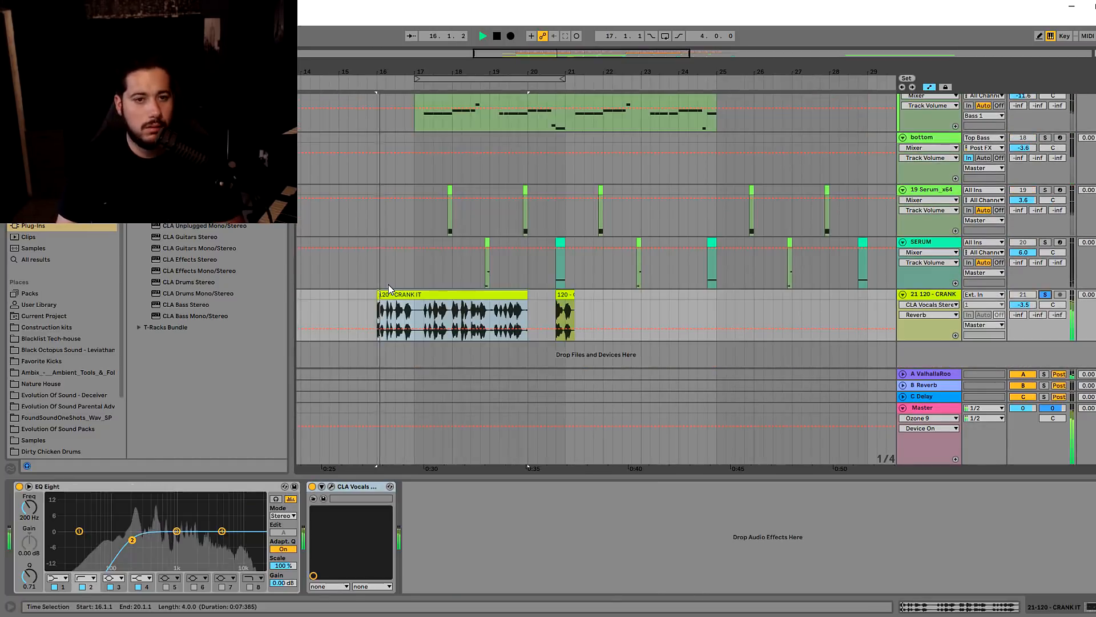
Set the warp mode of the CRANK IT vocal clip between 16.1.1 and 20.1.1 to Complex Pro and audition it
double_click(402, 292)
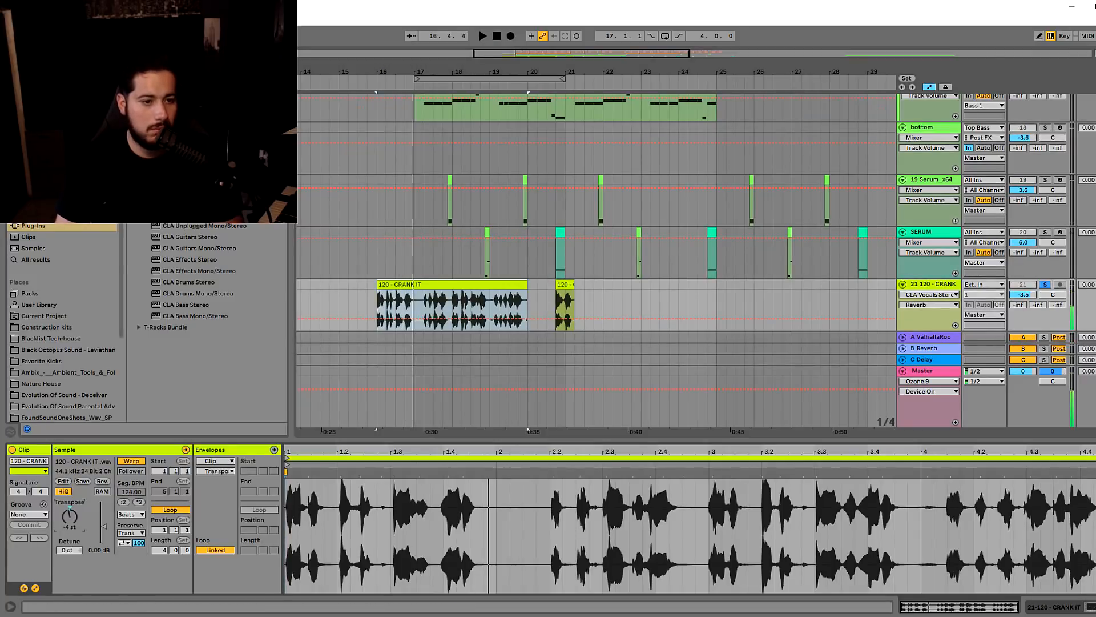
click(131, 513)
click(135, 568)
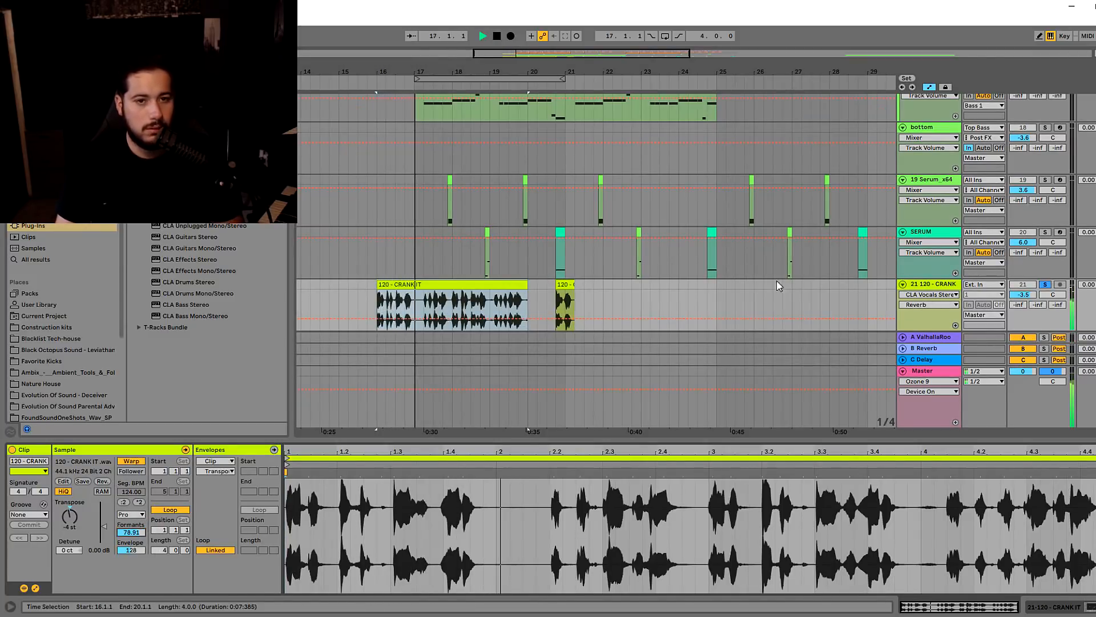
key(space)
Move the one-bar vocal phrase at bar 17 to 20.2.1 and play it with the bass layers
scroll(470, 297, up, 4)
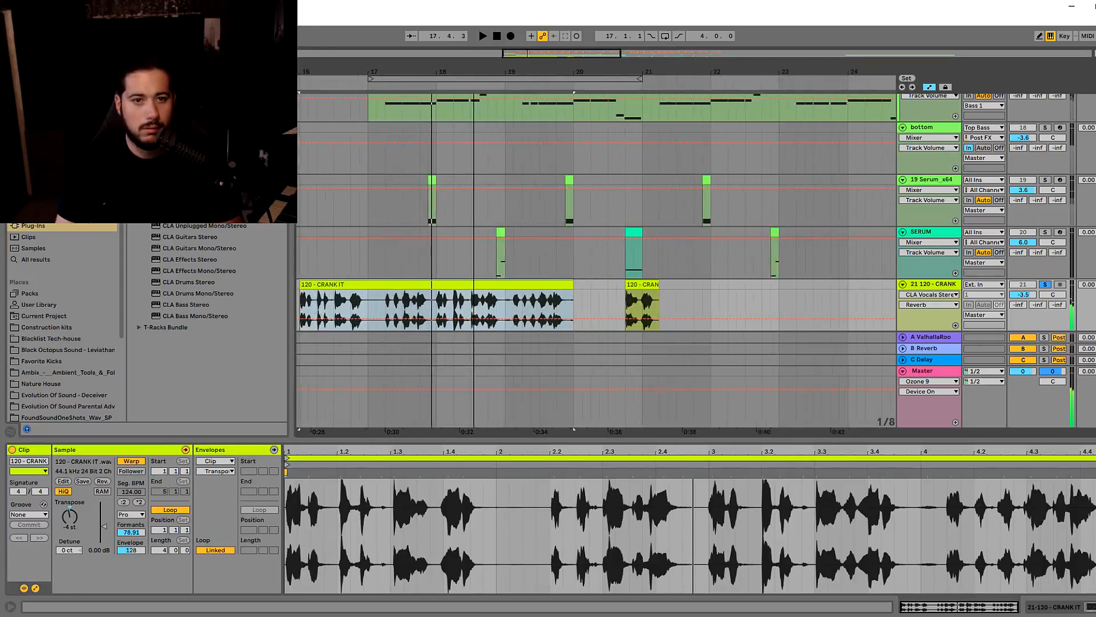
drag(345, 302, 690, 288)
key(space)
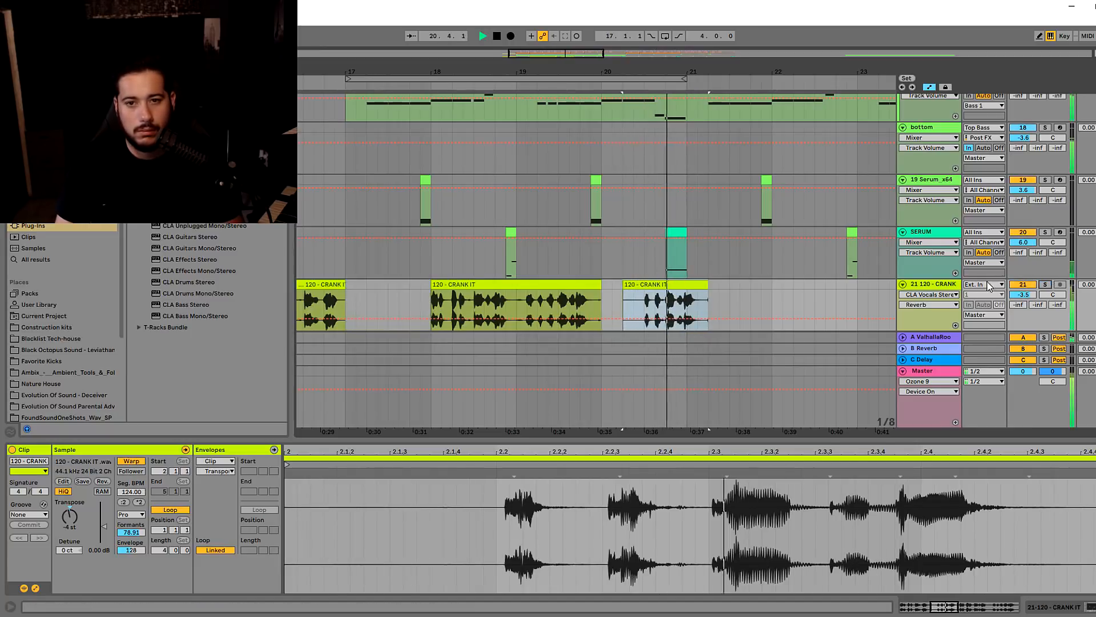
scroll(615, 280, down, 3)
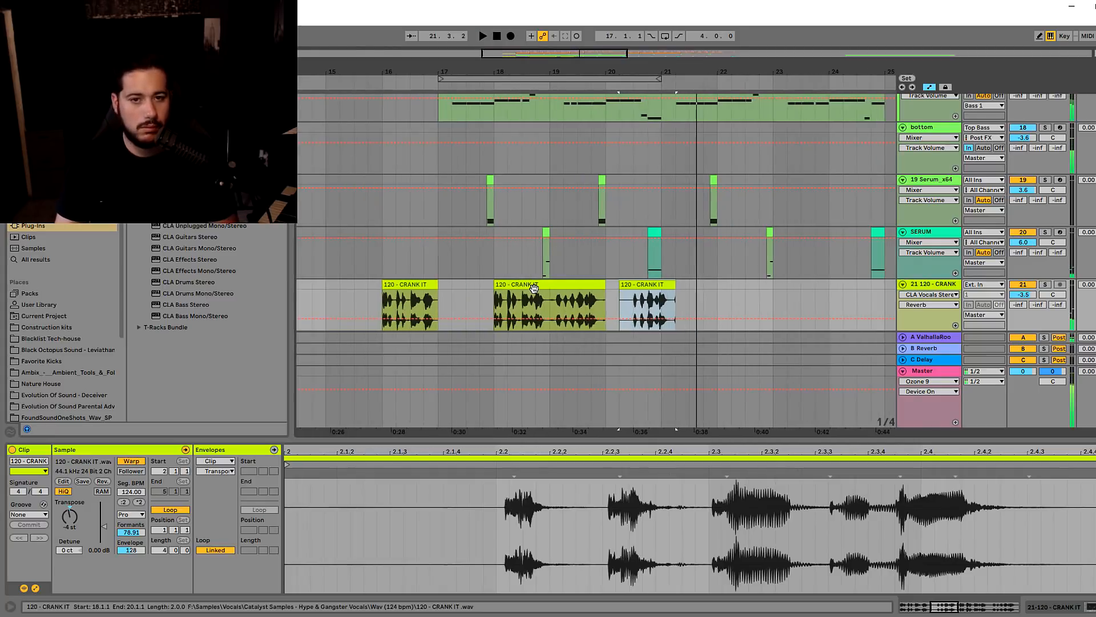
Delete the CRANK IT vocal clip between 18.1.1 and 20.1.1 and replay from 16.1.1
key(space)
click(528, 285)
key(Delete)
click(434, 282)
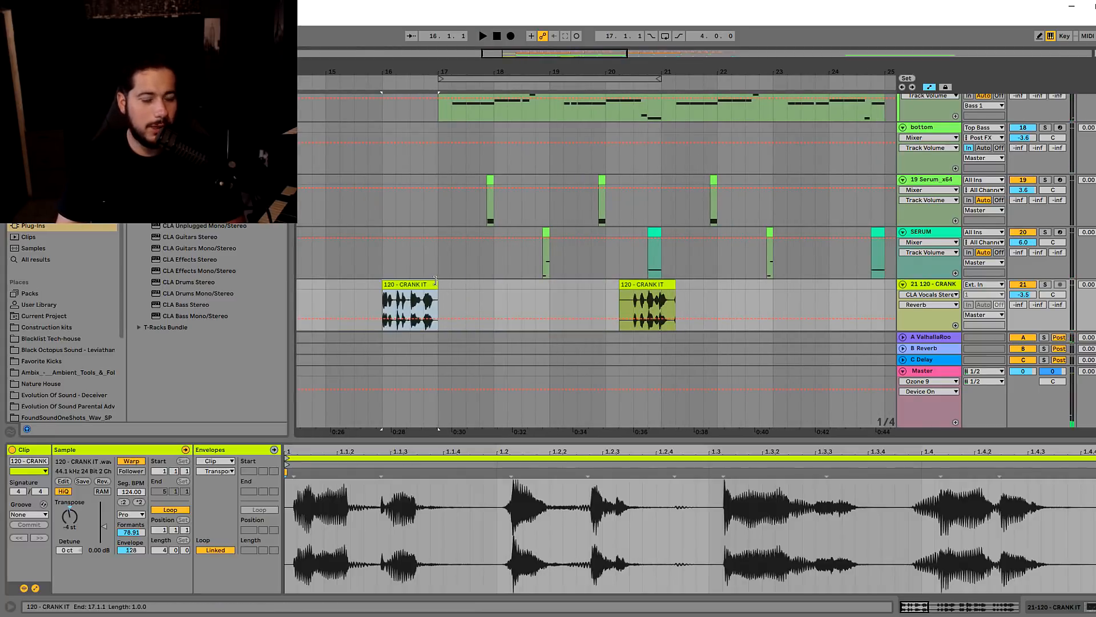
click(396, 263)
key(space)
Review the Top Bass, Serum and vocal tracks during playback from bar 17 to bar 21
scroll(450, 271, up, 3)
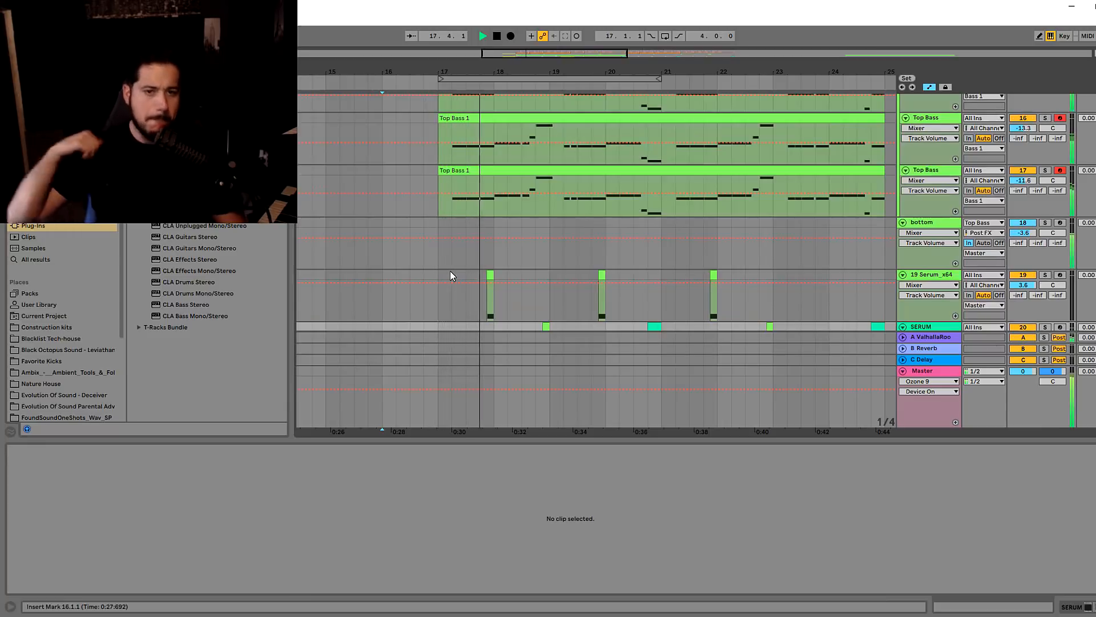
scroll(551, 215, down, 3)
scroll(551, 215, up, 3)
scroll(550, 216, down, 3)
scroll(549, 216, up, 3)
scroll(551, 215, down, 3)
scroll(582, 169, up, 4)
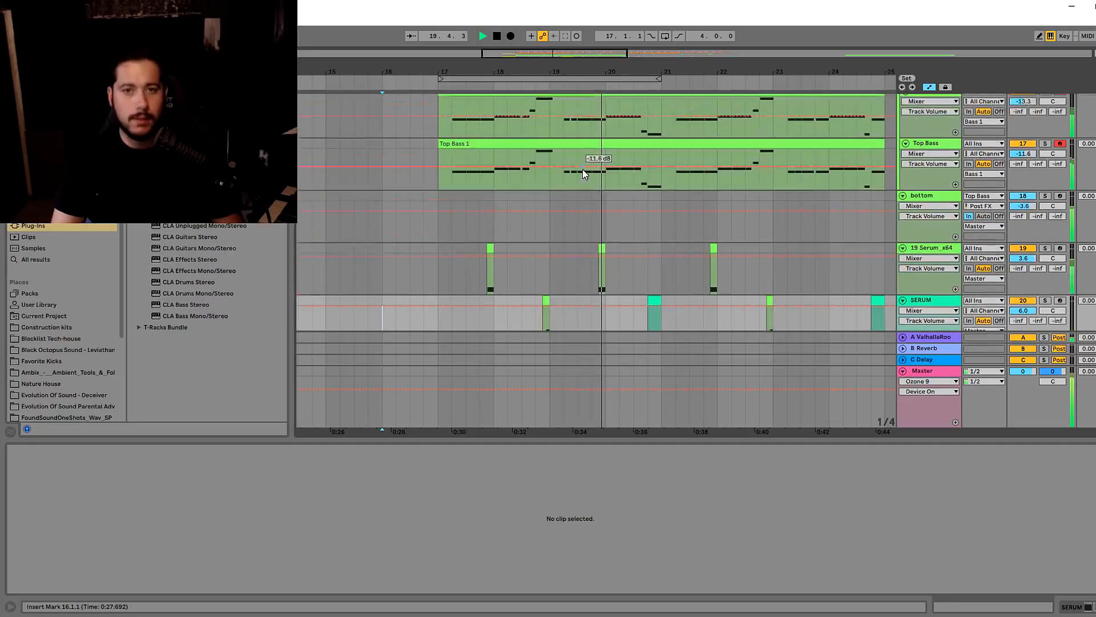
drag(554, 58, 586, 59)
scroll(662, 197, down, 4)
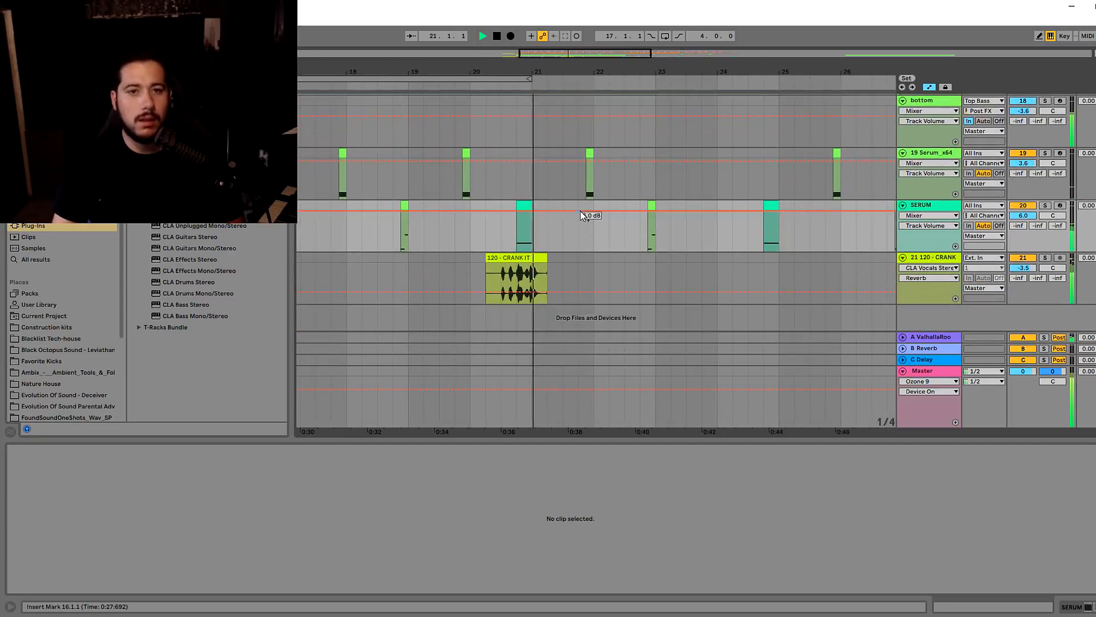
Move the SERUM track's clip from 20.4.1 to 21.1.1 and replay from 20.3.1
click(517, 244)
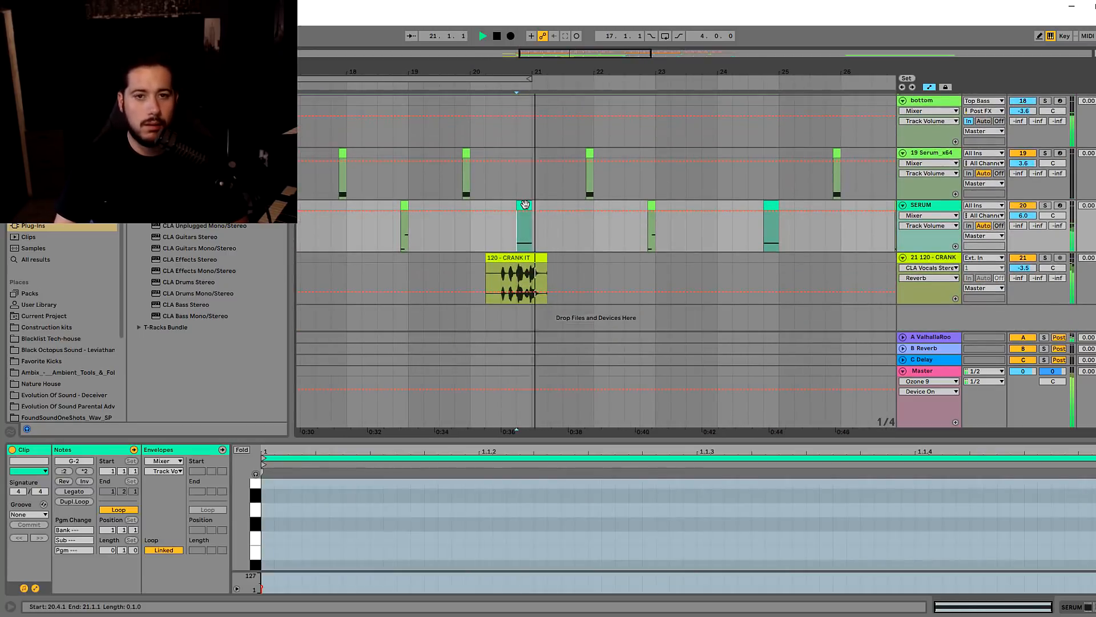
drag(541, 205, 542, 207)
key(space)
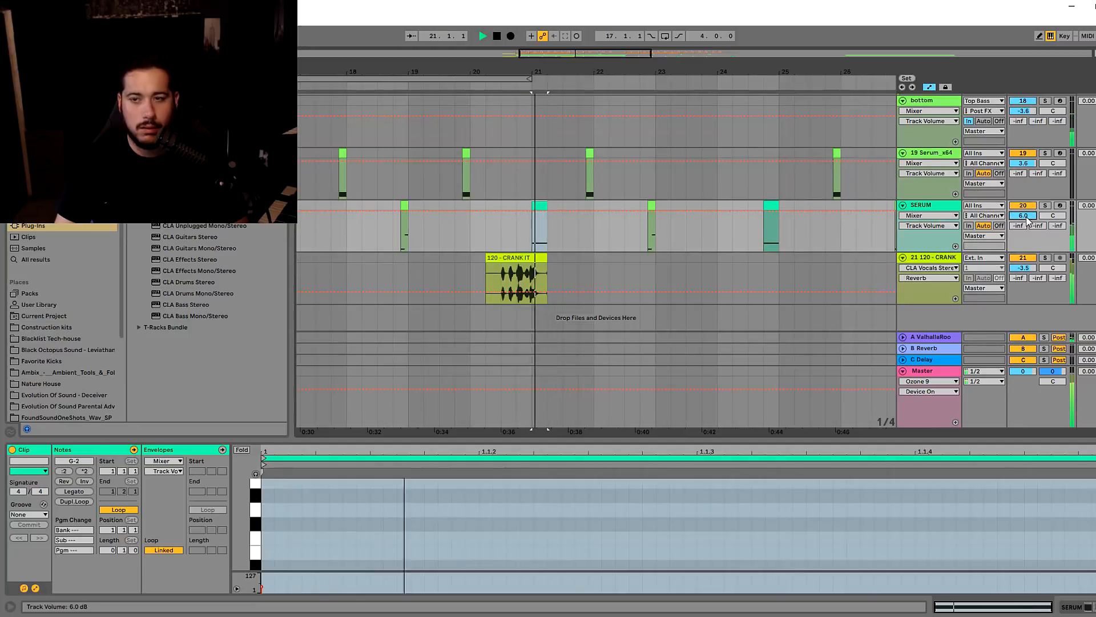
click(502, 231)
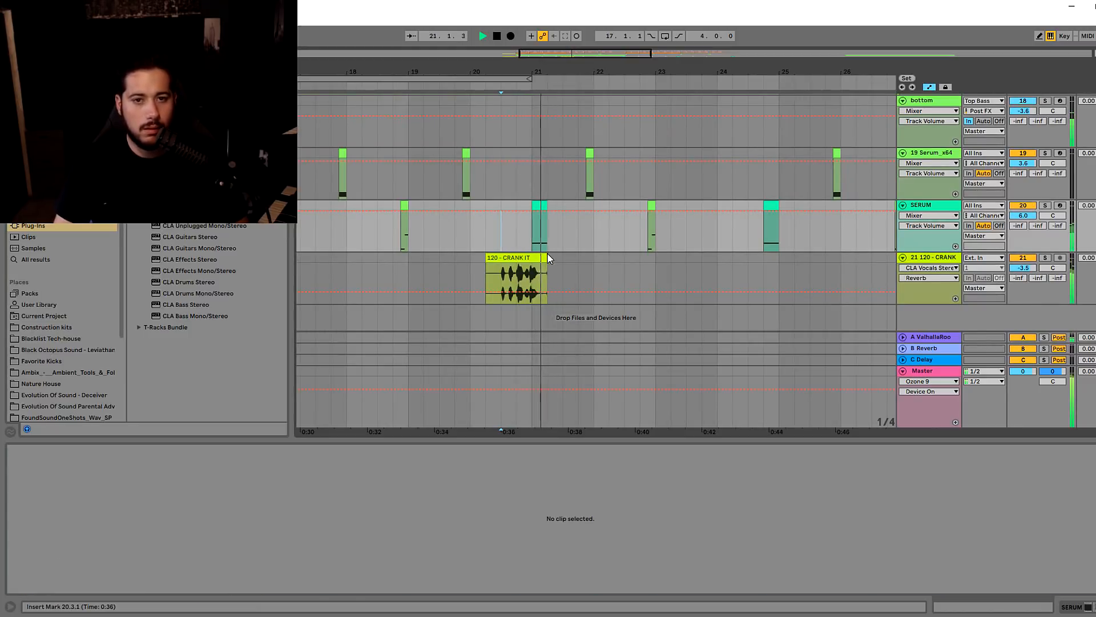
Solo the SERUM track's clip at 21.1.1, inspect its LD - Error patch in Serum, and unsolo the track
click(539, 204)
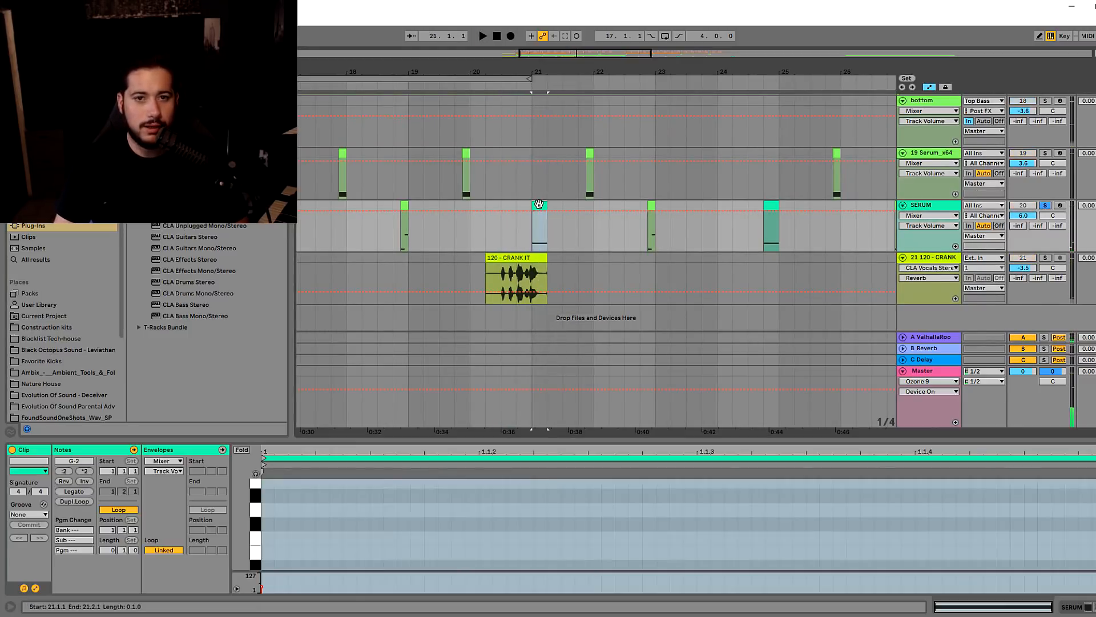
key(space)
double_click(913, 206)
click(38, 485)
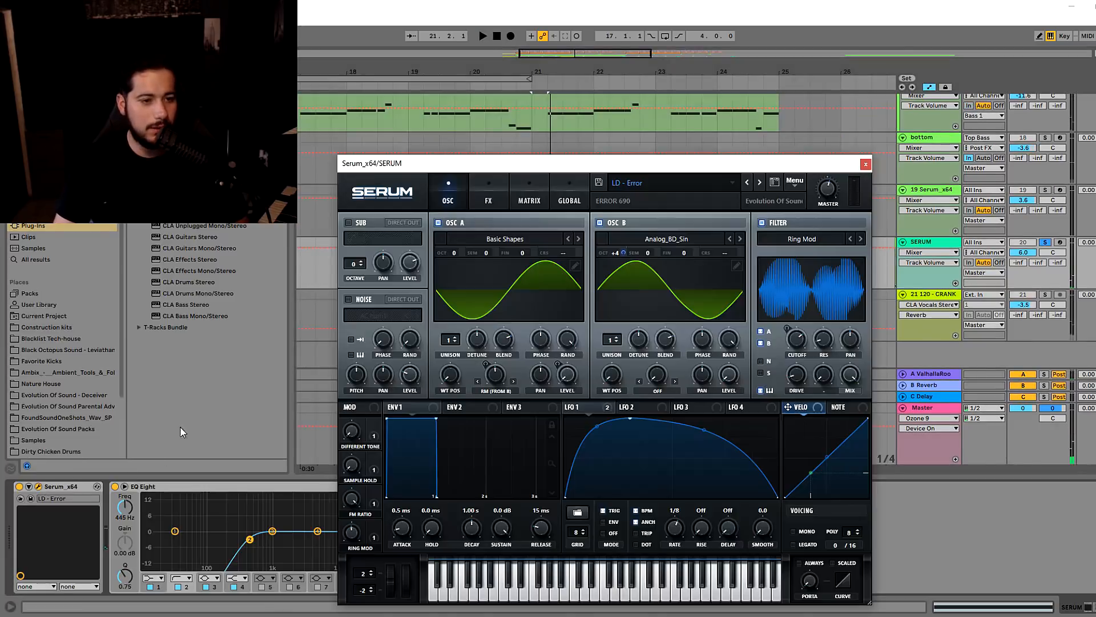
click(866, 163)
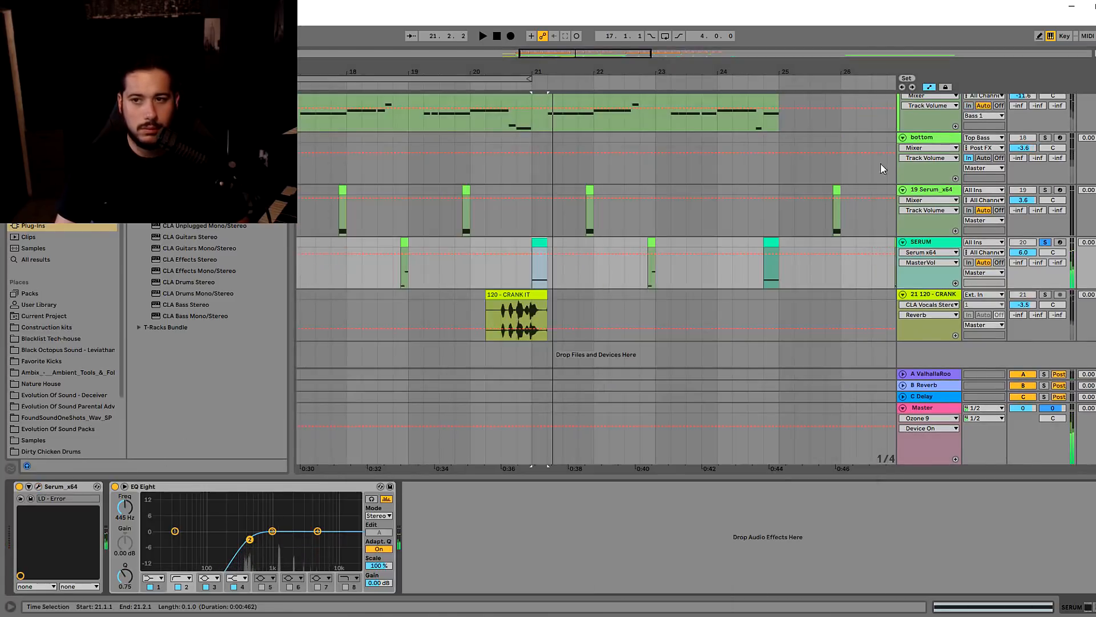
click(1045, 243)
key(space)
Replay the full mix from before bar 21 and select the SERUM track's clip at 21.1.1
scroll(571, 268, up, 1)
click(503, 234)
key(space)
key(space)
click(539, 252)
double_click(539, 253)
click(538, 253)
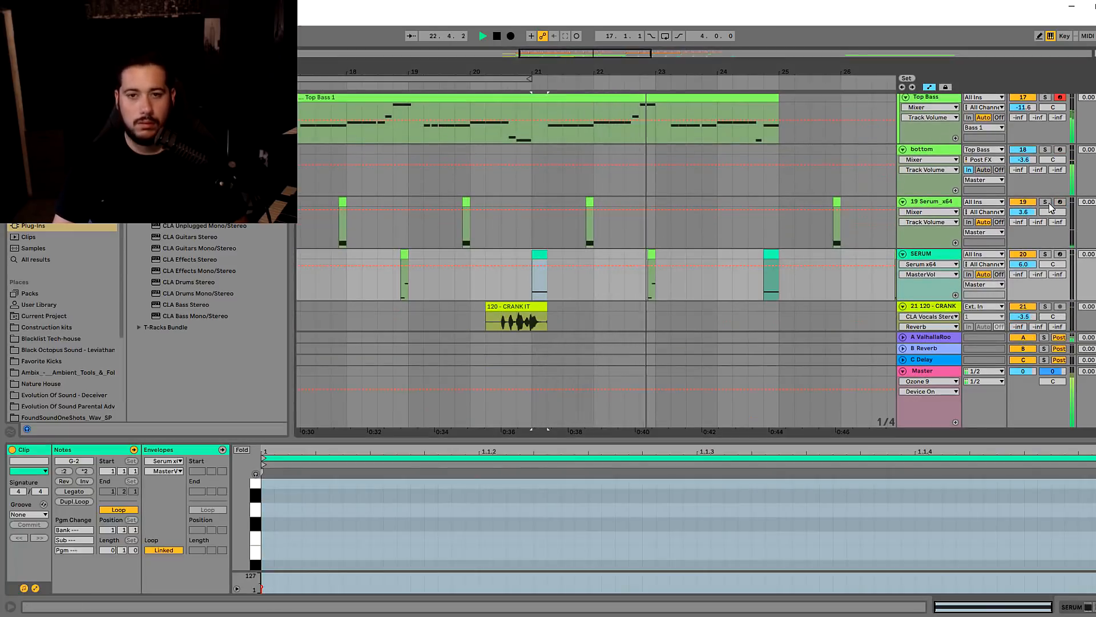
Trim the start of the second clip on the lowest Top Bass track to 26.1.1 and replay from 24.3.1
scroll(788, 227, down, 2)
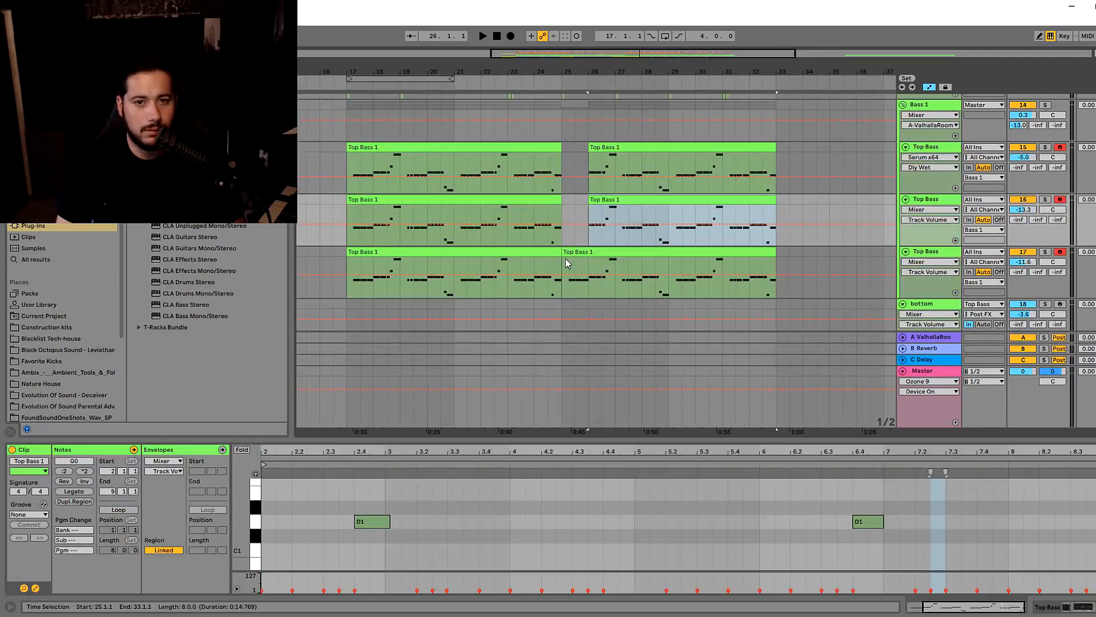
drag(565, 253, 592, 253)
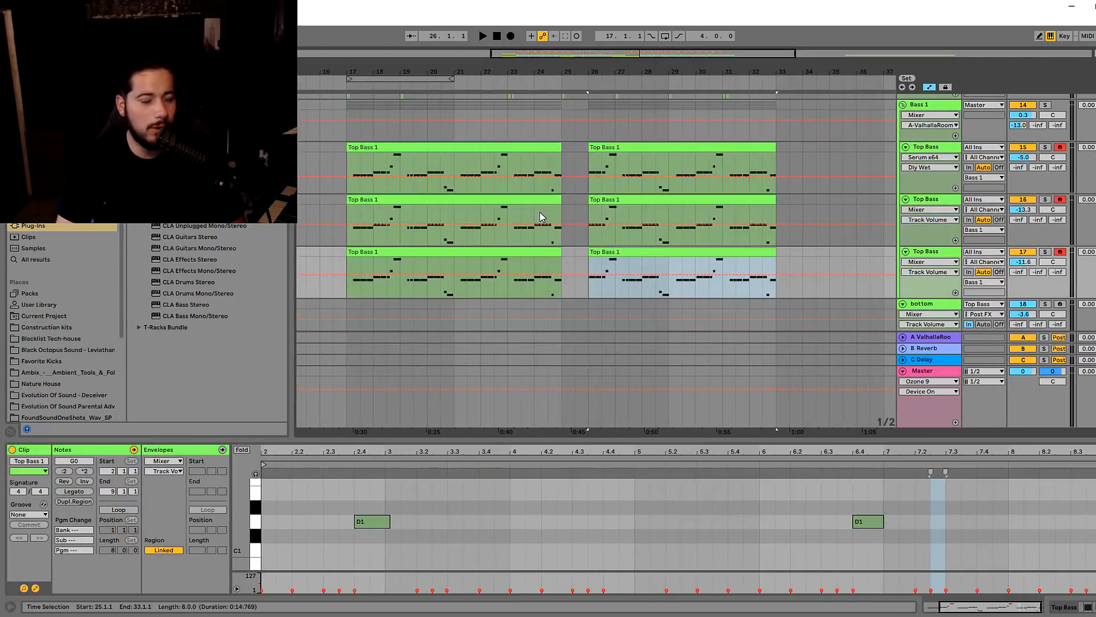
click(545, 238)
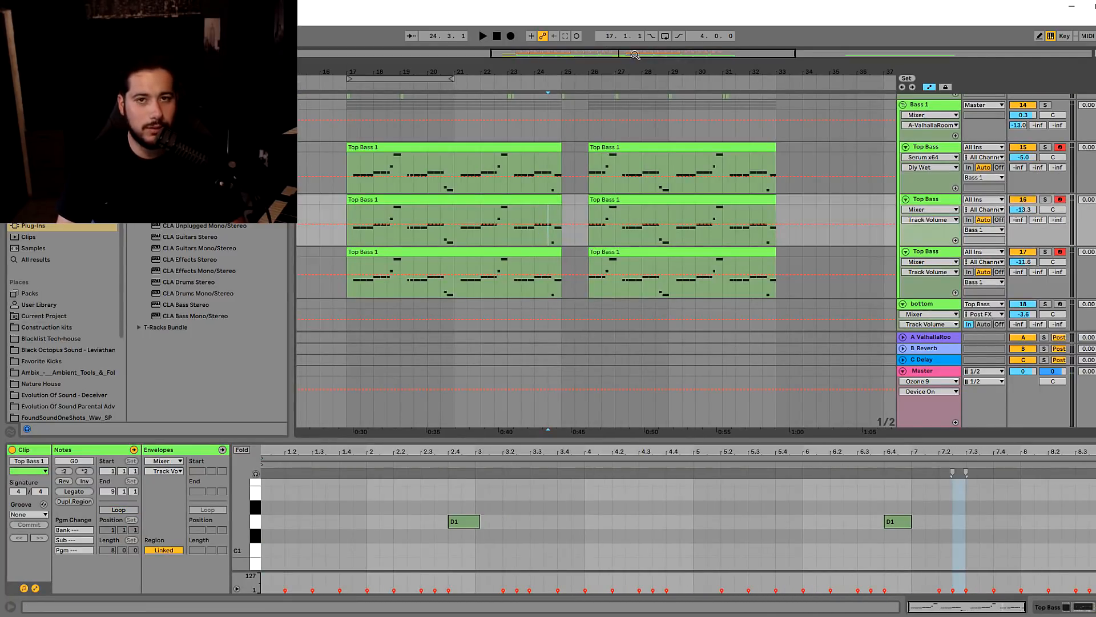
drag(635, 55, 670, 227)
key(space)
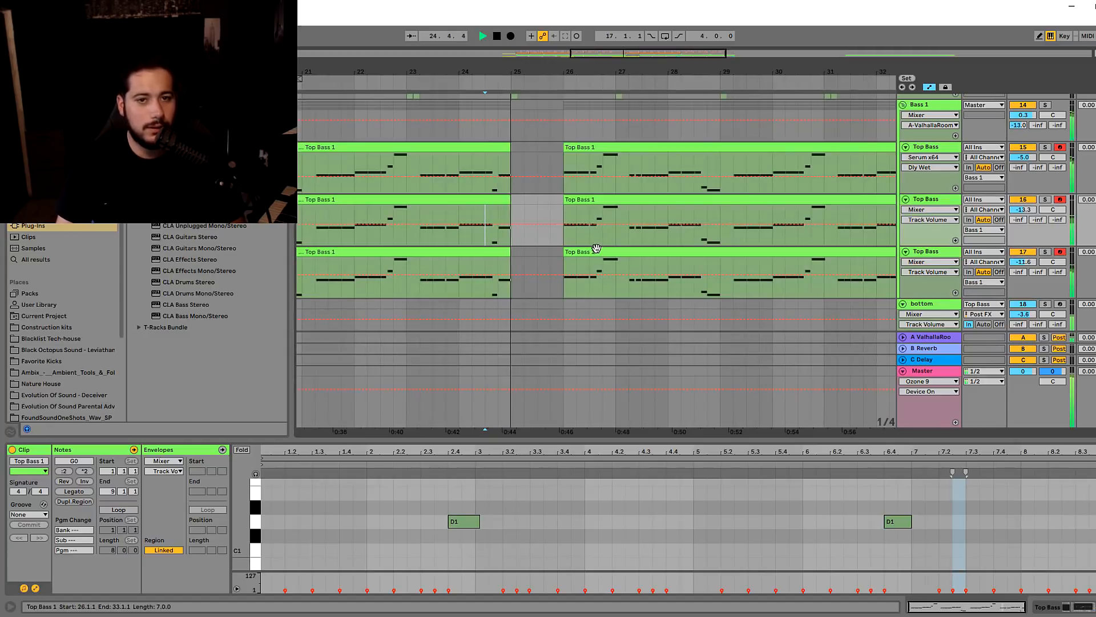
scroll(597, 251, down, 5)
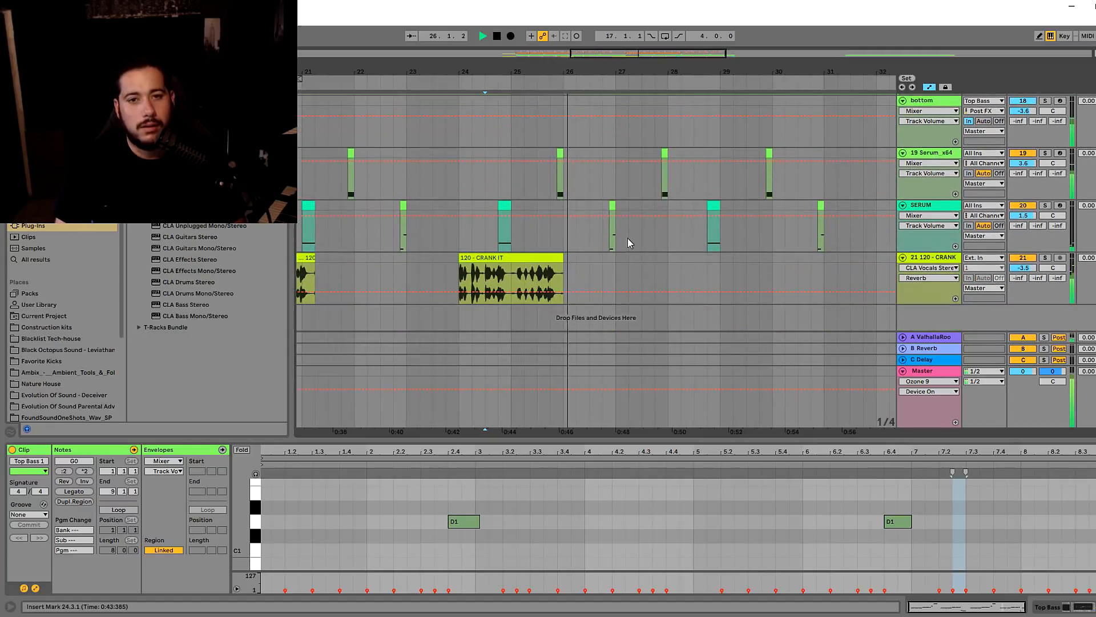
scroll(607, 255, up, 1)
scroll(607, 255, up, 1)
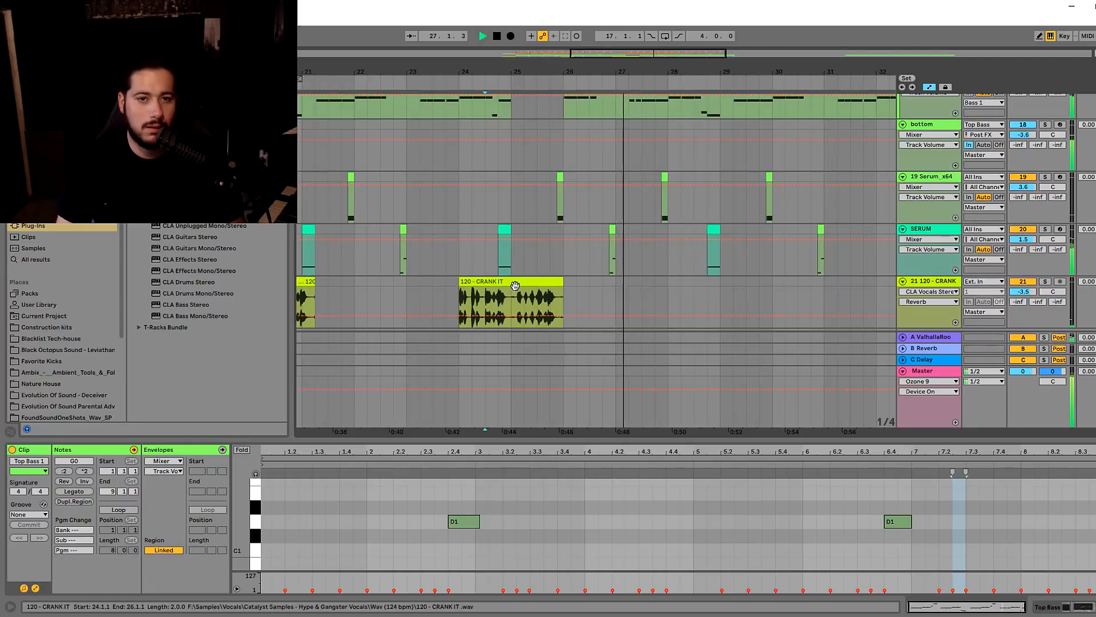
Consolidate the CRANK IT vocal between 25.1.1 and 26.1.1 and move it onto a new audio track
click(514, 302)
key(space)
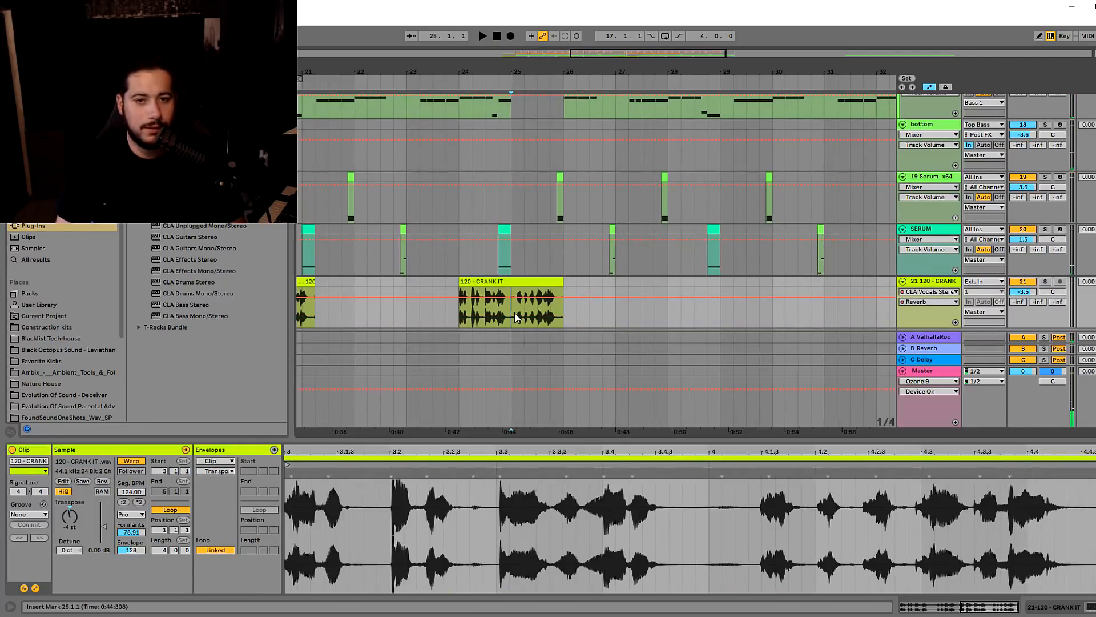
drag(516, 317, 565, 291)
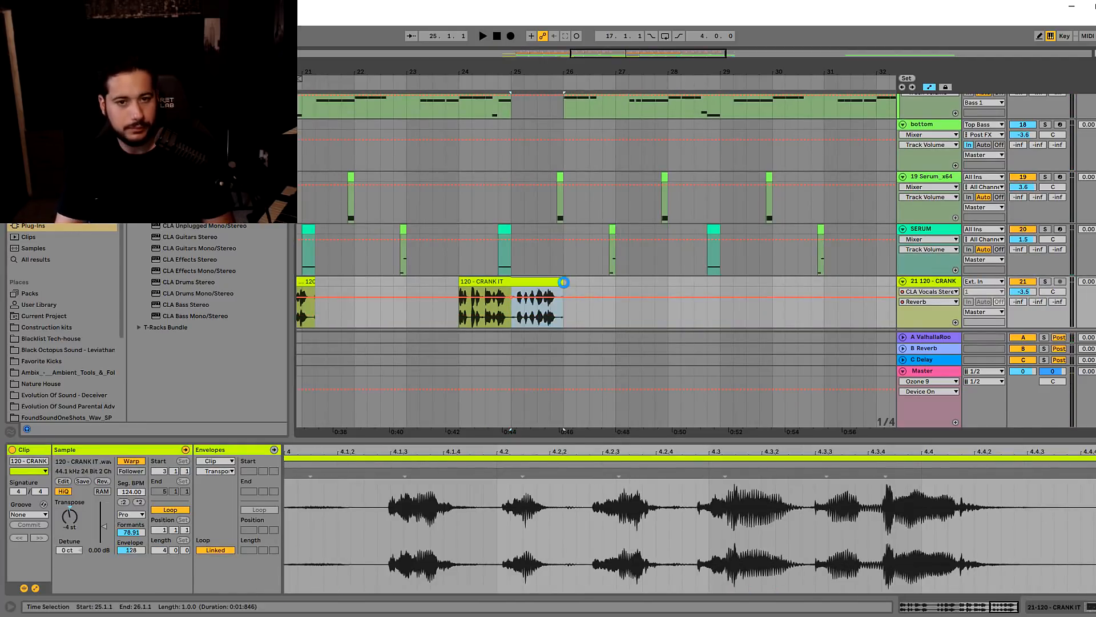
key(ctrl+j)
key(ctrl+t)
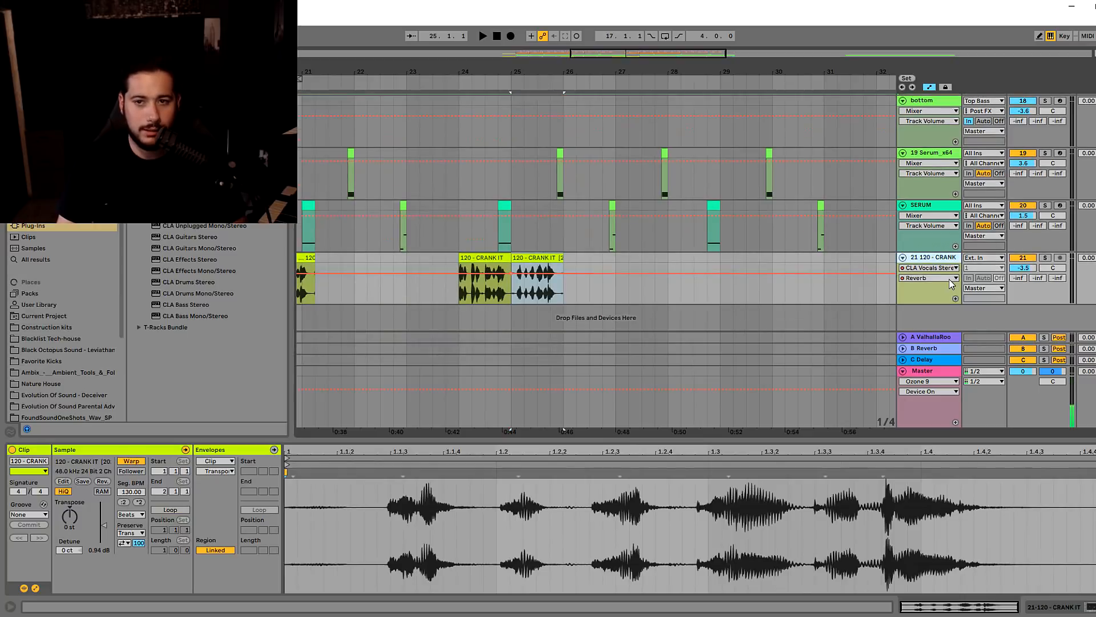
drag(536, 239, 554, 289)
click(941, 287)
Play the unprocessed vocal phrase from 25.1.1 and set its new track's volume to -5.9 dB
key(space)
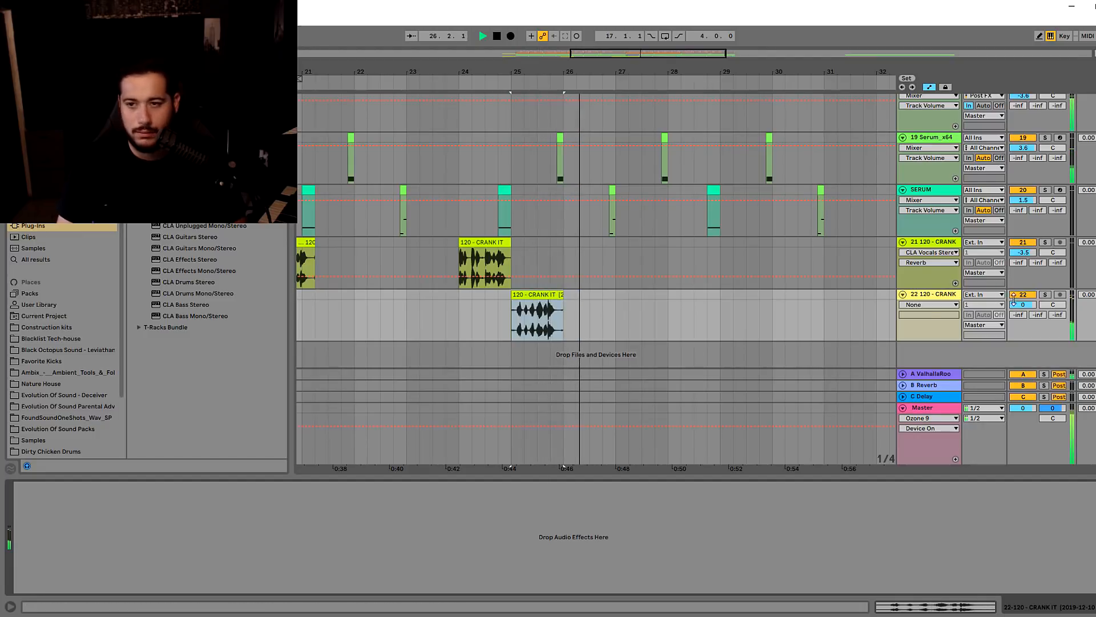
key(space)
drag(1022, 305, 1022, 332)
key(space)
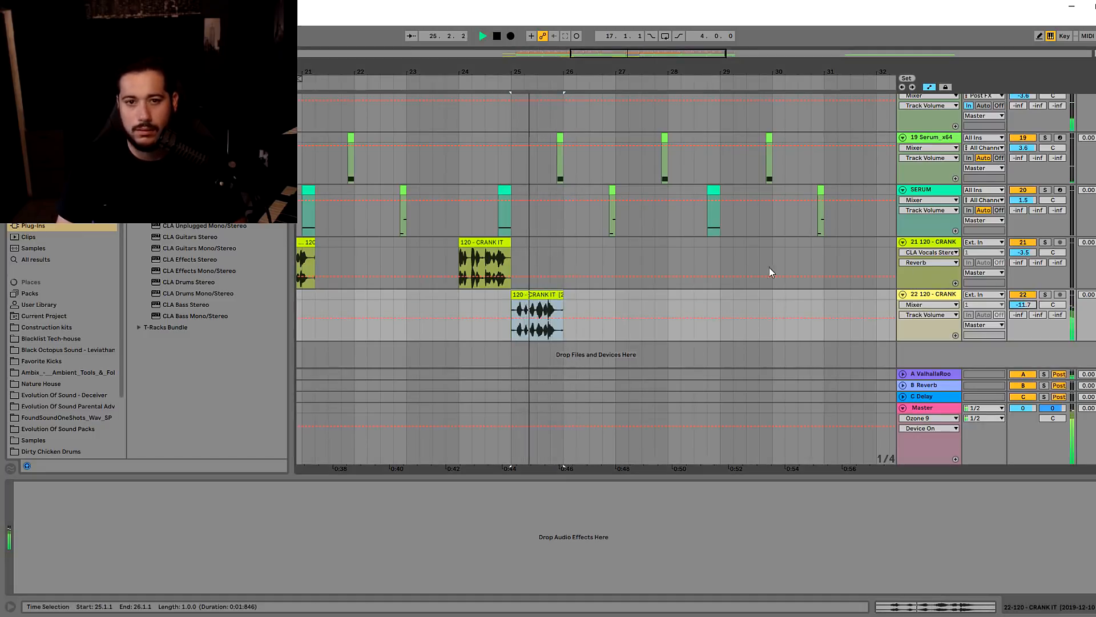
scroll(770, 271, up, 1)
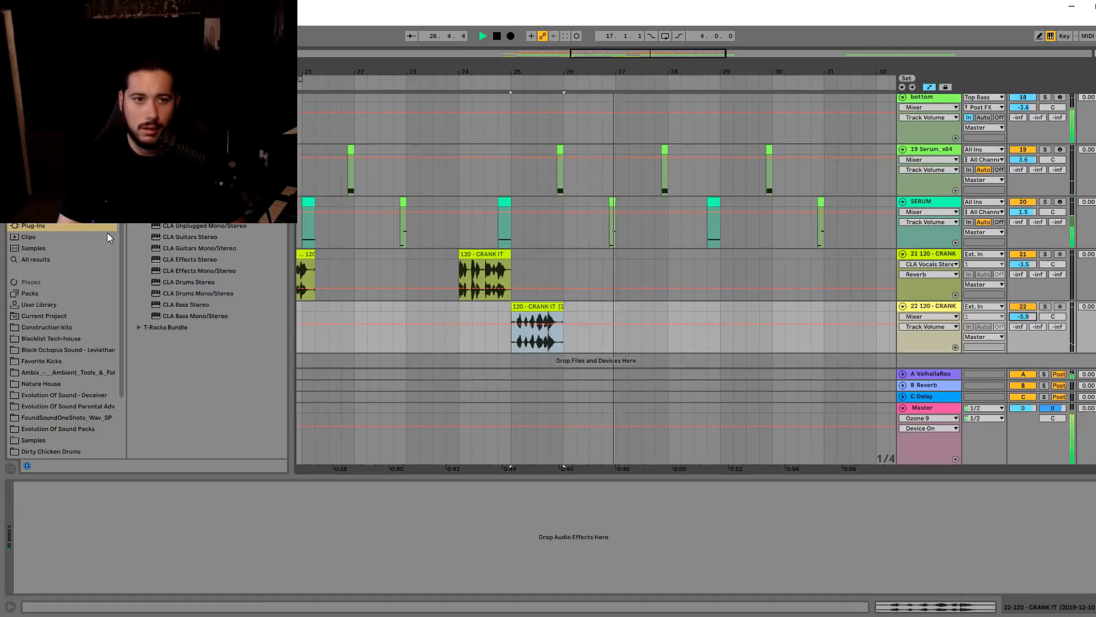
key(space)
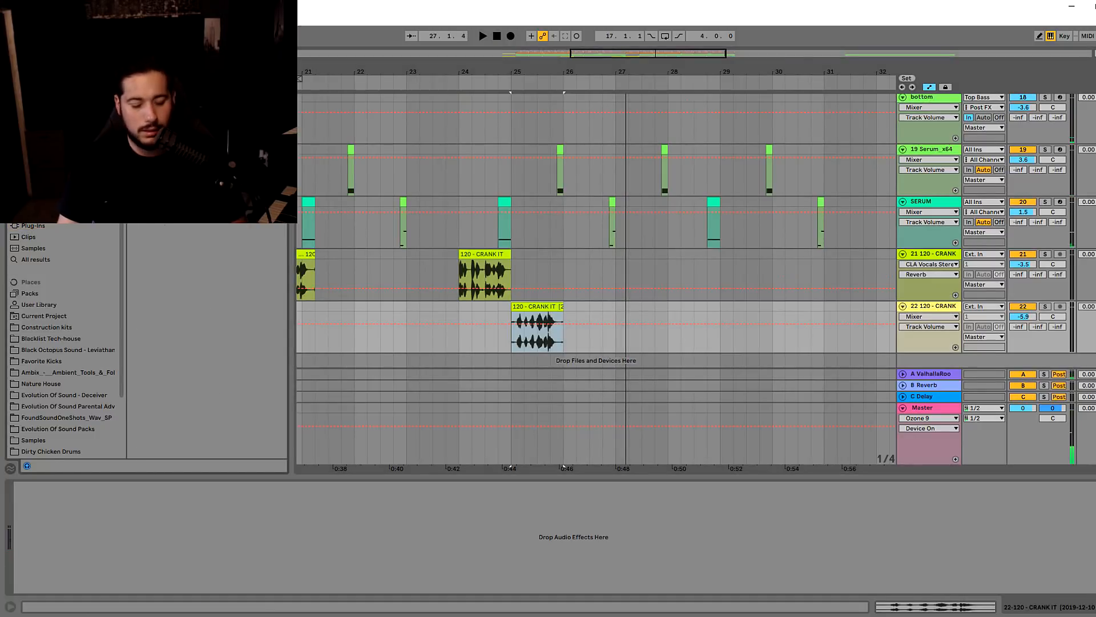
Add a Vocoder to the separate CRANK IT vocal track and play the phrase with its Dry/Wet lowered to 3%
key(Escape)
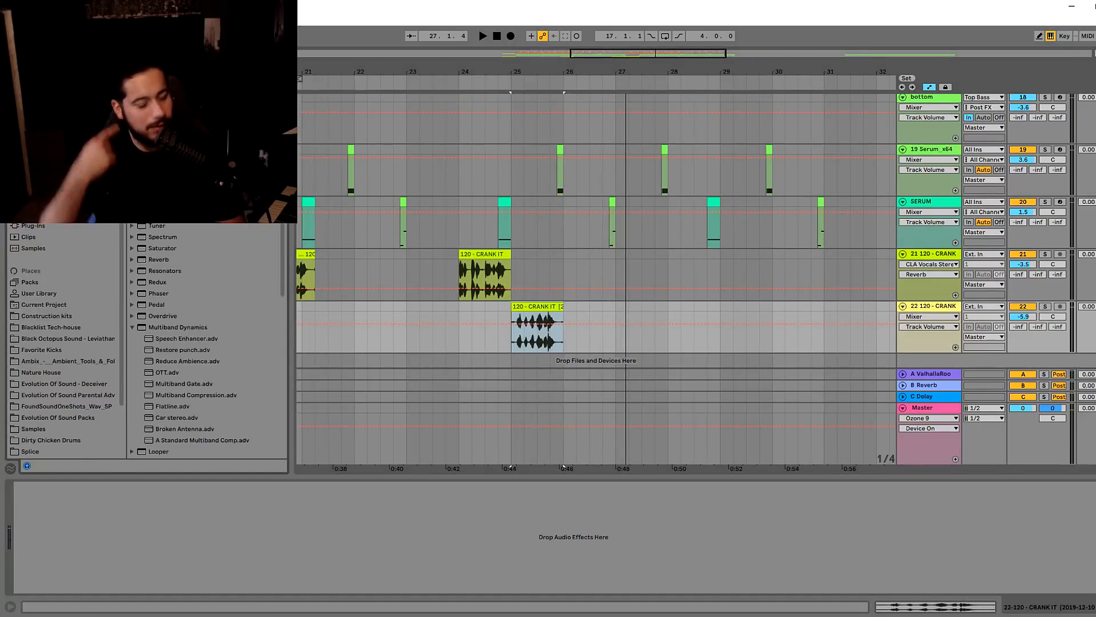
key(ctrl+f)
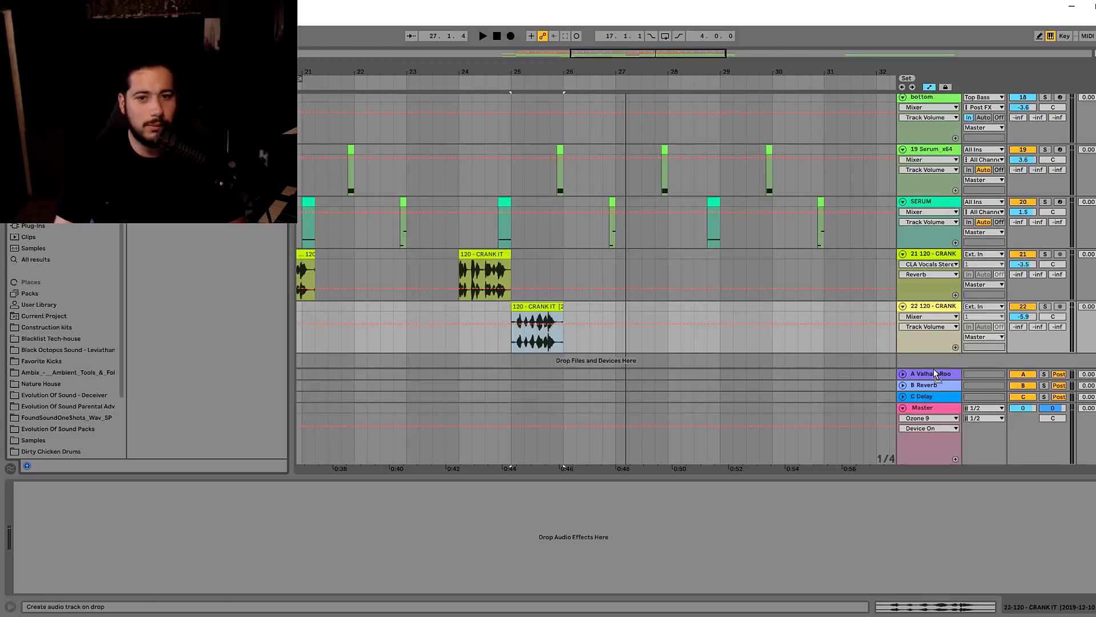
key(space)
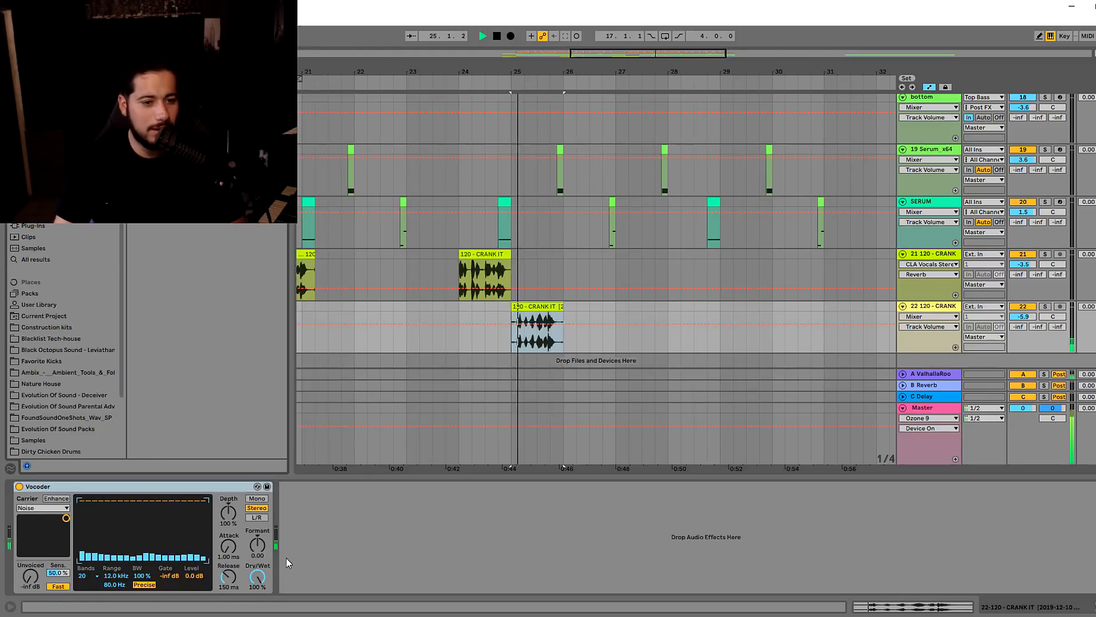
key(space)
mouse_move(257, 577)
mouse_down()
mouse_move(257, 614)
mouse_move(257, 568)
mouse_move(257, 587)
mouse_up()
key(space)
key(space)
Try the Vocoder's Modulator and Pitch Tracking carriers on the vocal, varying Dry/Wet during playback
click(51, 535)
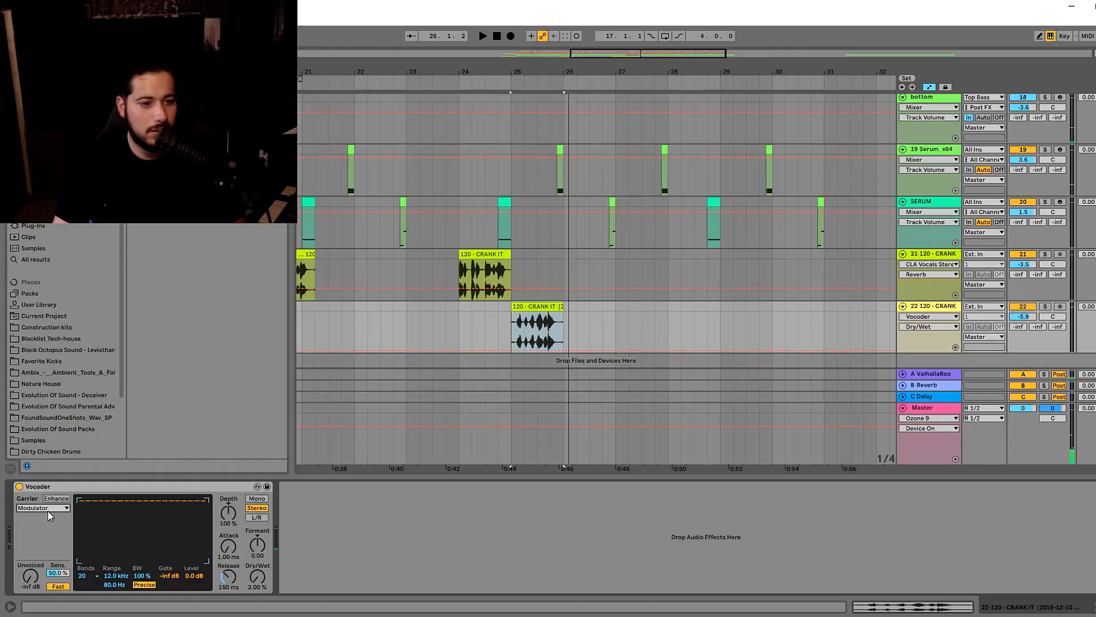
click(48, 518)
click(45, 542)
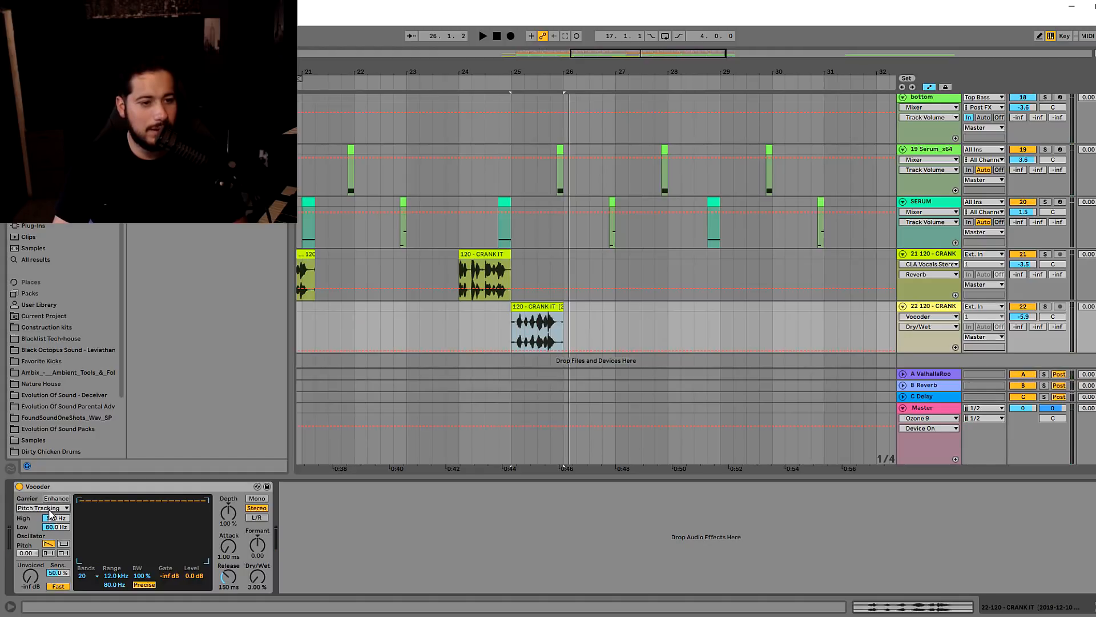
key(space)
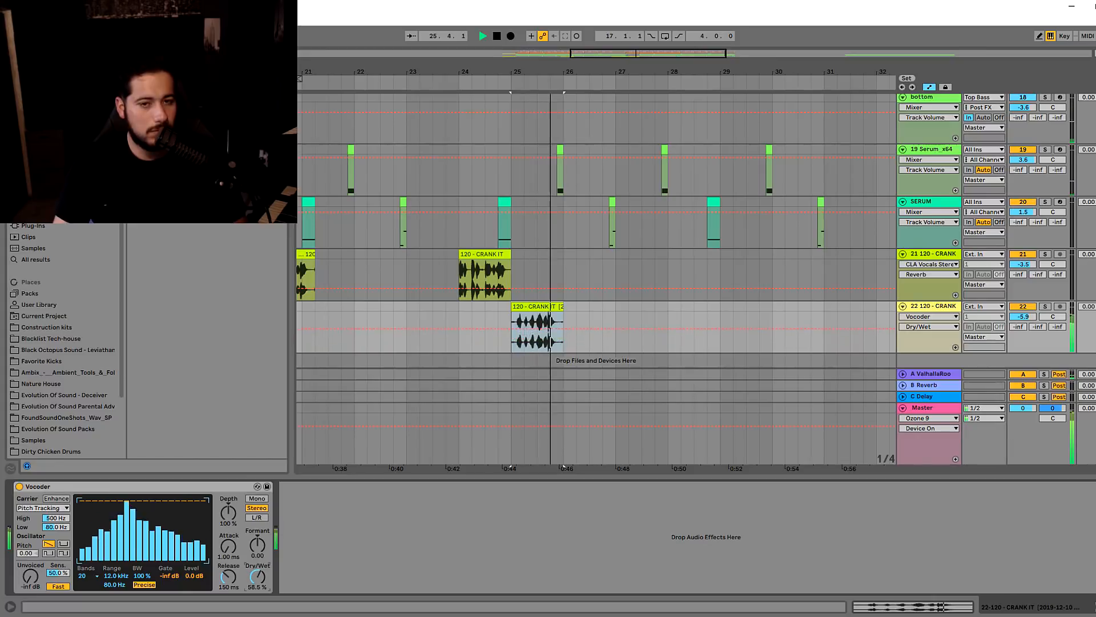
drag(263, 572, 263, 611)
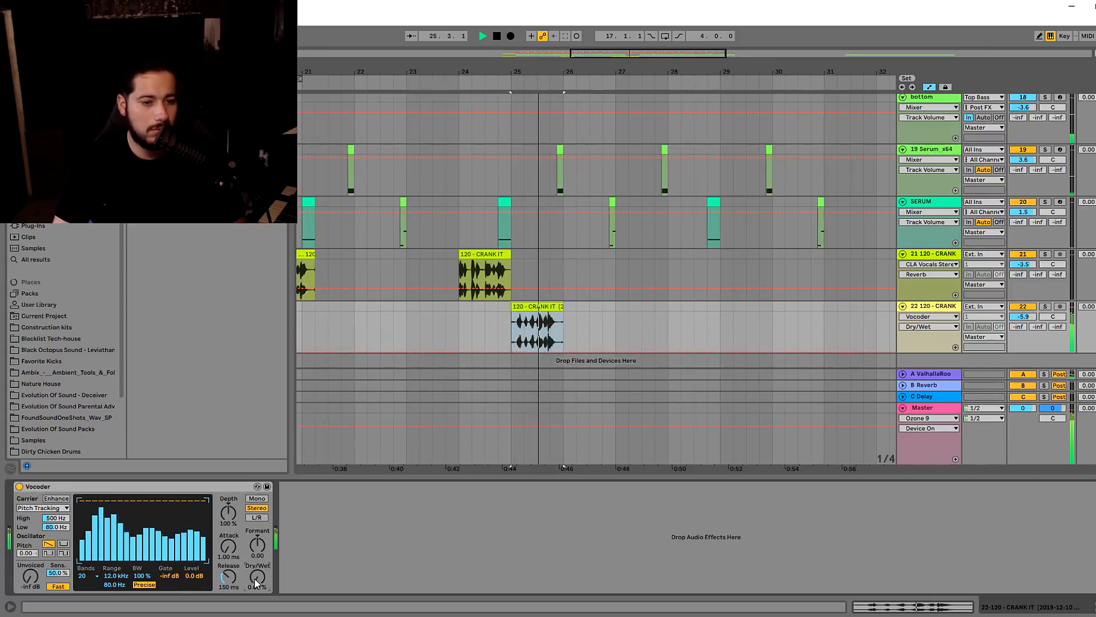
Compare the vocal with the Vocoder's Dry/Wet at 0% and remove the Vocoder from the track
key(space)
key(space)
drag(263, 572, 263, 544)
key(space)
key(space)
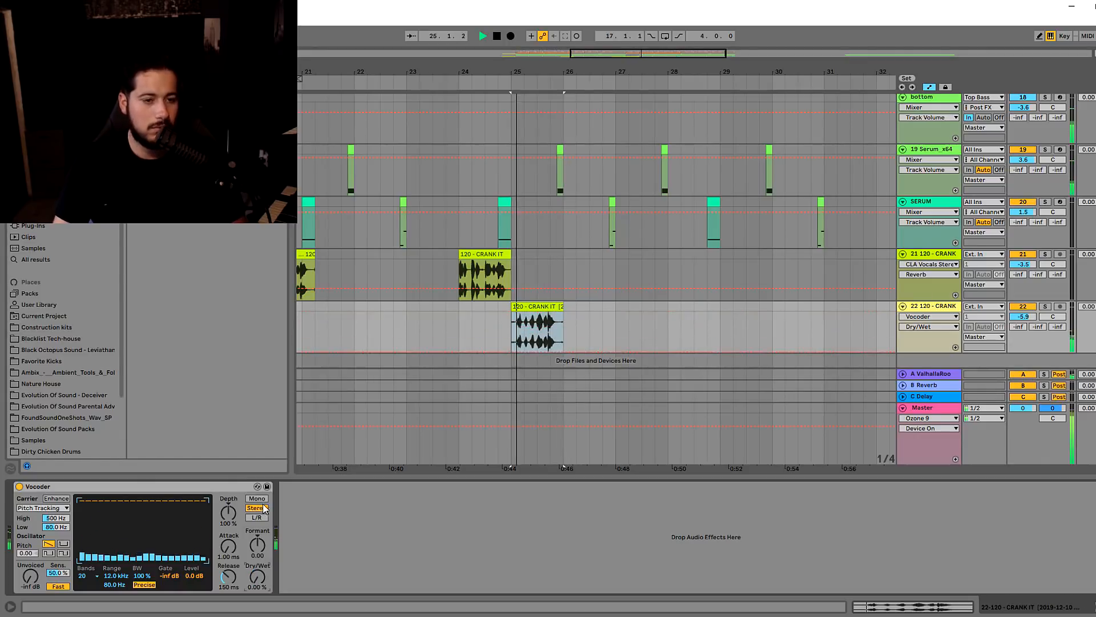
click(140, 486)
key(Delete)
key(space)
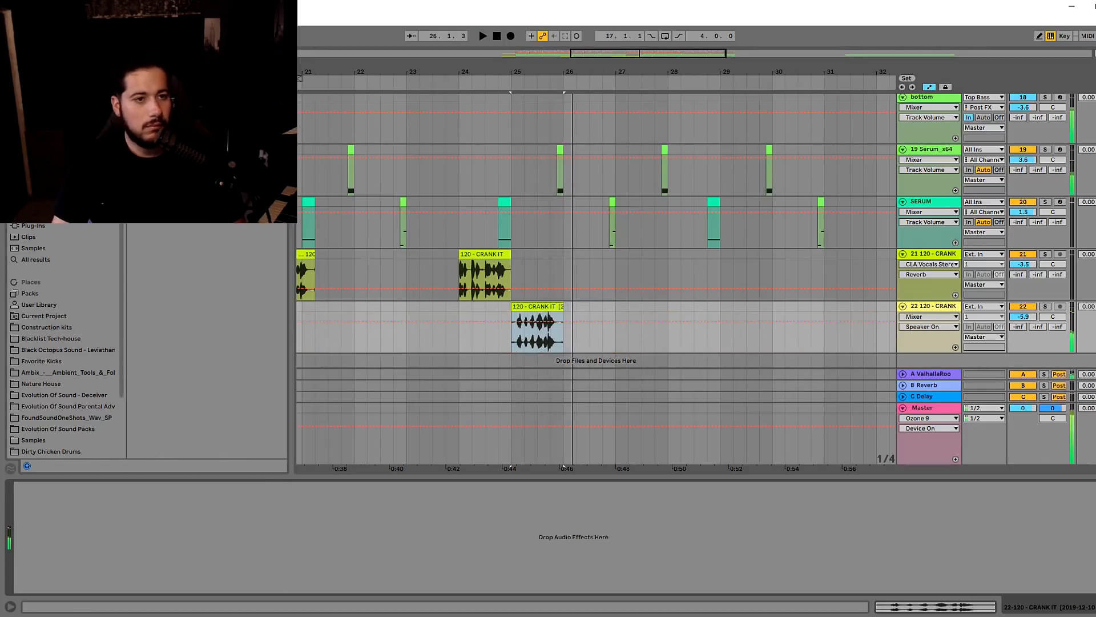
Search the plug-ins for "vo", add VocalSynth 2 to the separate CRANK IT vocal track and dismiss its preset browser
key(ctrl+f)
key(BackSpace)
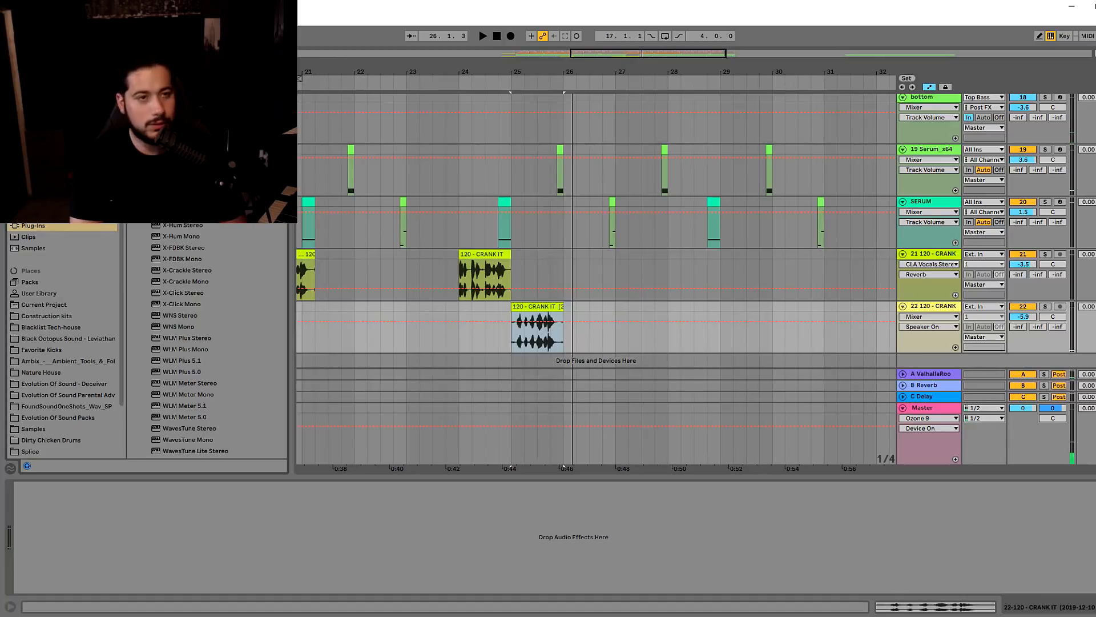
text(vo)
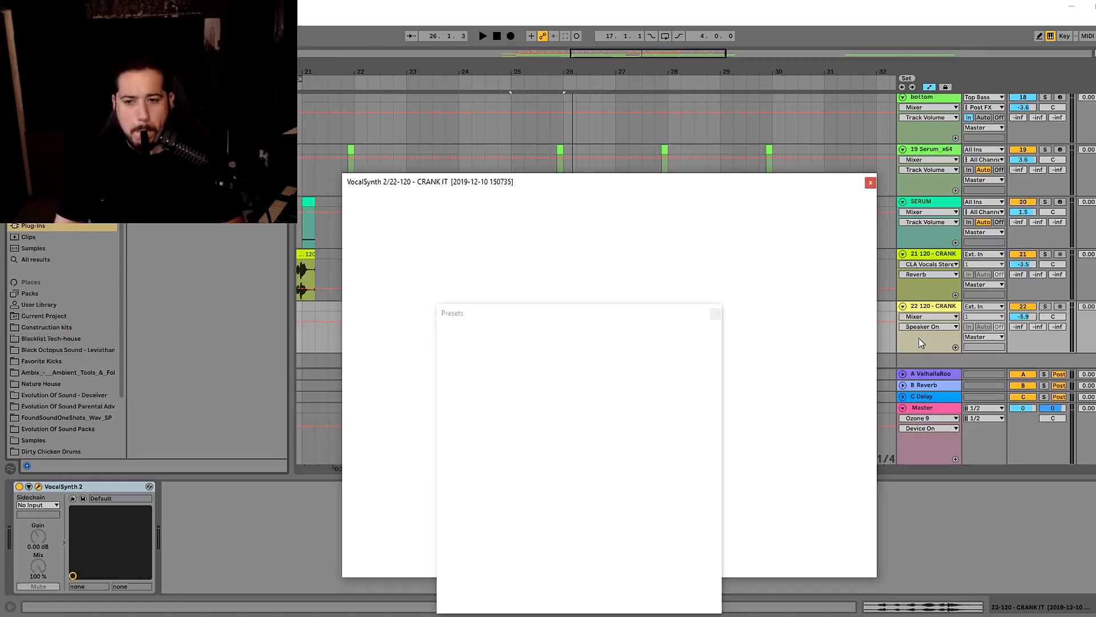
click(716, 313)
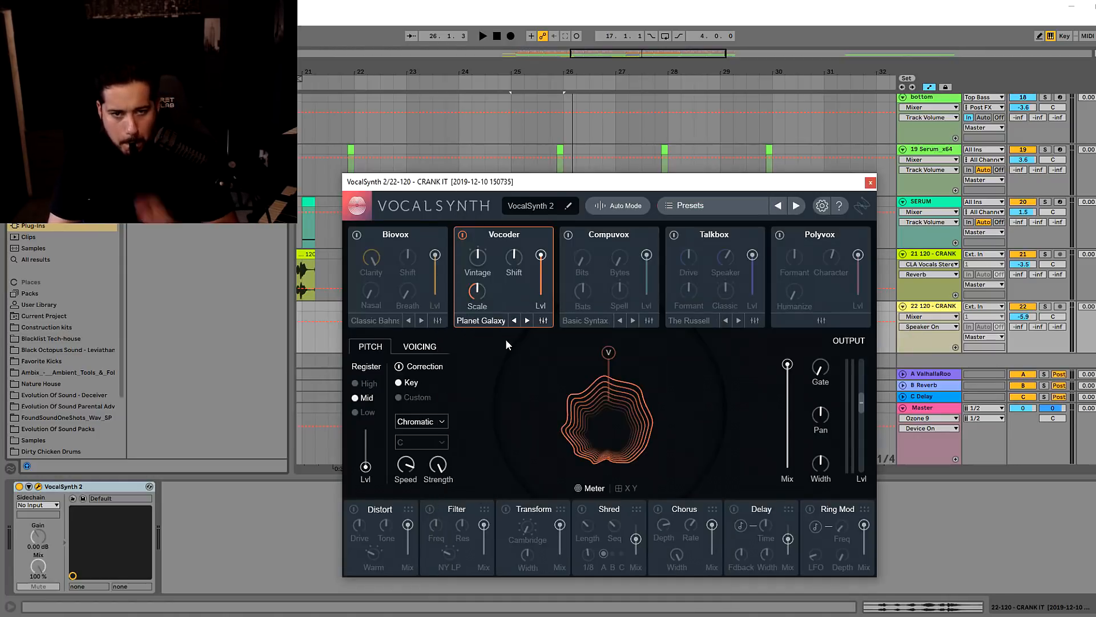
click(385, 615)
click(385, 616)
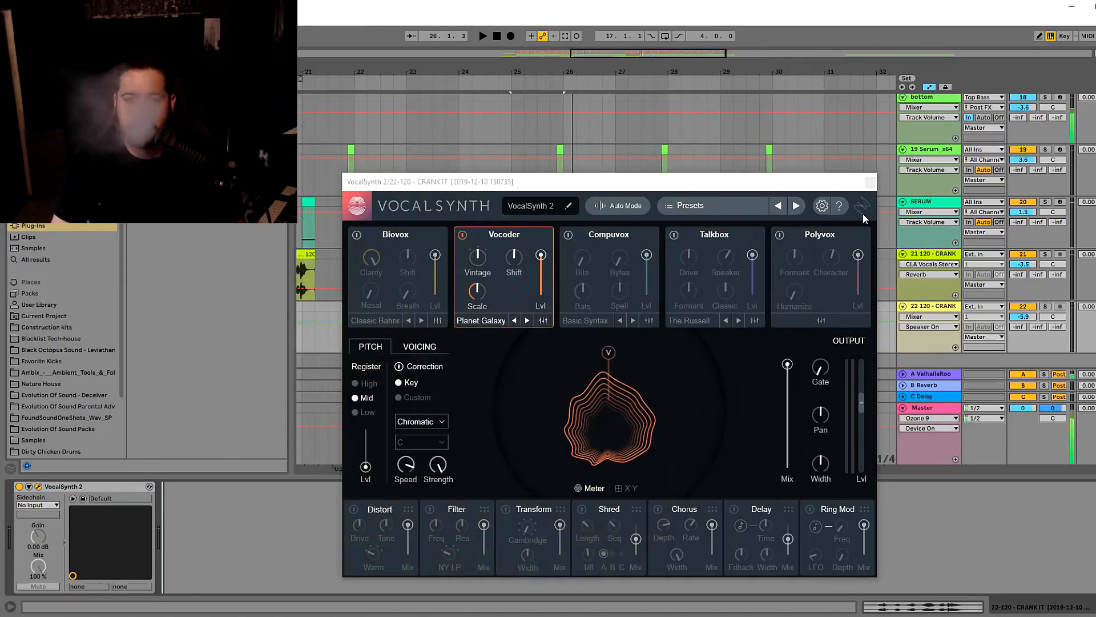
Set the separate vocal track's volume to -5.0 dB, solo it and replay the phrase with VocalSynth 2 open
click(870, 181)
key(space)
drag(1035, 315, 1035, 311)
click(1045, 307)
key(space)
click(39, 487)
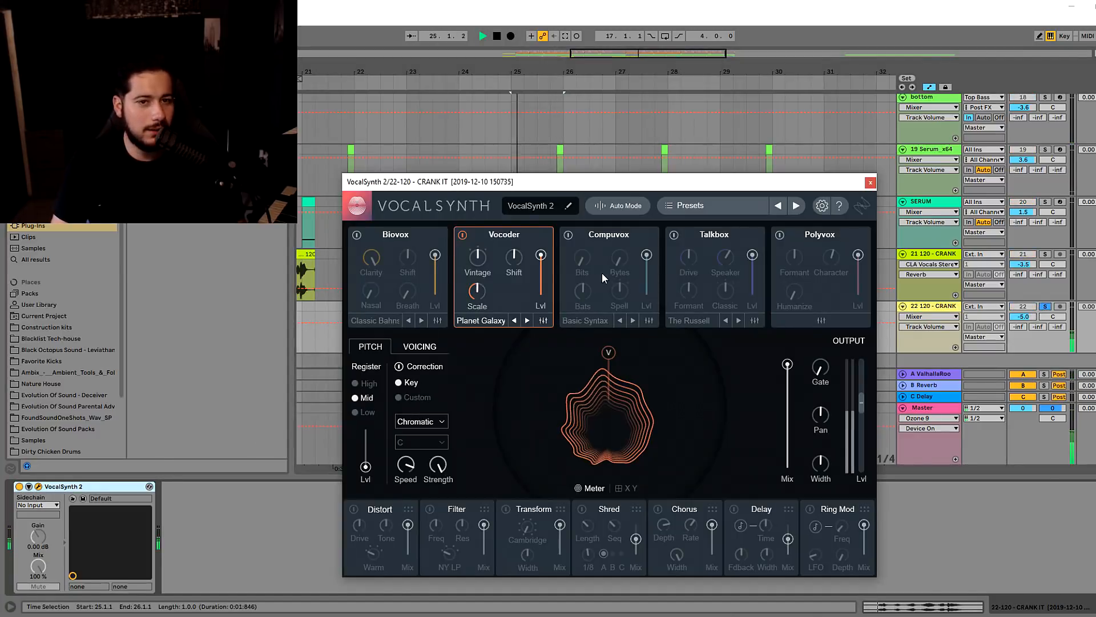
Audition VocalSynth 2's Edgy auto-mode preset Danke Machines on the soloed vocal and set the track volume to -4.5 dB
key(space)
click(702, 210)
scroll(470, 468, down, 1)
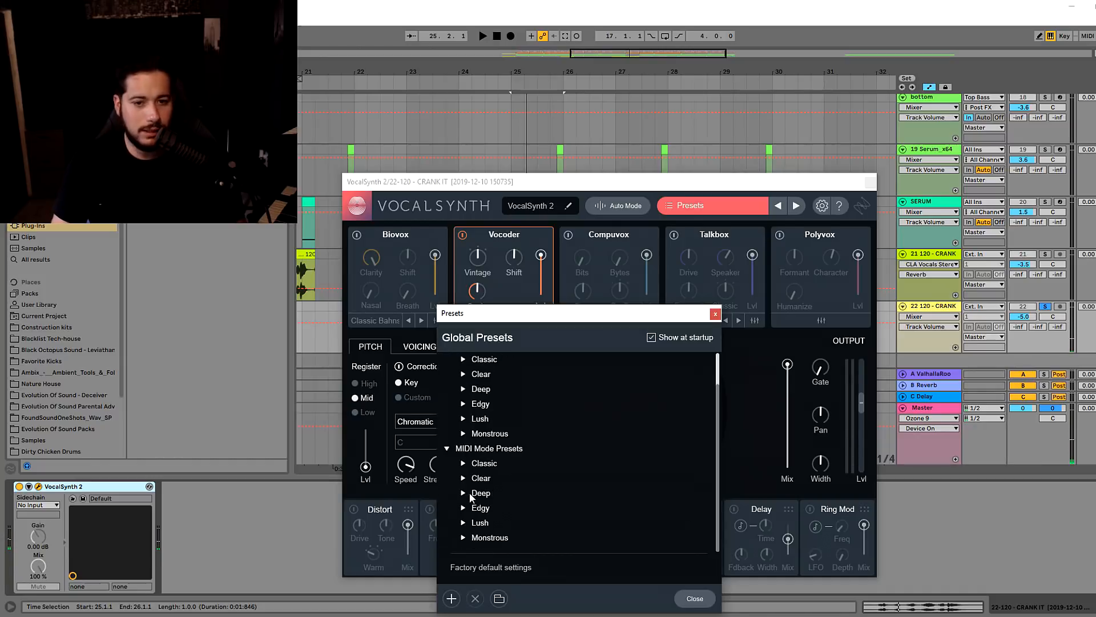
scroll(451, 455, up, 1)
click(463, 448)
click(503, 482)
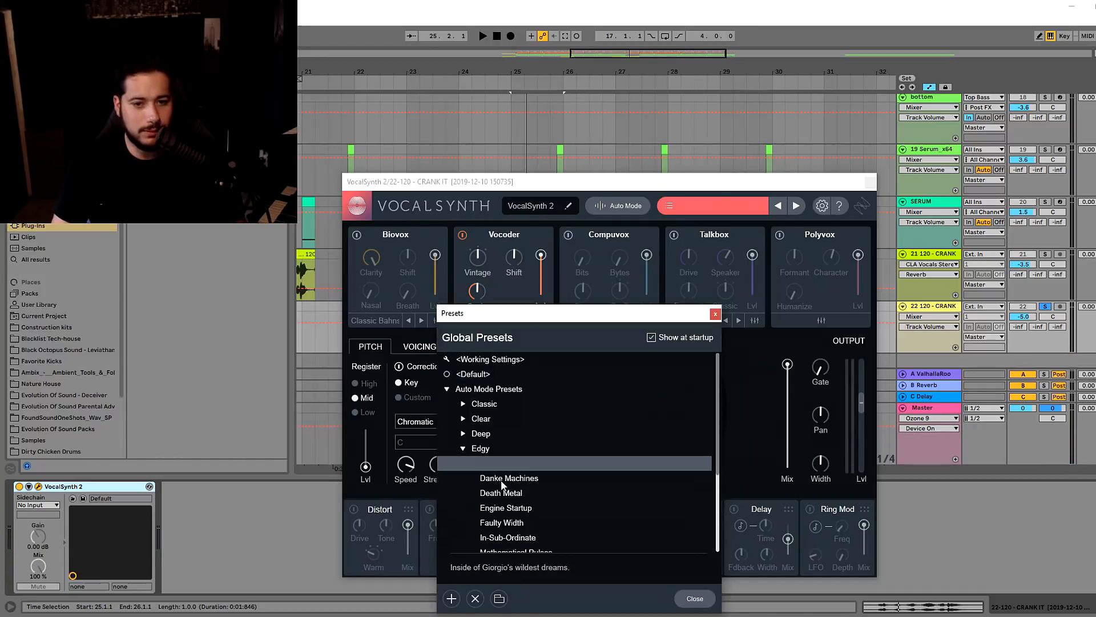
click(715, 314)
key(space)
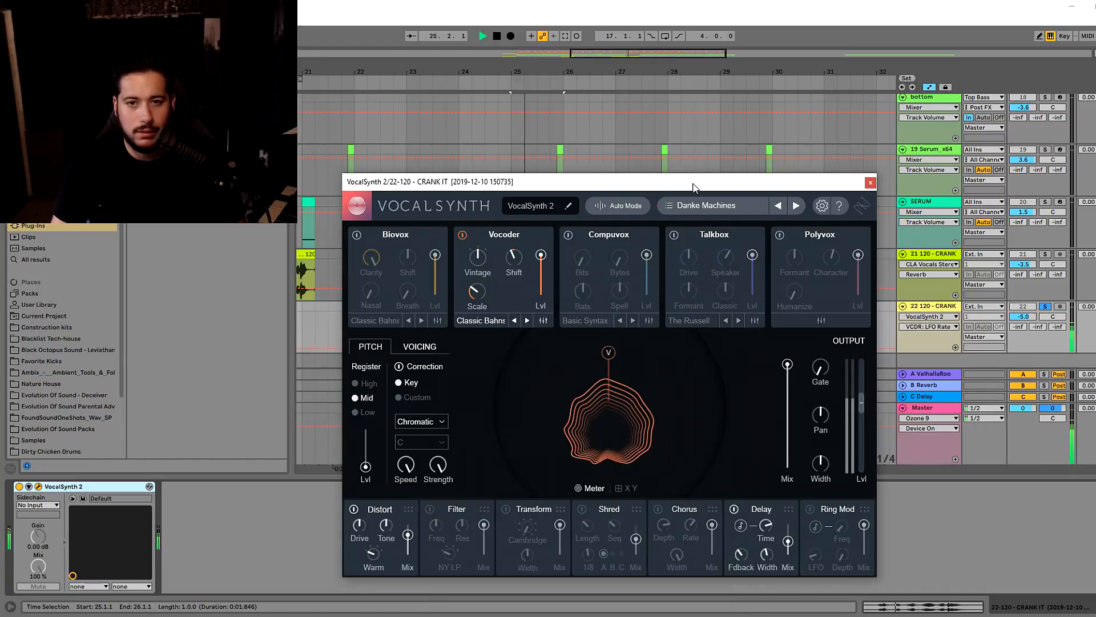
drag(693, 183, 583, 250)
drag(1028, 318, 1028, 308)
key(space)
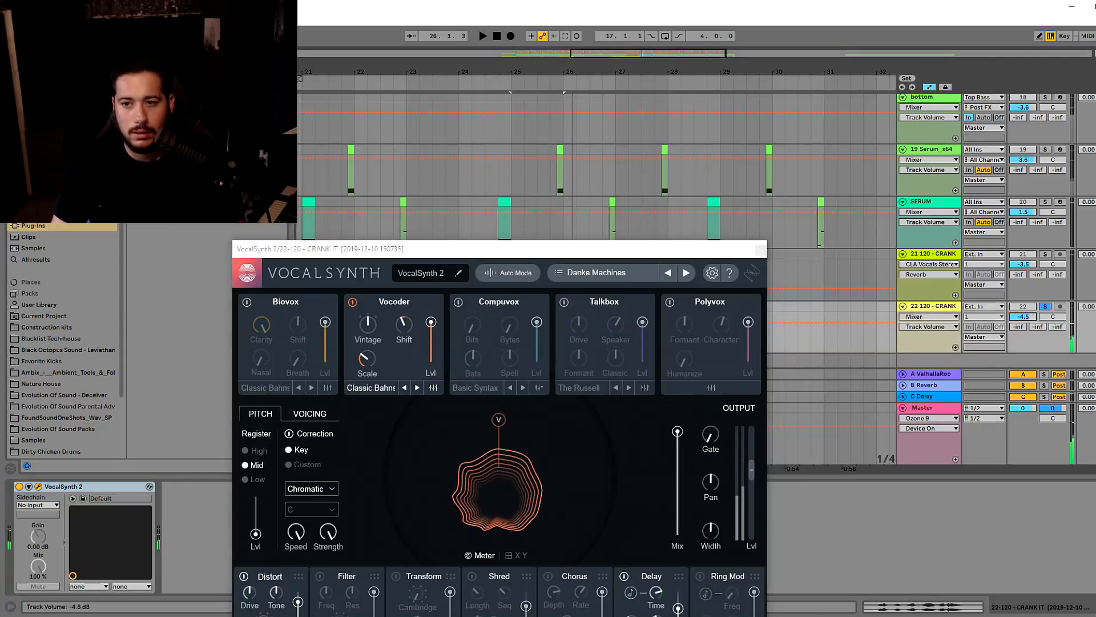
Try VocalSynth 2's output mix at 75, switch to the Death Metal preset and raise the mix during playback
mouse_move(677, 432)
mouse_down()
mouse_move(678, 512)
mouse_move(678, 431)
mouse_up()
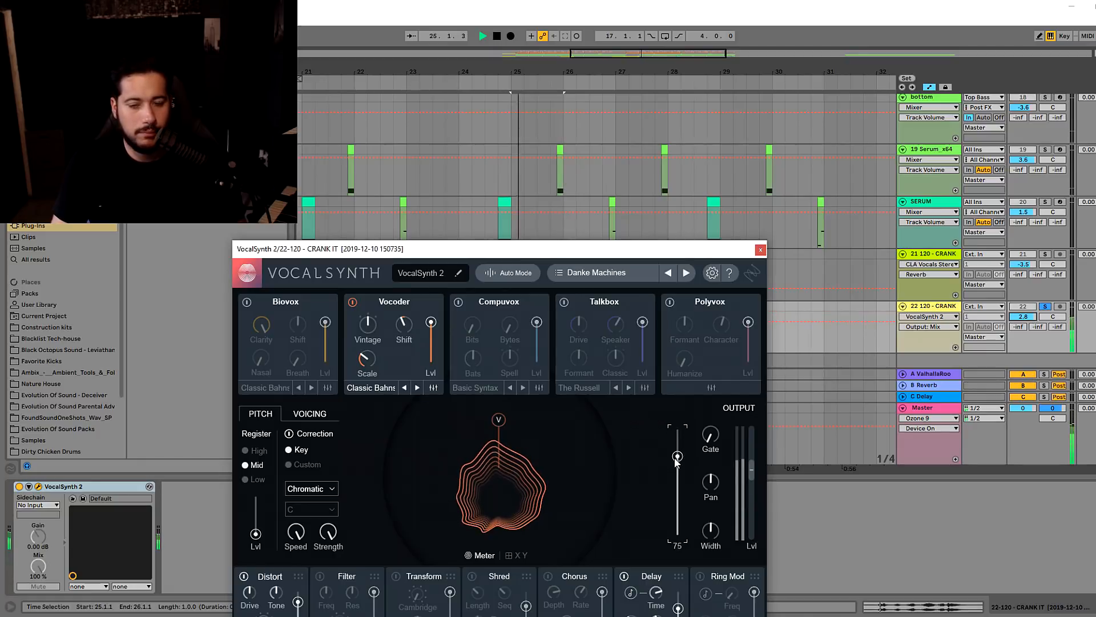
click(686, 272)
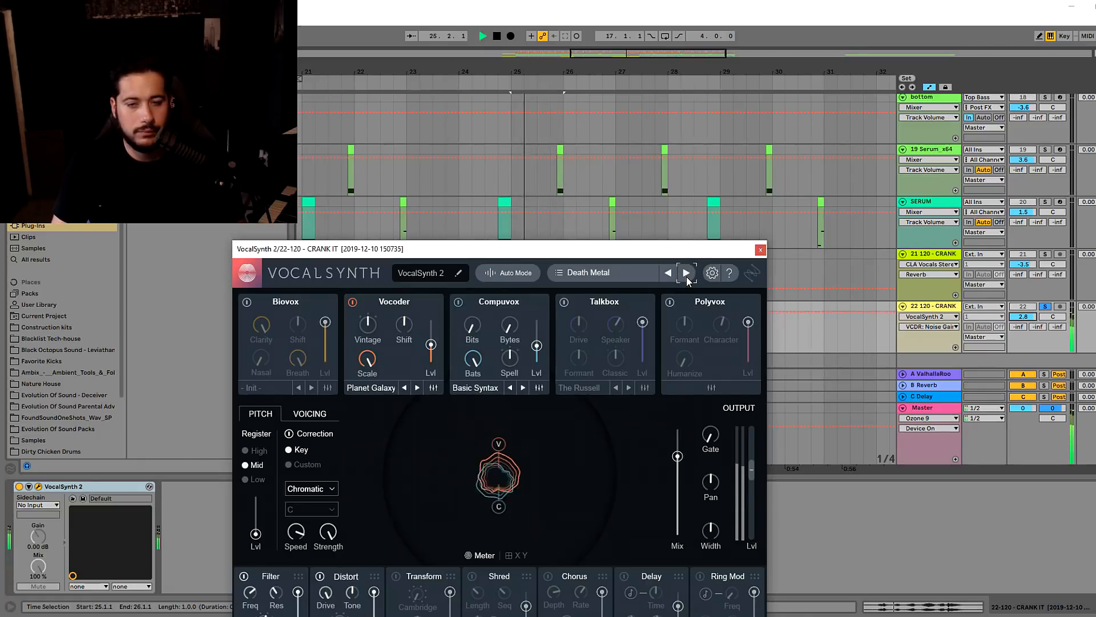
drag(678, 456, 661, 394)
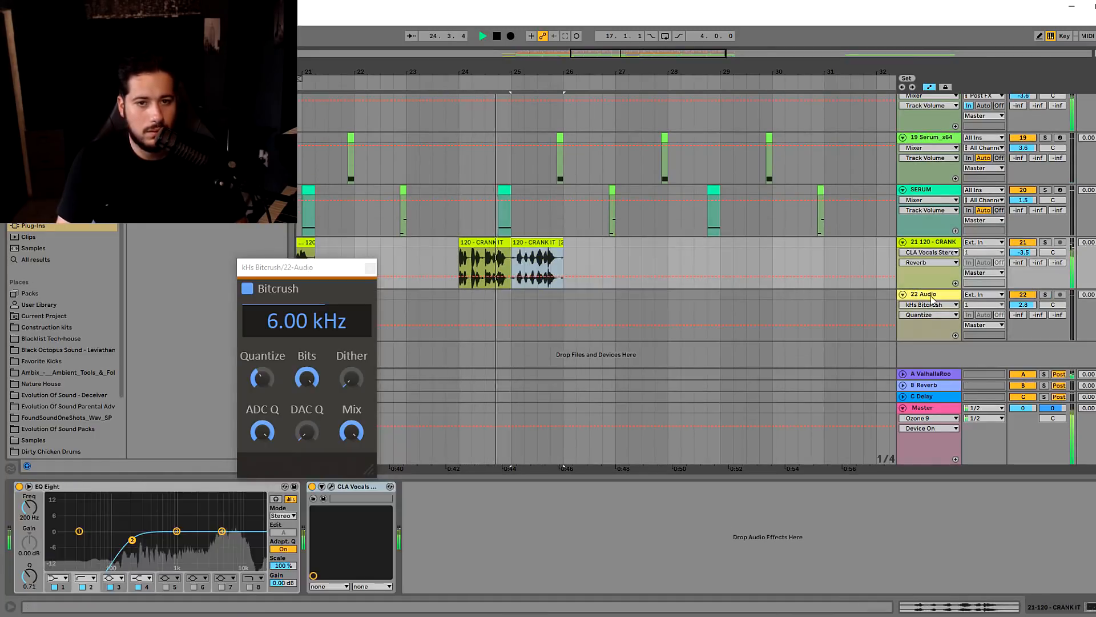
Move the kHs Bitcrush effect from the 22 Audio track to the 21 120 - CRANK track and replay the vocal
click(932, 295)
key(space)
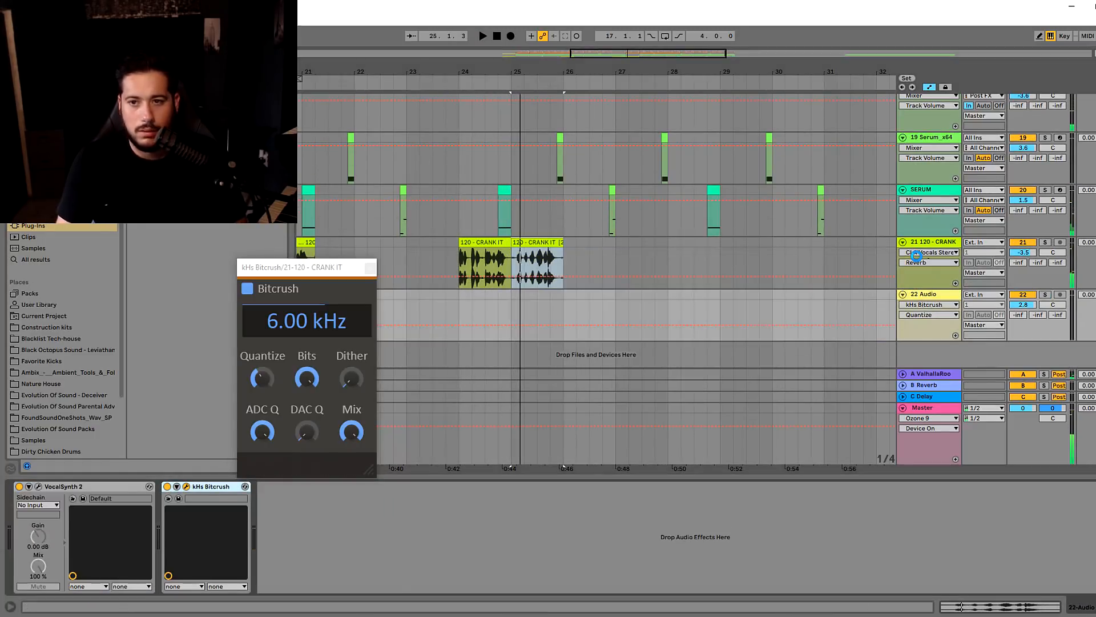
click(916, 255)
key(space)
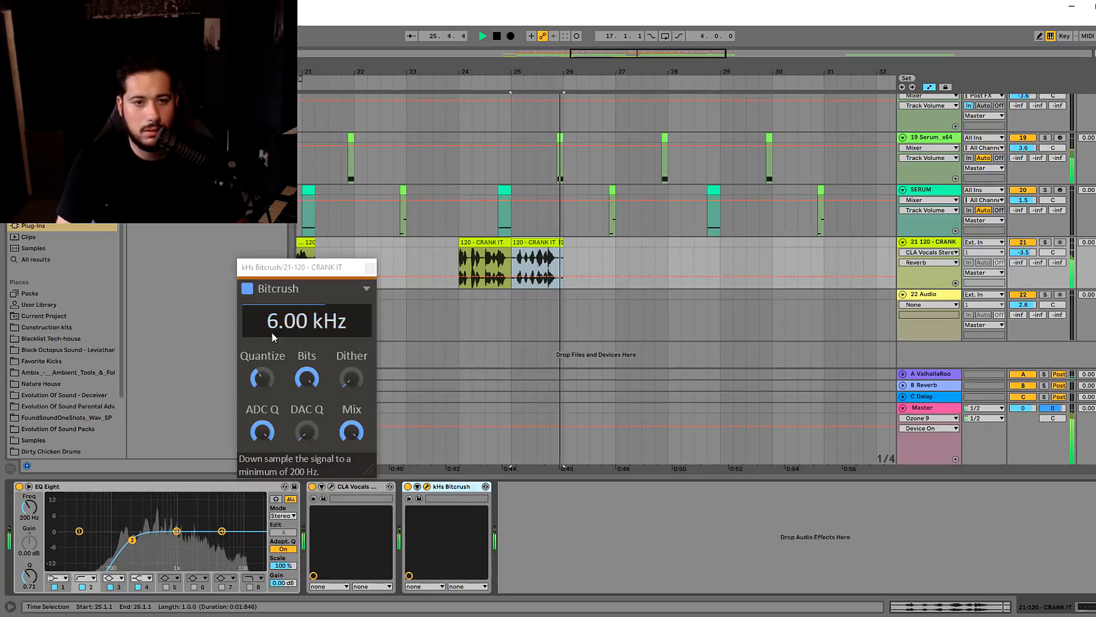
Try Bitcrush on the vocal with Quantize at 96% and the sample rate at 1.61 kHz, and remove the effect
drag(261, 371, 261, 343)
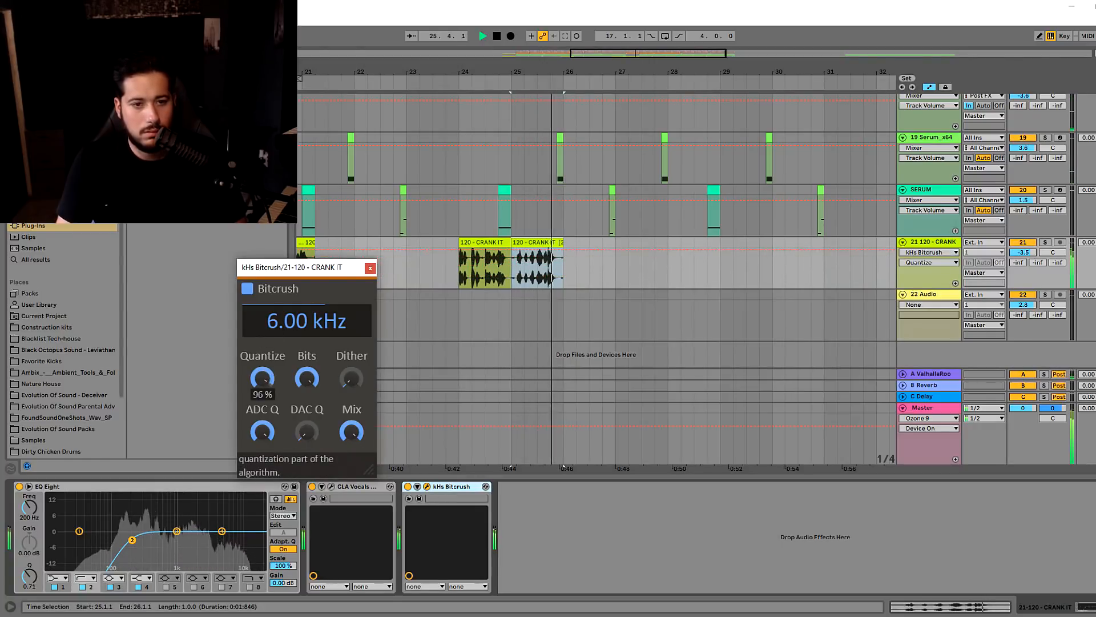
drag(276, 318, 277, 424)
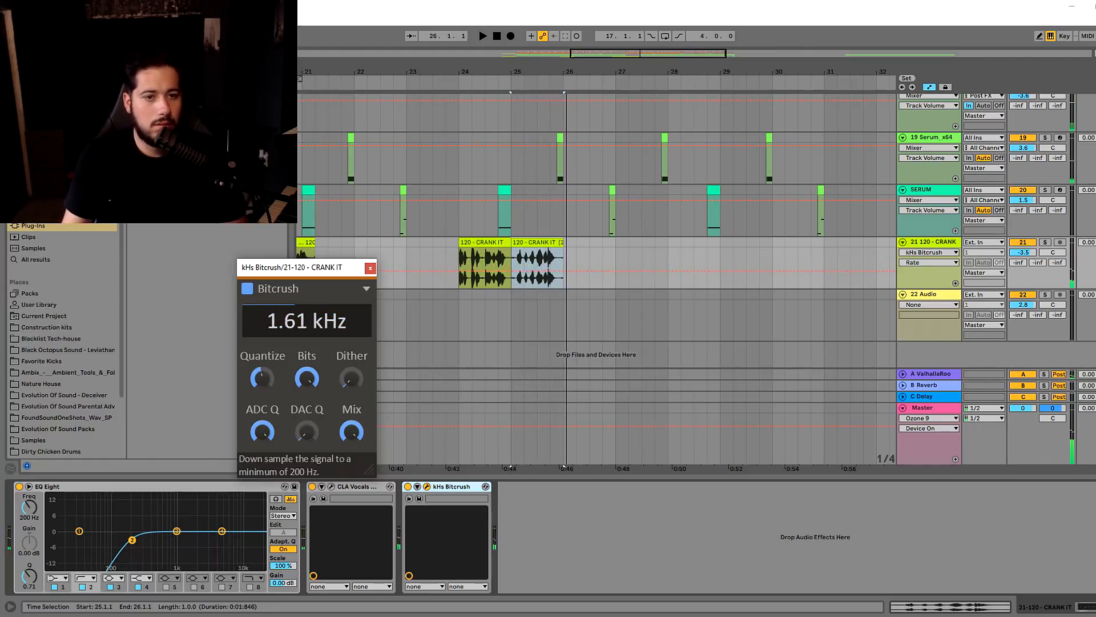
key(space)
drag(277, 321, 277, 277)
click(370, 268)
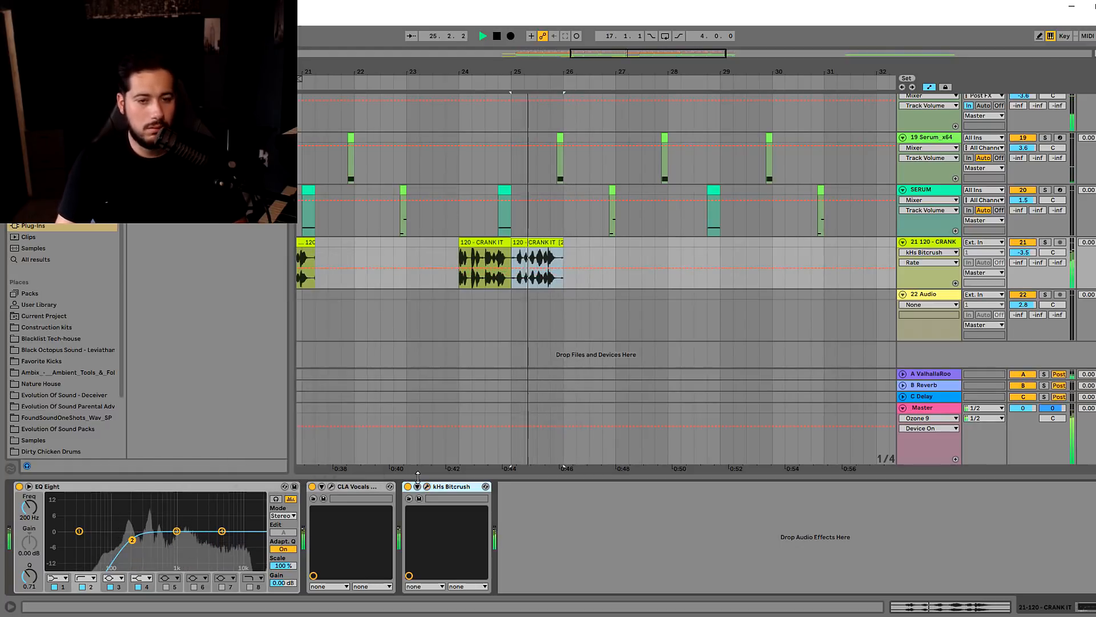
key(Delete)
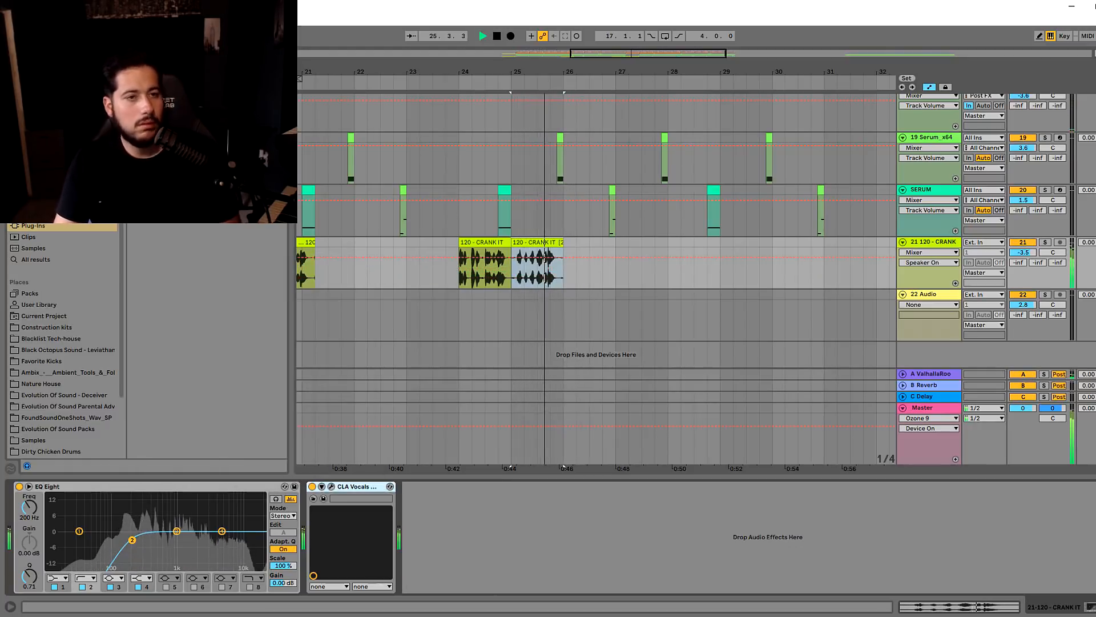
Add Portal to the 21 120 - CRANK vocal track and open its Vocals preset category
key(ctrl+f)
key(ctrl+f)
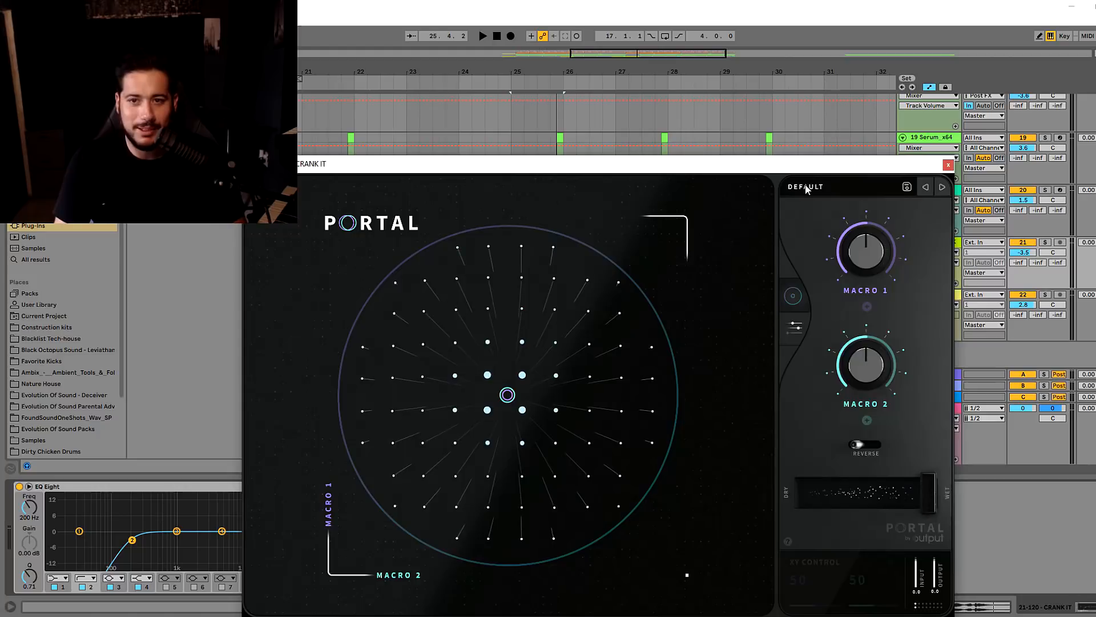
click(805, 187)
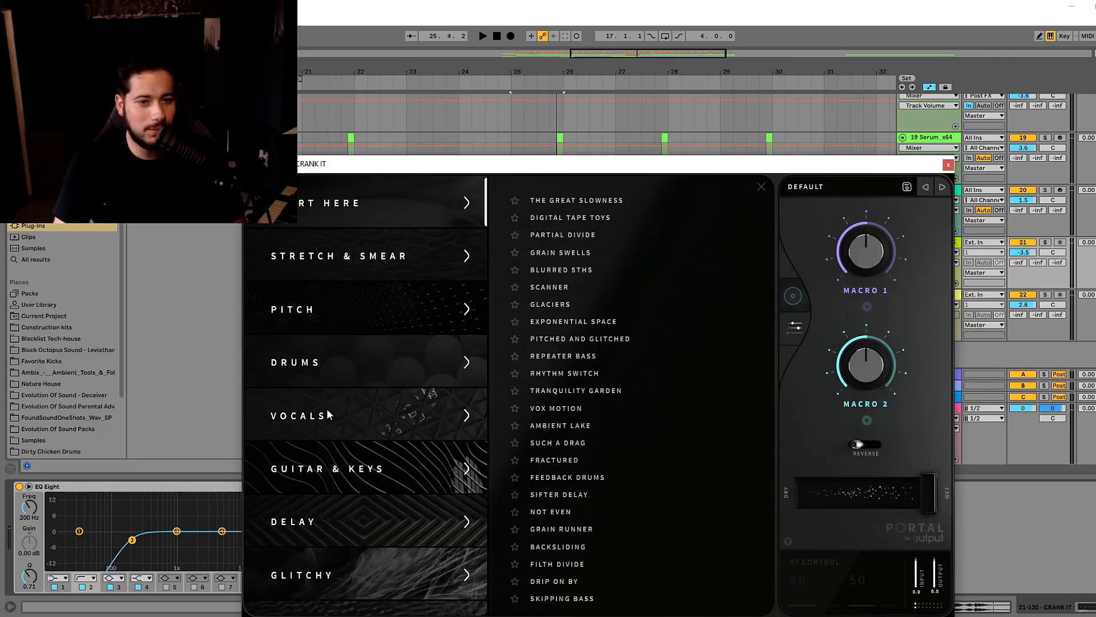
click(297, 415)
Audition Portal's Spreadable preset on the vocal phrase with Grain raised to 87 and Space increased
key(space)
click(582, 204)
drag(641, 166, 406, 201)
key(space)
click(493, 289)
key(space)
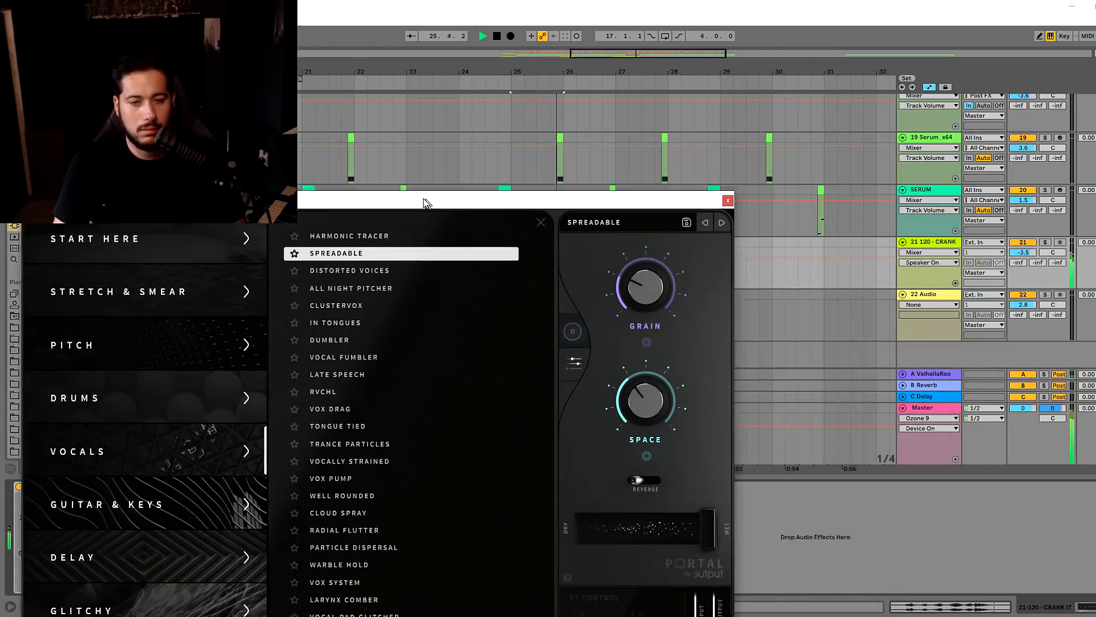
key(space)
key(space)
drag(636, 271, 664, 222)
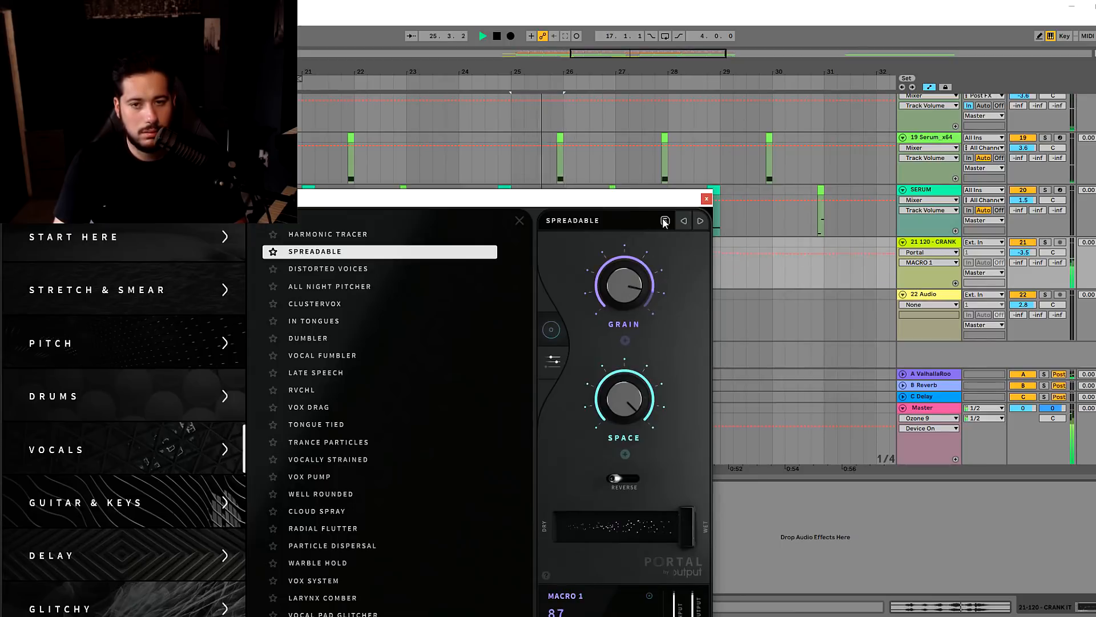
Audition Portal's Distorted Voices, Clustervox, In Tongues and Dumbler presets on the vocal phrase and settle on Vocal Fumbler
click(321, 268)
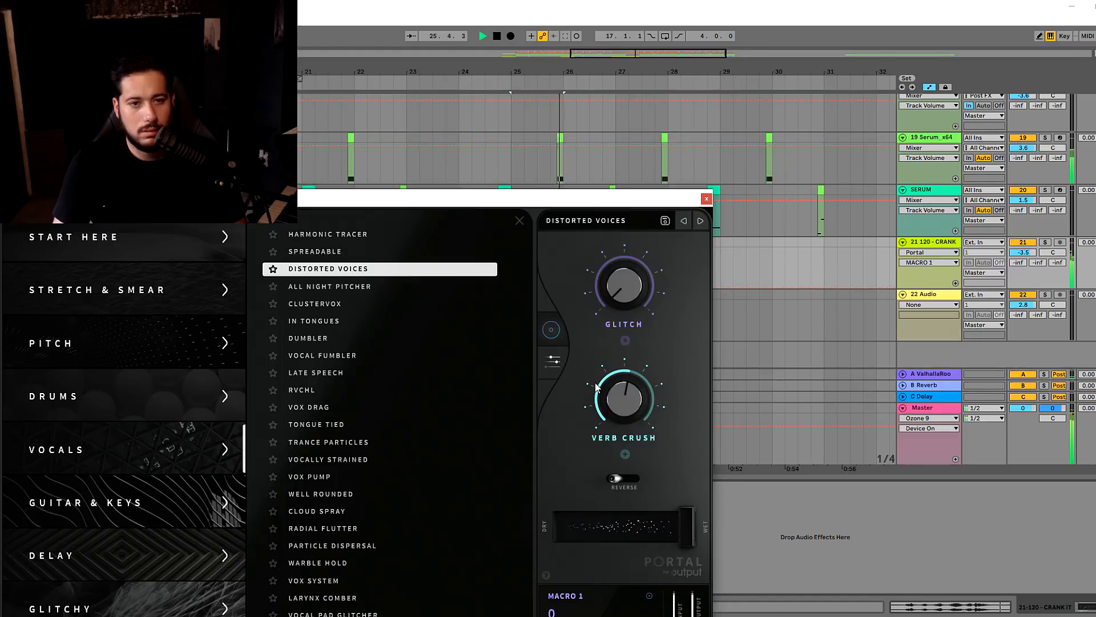
click(324, 303)
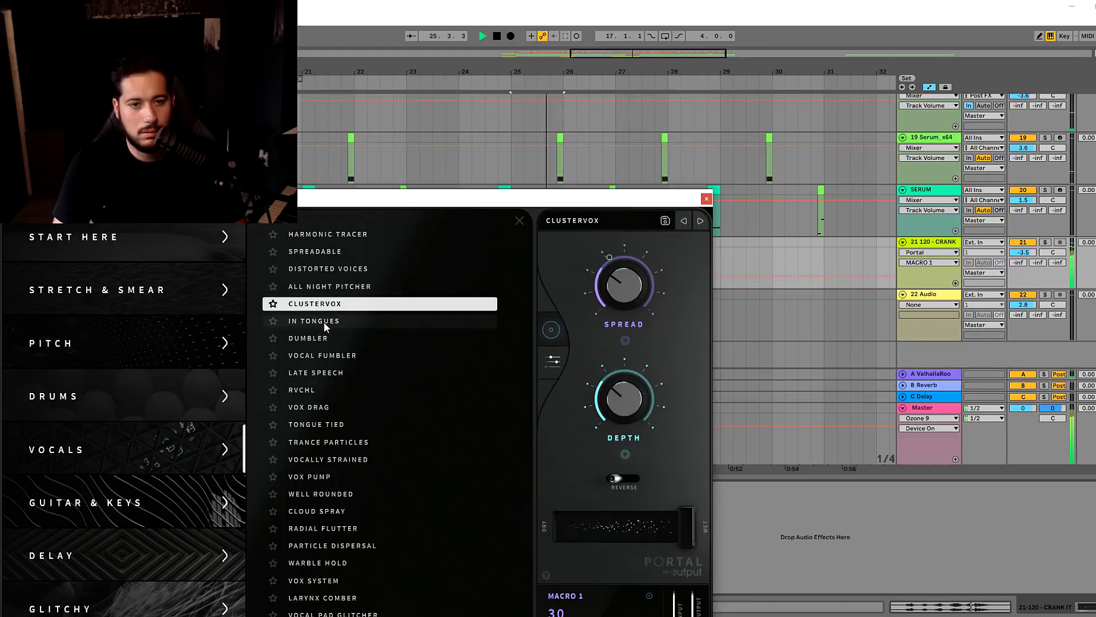
click(323, 321)
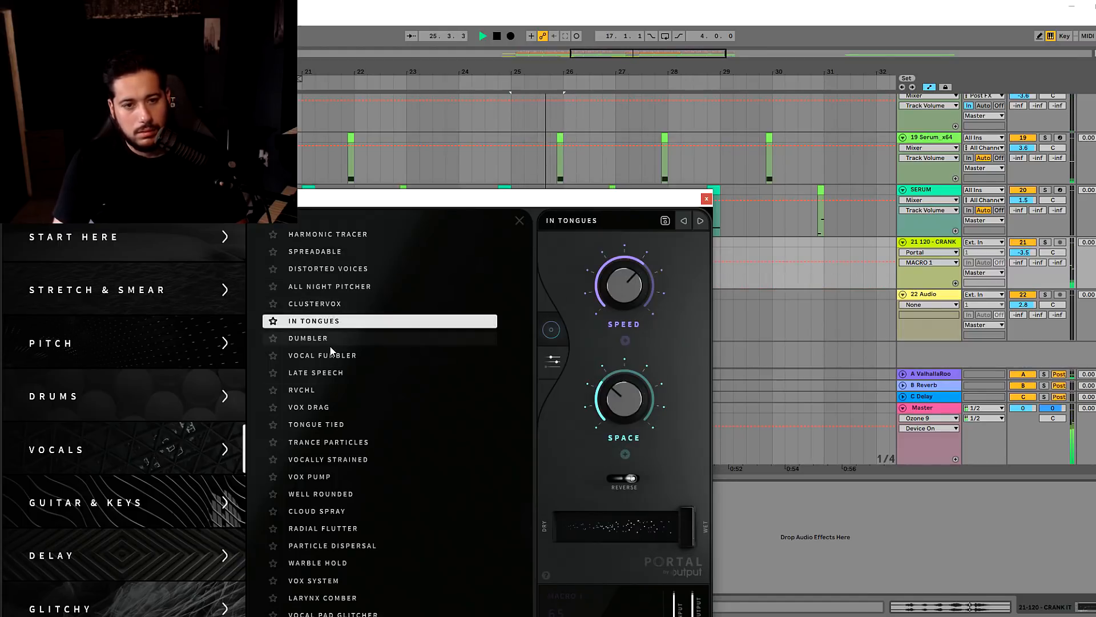
click(330, 345)
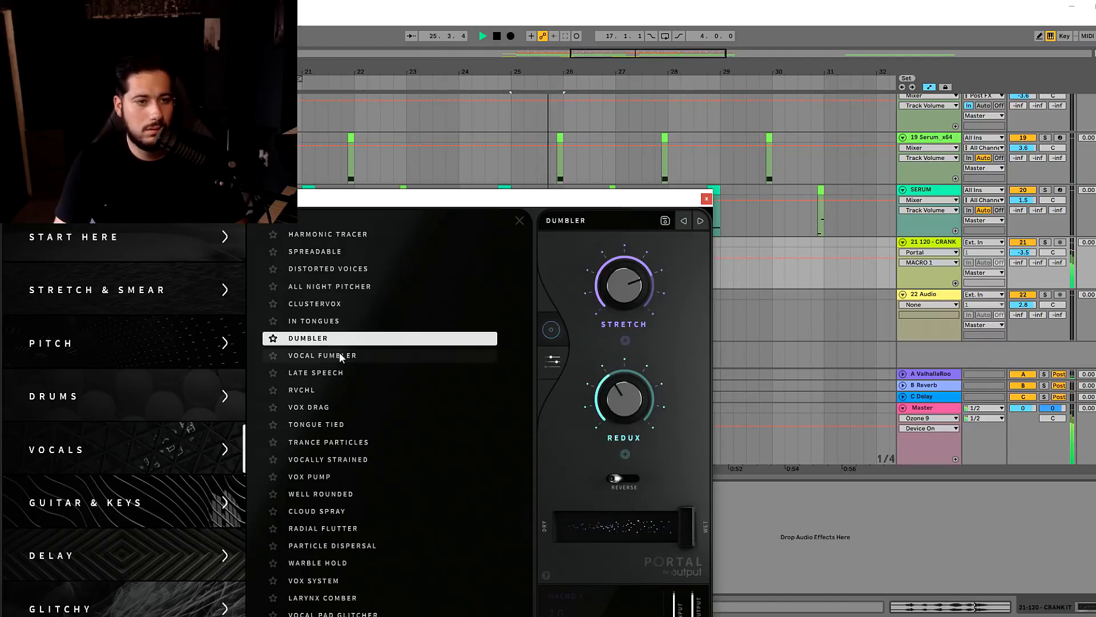
click(339, 354)
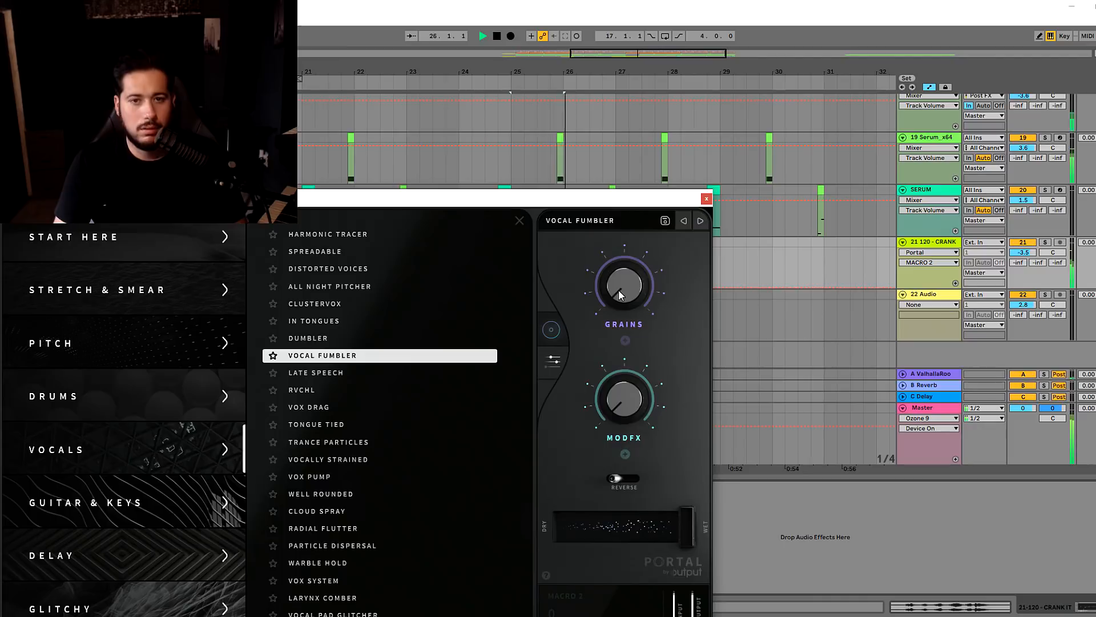
key(space)
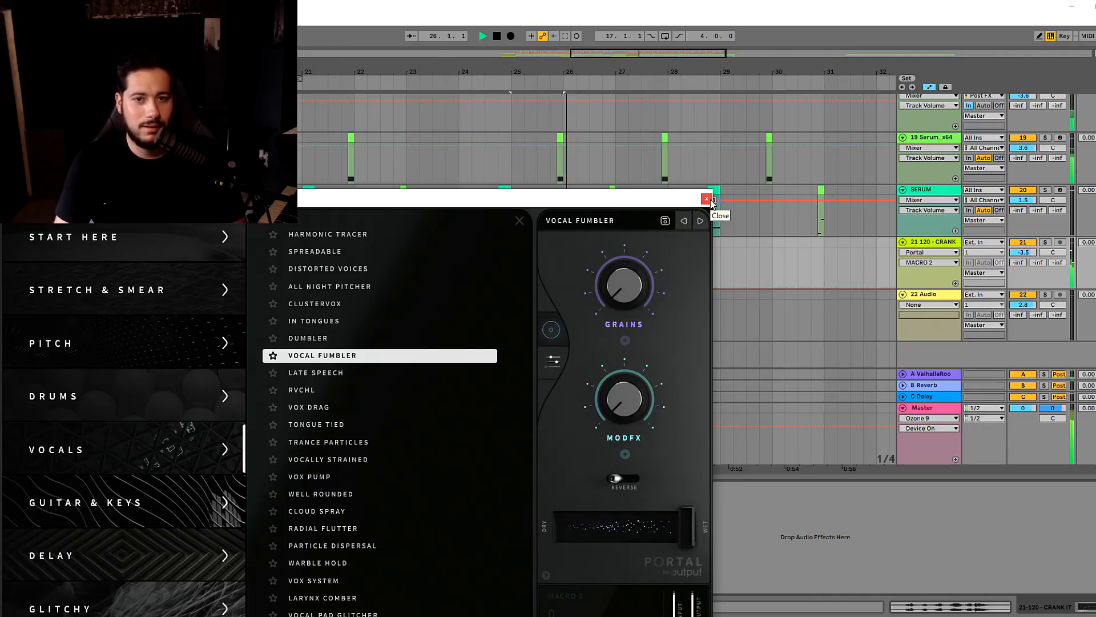
click(706, 199)
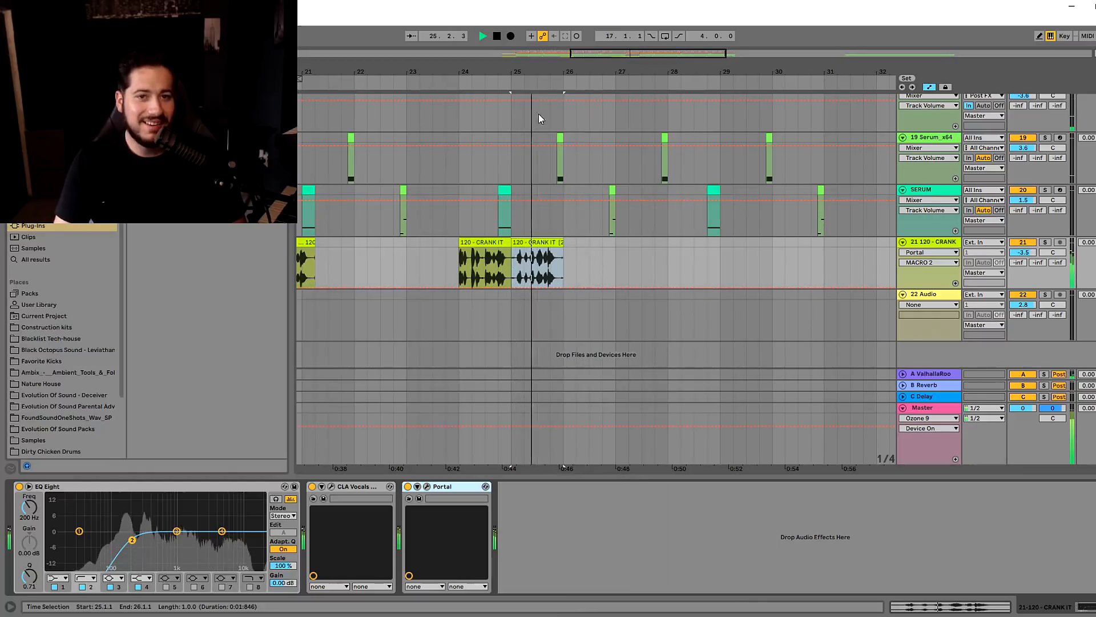
Trim the second CRANK IT phrase to run from 25.1.1 to 25.4.3 and replay it
key(plus)
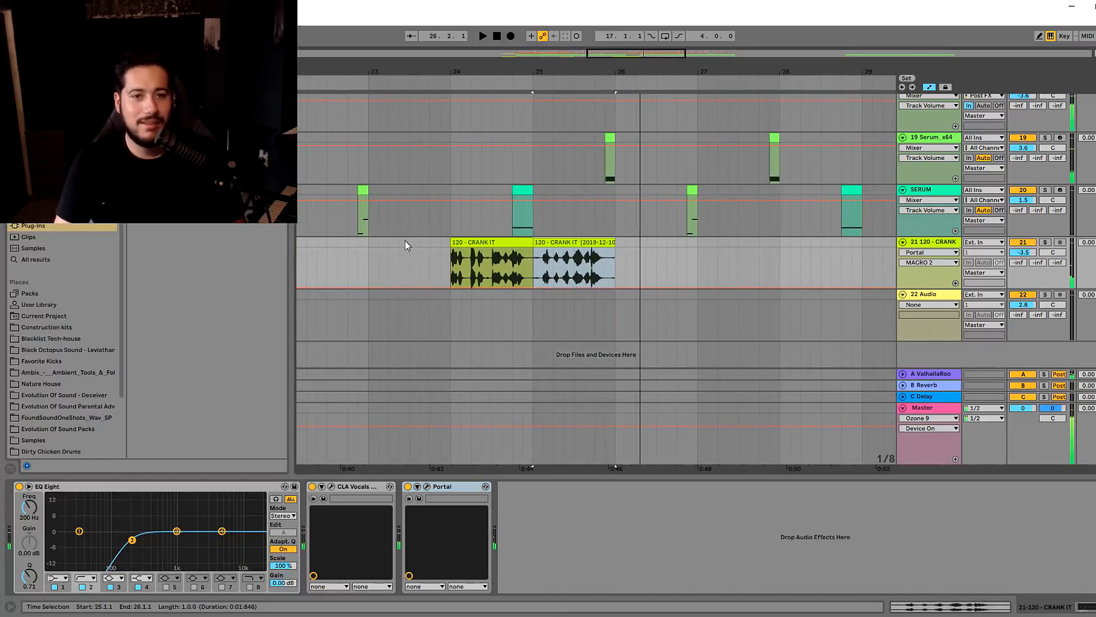
click(404, 240)
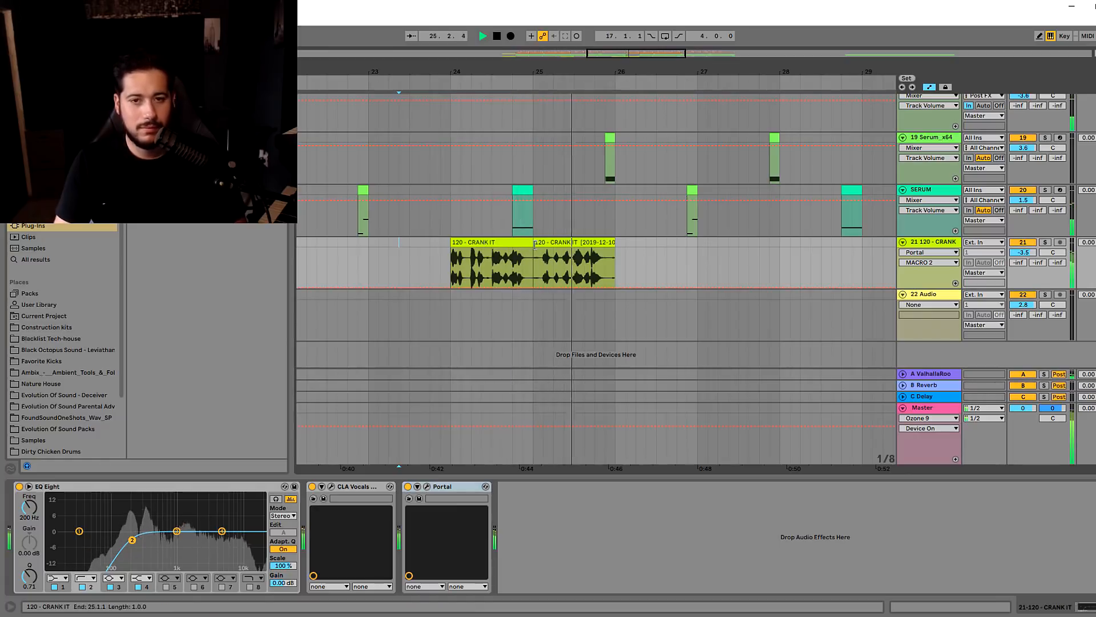
click(585, 242)
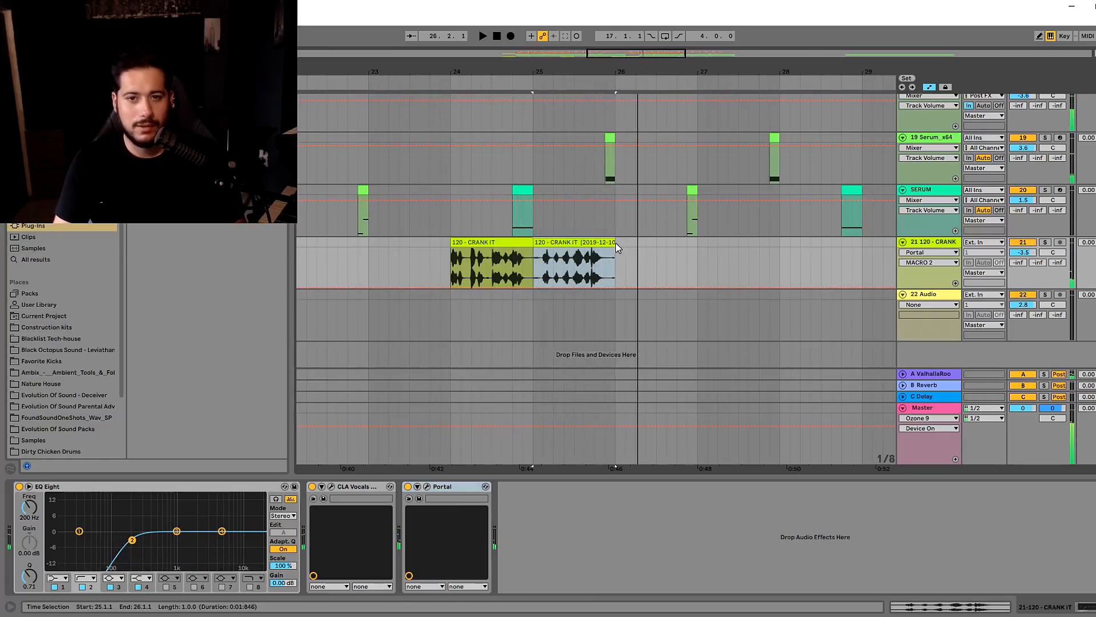
key(space)
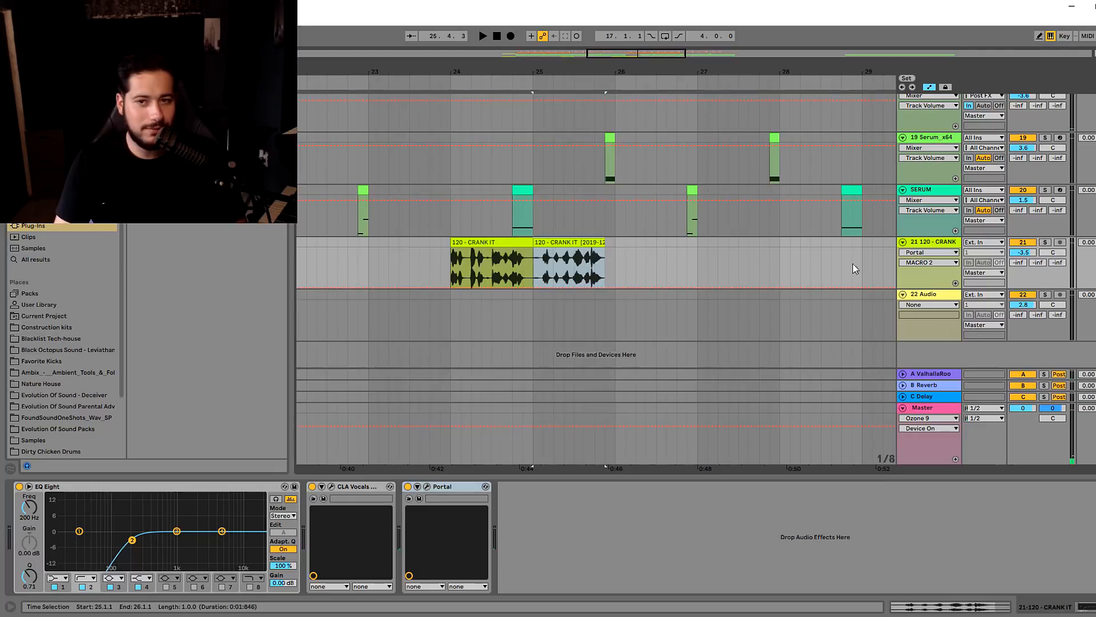
Compare the vocal phrase with Portal's Dry/Wet at 0 and at 100 percent, ending at 100
click(427, 487)
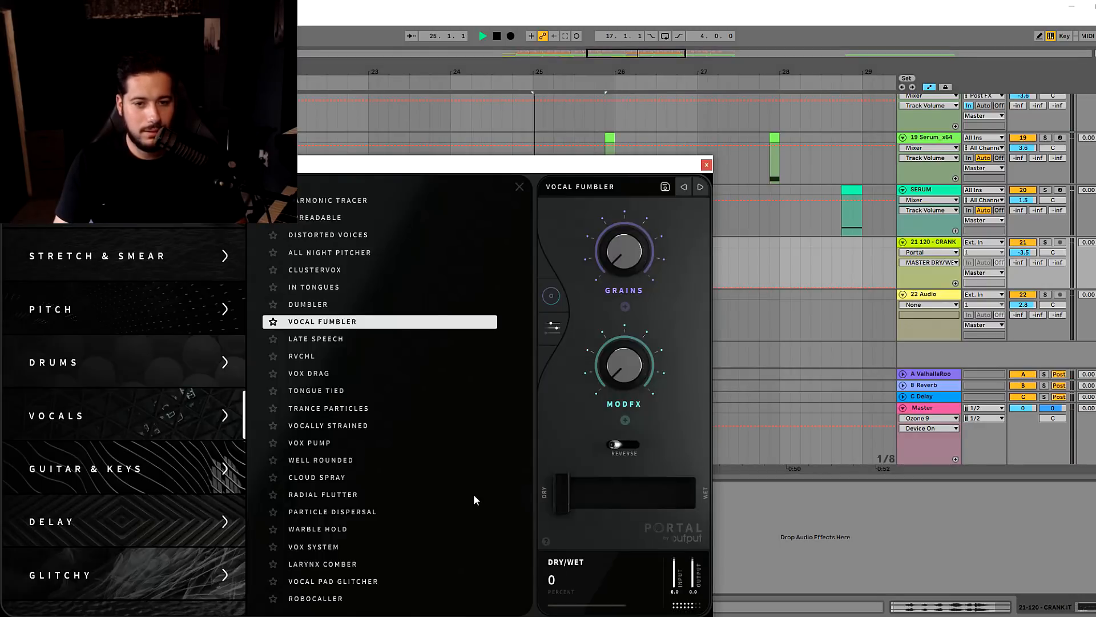
mouse_move(688, 491)
mouse_down()
mouse_move(479, 523)
mouse_move(571, 491)
mouse_move(698, 494)
mouse_up()
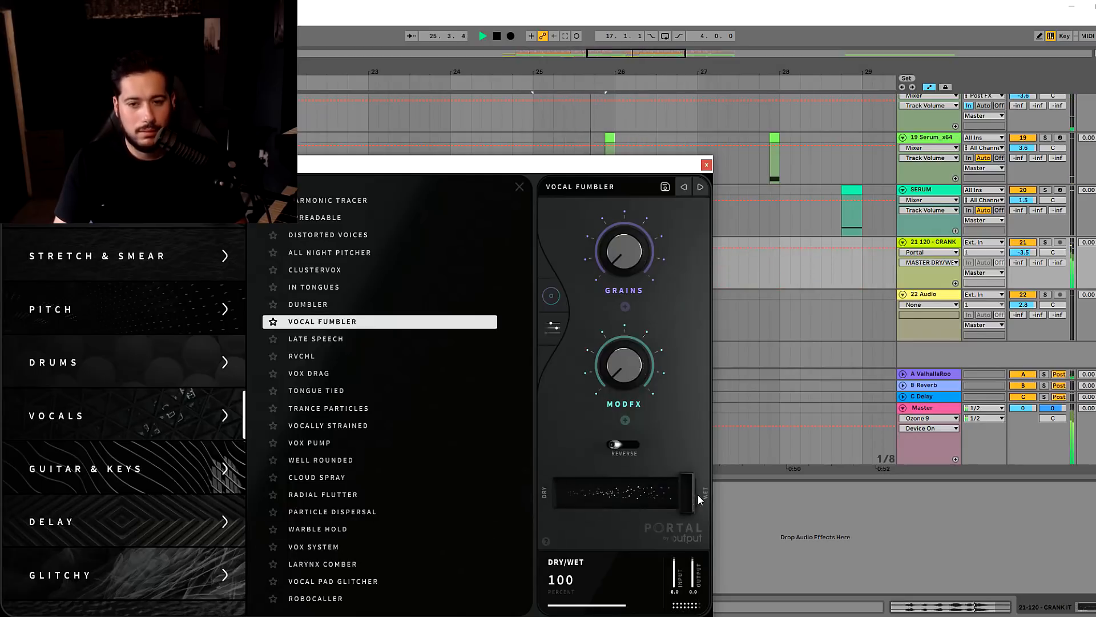
click(706, 165)
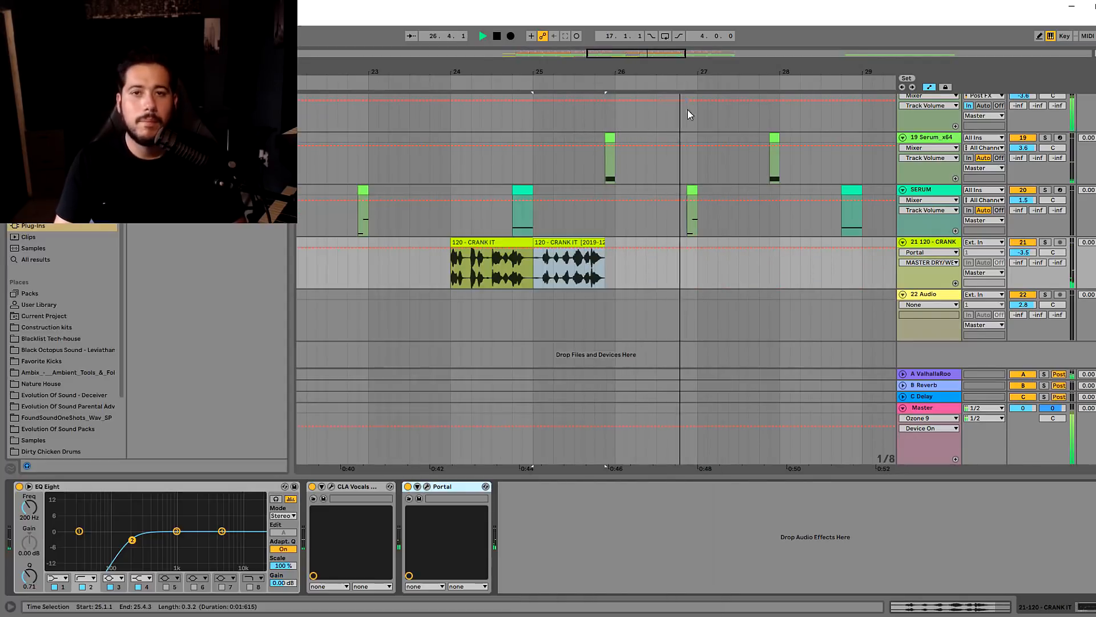
Switch on the 9 TAIKI and 10 Evolution percussion tracks during playback
scroll(604, 227, up, 3)
scroll(604, 227, up, 10)
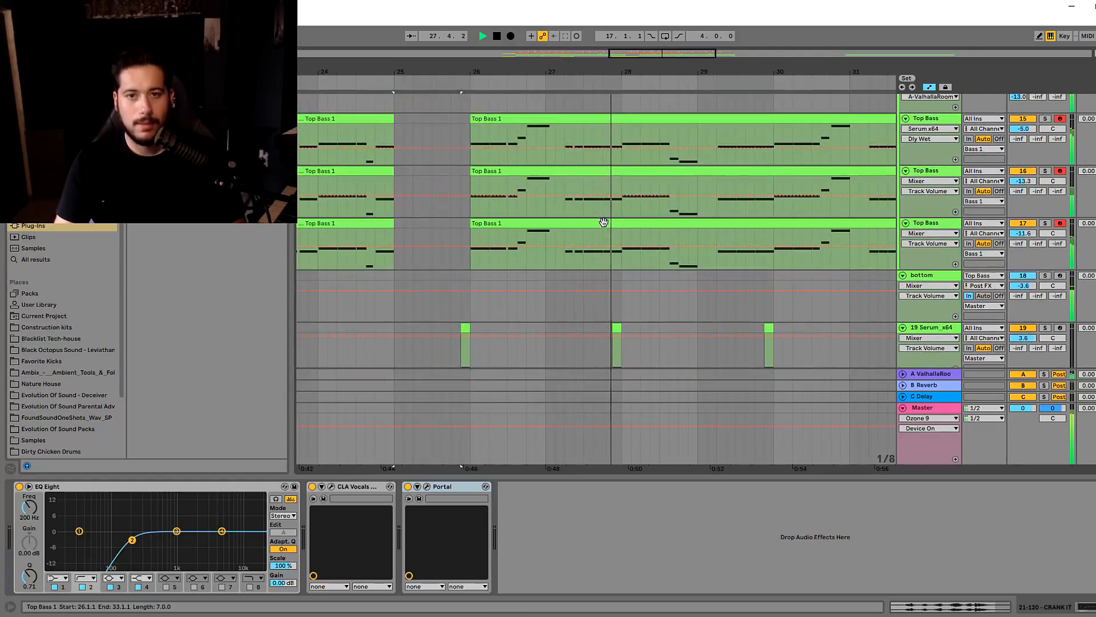
click(1023, 219)
click(1023, 271)
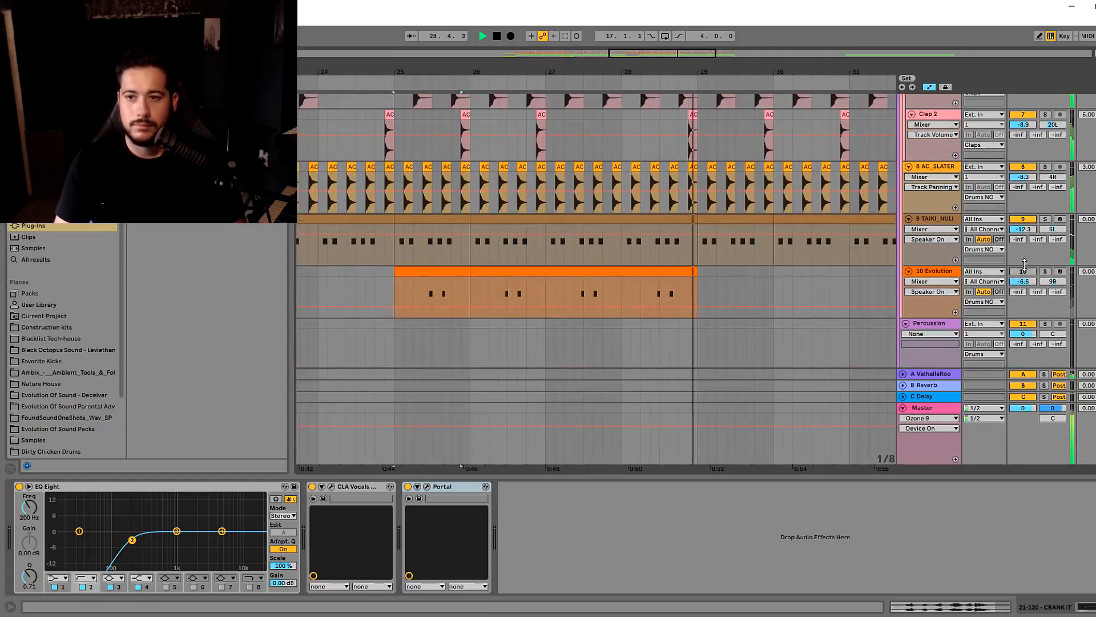
Duplicate the 10 Evolution snare clip to extend its pattern up to bar 32, and undo the surplus copy
click(614, 270)
key(ctrl+d)
key(ctrl+d)
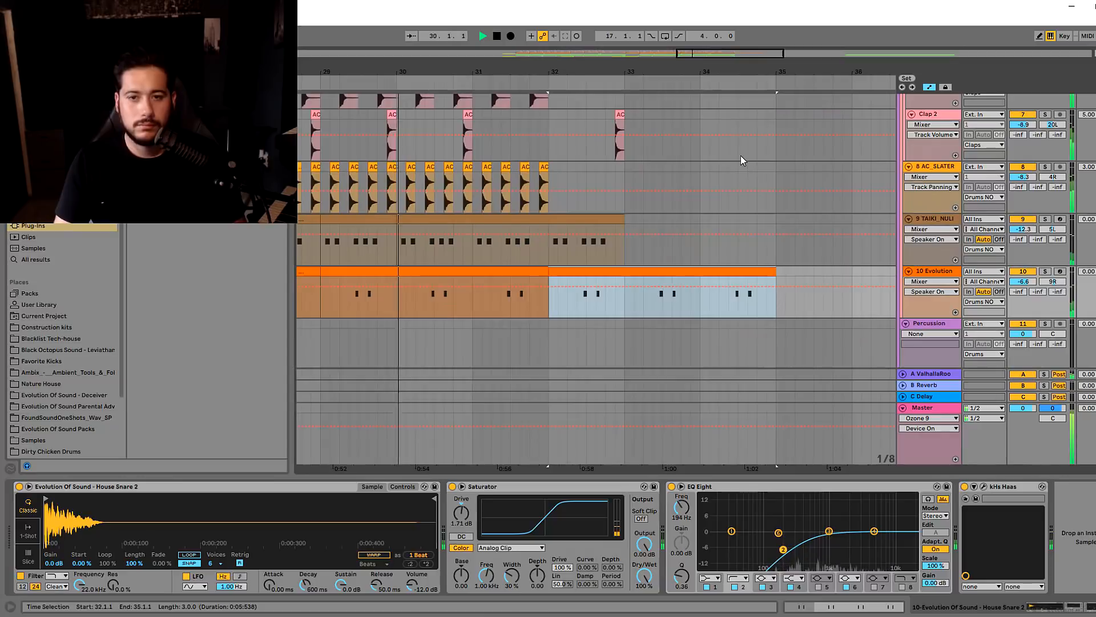
key(ctrl+z)
scroll(845, 148, down, 2)
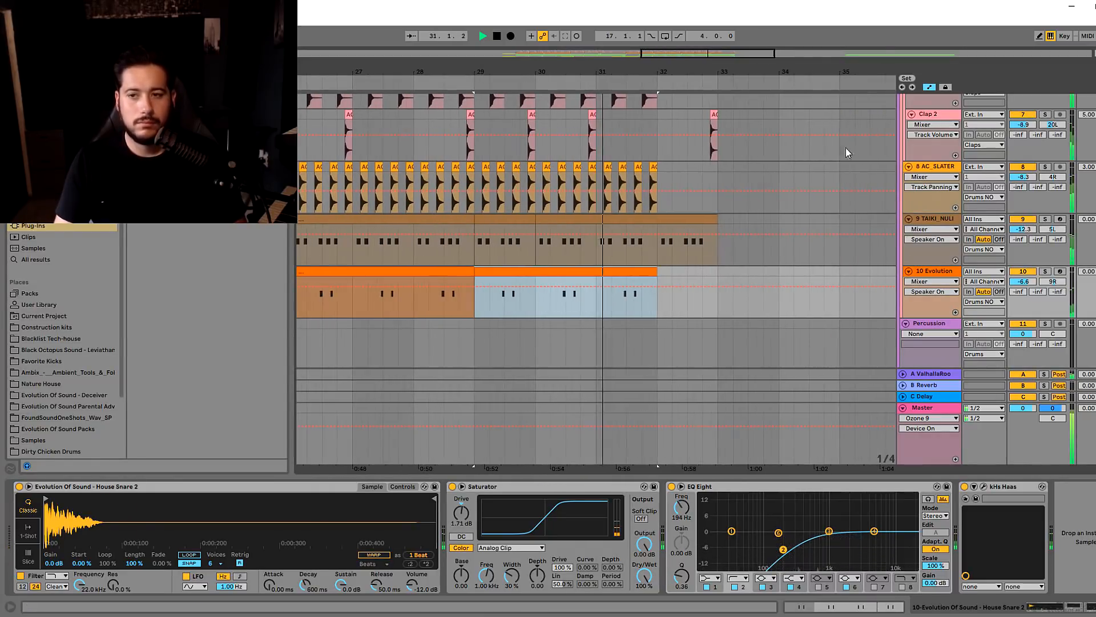
Try a copy of the last kick at 25.4.3 on the 3 AC_SLATER track and play the kick fill
drag(651, 204, 692, 204)
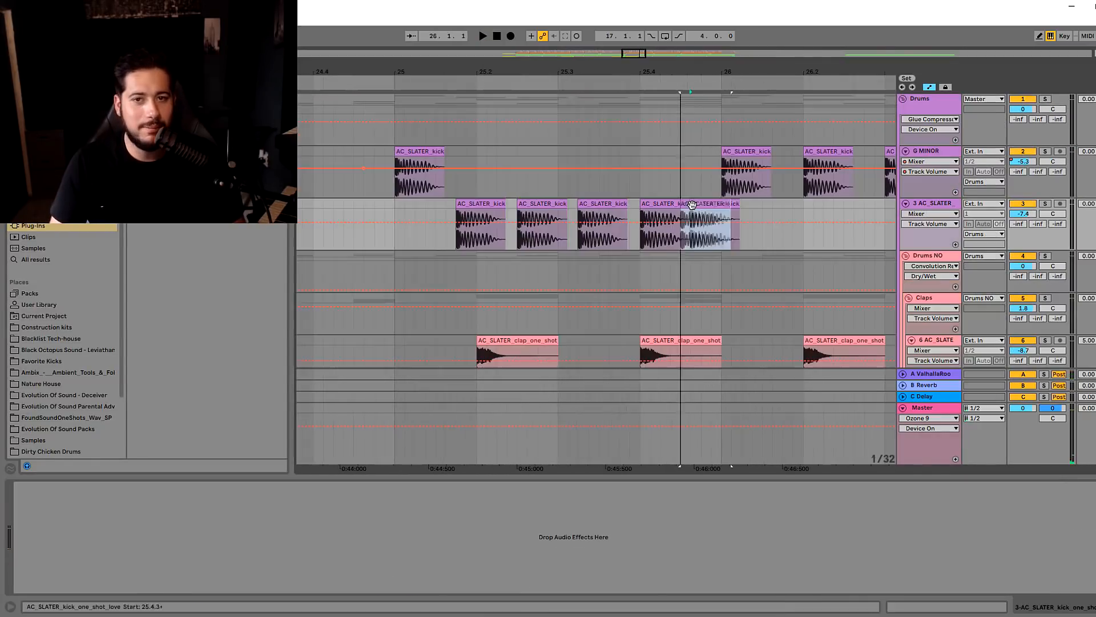
click(354, 197)
key(space)
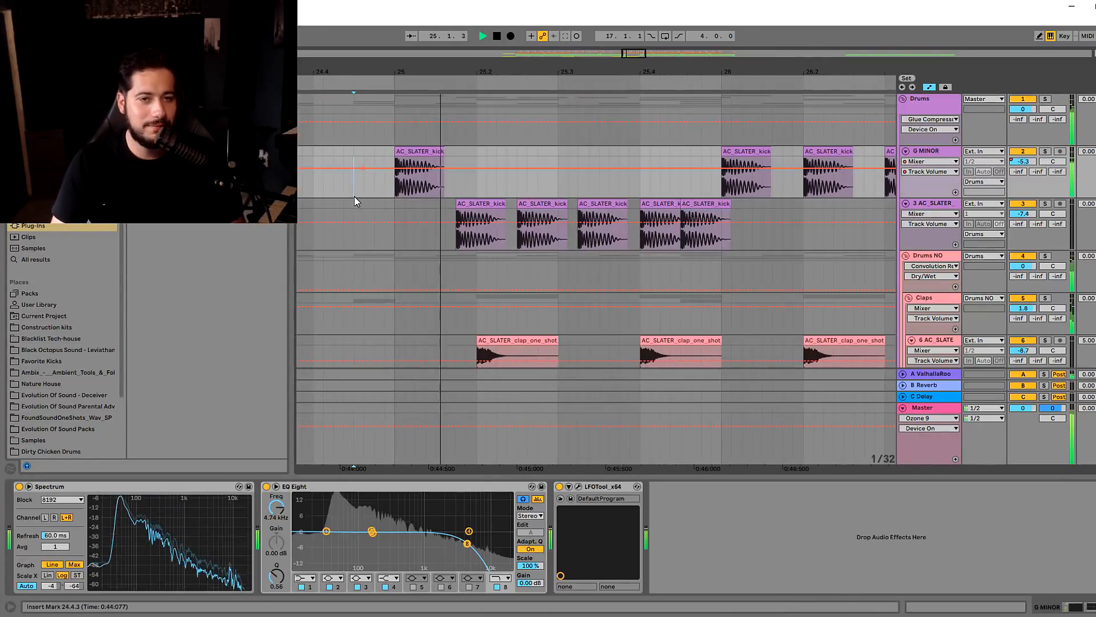
Delete the kick fill between 25.1.1 and 26.1.3, and raise the 10 Evolution track's volume to -0.6 dB
scroll(642, 137, down, 3)
drag(558, 217, 420, 200)
key(Delete)
scroll(447, 206, down, 6)
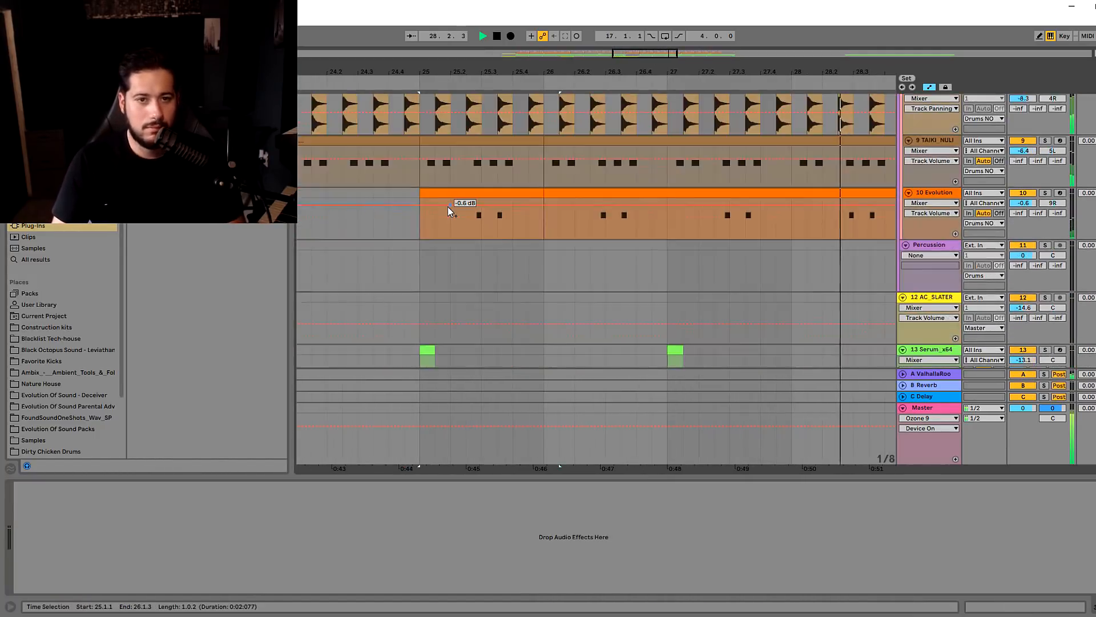
Audition the three layered Top Bass tracks together by playing notes live in different keyboard octaves
drag(577, 72, 577, 28)
scroll(551, 225, down, 2)
scroll(552, 225, down, 3)
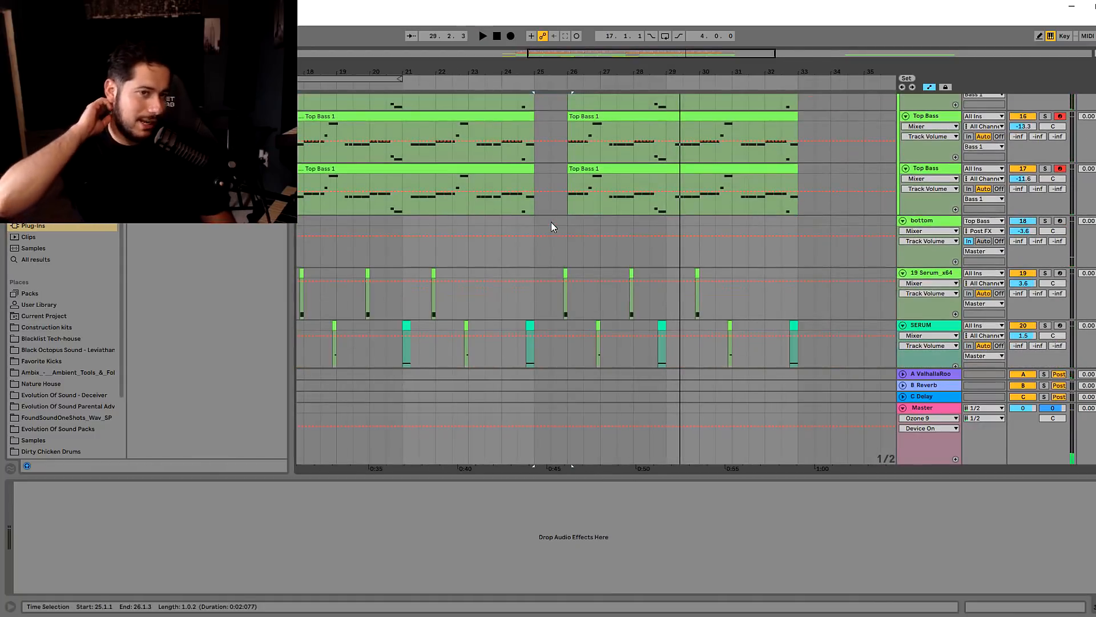
scroll(551, 224, up, 10)
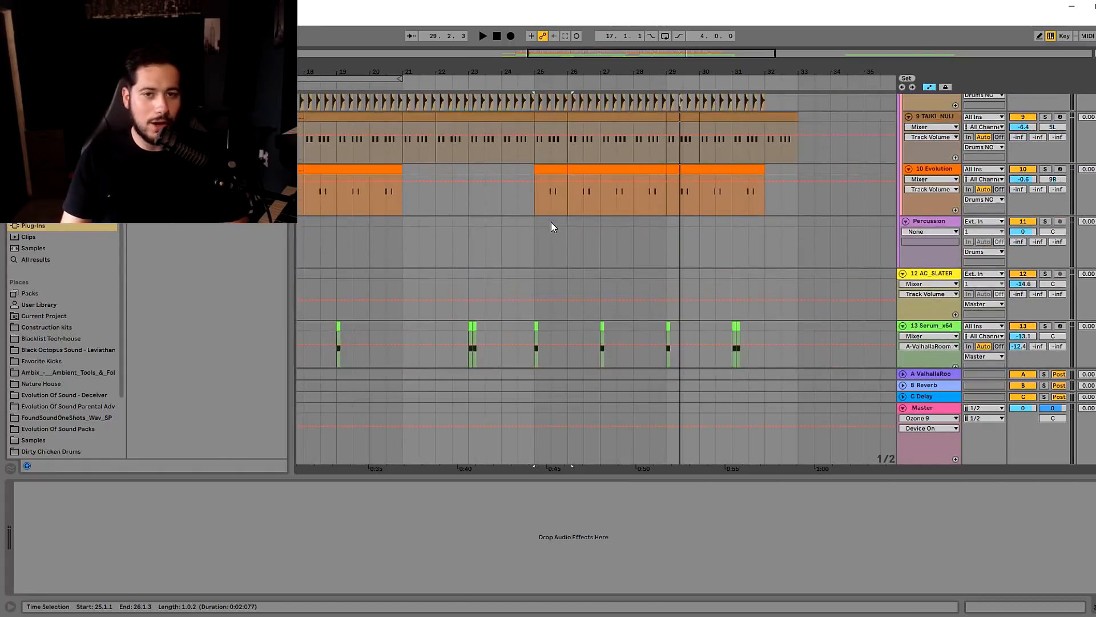
scroll(552, 224, down, 8)
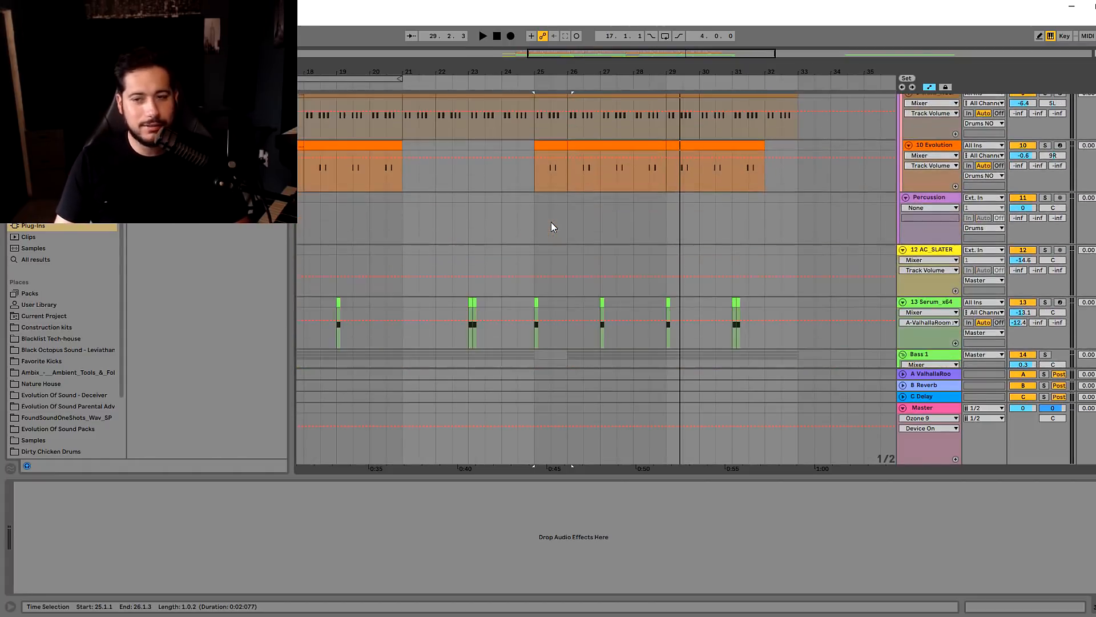
scroll(551, 225, up, 2)
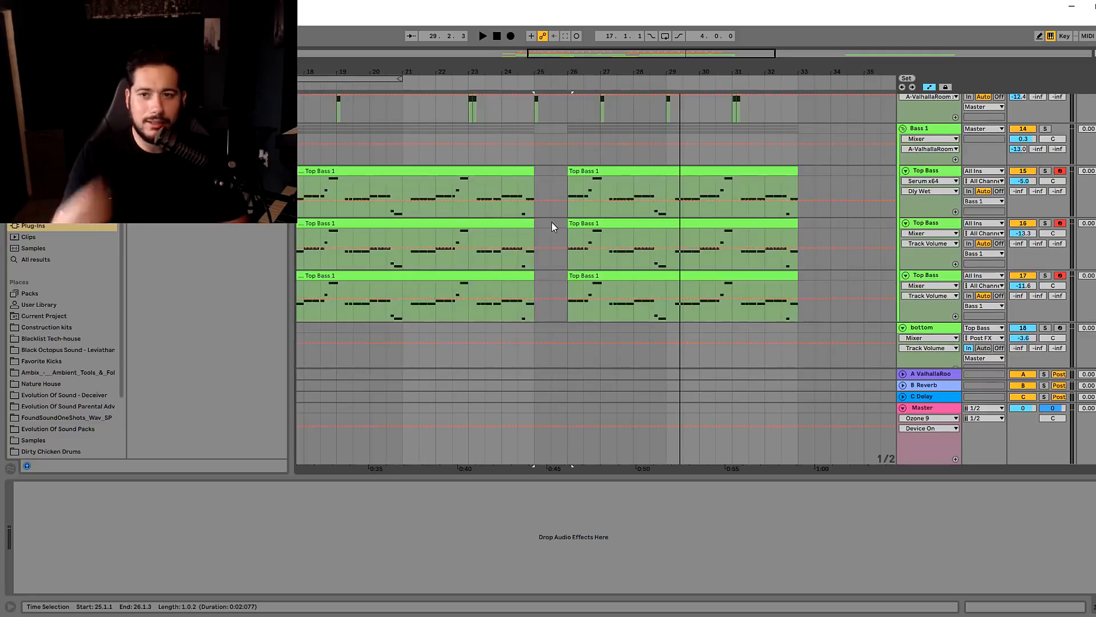
click(930, 170)
click(934, 223)
click(934, 275)
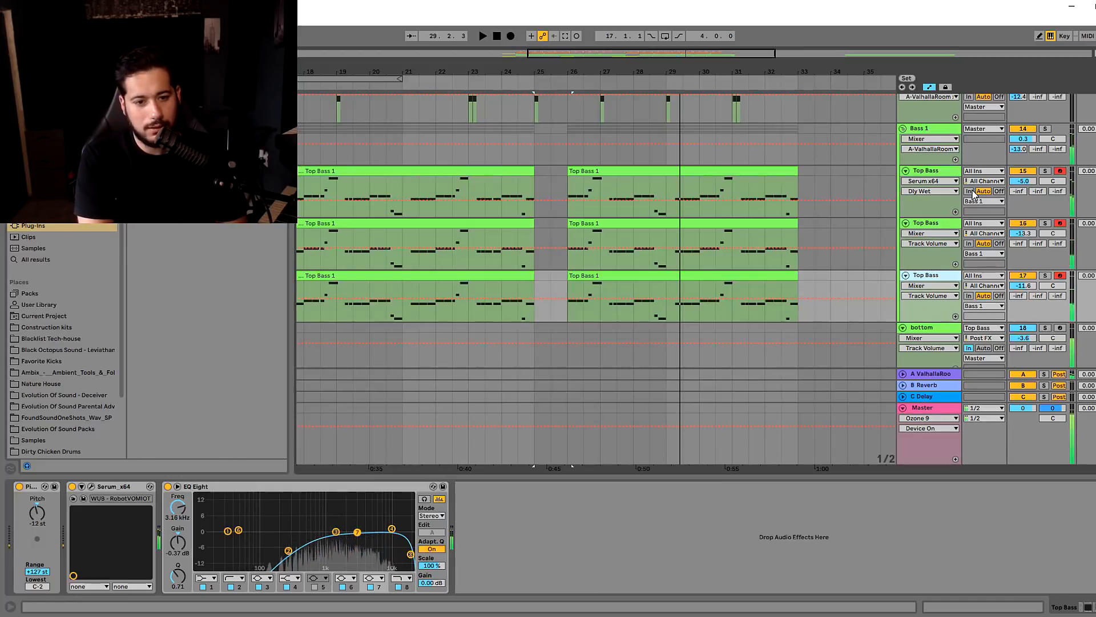
key(z)
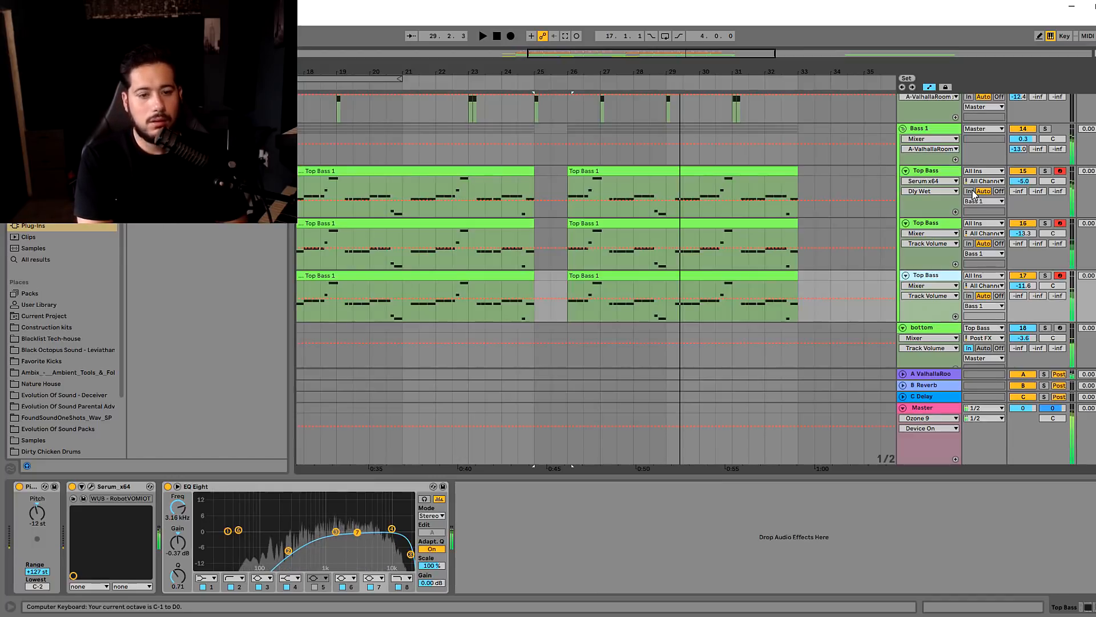
key(x)
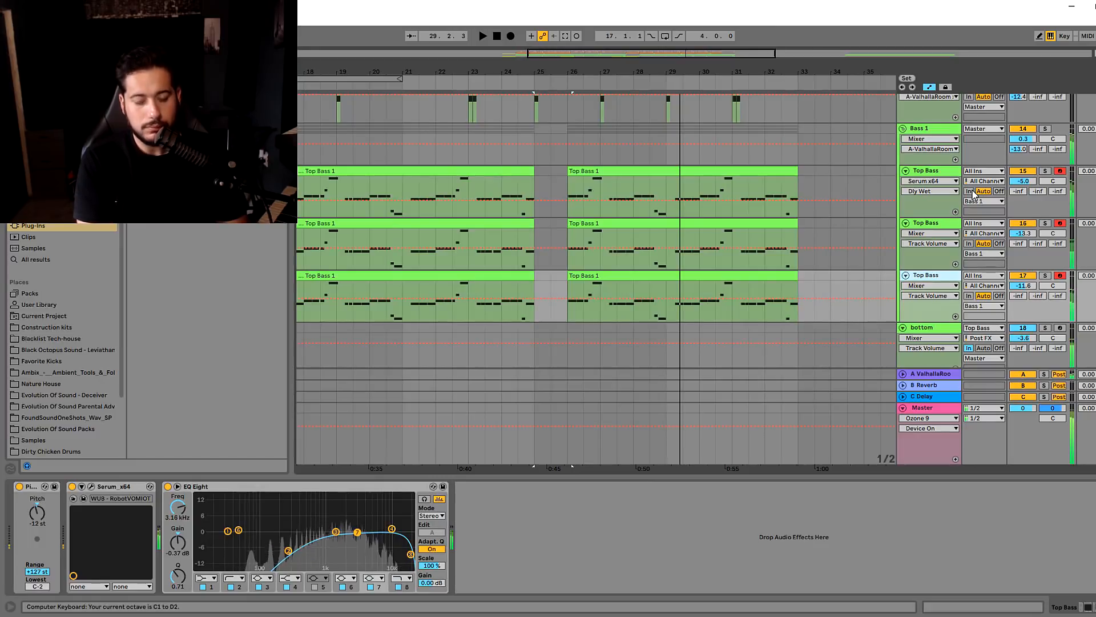
key(z)
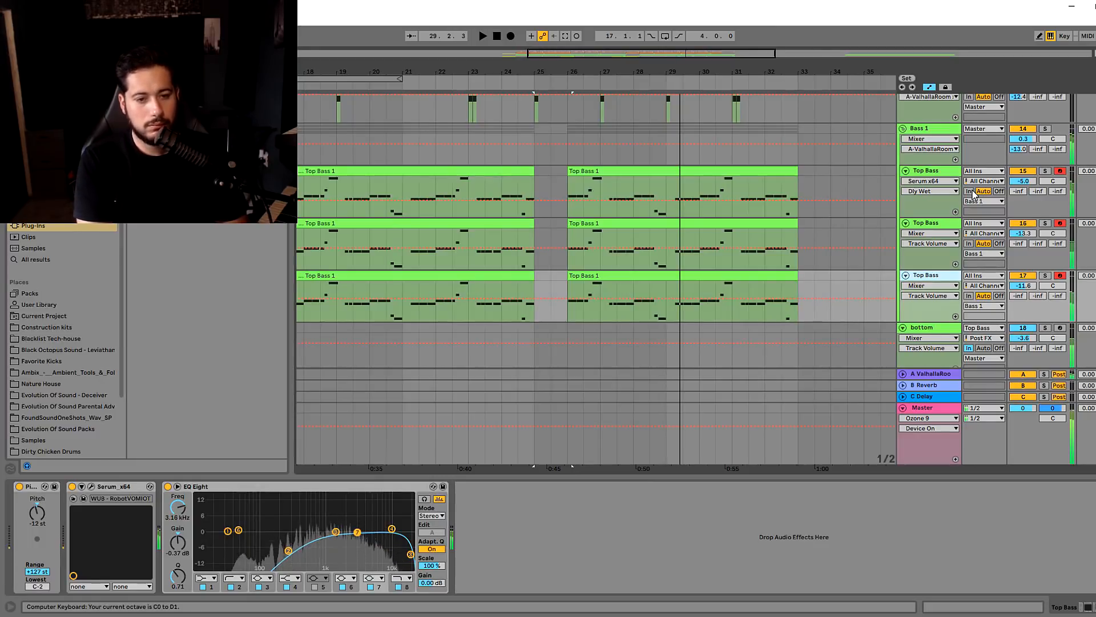
Isolate the Top Bass layers by muting tracks 15, 16 and 17 in turn, and inspect the WUB - RobotVOMIOT patch in Serum
click(1022, 171)
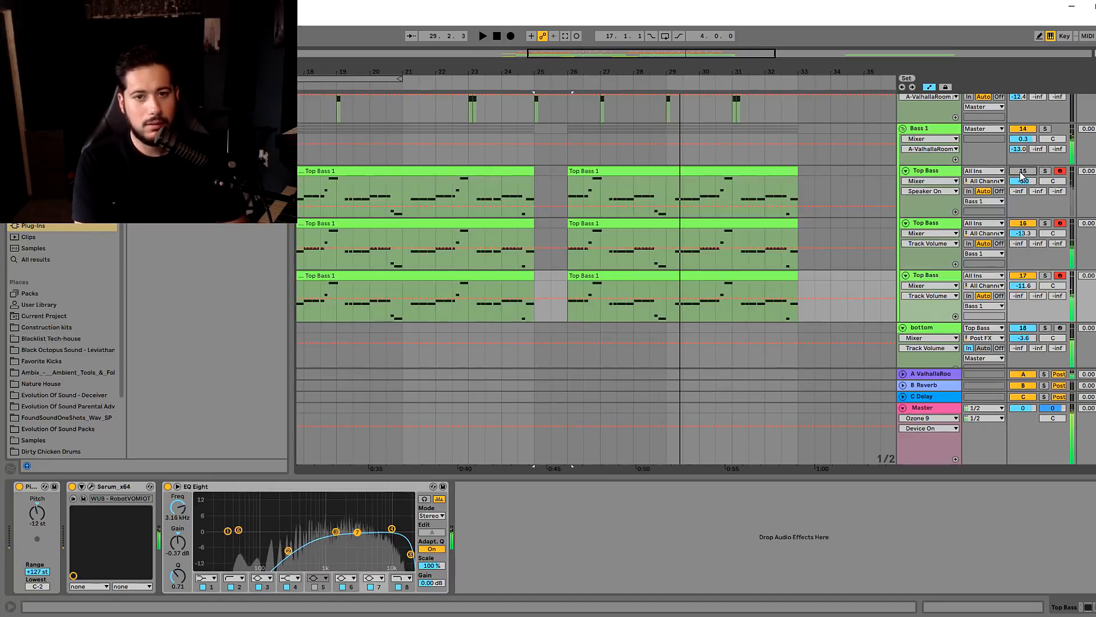
click(1026, 223)
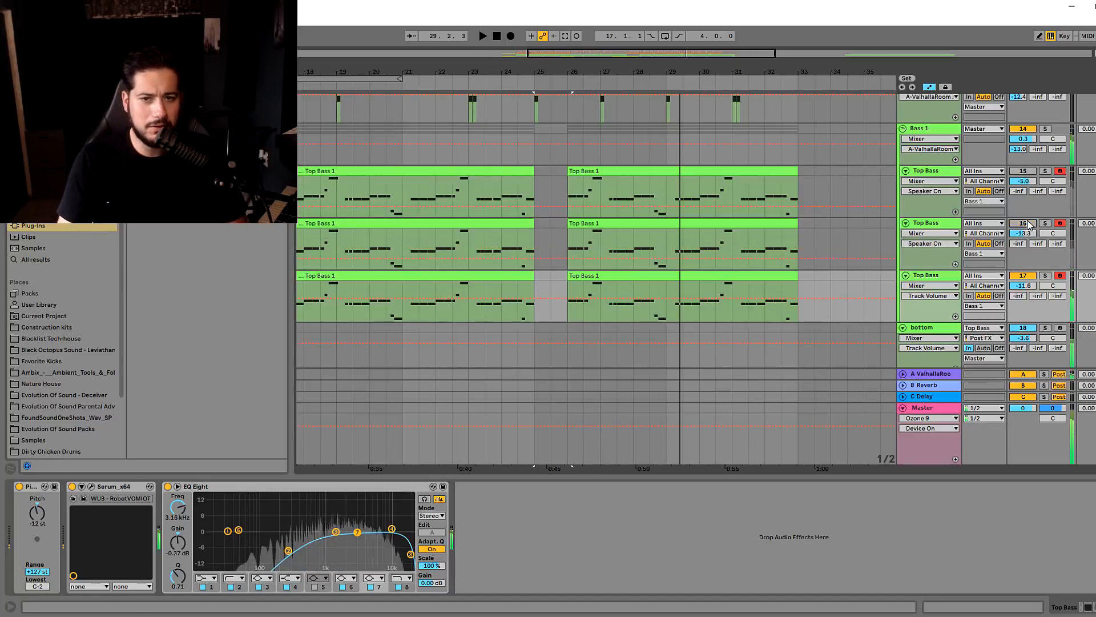
click(1024, 276)
click(1025, 224)
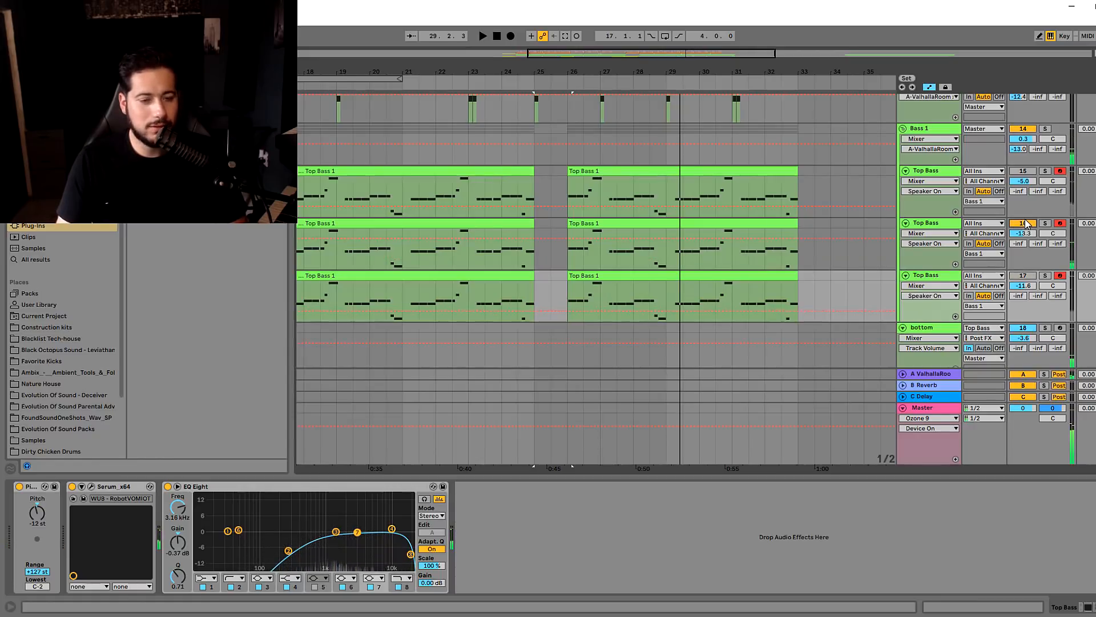
click(92, 487)
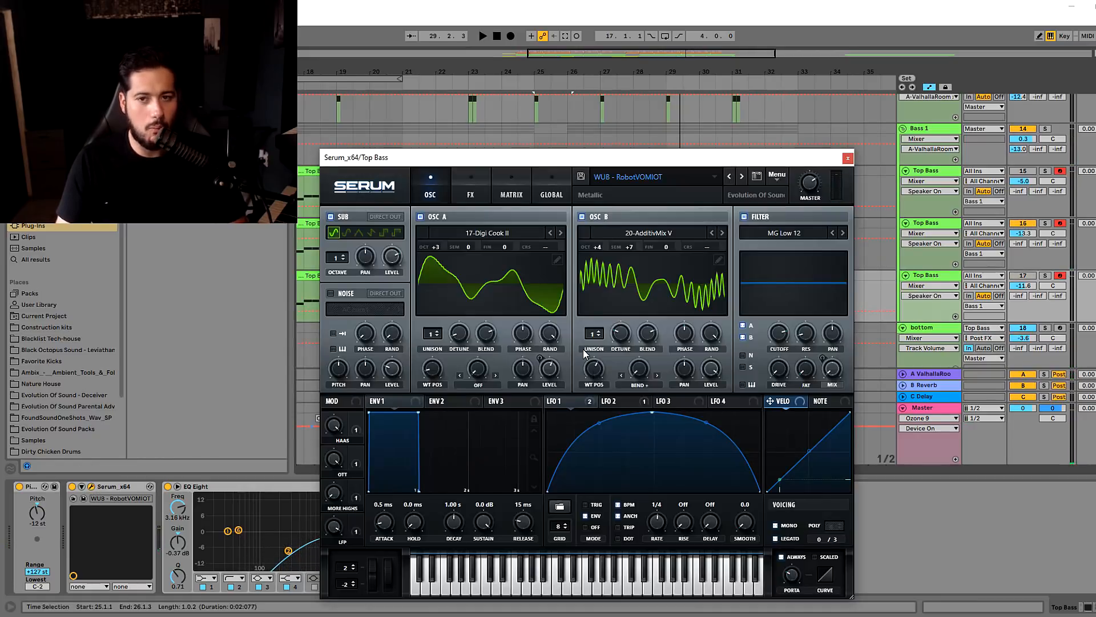
click(440, 248)
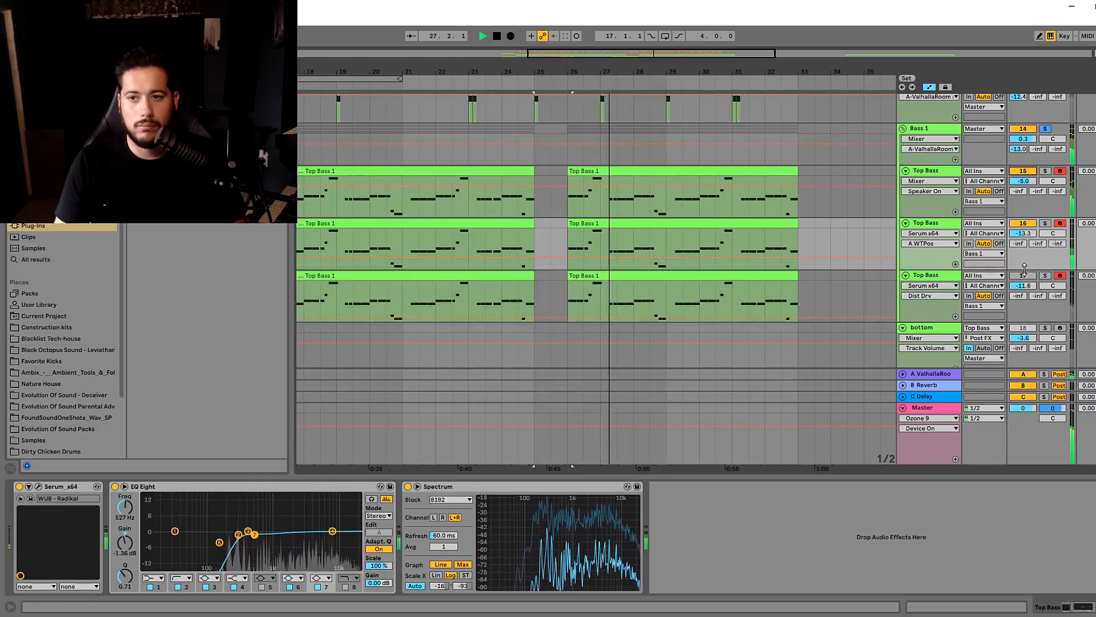
Re-enable the Top Bass layer on track 17, take the Bass 1 group out of solo and stop playback
click(1023, 275)
click(1044, 129)
scroll(741, 269, up, 2)
key(space)
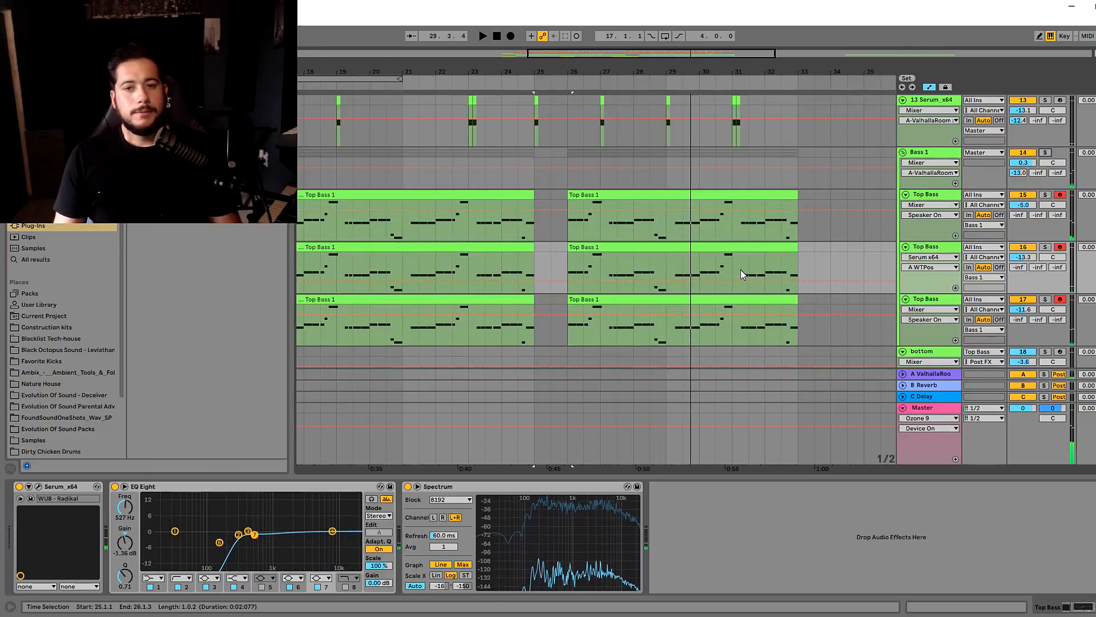
Examine the placement of the CRANK IT vocal clips from bar 16 to bar 25 against the Top Bass clips and their gap
scroll(708, 258, down, 20)
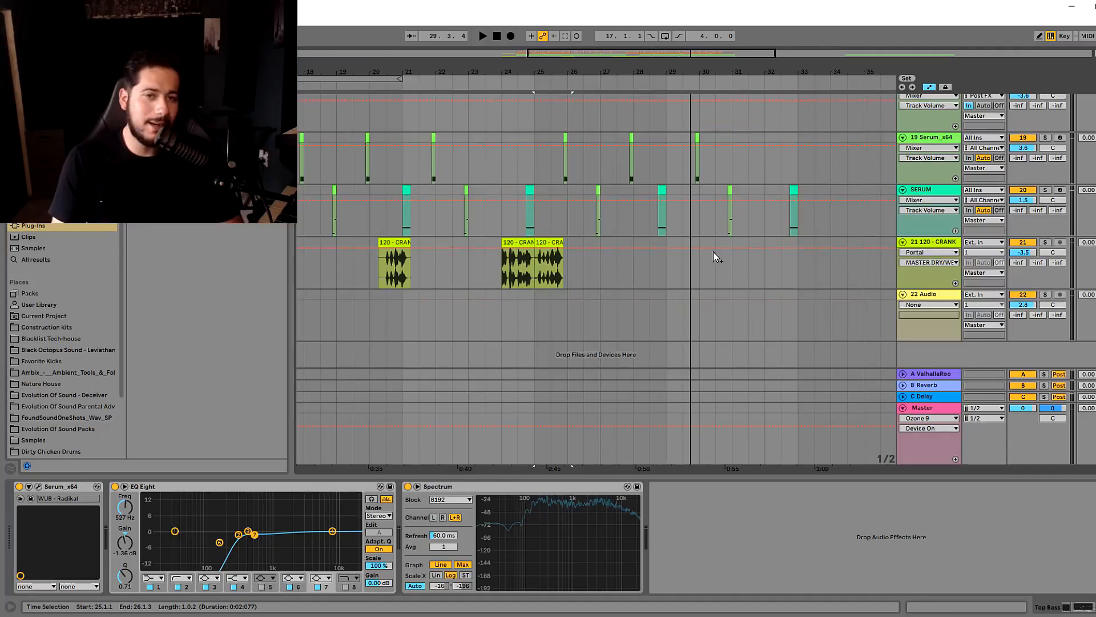
click(566, 258)
scroll(541, 237, up, 20)
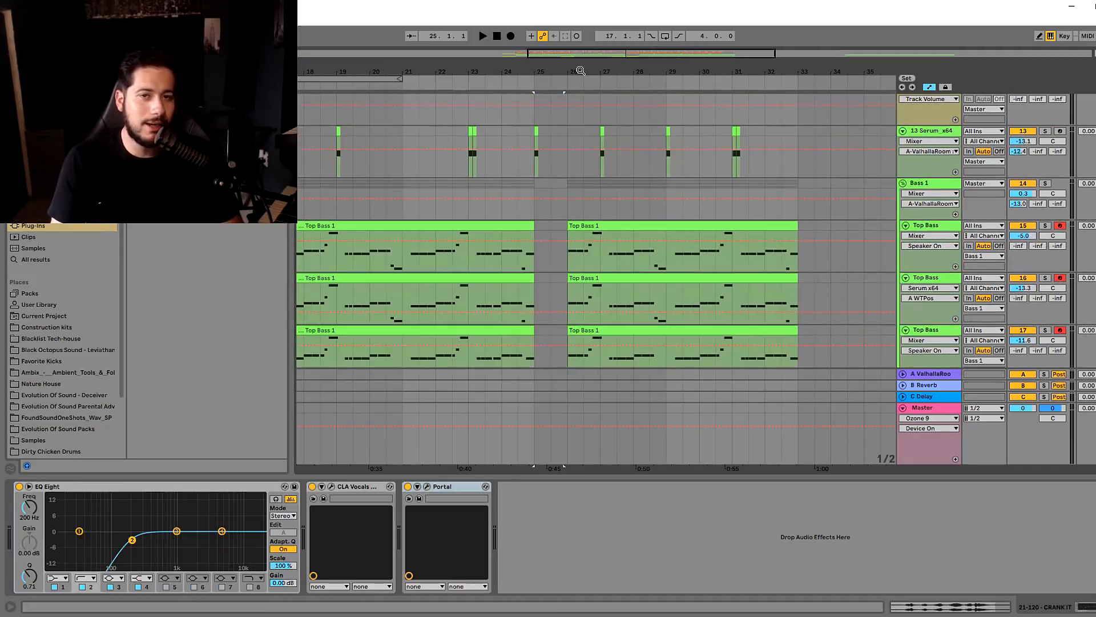
drag(656, 53, 576, 48)
scroll(562, 159, down, 16)
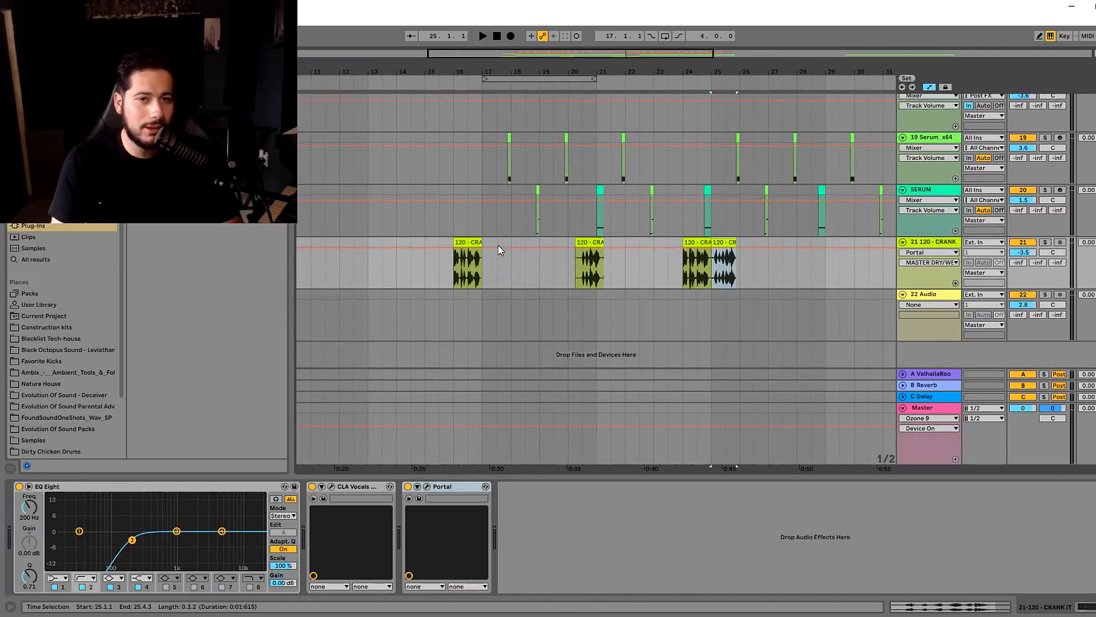
click(479, 241)
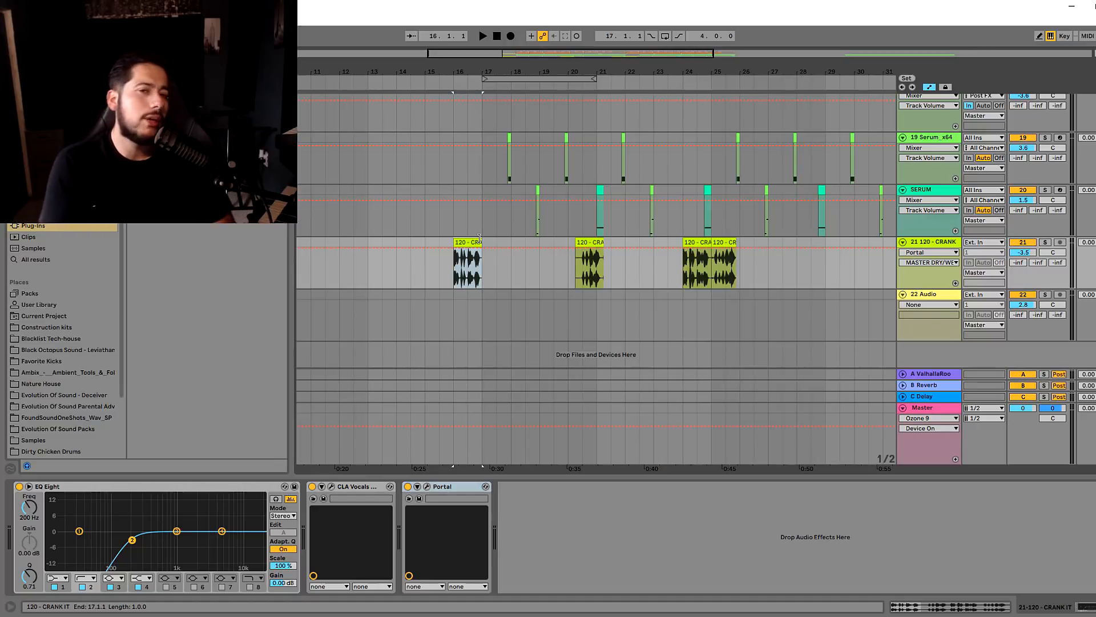
scroll(502, 245, up, 8)
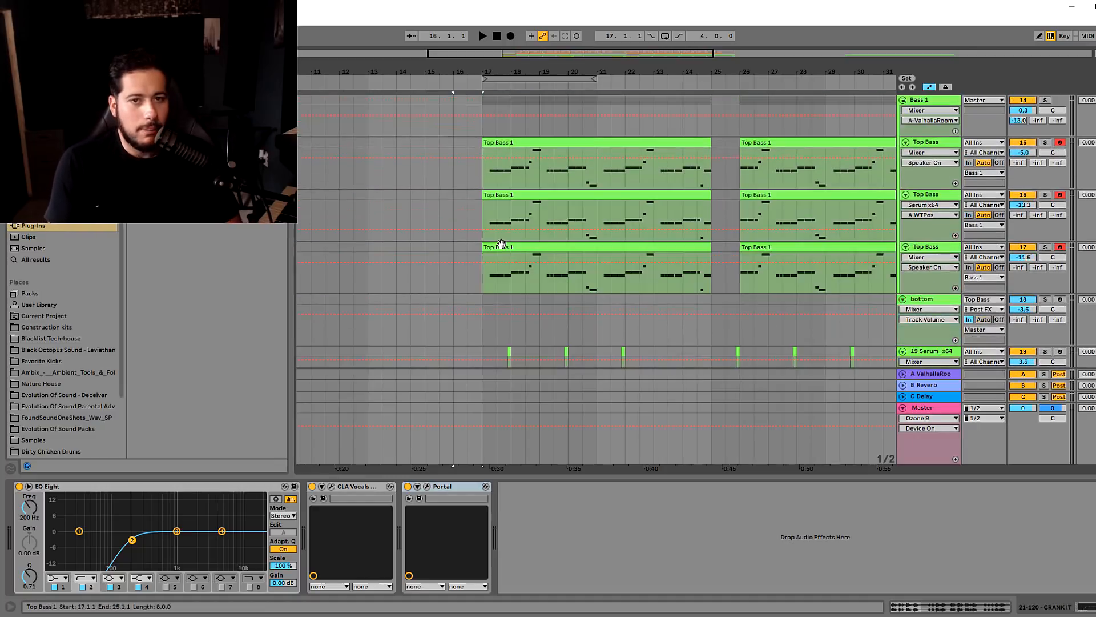
scroll(502, 249, down, 4)
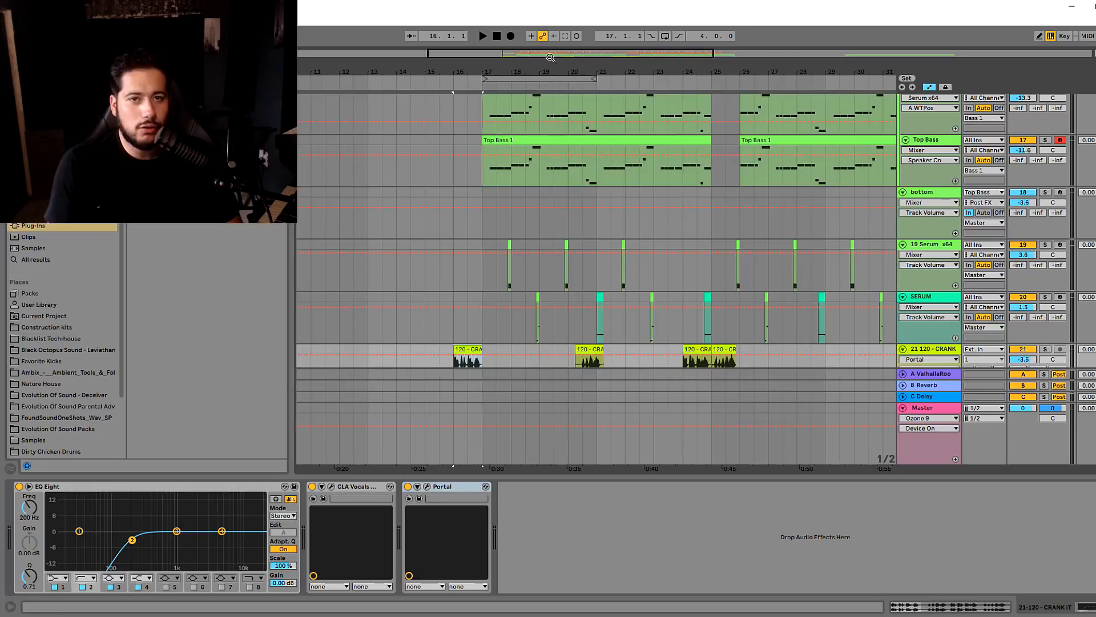
drag(551, 55, 625, 56)
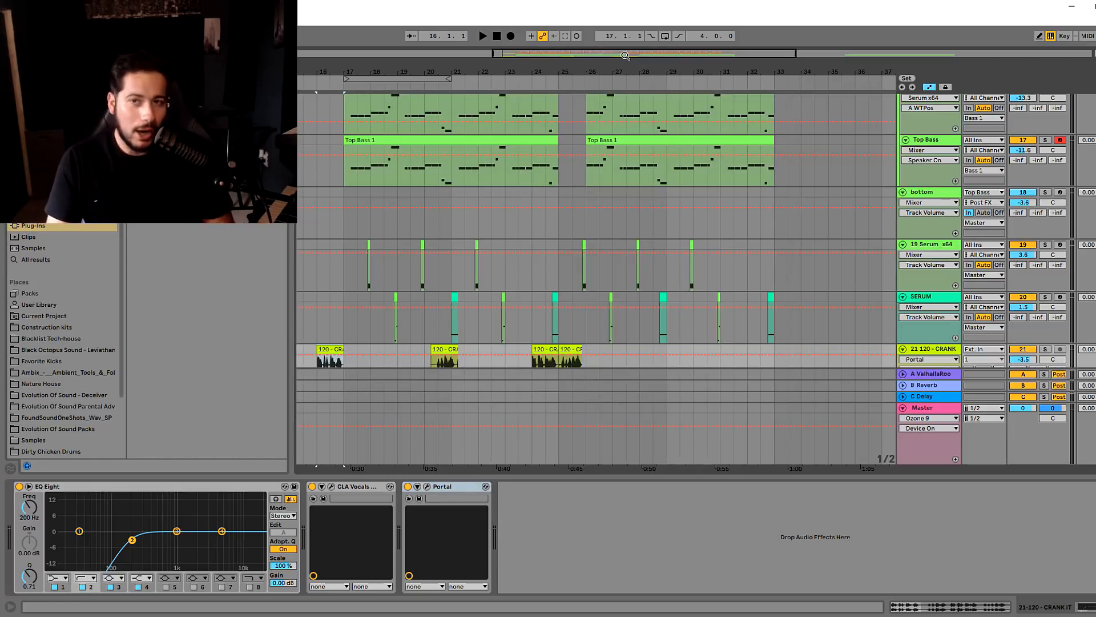
Select the Bass 1 group track to show its effect chain, passing through the individual Top Bass tracks
scroll(858, 245, up, 2)
click(943, 200)
click(942, 150)
scroll(942, 150, up, 2)
click(928, 172)
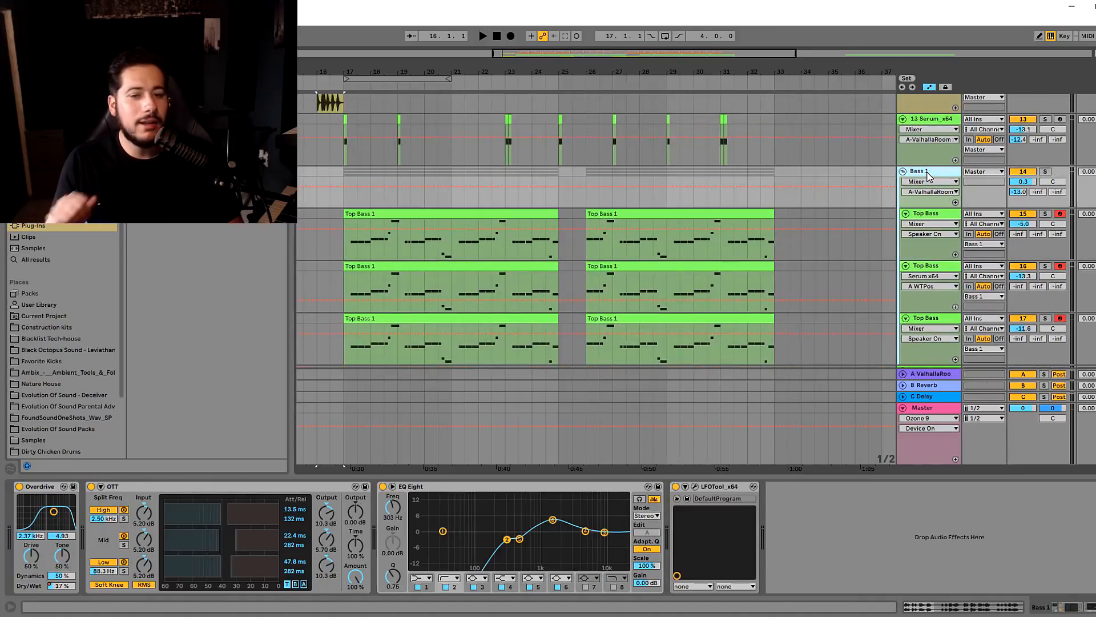